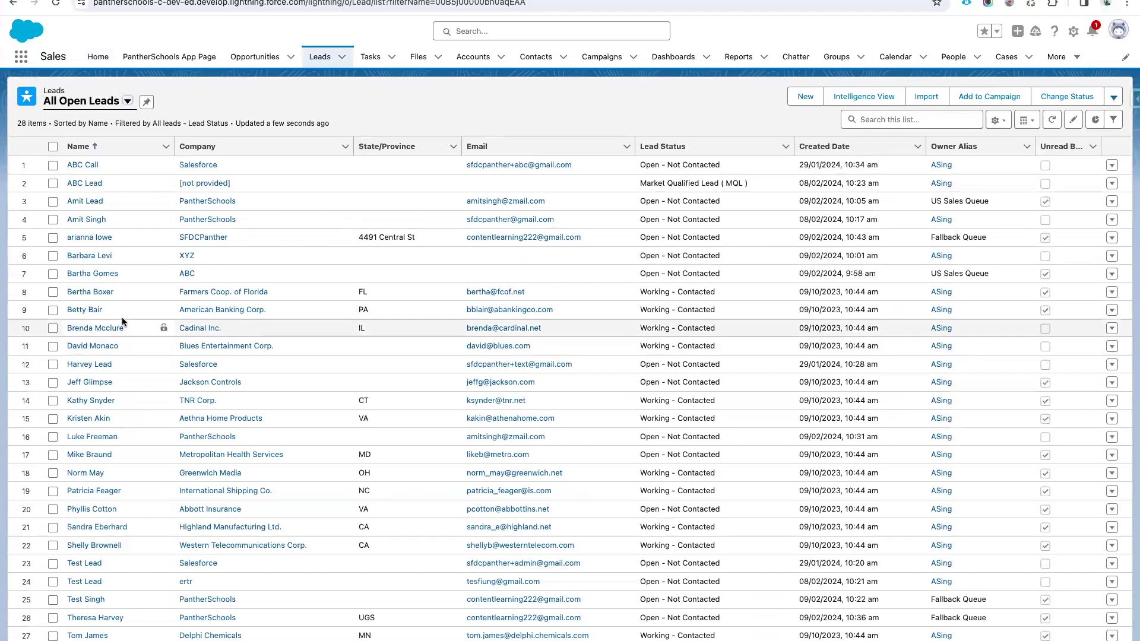
# Open the details of the PantherSchools lead owned by US Sales Queue in the All Open Leads list
pyautogui.click(95, 296)
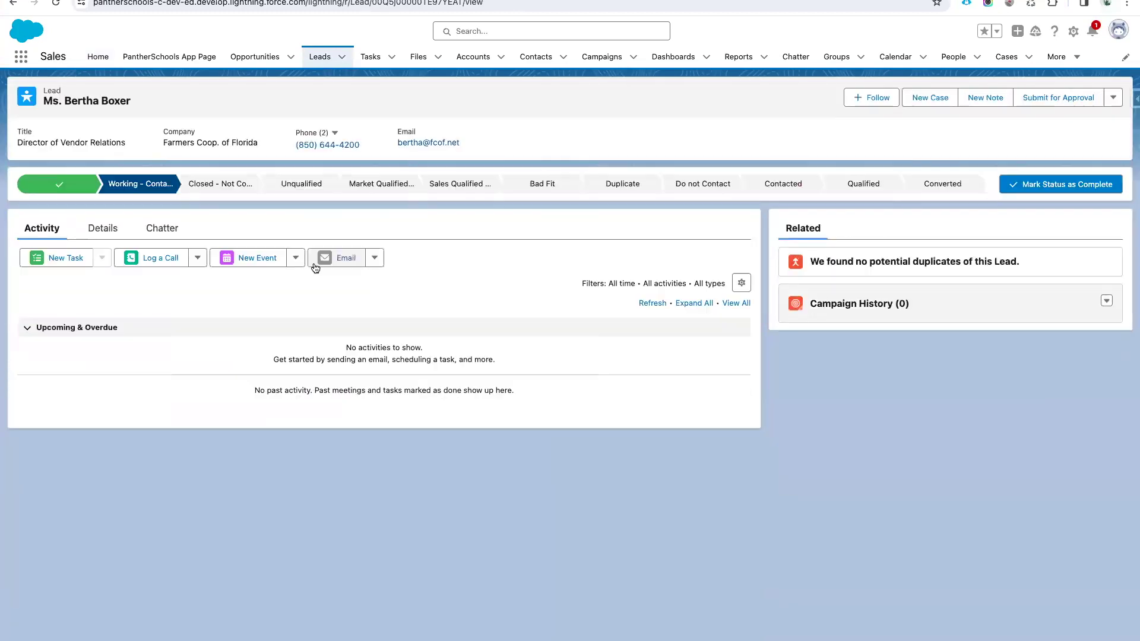
pyautogui.click(15, 6)
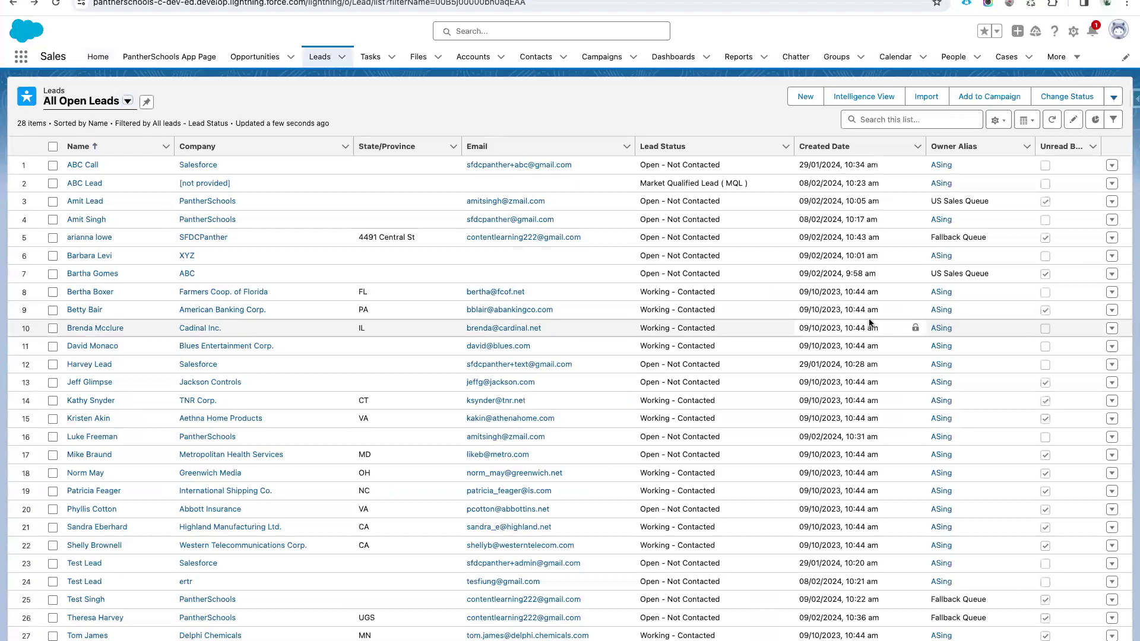
pyautogui.click(980, 202)
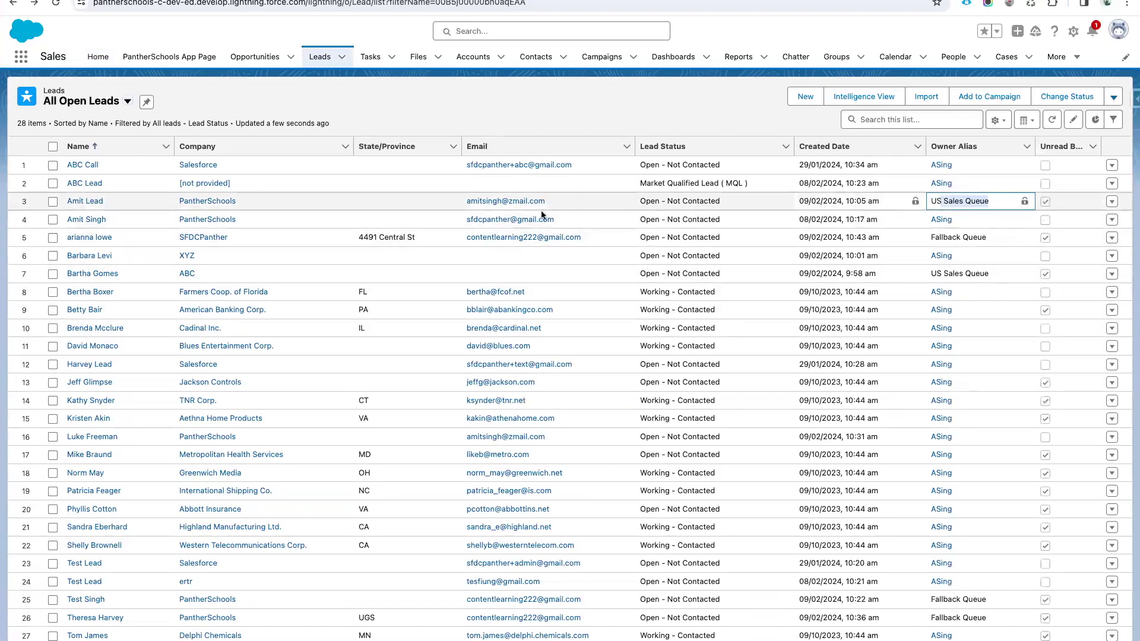
pyautogui.click(86, 202)
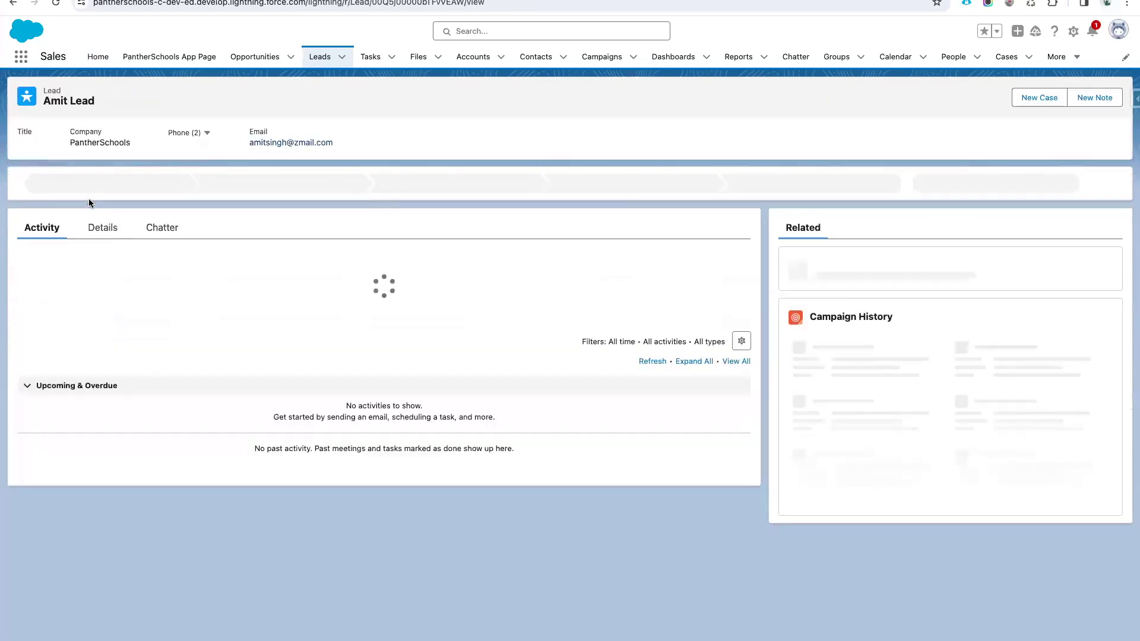
pyautogui.click(94, 229)
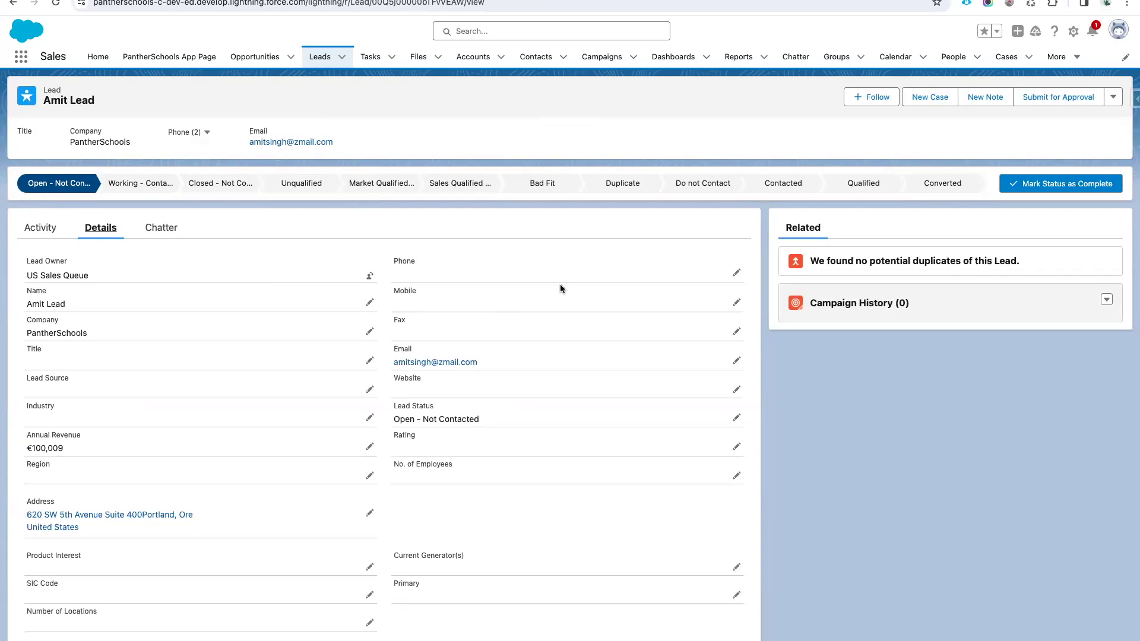
# Convert the PantherSchools lead into a new account, contact and opportunity, keeping the converted status Closed - Converted
pyautogui.click(942, 183)
pyautogui.click(1054, 184)
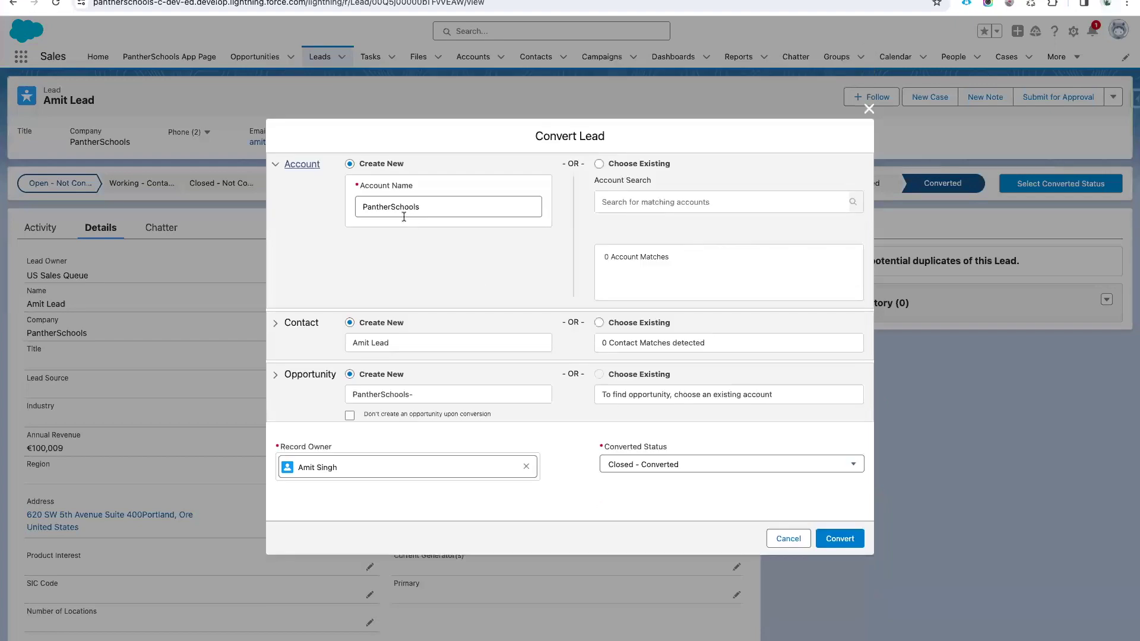
pyautogui.moveTo(357, 164); pyautogui.dragTo(427, 163)
pyautogui.moveTo(362, 324); pyautogui.dragTo(448, 326)
pyautogui.moveTo(361, 376); pyautogui.dragTo(421, 378)
pyautogui.click(348, 417)
pyautogui.click(349, 417)
pyautogui.moveTo(295, 451); pyautogui.dragTo(280, 450)
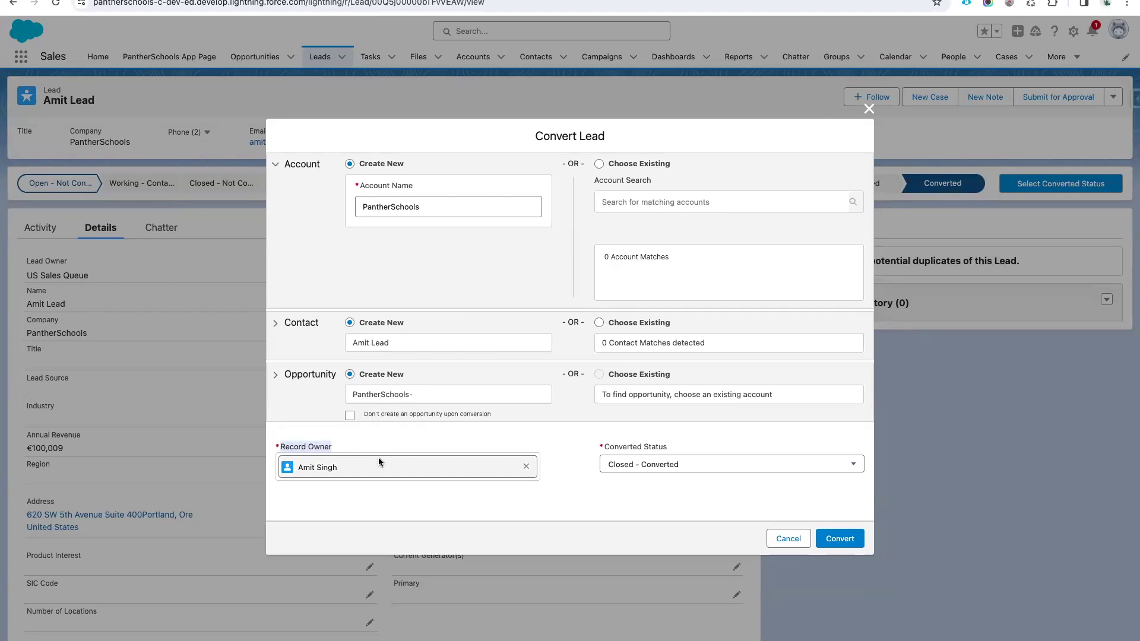
pyautogui.click(460, 438)
pyautogui.click(660, 464)
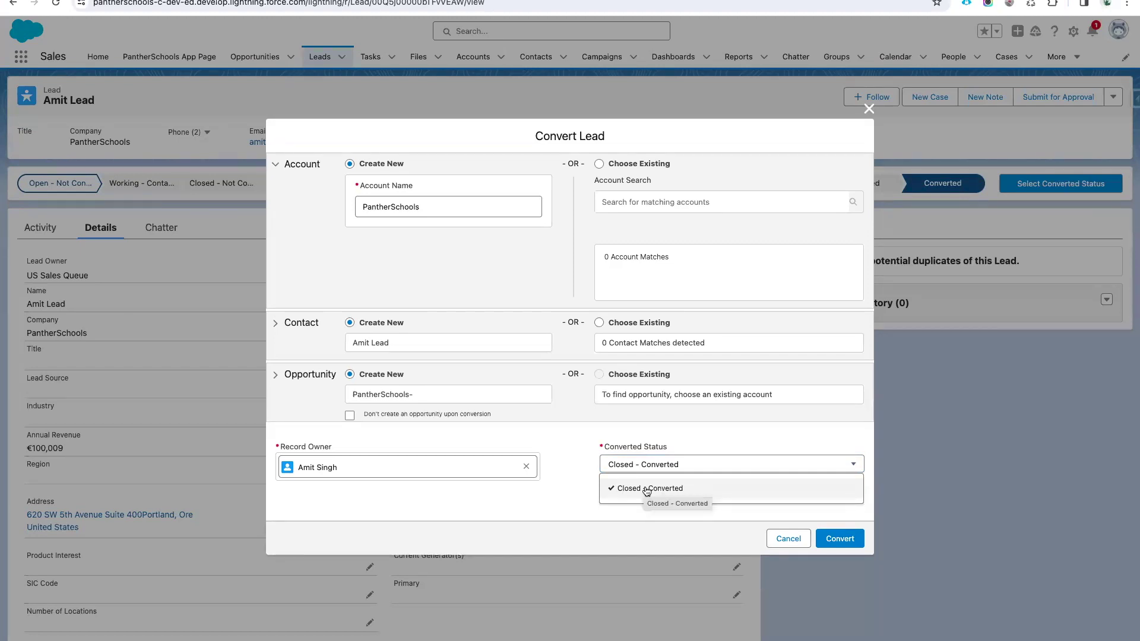
pyautogui.click(561, 499)
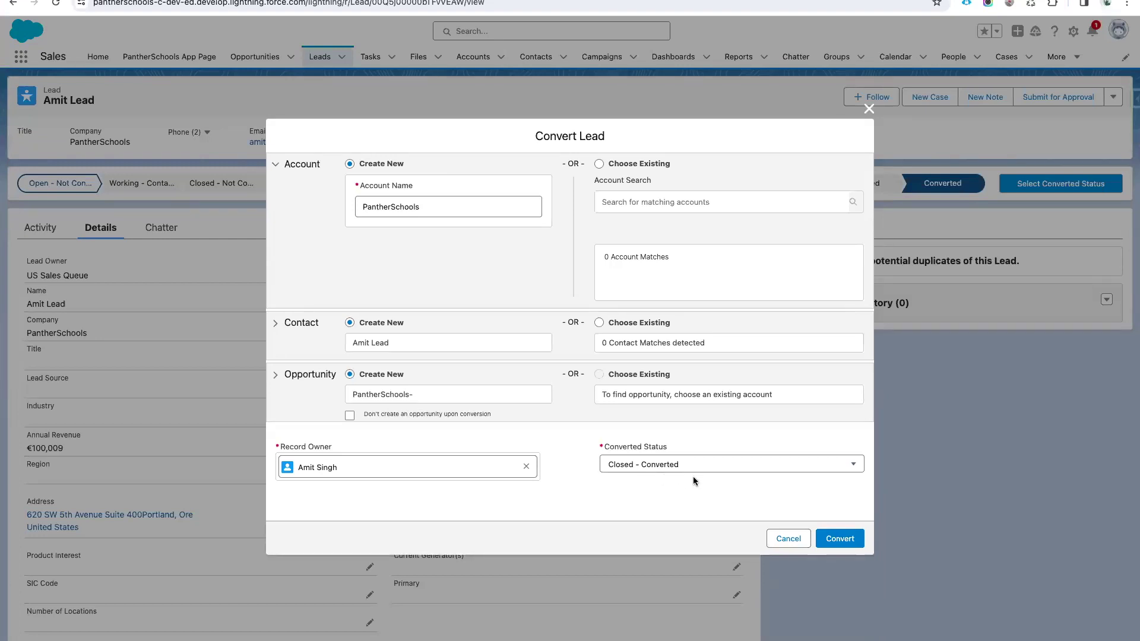
pyautogui.click(846, 541)
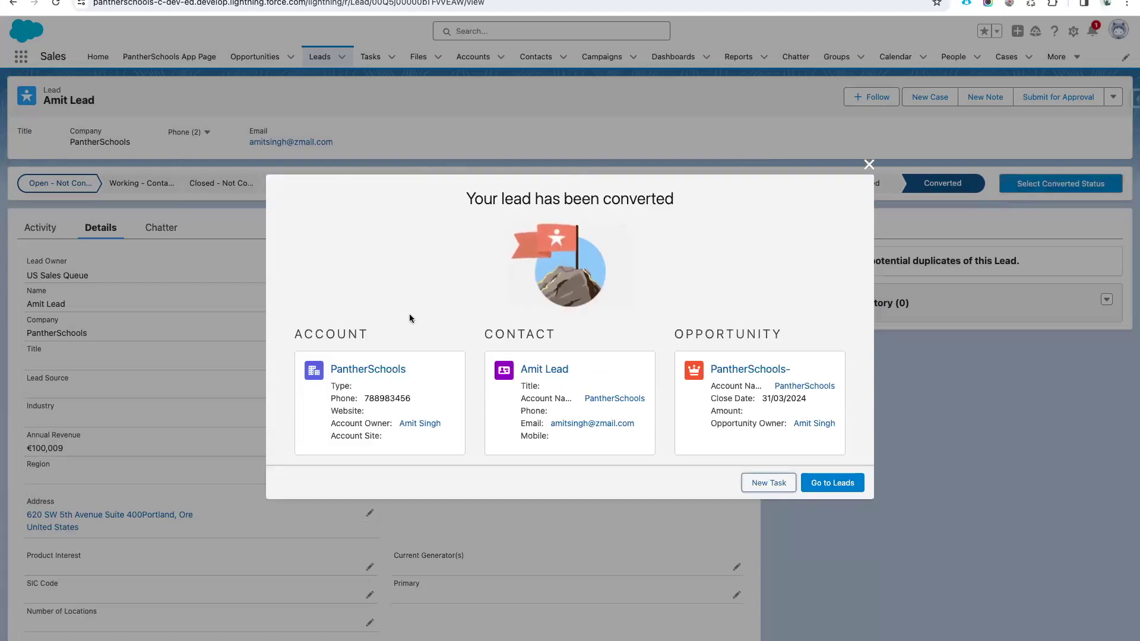
# Review the account, contact and opportunity created by the conversion and open the new PantherSchools- opportunity
pyautogui.moveTo(408, 374); pyautogui.dragTo(331, 369)
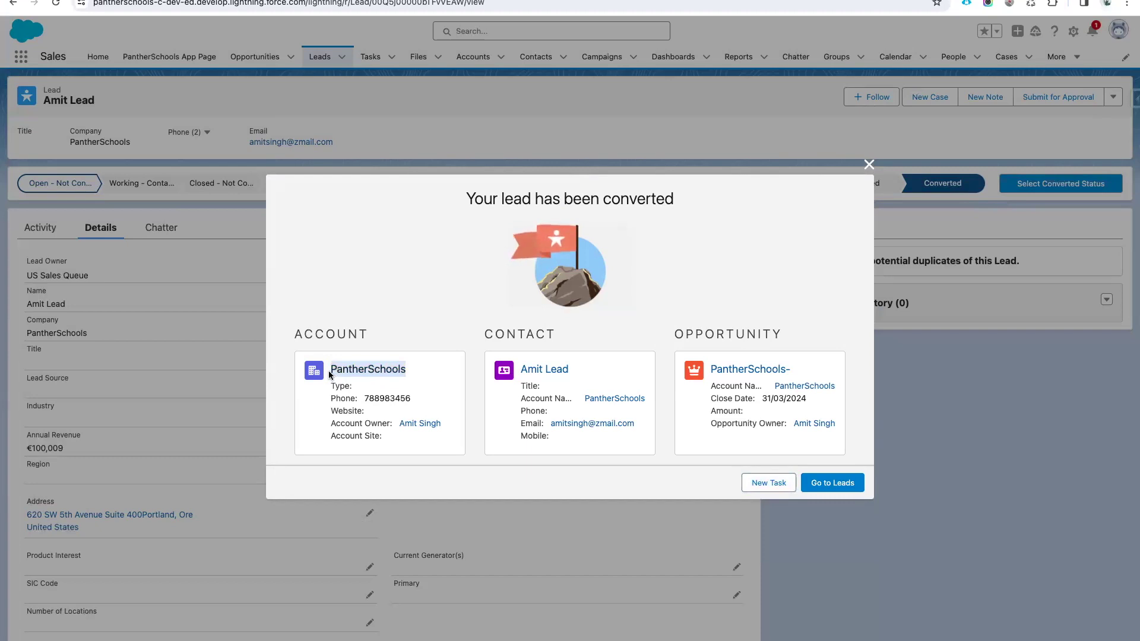
pyautogui.click(368, 324)
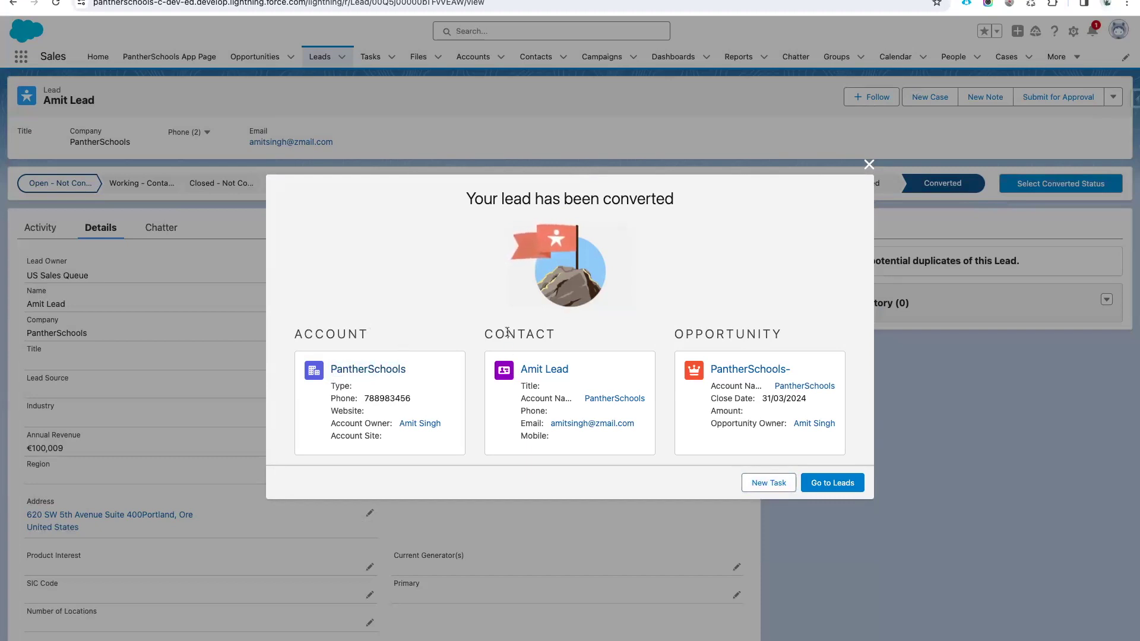
pyautogui.doubleClick(349, 333)
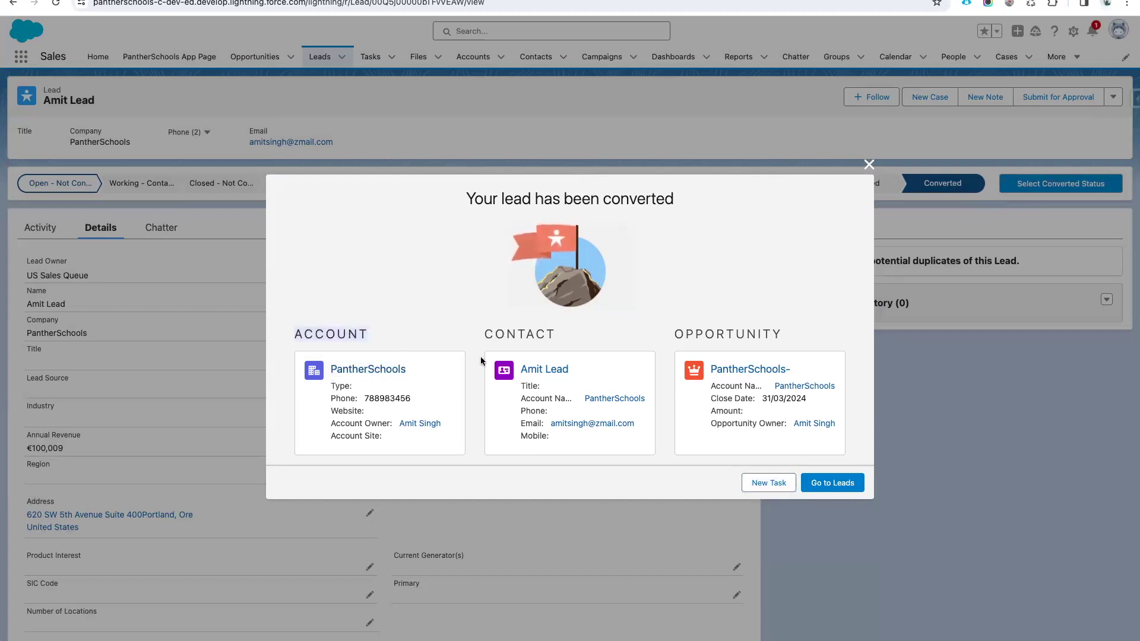
pyautogui.doubleClick(529, 331)
pyautogui.doubleClick(736, 330)
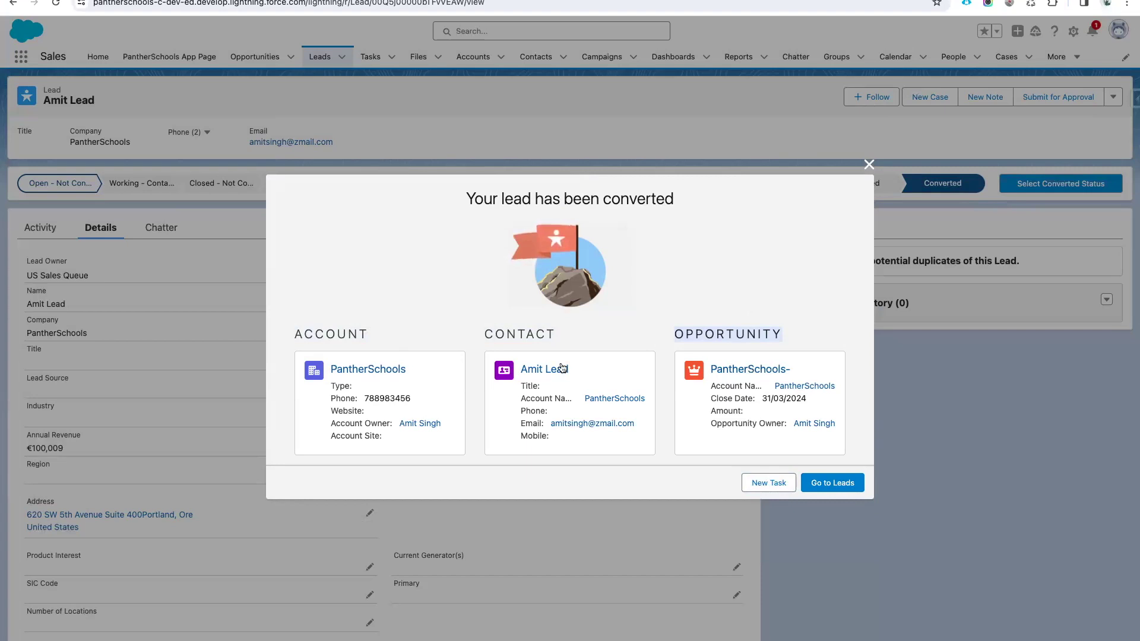
pyautogui.click(755, 377)
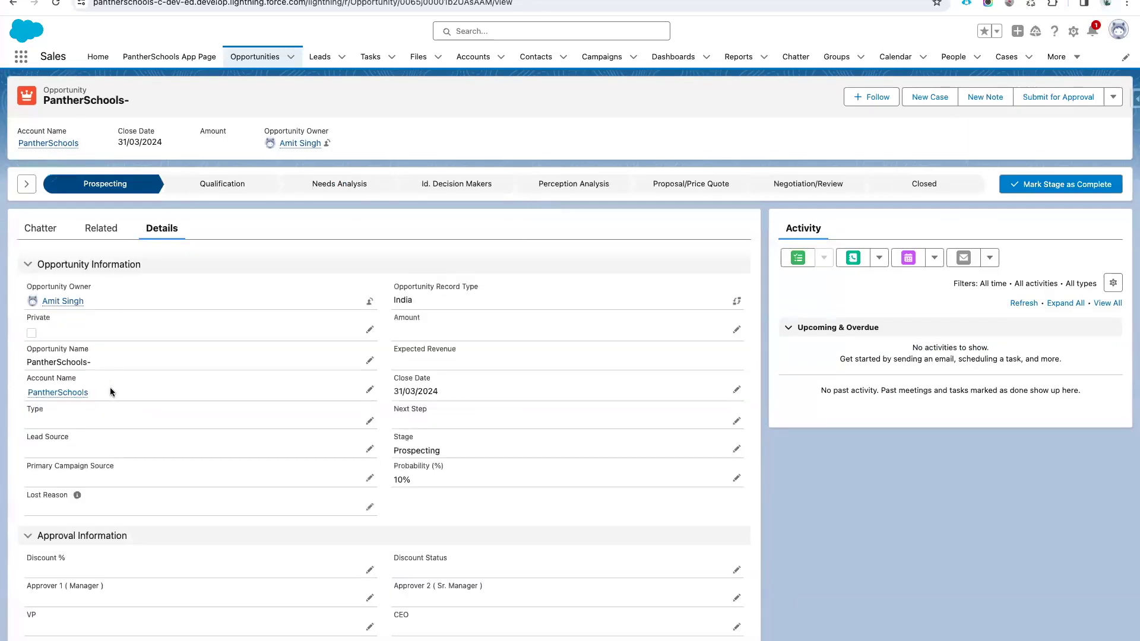
# Examine the account name, close date and stage in the new opportunity's details
pyautogui.moveTo(105, 395); pyautogui.dragTo(22, 396)
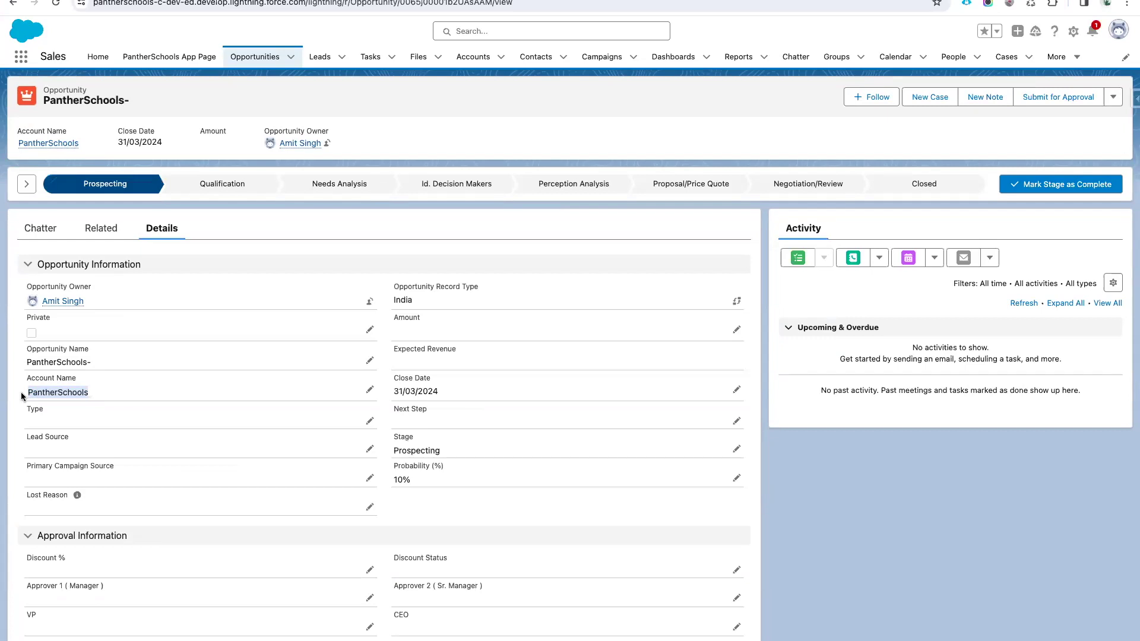
pyautogui.click(159, 399)
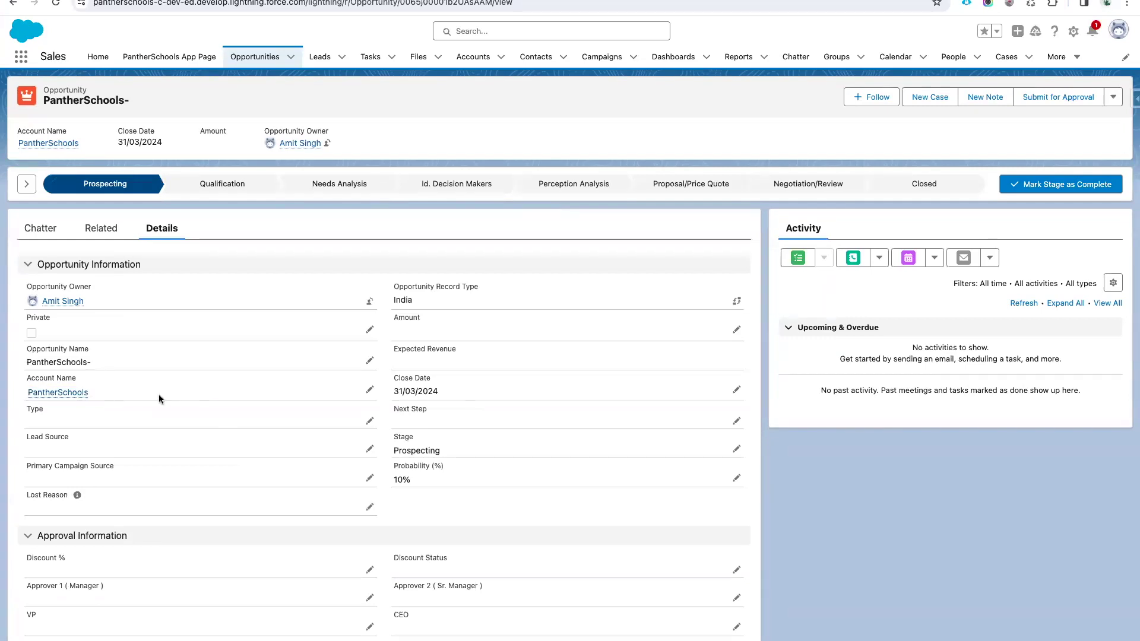
pyautogui.moveTo(444, 393); pyautogui.dragTo(391, 392)
pyautogui.click(386, 396)
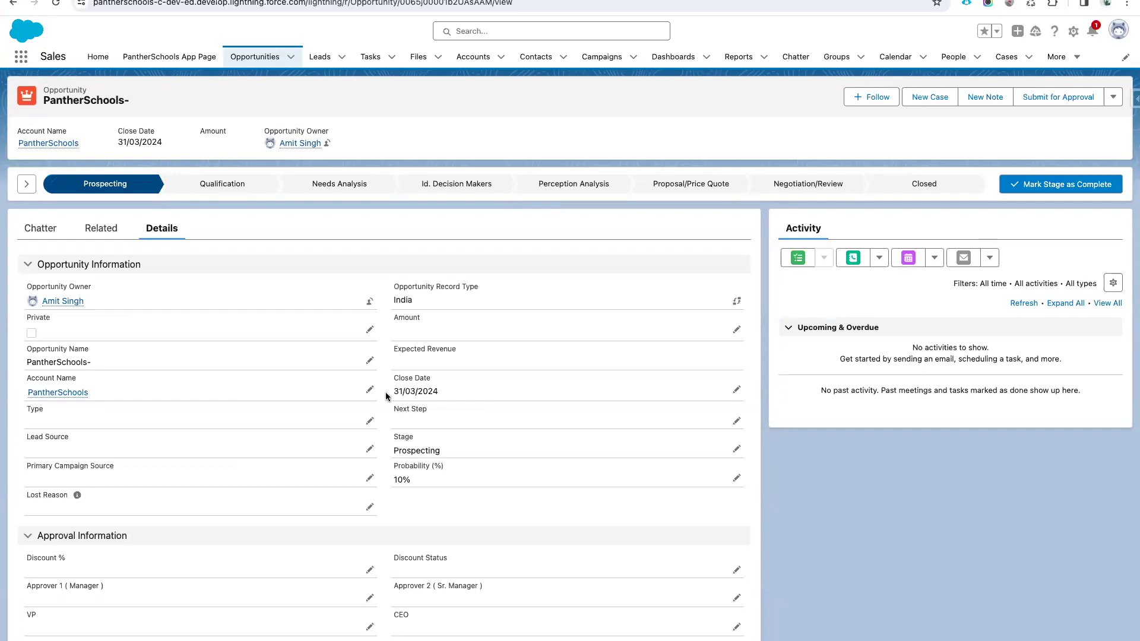
pyautogui.moveTo(393, 393); pyautogui.dragTo(471, 394)
pyautogui.click(456, 397)
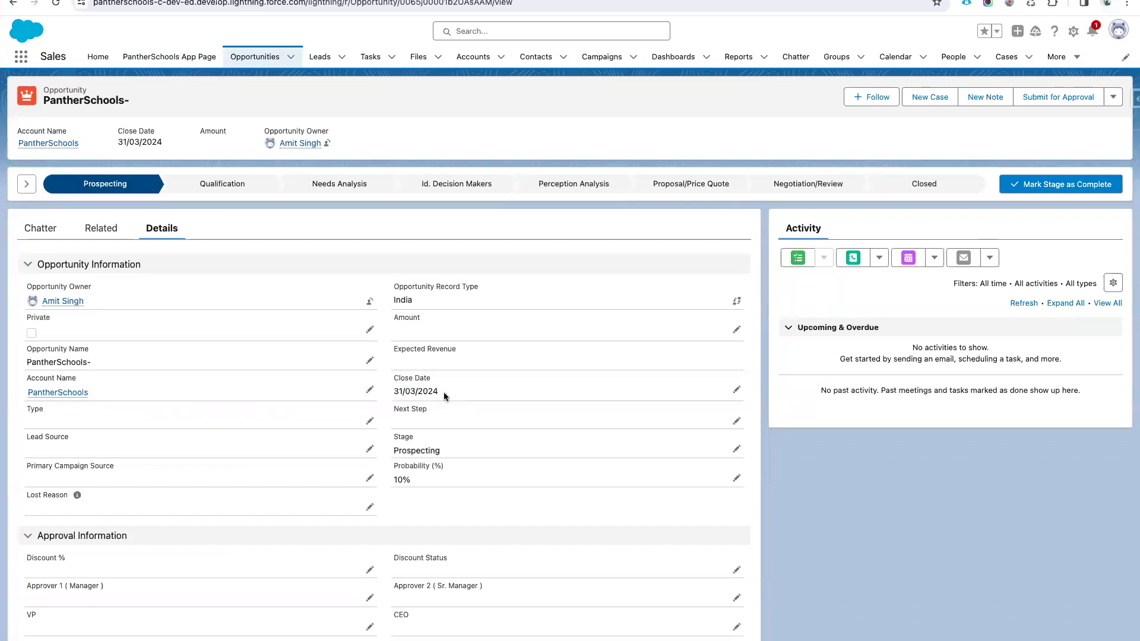
pyautogui.scroll(-2, 443, 393)
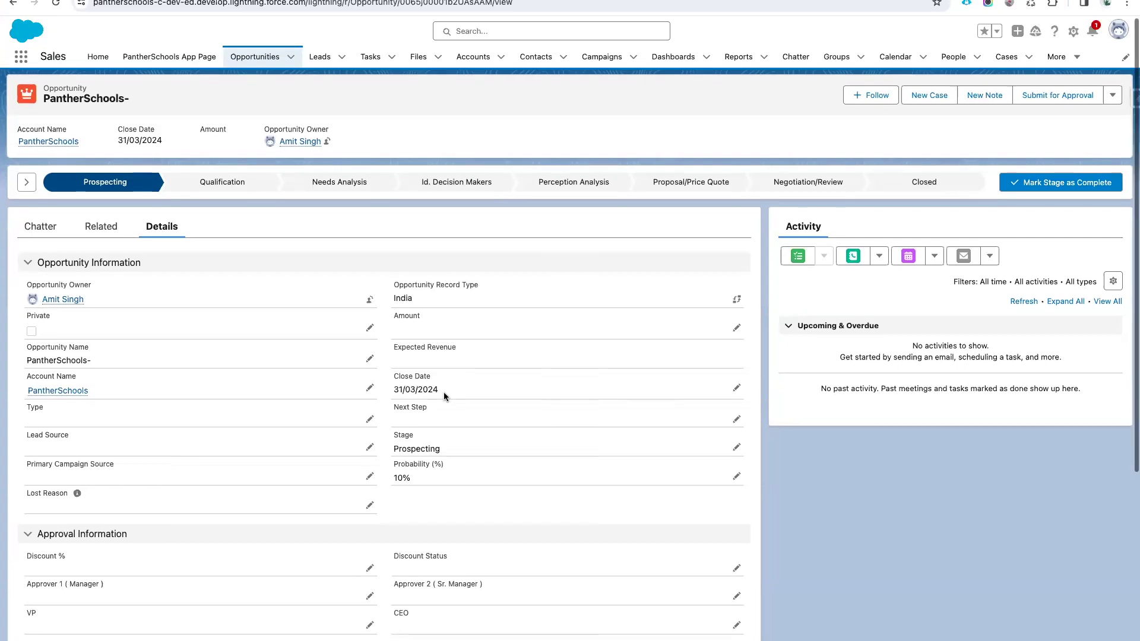
pyautogui.moveTo(440, 333); pyautogui.dragTo(396, 333)
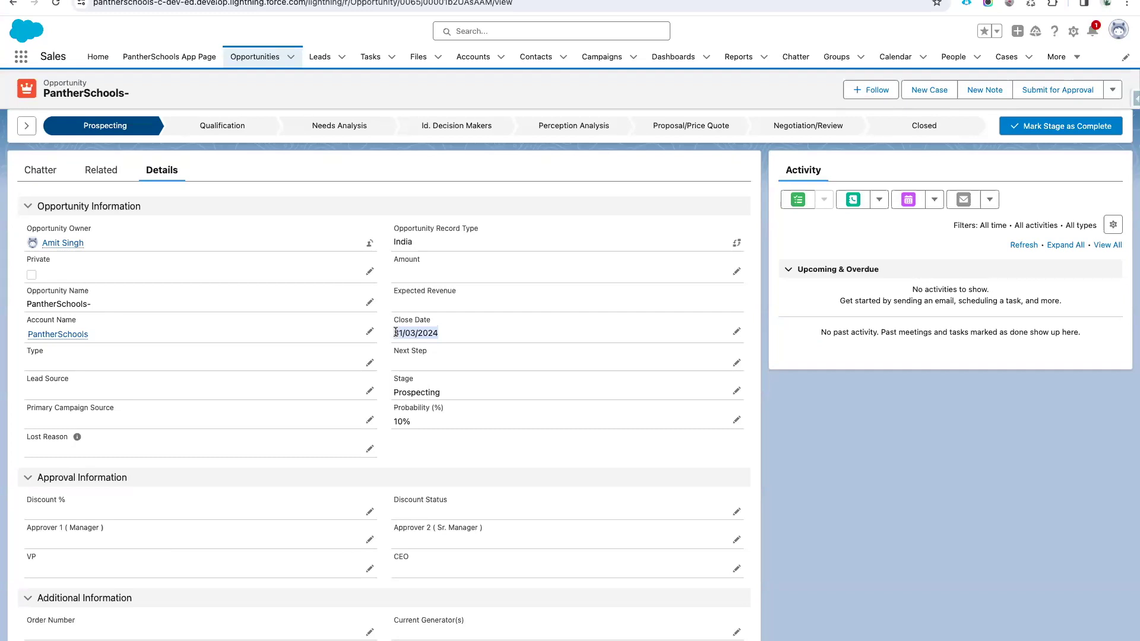
pyautogui.moveTo(462, 396); pyautogui.dragTo(382, 399)
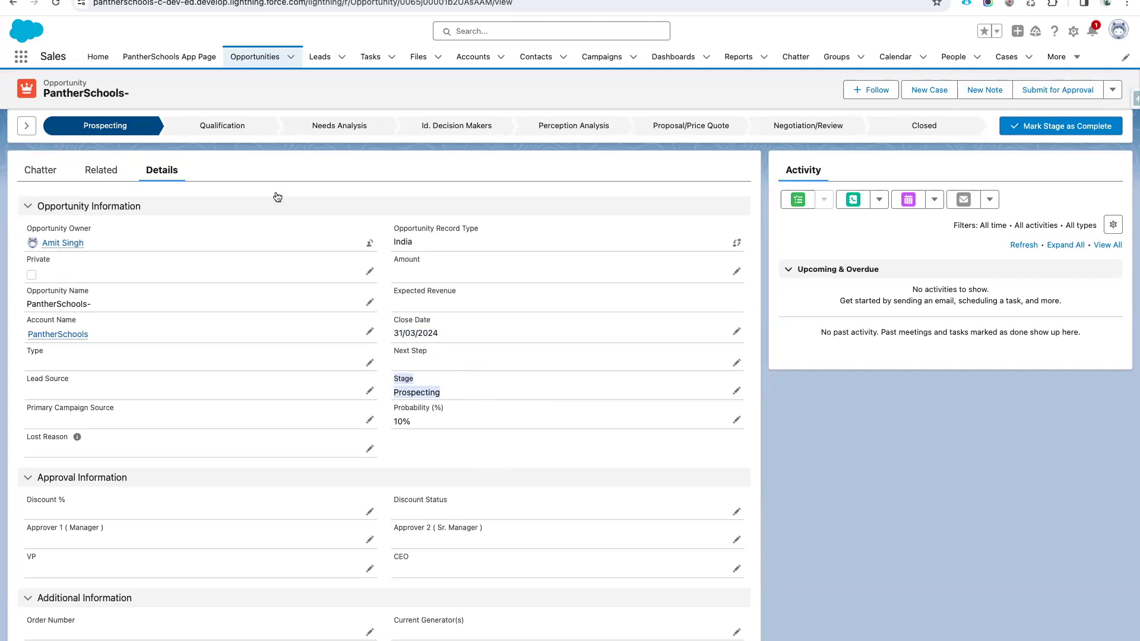
pyautogui.click(257, 157)
# Return to the All Open Leads list and open the details of the SFDCPanther lead owned by Fallback Queue
pyautogui.click(320, 57)
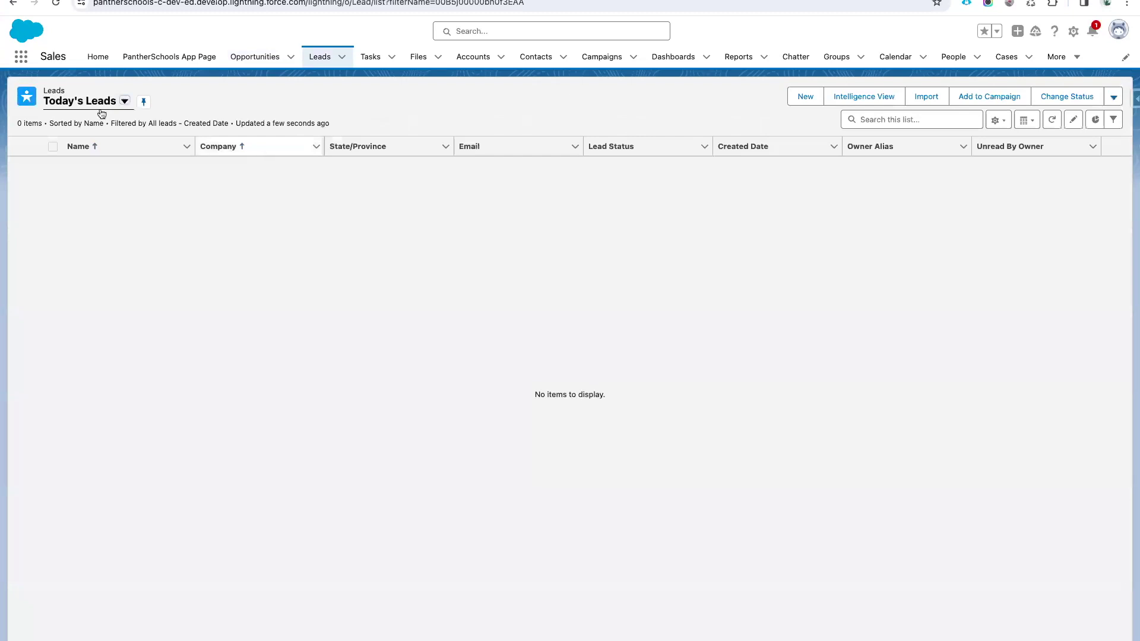
pyautogui.click(78, 102)
pyautogui.click(86, 173)
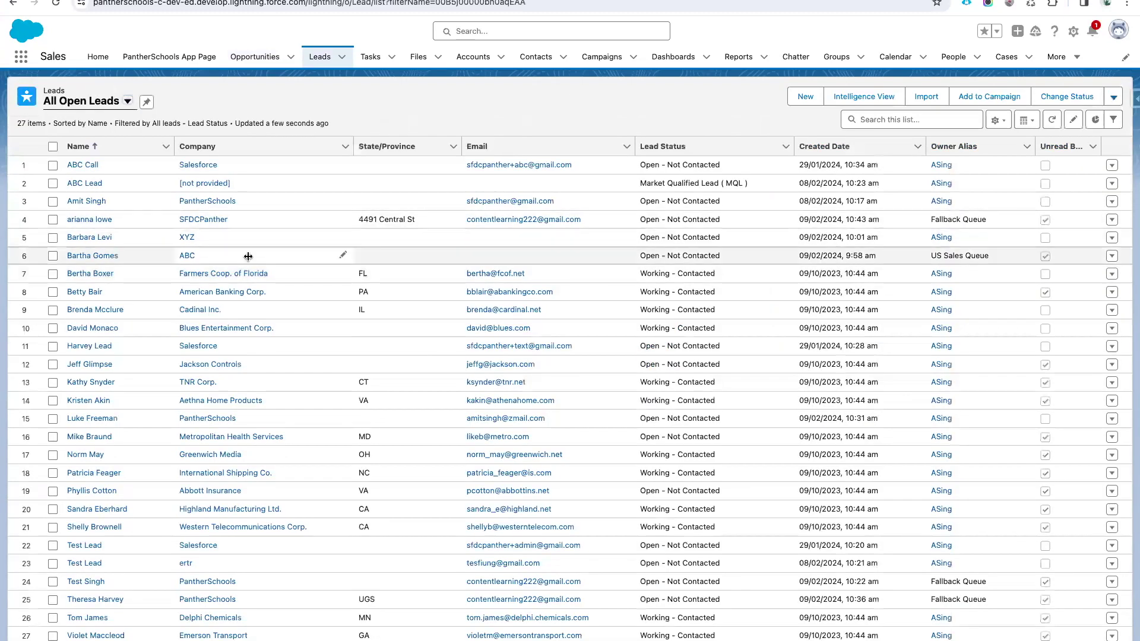
pyautogui.click(90, 220)
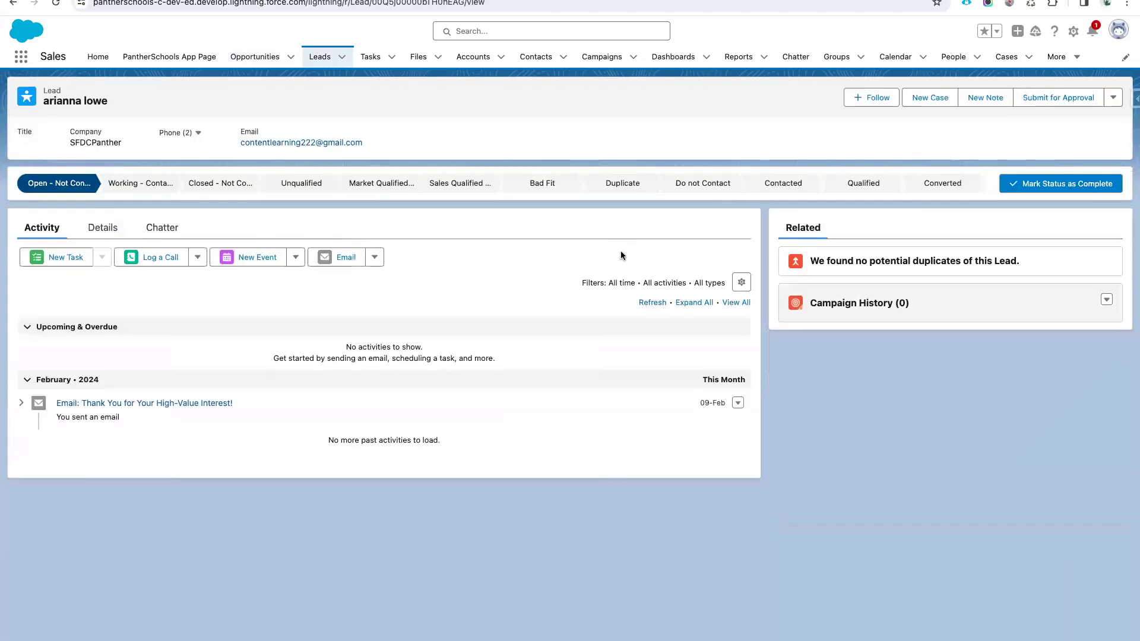
pyautogui.click(102, 229)
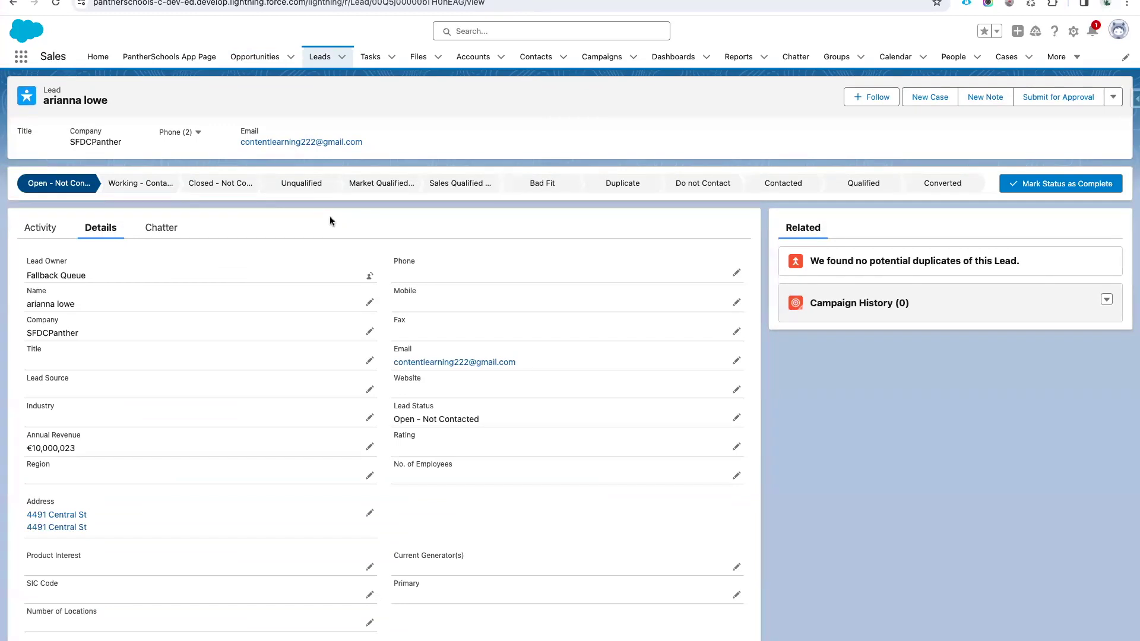
# Start converting the SFDCPanther lead and try to find a queue as record owner by searching for US and Sales
pyautogui.click(947, 183)
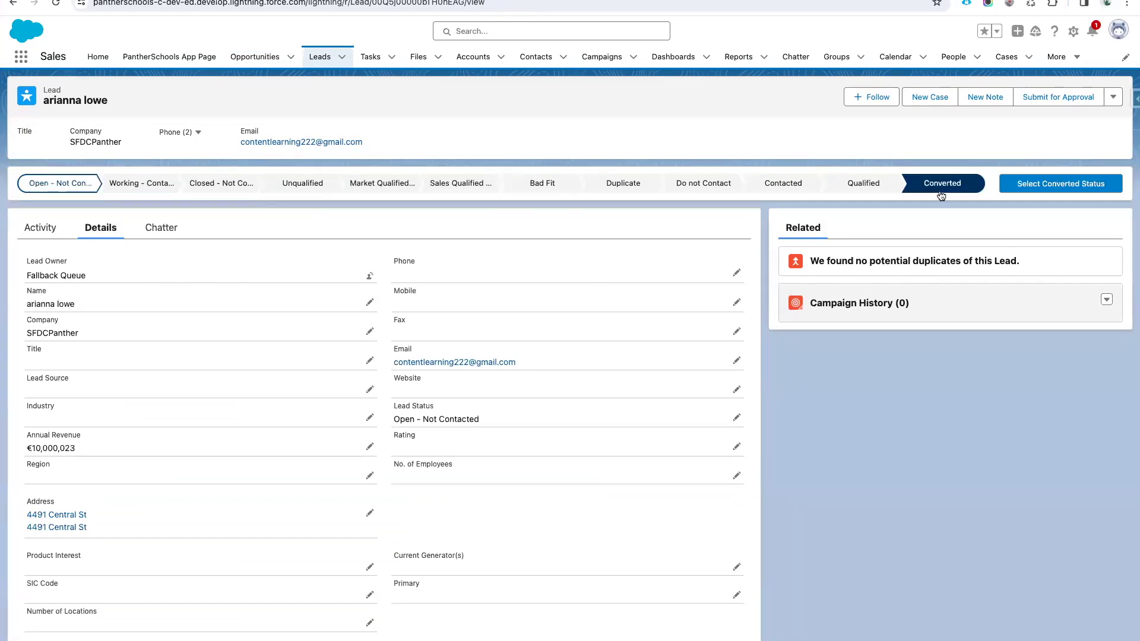
pyautogui.click(1048, 182)
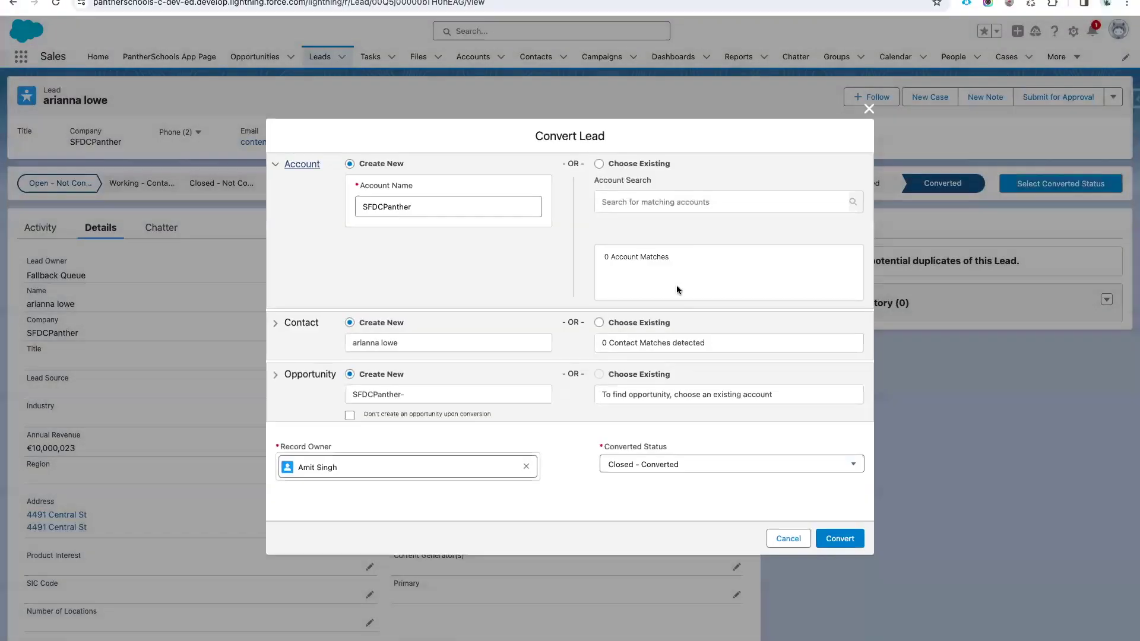
pyautogui.click(336, 469)
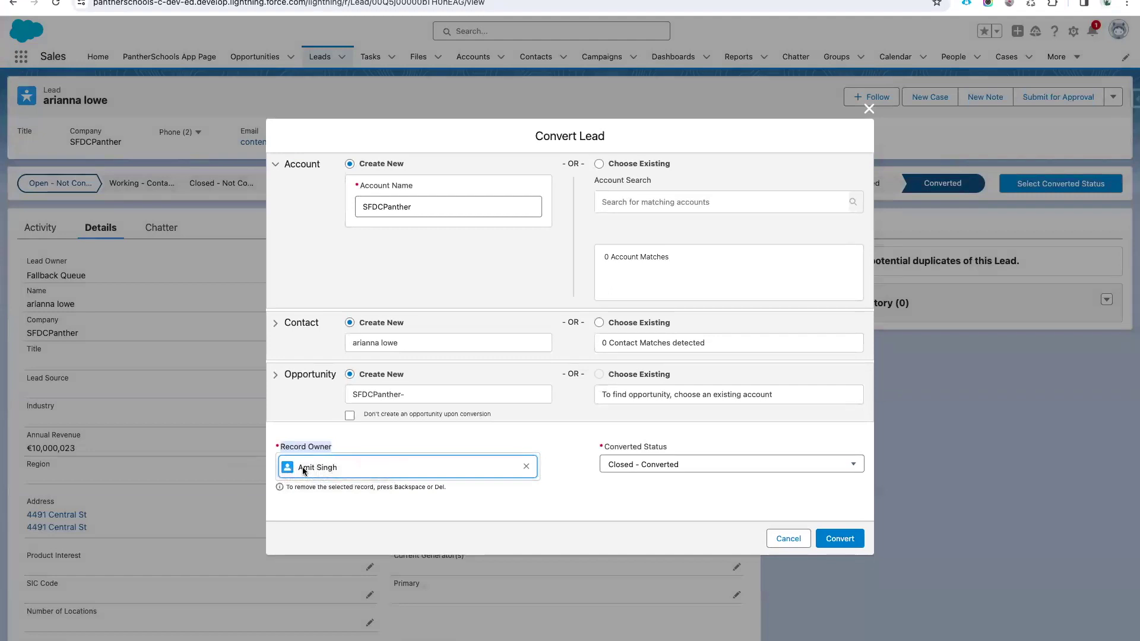
pyautogui.click(526, 466)
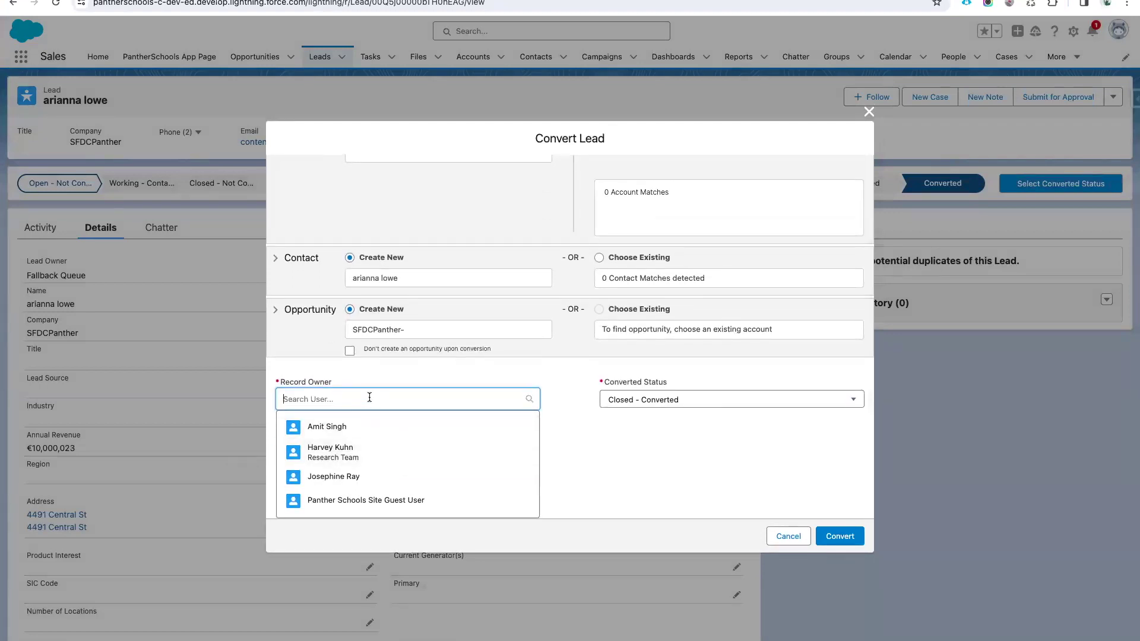
pyautogui.write('US')
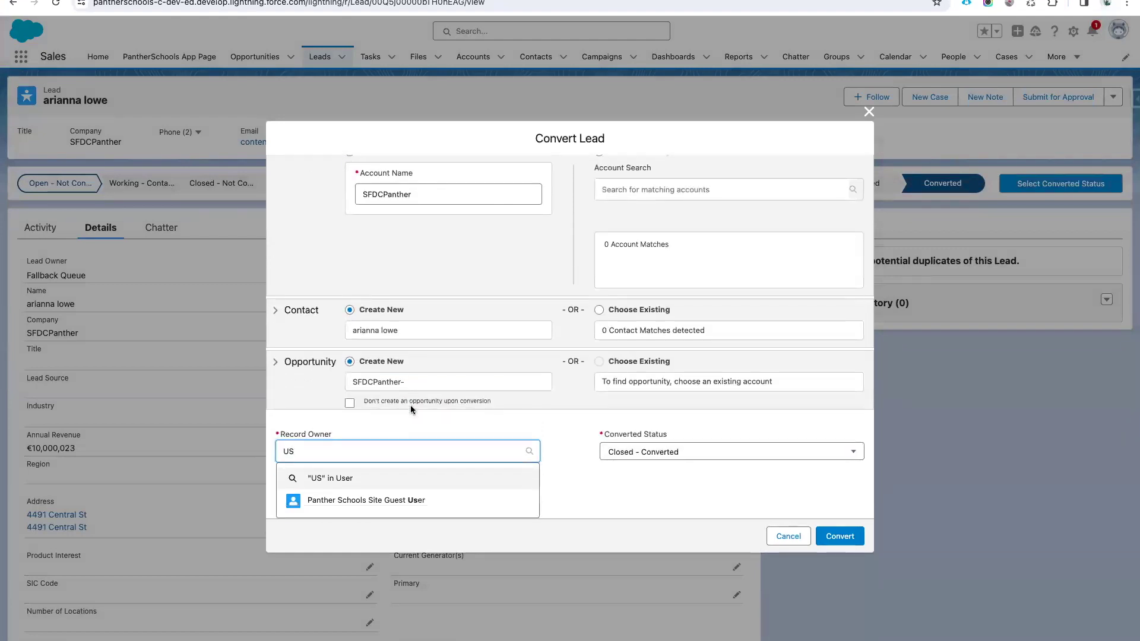
pyautogui.press('BackSpace')
pyautogui.press('BackSpace')
pyautogui.write('Sales')
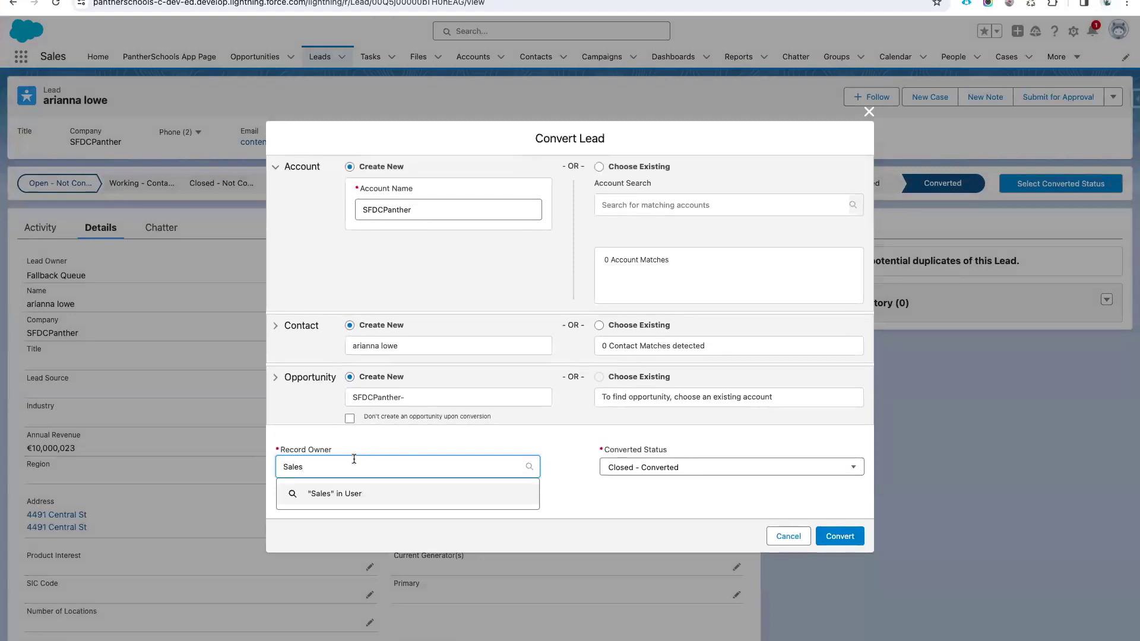
# Clear the record owner search and reselect the original user as record owner
pyautogui.press('BackSpace')
pyautogui.press('BackSpace')
pyautogui.press('BackSpace')
pyautogui.press('BackSpace')
pyautogui.press('BackSpace')
pyautogui.write('Amit')
pyautogui.click(339, 517)
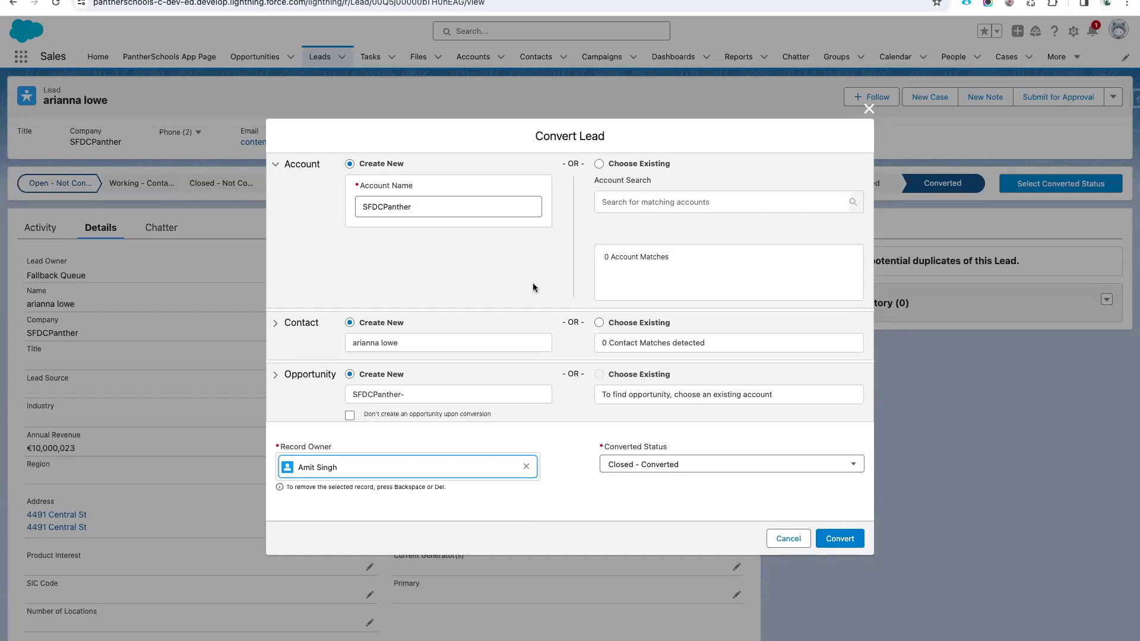
# Check the Record Owner field and cancel the conversion of the SFDCPanther lead
pyautogui.moveTo(279, 448); pyautogui.dragTo(333, 450)
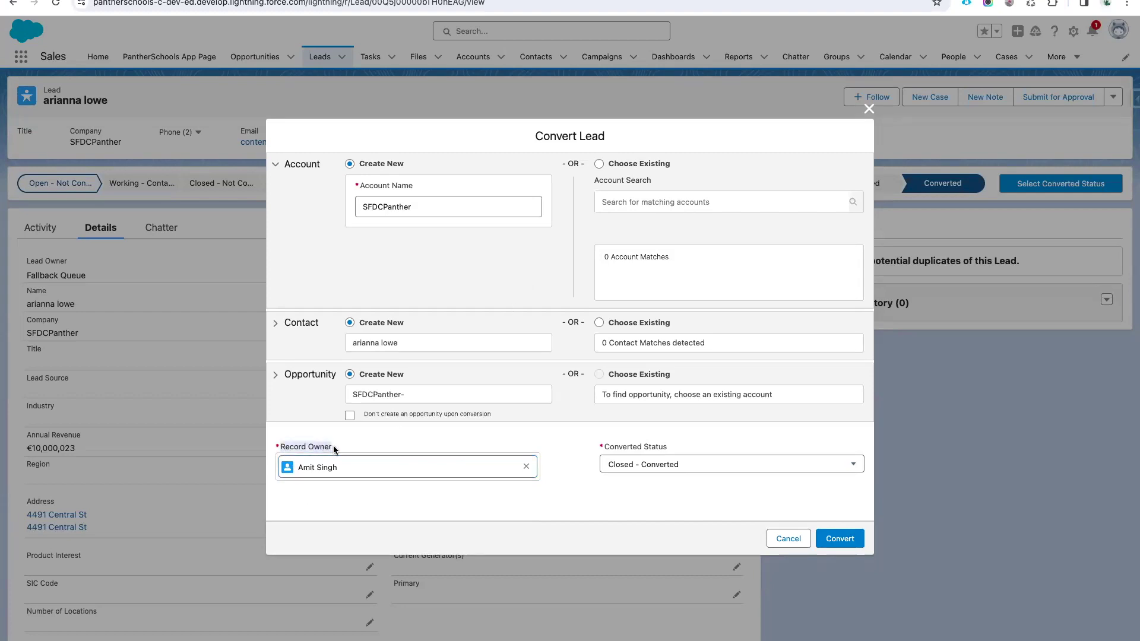
pyautogui.click(333, 449)
pyautogui.moveTo(334, 449); pyautogui.dragTo(279, 453)
pyautogui.click(789, 539)
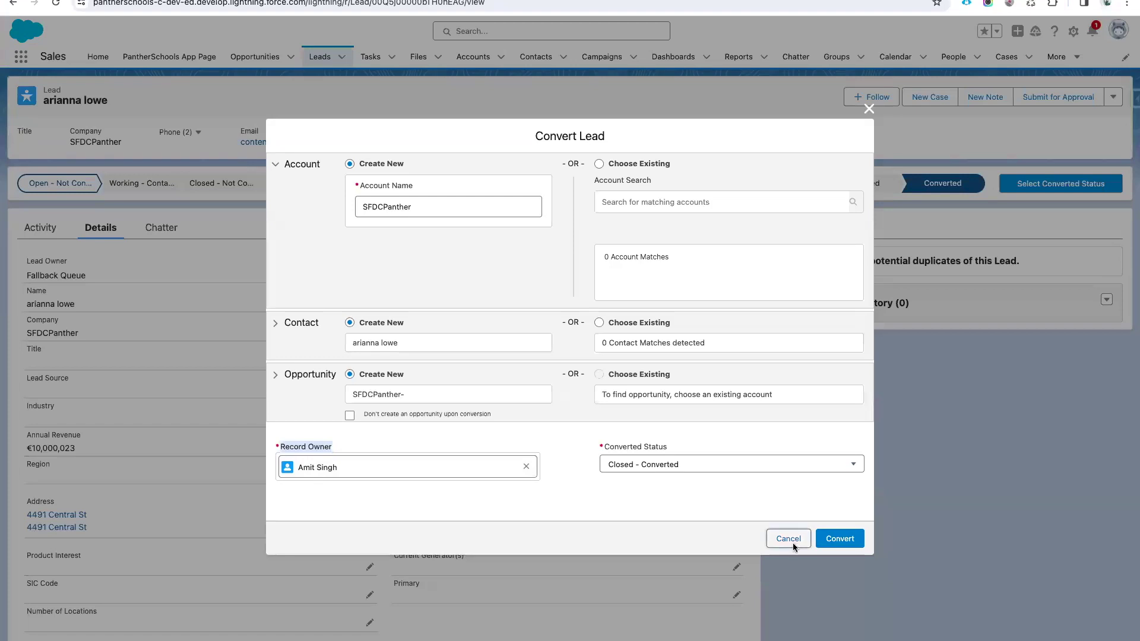
# Check the Lead Owner field of the SFDCPanther lead
pyautogui.moveTo(94, 277); pyautogui.dragTo(24, 281)
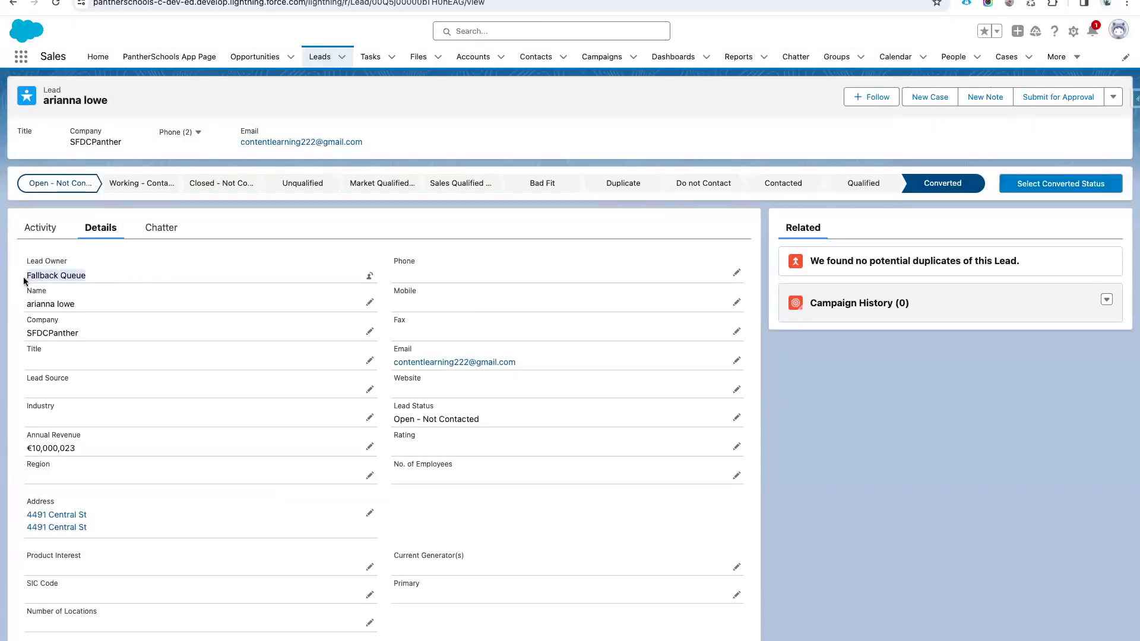
pyautogui.click(500, 122)
pyautogui.moveTo(91, 275); pyautogui.dragTo(26, 276)
pyautogui.moveTo(26, 261); pyautogui.dragTo(83, 264)
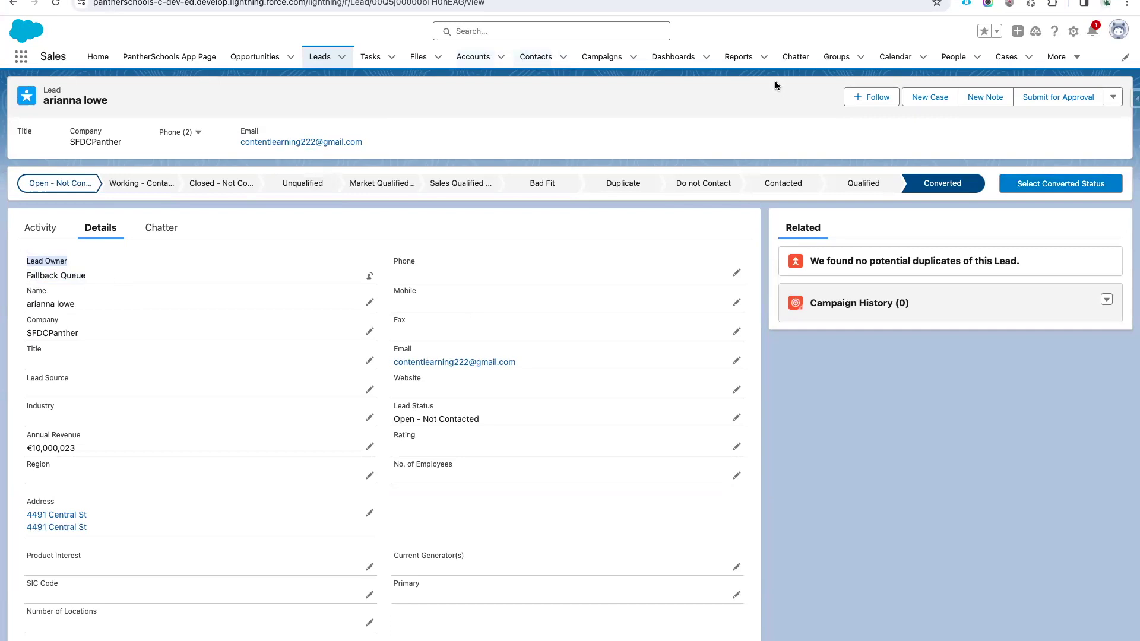
# Find the Queues page in Setup and start a new queue
pyautogui.click(1072, 31)
pyautogui.click(1048, 61)
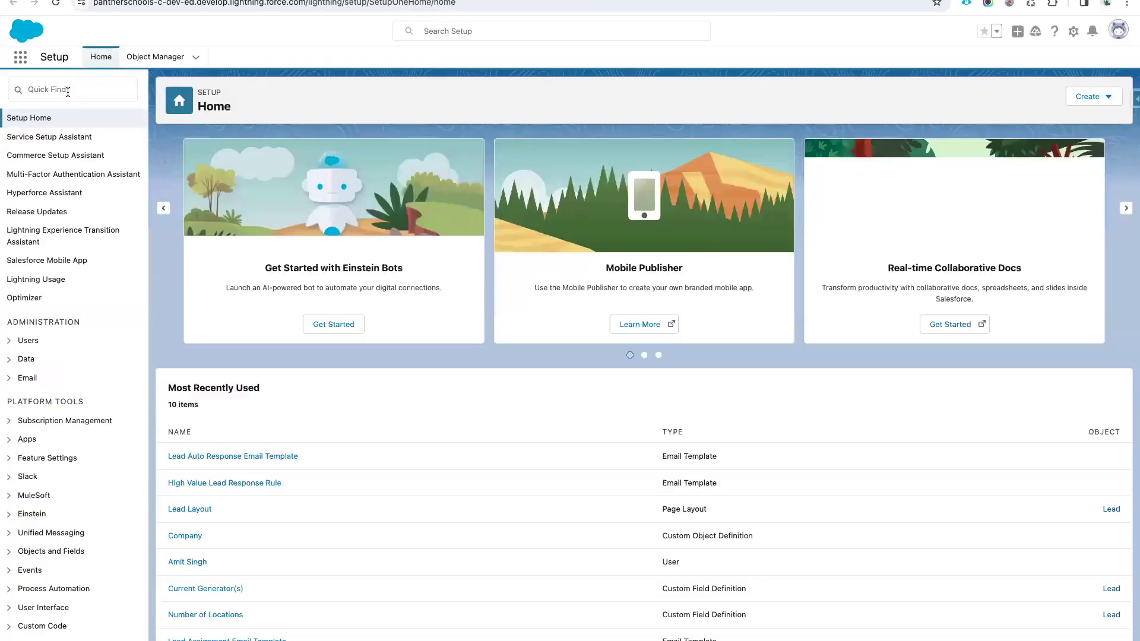
pyautogui.click(67, 90)
pyautogui.write('oueue')
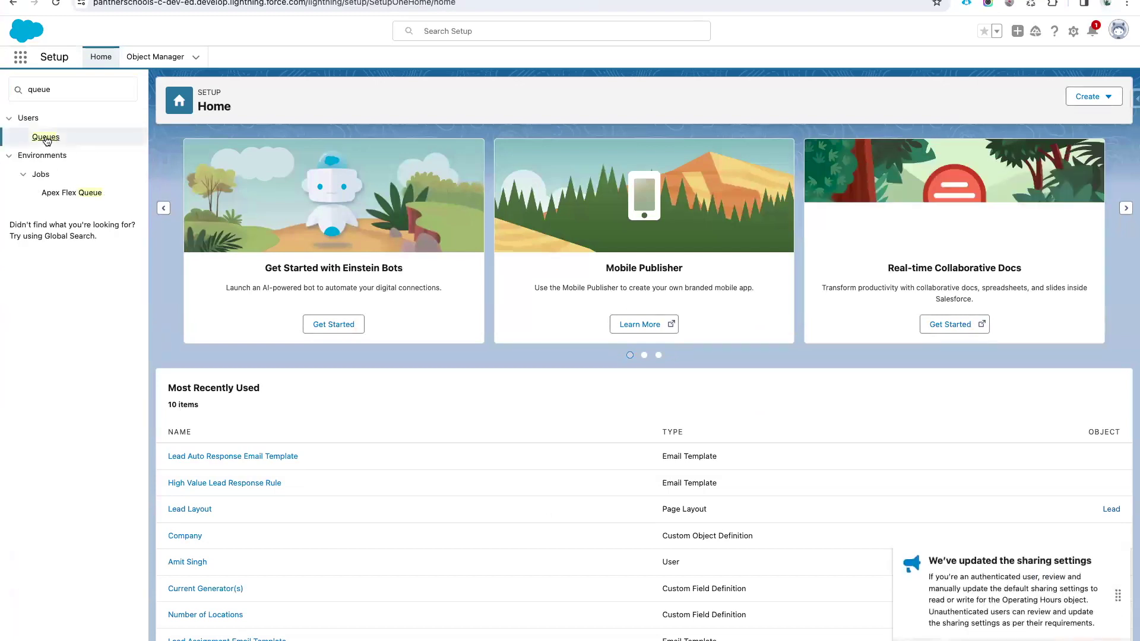
pyautogui.click(47, 138)
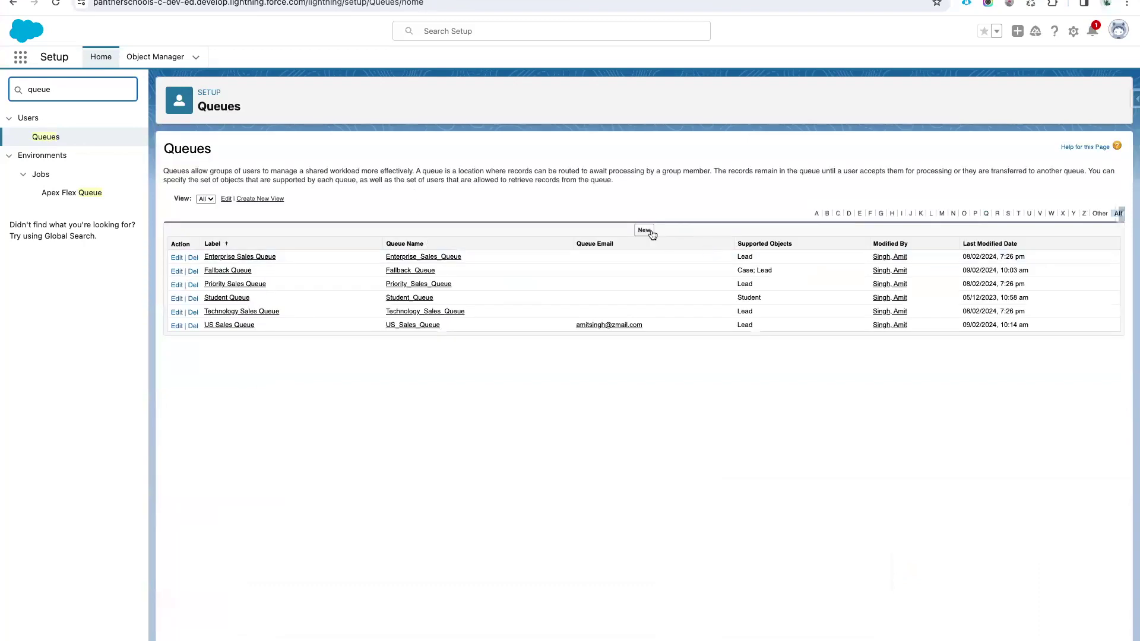
pyautogui.click(646, 231)
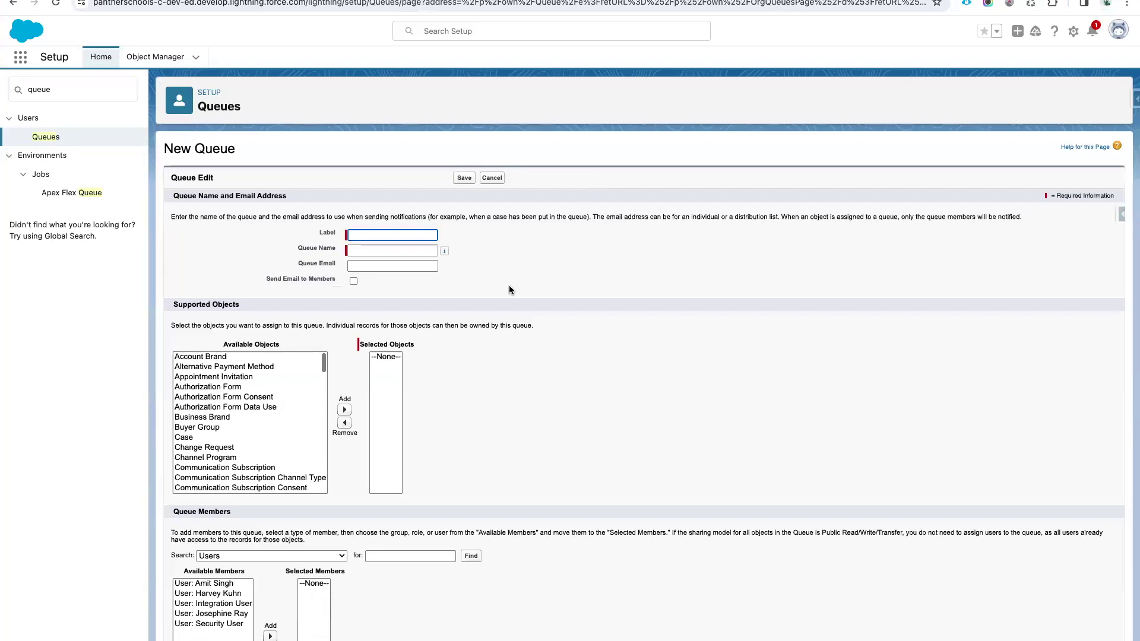
# Examine which supported objects are available for a queue, then leave the new queue without creating it
pyautogui.scroll(-1, 250, 414)
pyautogui.scroll(1, 237, 392)
pyautogui.moveTo(205, 357); pyautogui.dragTo(209, 426)
pyautogui.scroll(-3, 208, 425)
pyautogui.moveTo(209, 380); pyautogui.dragTo(212, 355)
pyautogui.click(219, 388)
pyautogui.scroll(2, 217, 404)
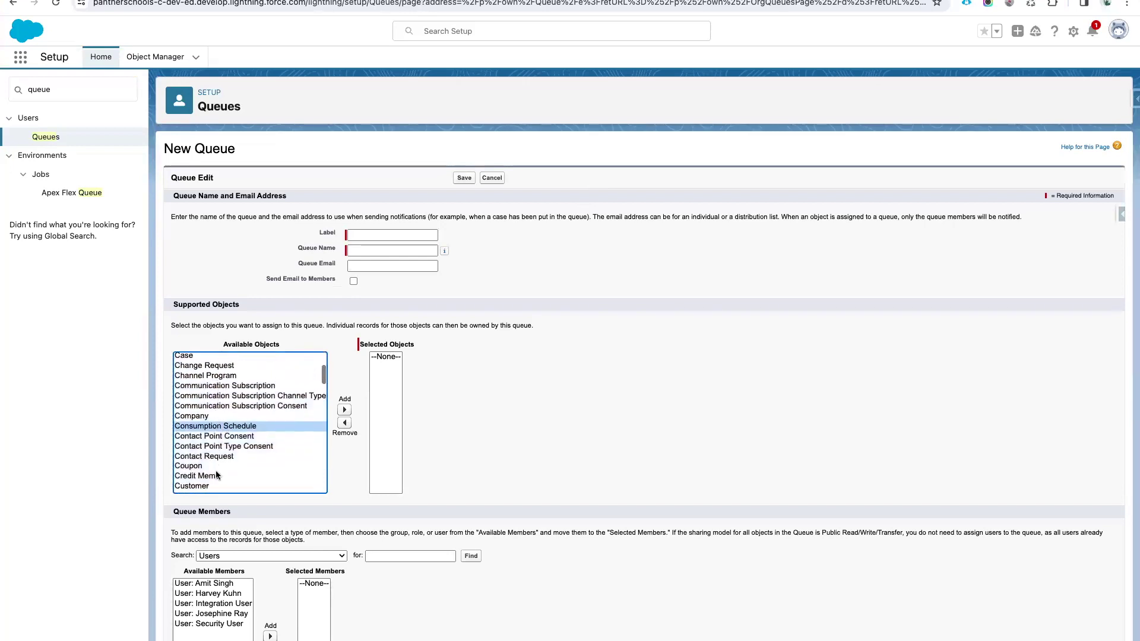
pyautogui.scroll(-5, 217, 475)
pyautogui.scroll(-5, 216, 473)
pyautogui.scroll(4, 216, 470)
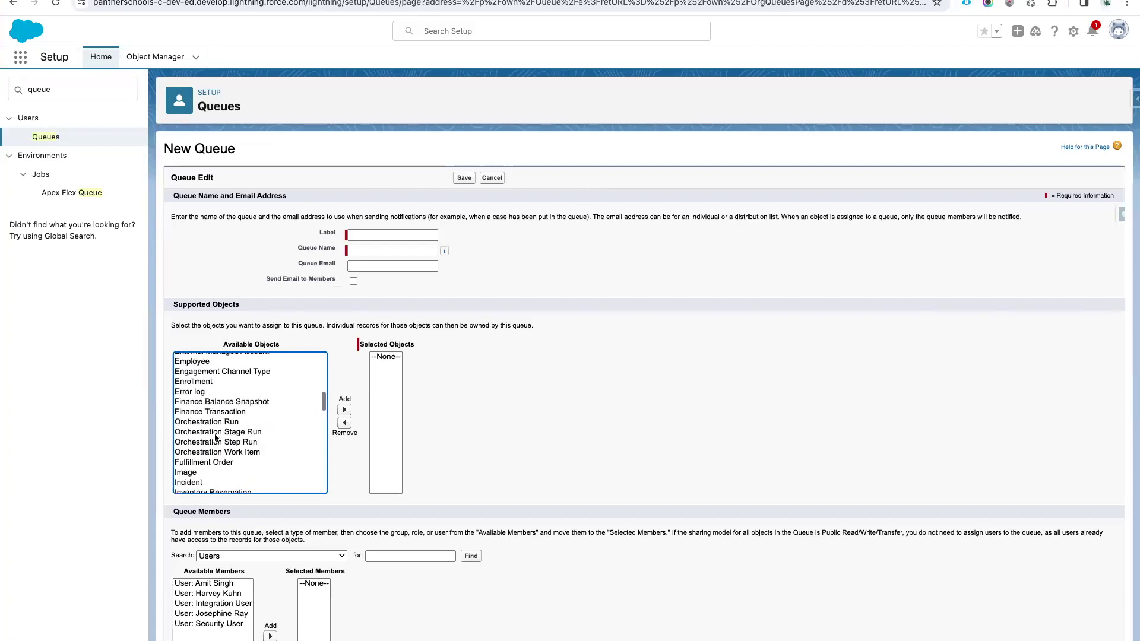
pyautogui.moveTo(220, 423); pyautogui.dragTo(232, 454)
pyautogui.click(464, 178)
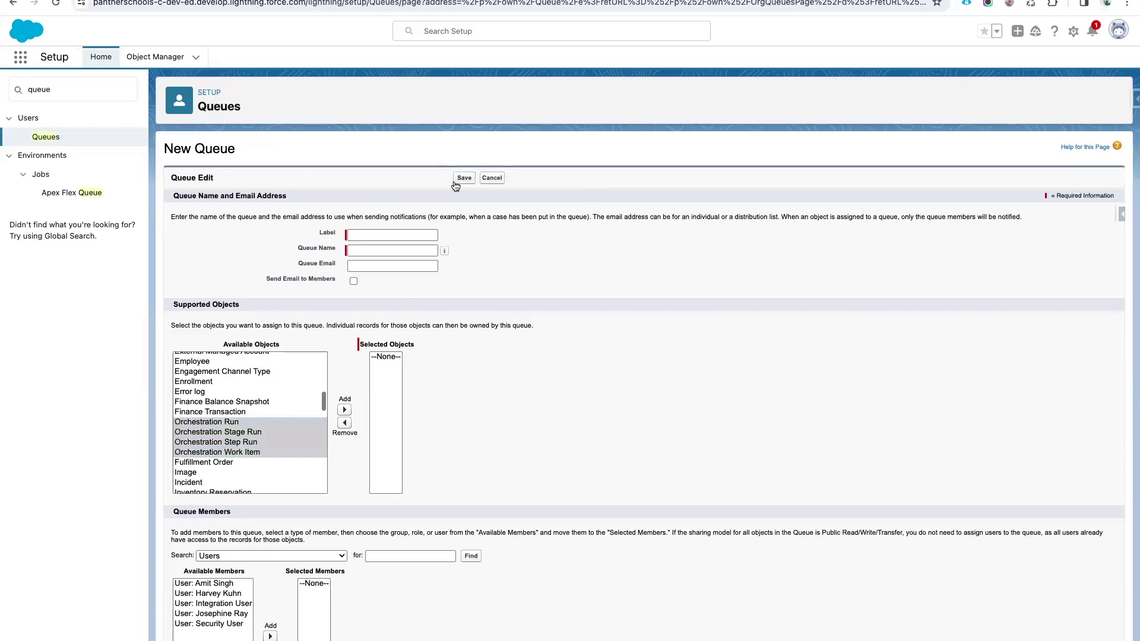
pyautogui.click(492, 178)
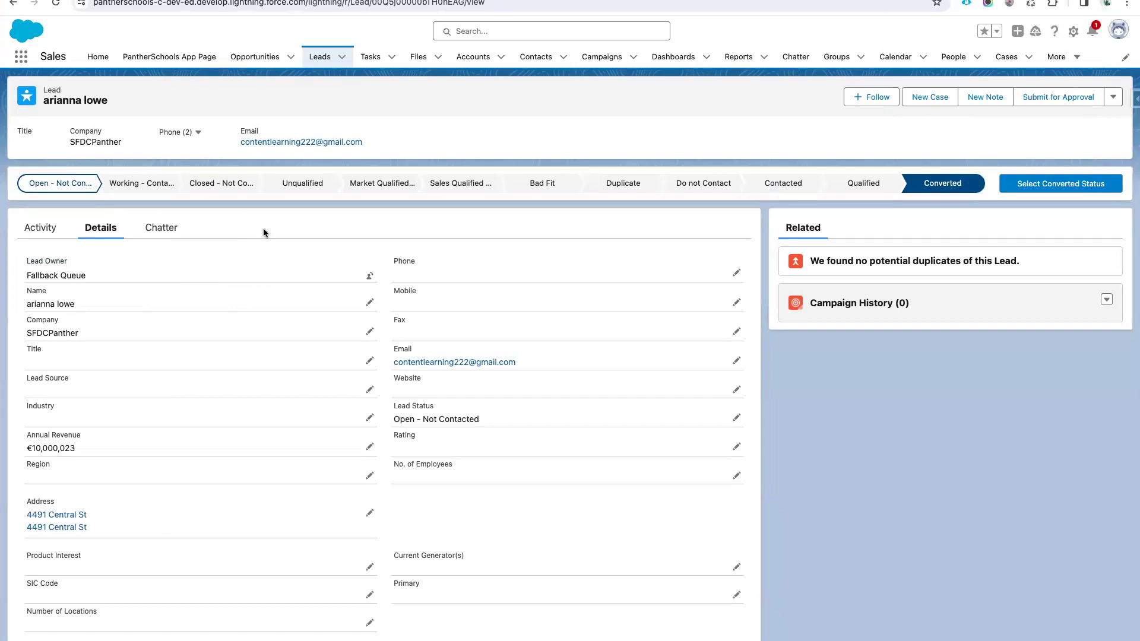
# Convert the SFDCPanther lead into a new account, contact and opportunity with Integration User as record owner
pyautogui.click(1074, 194)
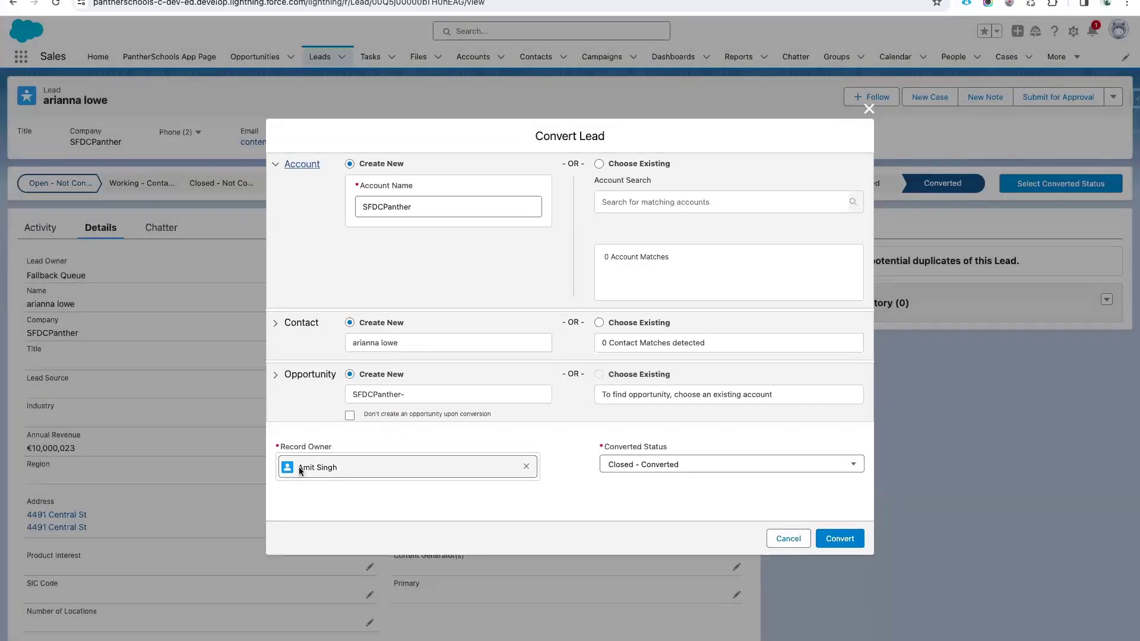
pyautogui.click(298, 467)
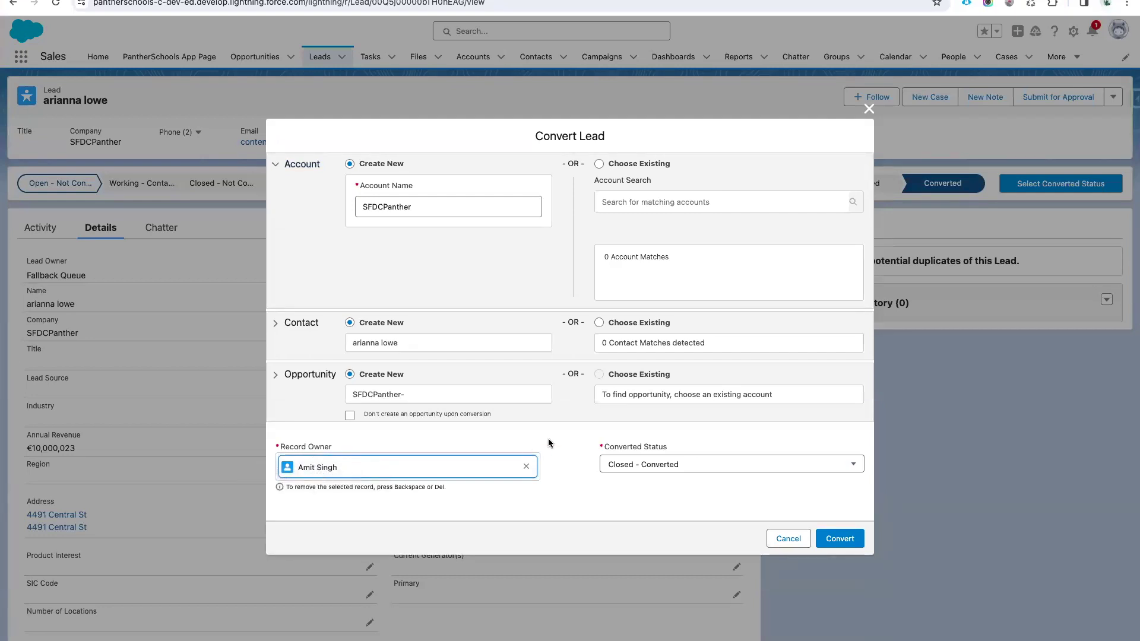
pyautogui.click(526, 466)
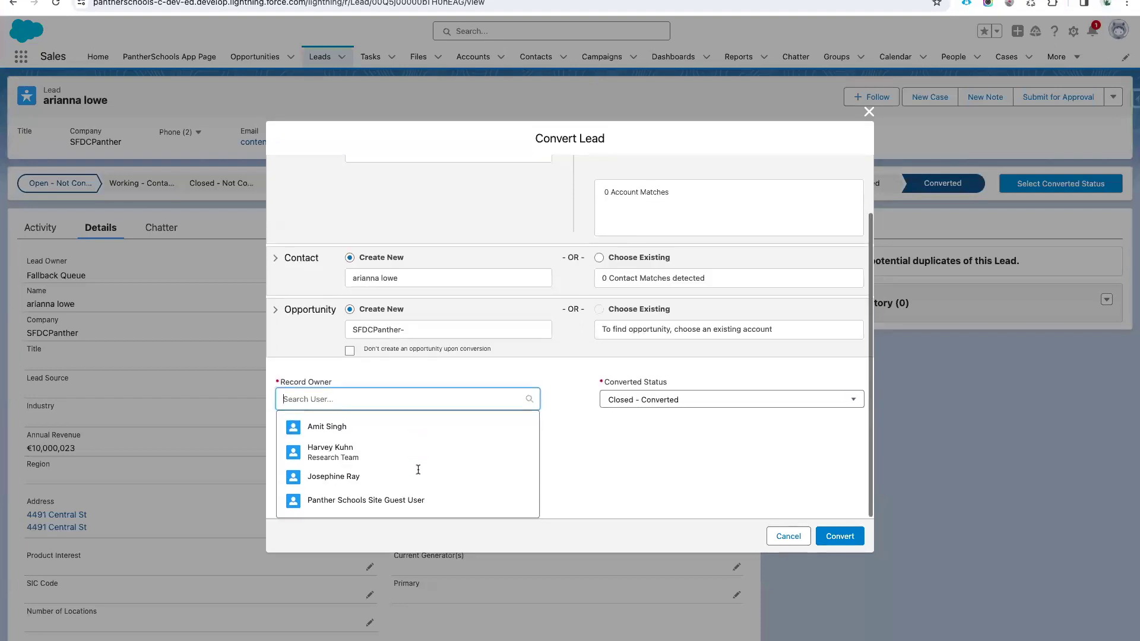
pyautogui.write('Integ')
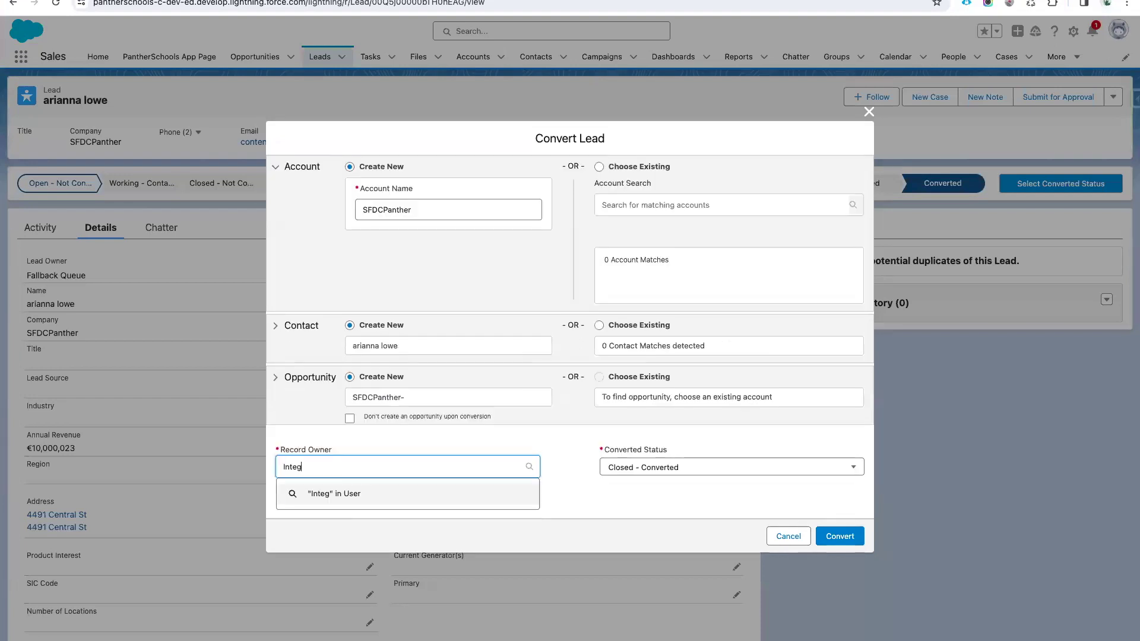
pyautogui.click(357, 476)
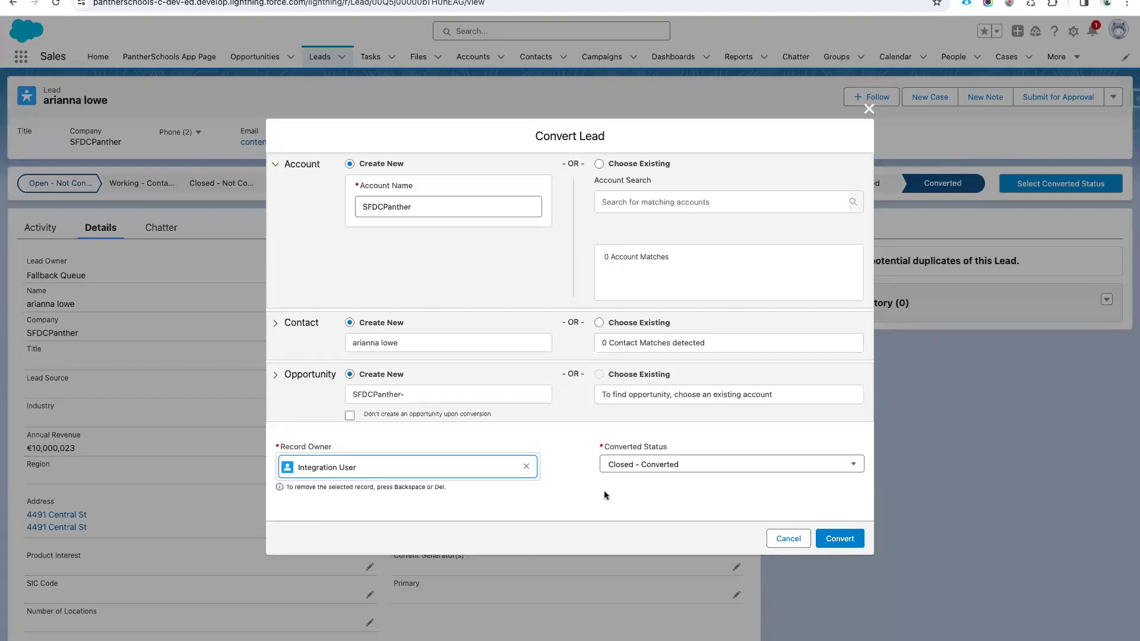
pyautogui.click(845, 539)
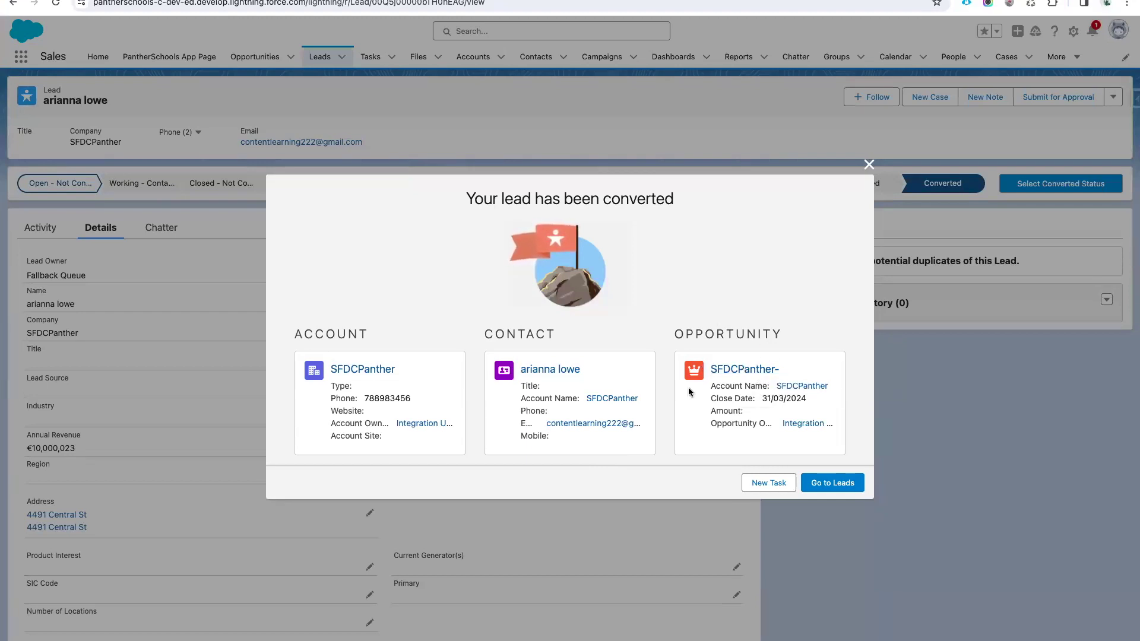
# Open the converted SFDCPanther opportunity and check its related contact role
pyautogui.click(718, 370)
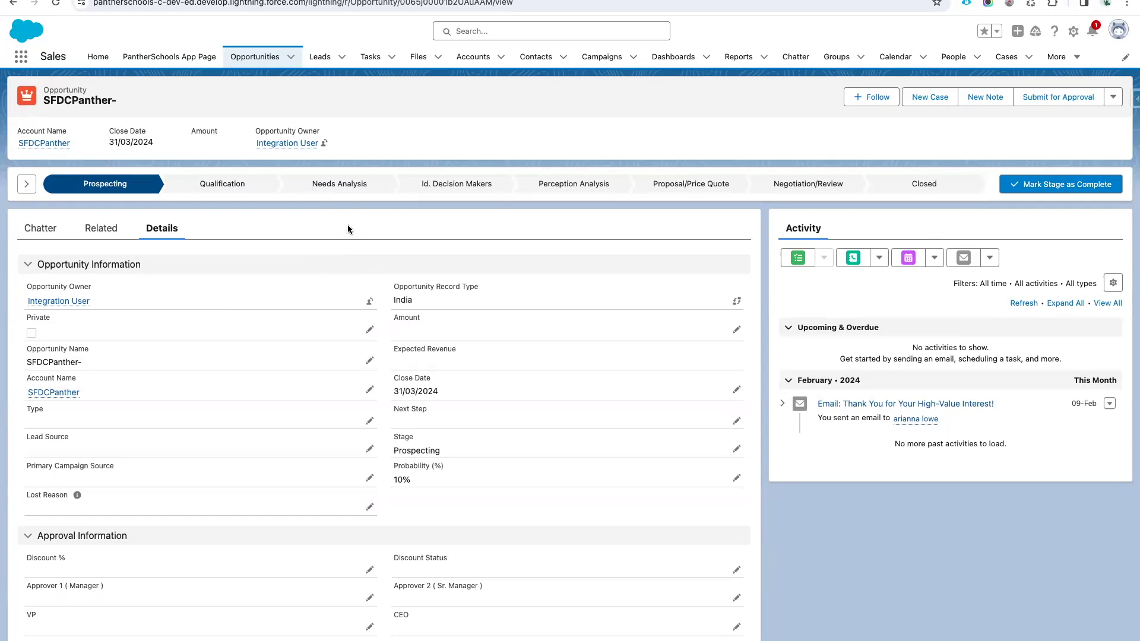
pyautogui.click(99, 237)
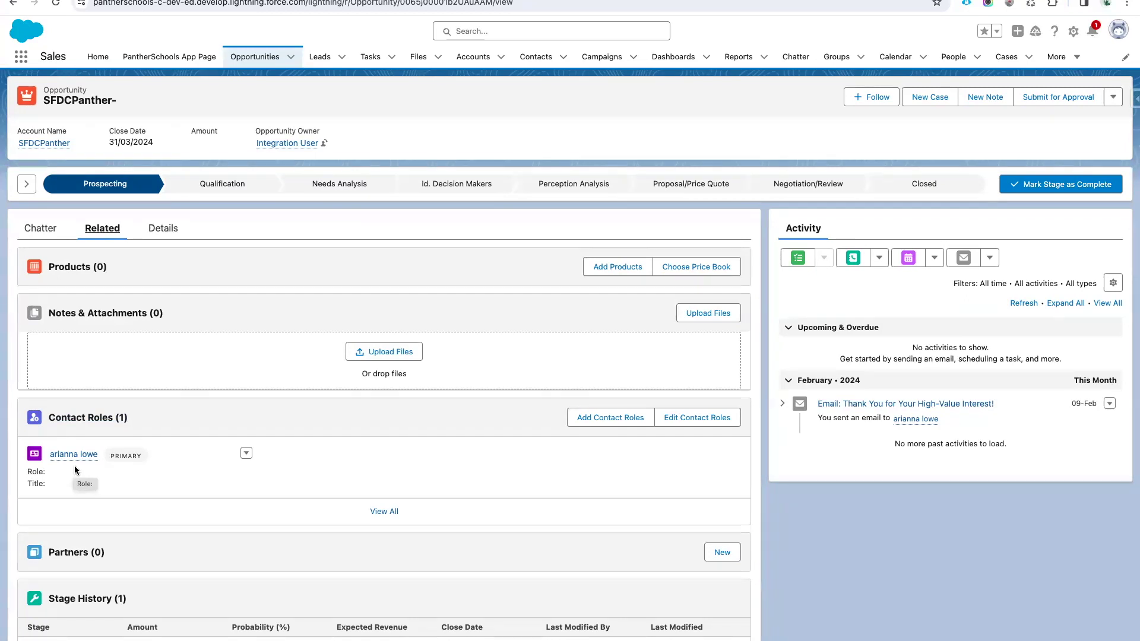
pyautogui.moveTo(99, 455); pyautogui.dragTo(49, 455)
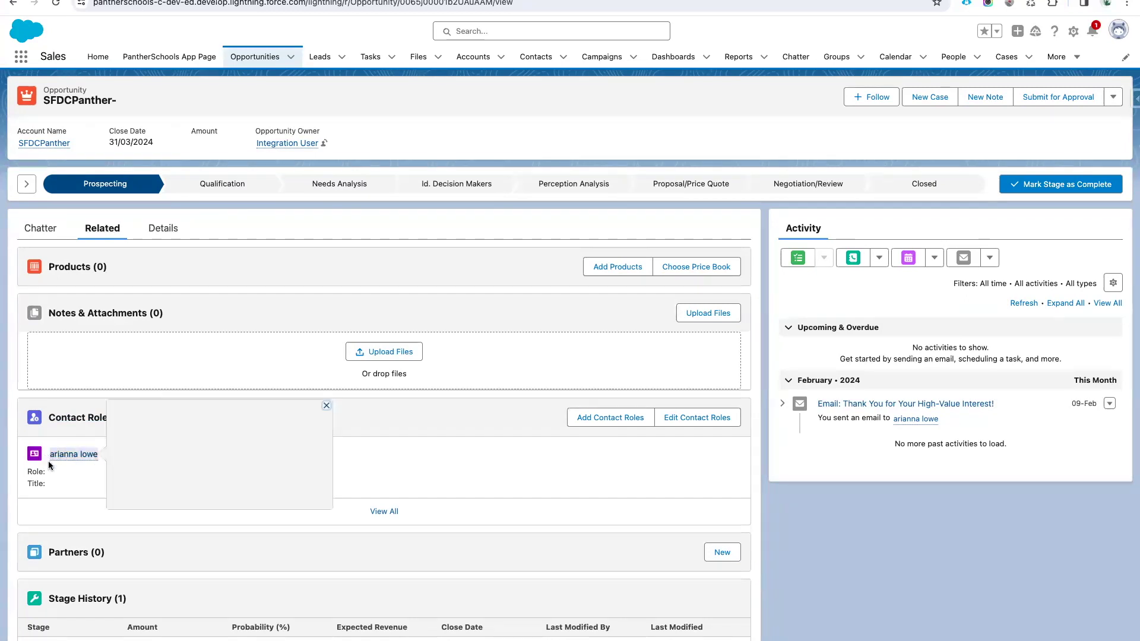
pyautogui.moveTo(86, 460)
pyautogui.click(95, 103)
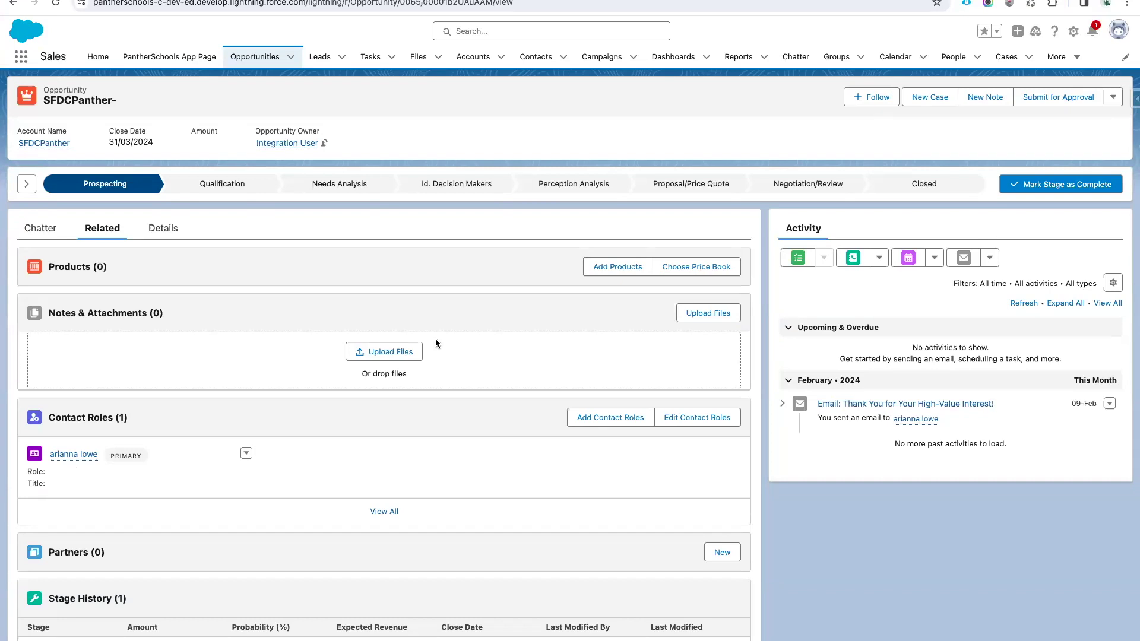
# Expand the "Thank You for Your High-Value Interest!" email in the opportunity's activity history to read its details
pyautogui.moveTo(998, 404); pyautogui.dragTo(819, 402)
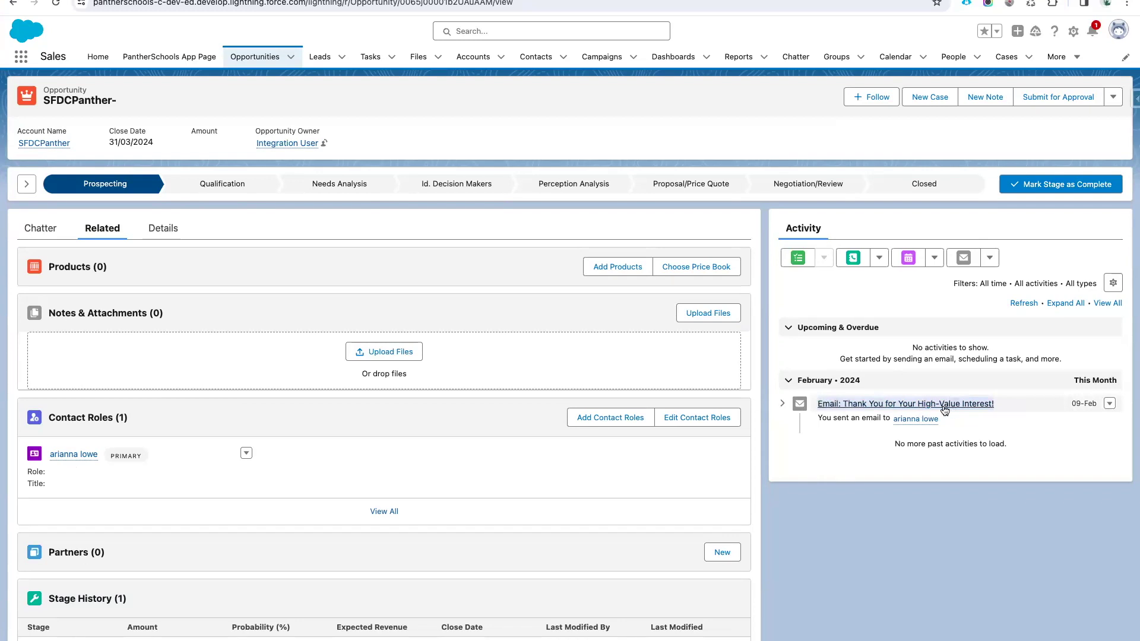
pyautogui.click(849, 443)
pyautogui.click(782, 406)
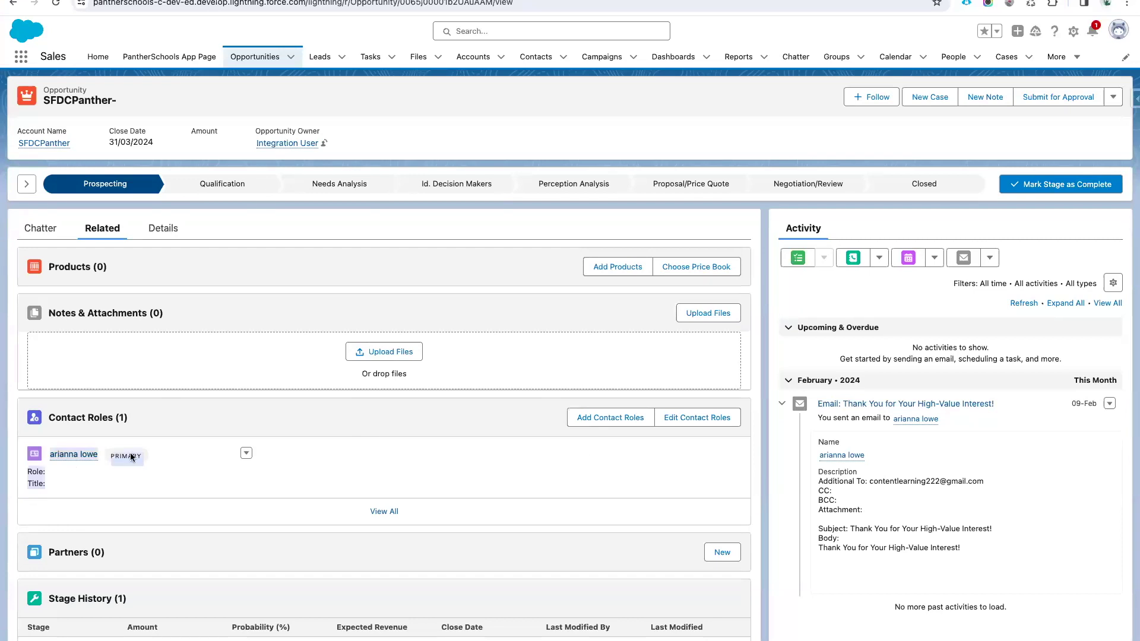
# Open the opportunity's primary contact and its SFDCPanther account, and review the activity carried over to each
pyautogui.click(63, 454)
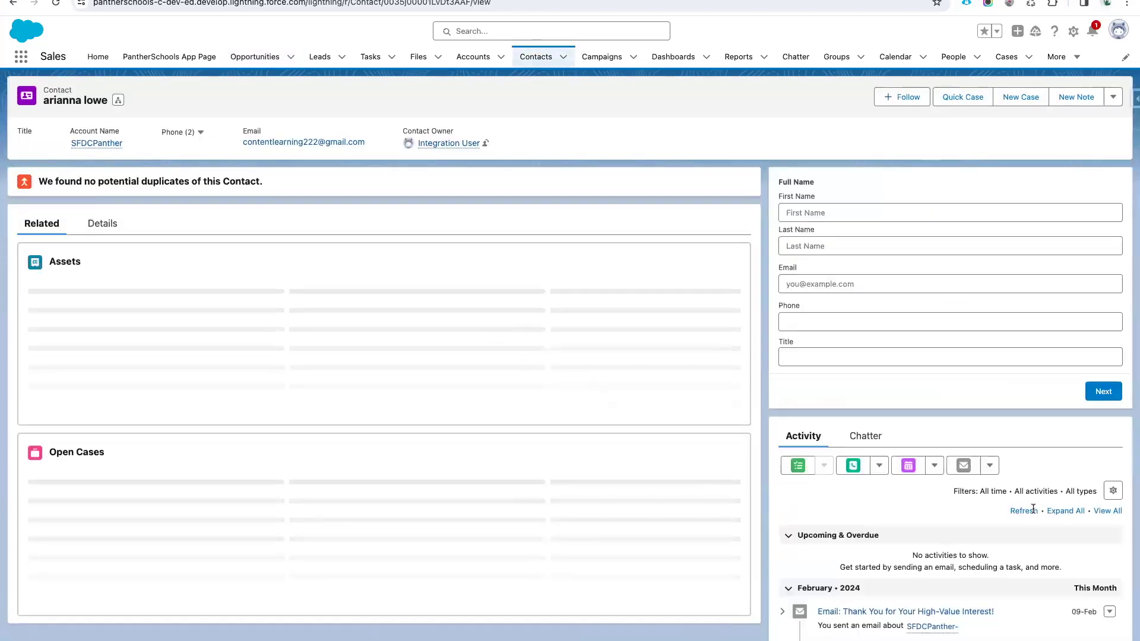
pyautogui.scroll(-2, 954, 586)
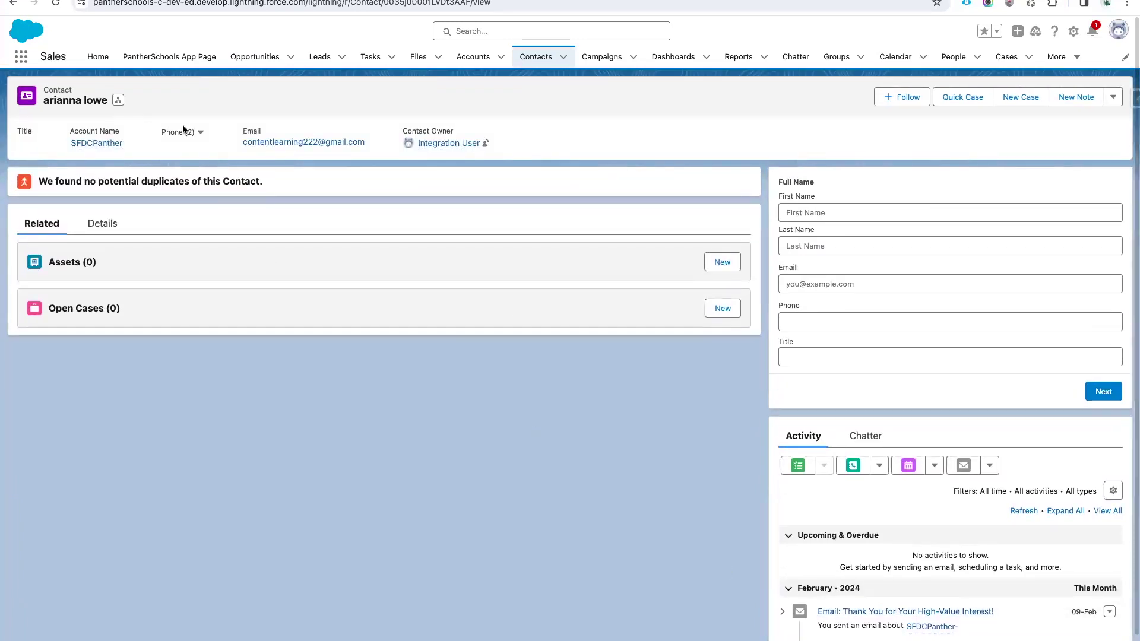
pyautogui.click(89, 143)
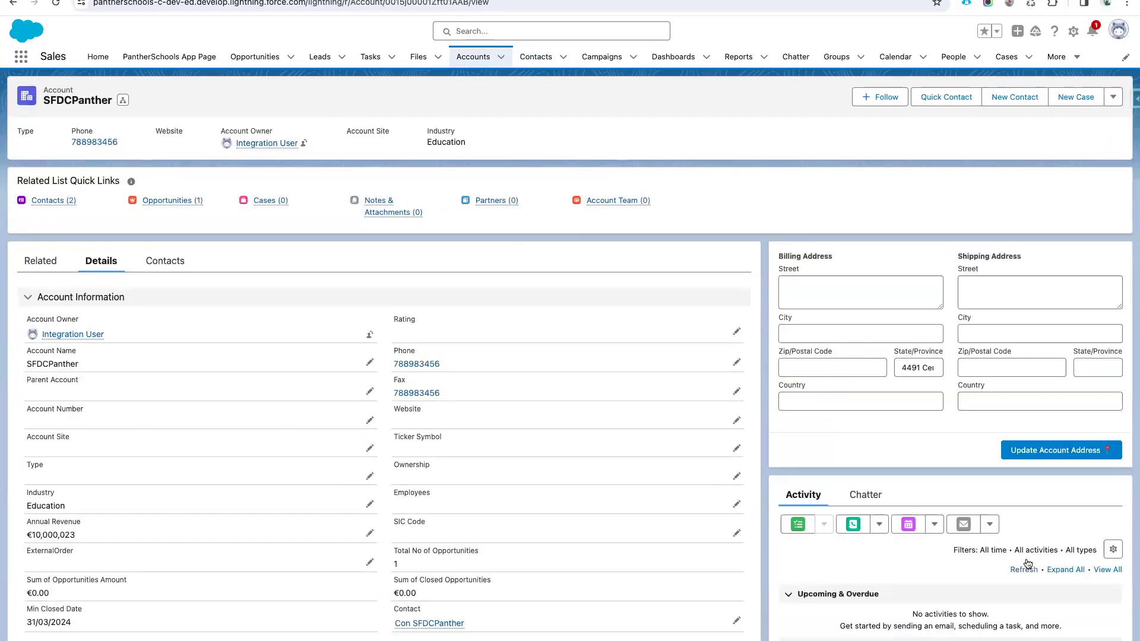
pyautogui.scroll(-7, 999, 584)
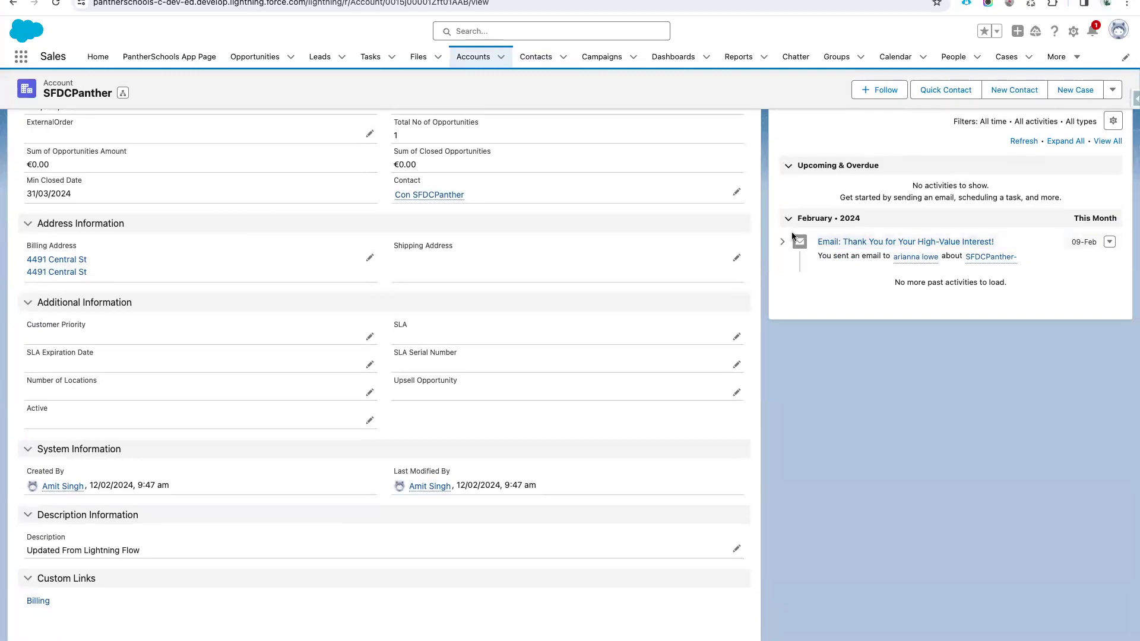
pyautogui.scroll(7, 700, 320)
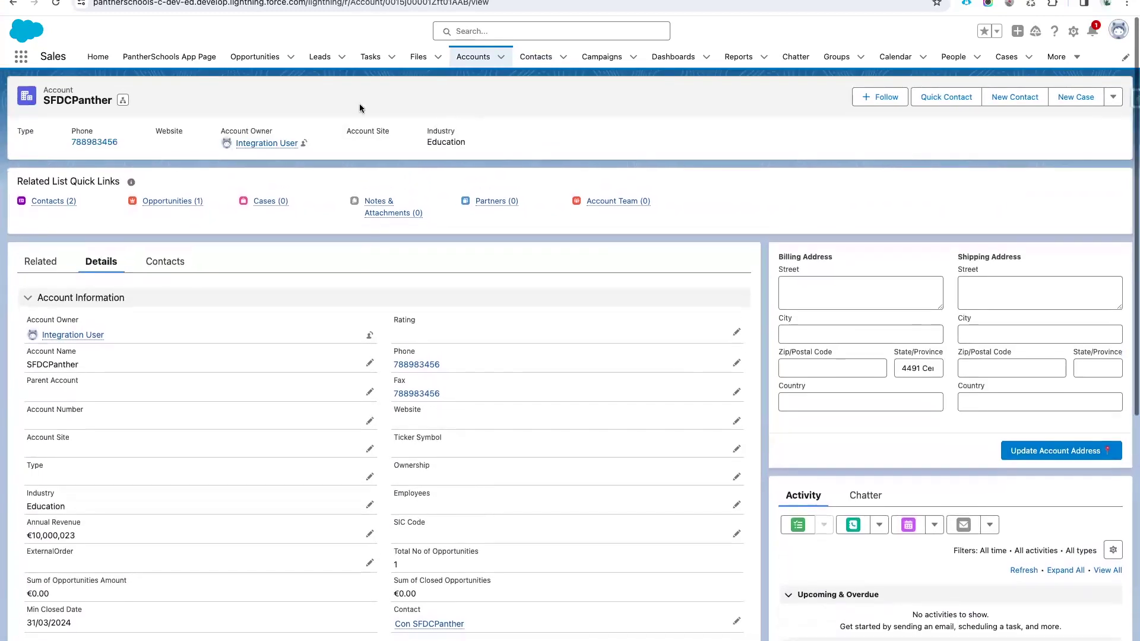
# Switch to the All Open Leads list and open the lead from company XYZ
pyautogui.click(321, 62)
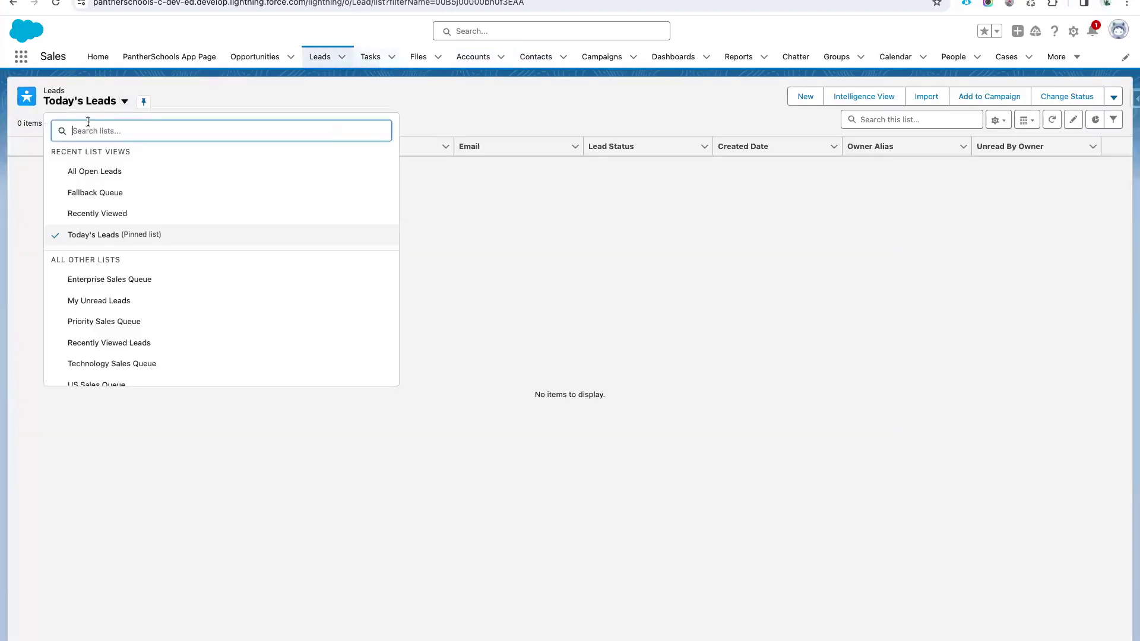
pyautogui.click(118, 172)
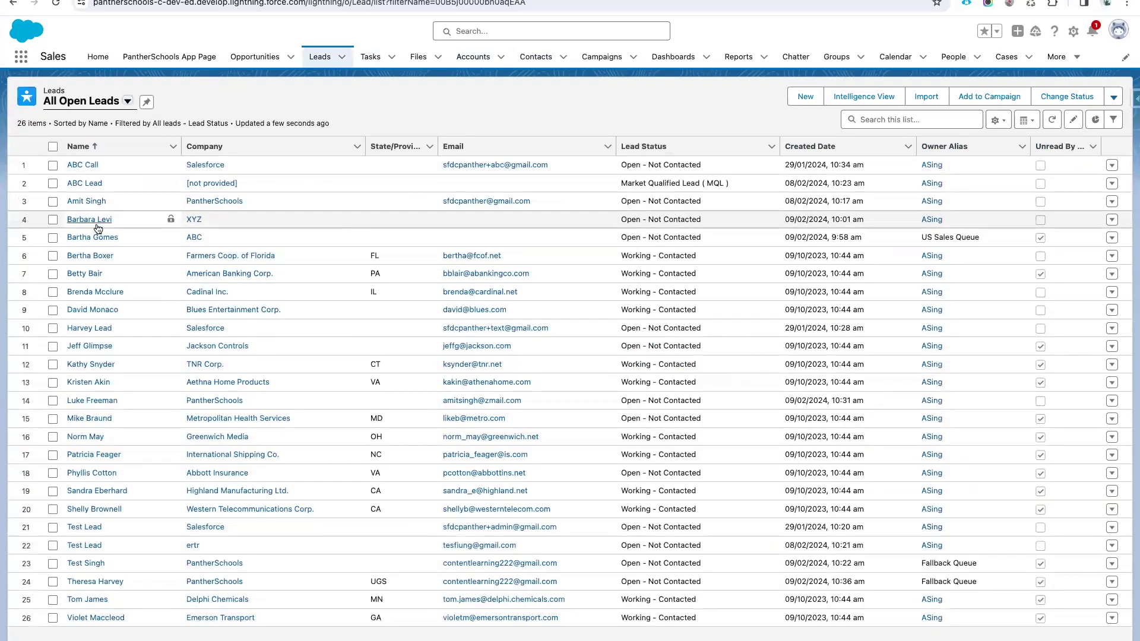
pyautogui.click(97, 225)
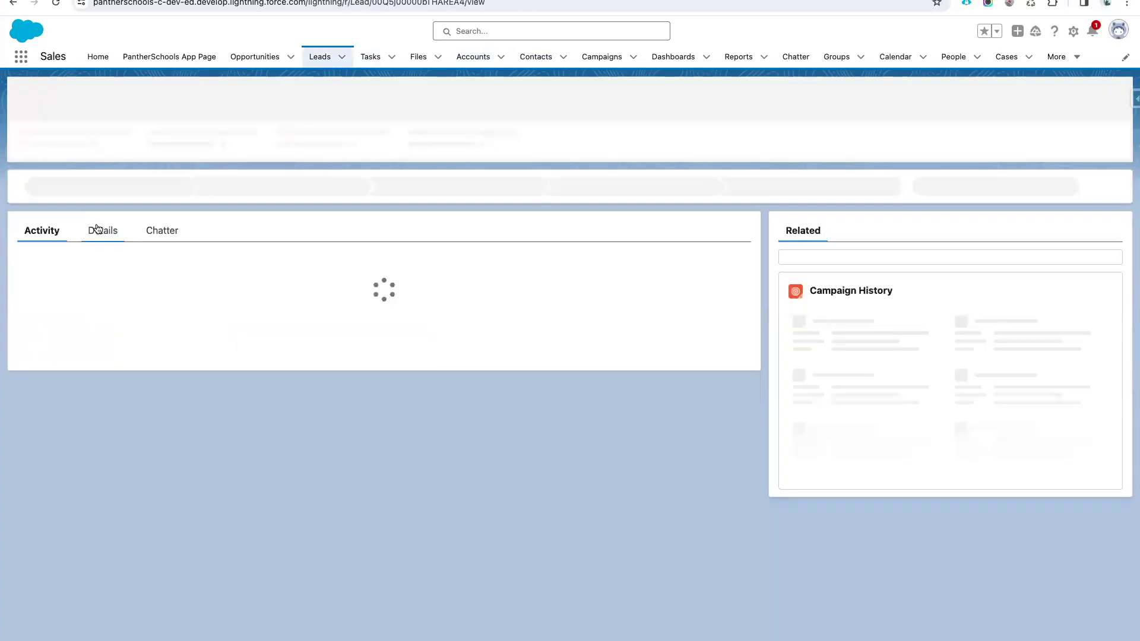
# Create a task with the subject Send Letter on the XYZ lead
pyautogui.click(64, 257)
pyautogui.click(926, 424)
pyautogui.click(872, 505)
pyautogui.click(1106, 634)
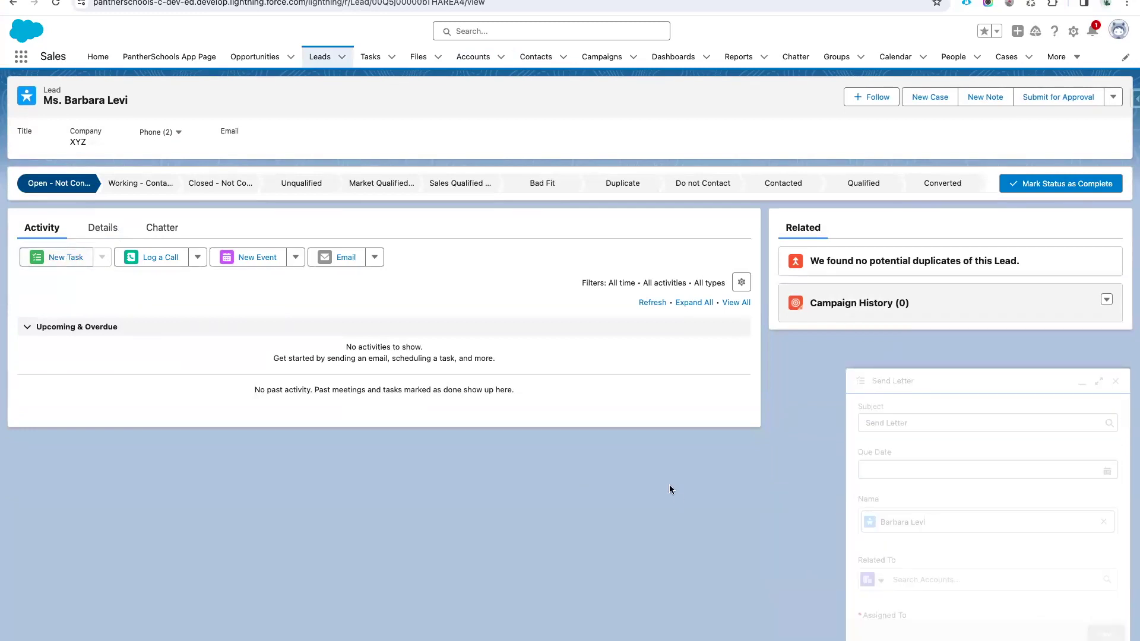
# Create an event with the subject Call on the XYZ lead and dismiss the To Do List tip
pyautogui.click(258, 266)
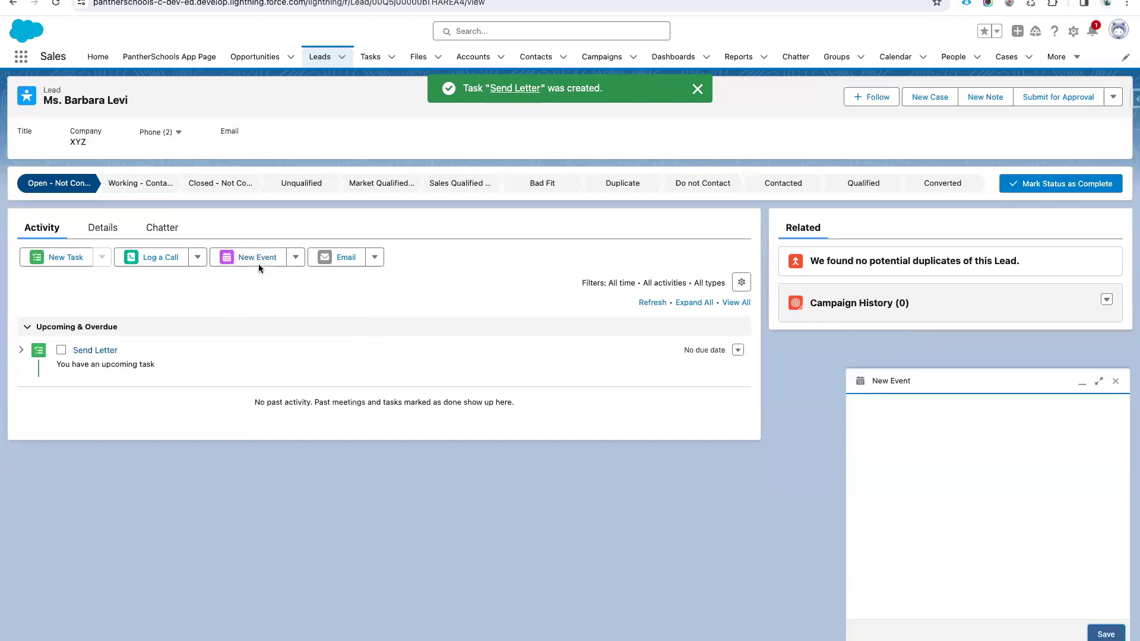
pyautogui.click(925, 423)
pyautogui.click(911, 469)
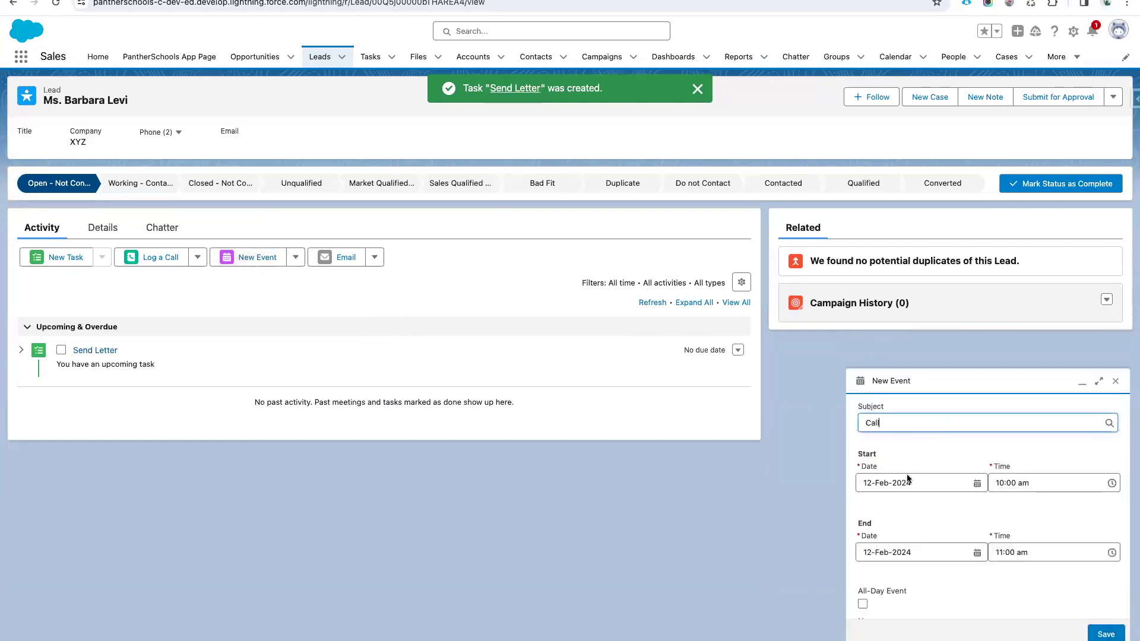
pyautogui.click(1105, 634)
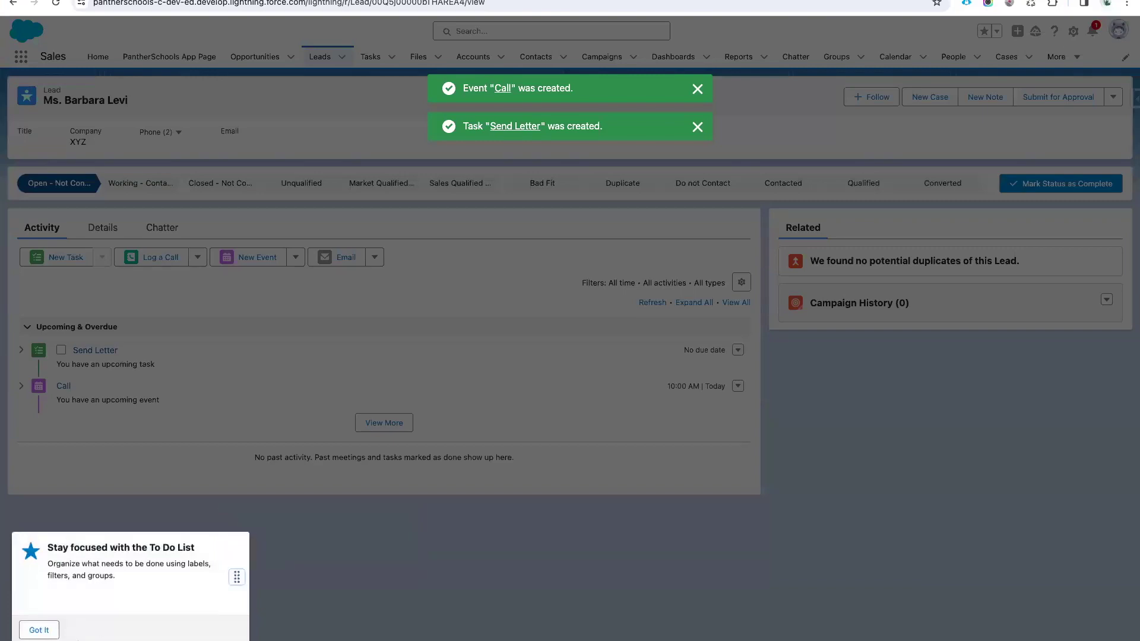
pyautogui.click(41, 629)
# Log a call with the subject Call on the XYZ lead
pyautogui.click(185, 261)
pyautogui.click(950, 419)
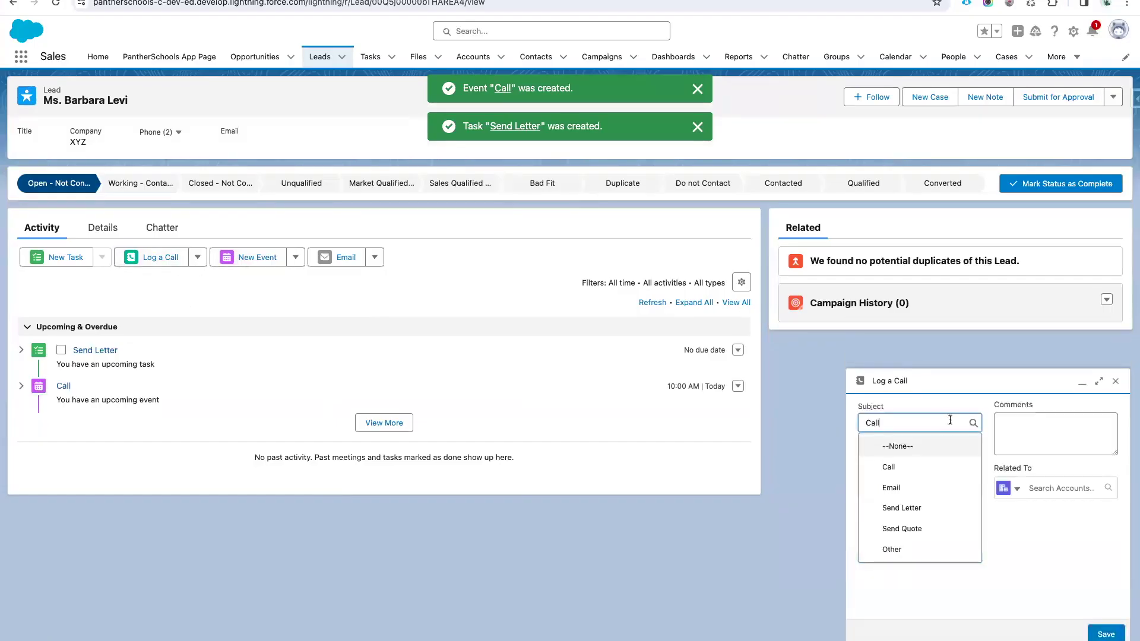
pyautogui.click(1043, 430)
pyautogui.click(1105, 634)
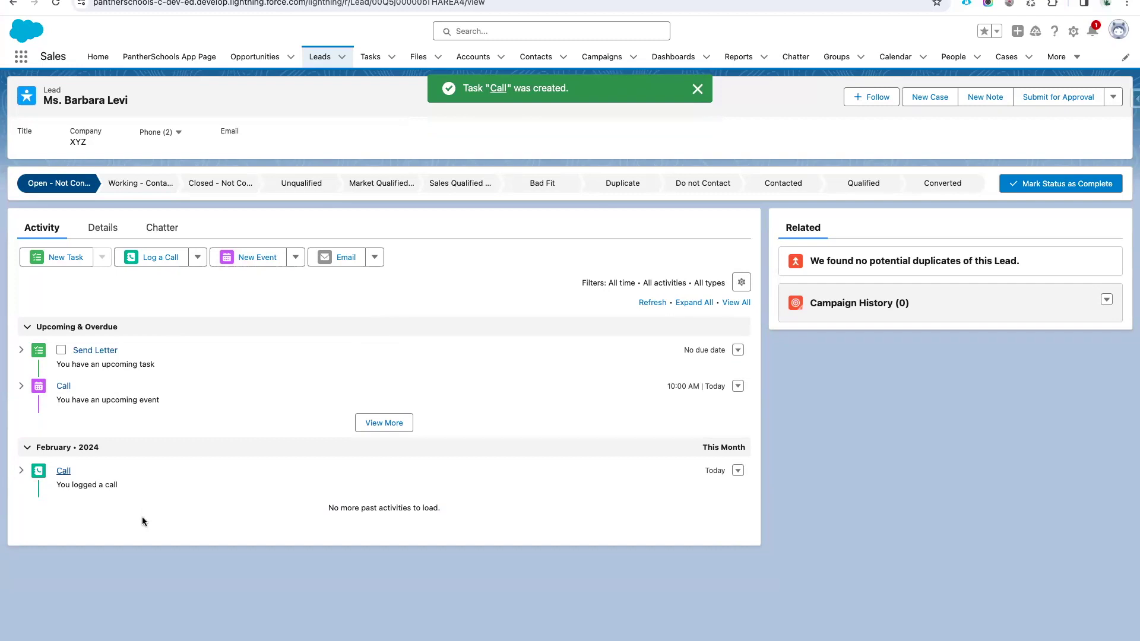
# Convert the XYZ lead into a new account, contact and opportunity with the converted status Closed - Converted
pyautogui.click(944, 184)
pyautogui.click(1060, 184)
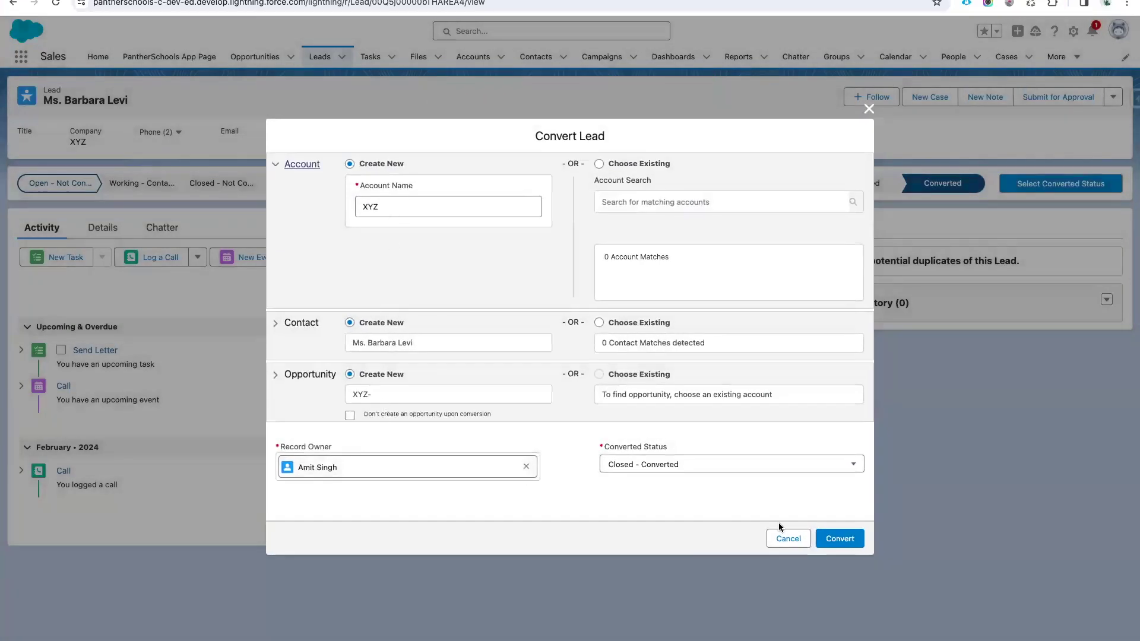
pyautogui.click(834, 539)
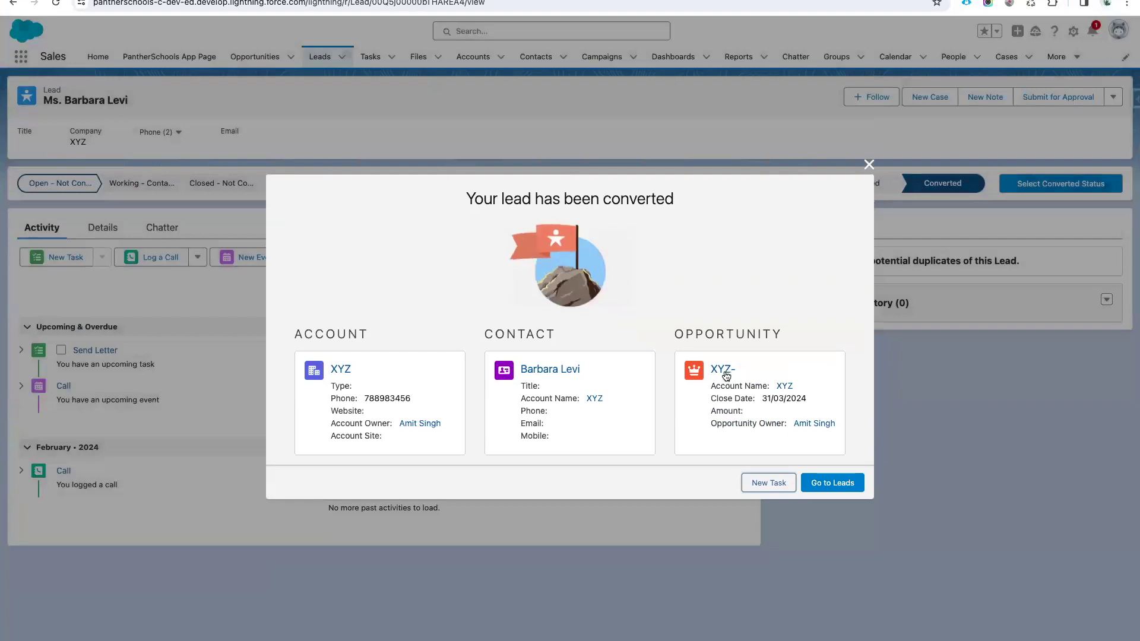
# Open the new XYZ- opportunity and its XYZ account, and review the activity carried over to each
pyautogui.click(725, 376)
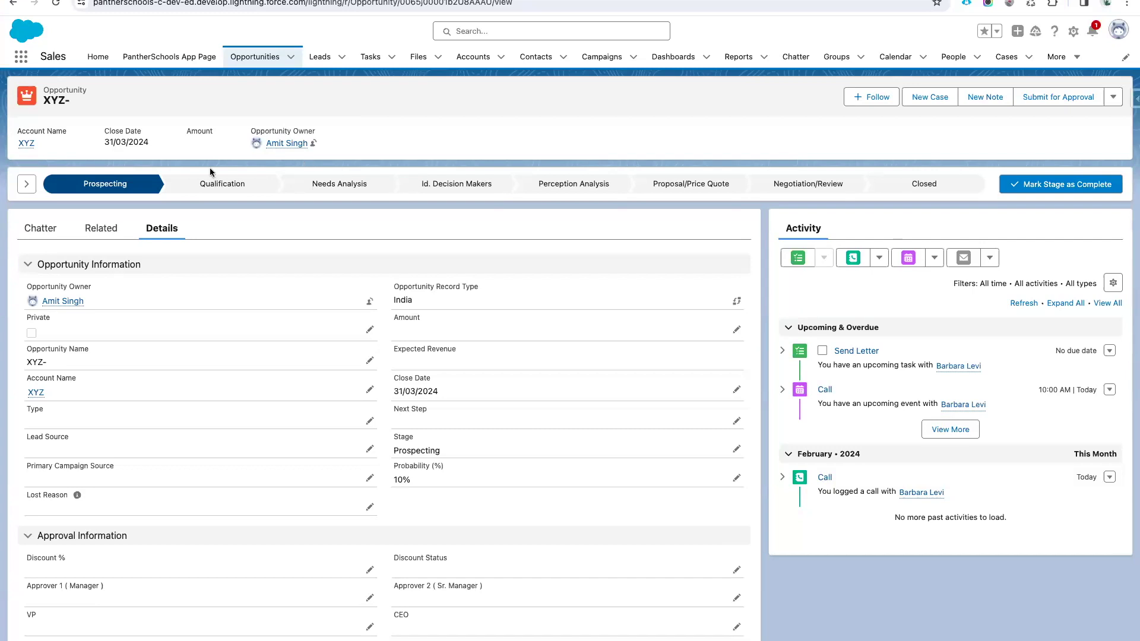
pyautogui.click(26, 145)
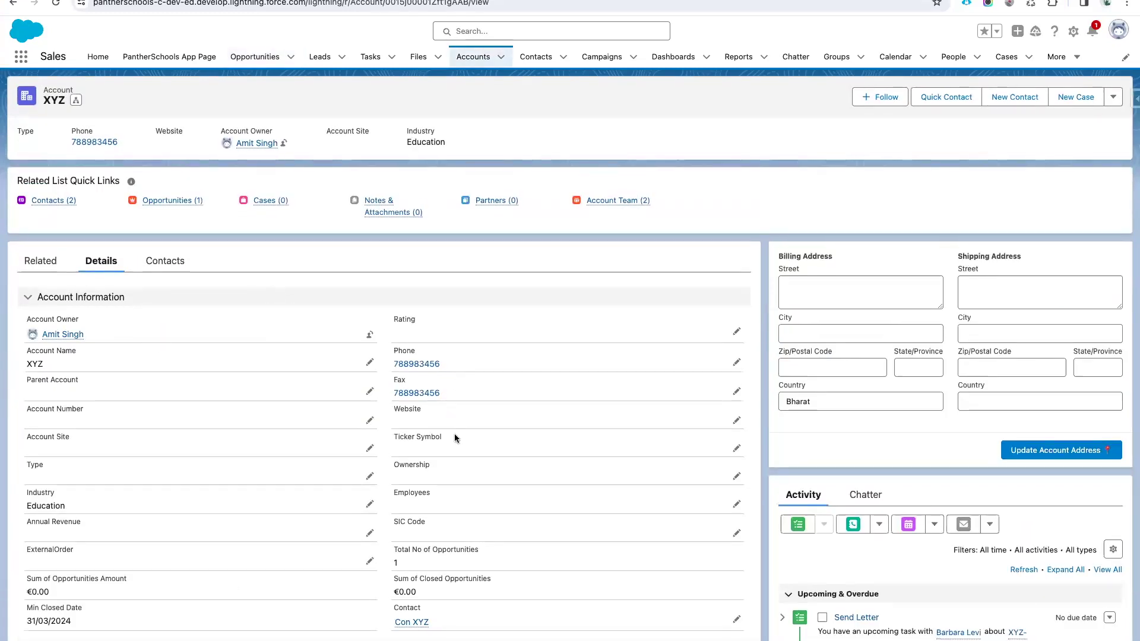
pyautogui.scroll(-1, 440, 577)
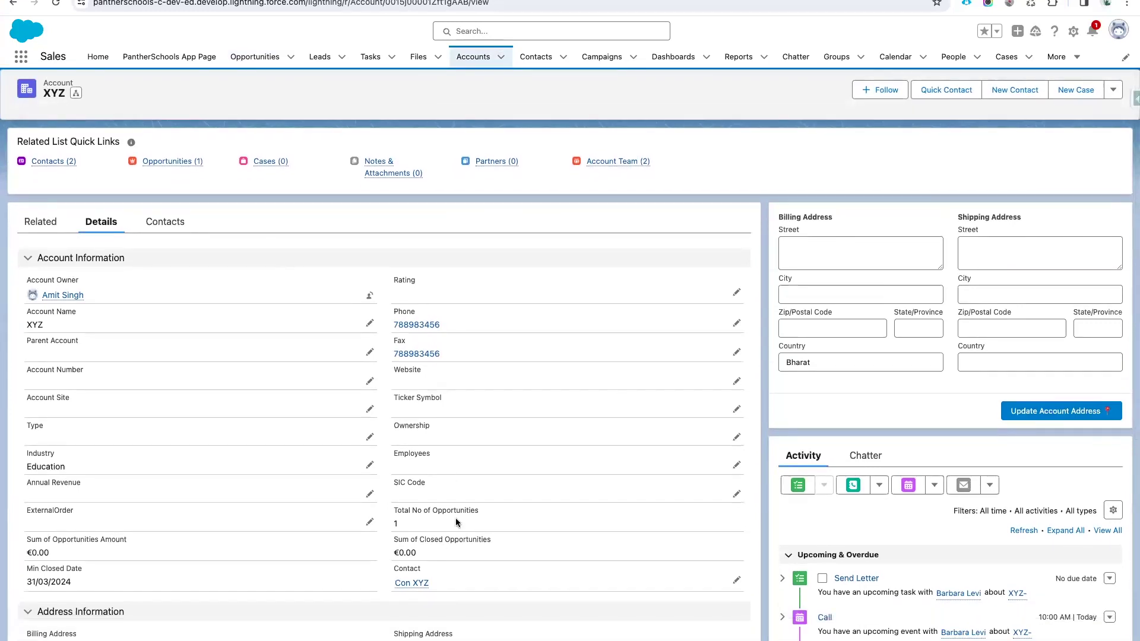
# Open the converted lead's contact from the XYZ account's contacts and review its activity, details and related records
pyautogui.moveTo(58, 166)
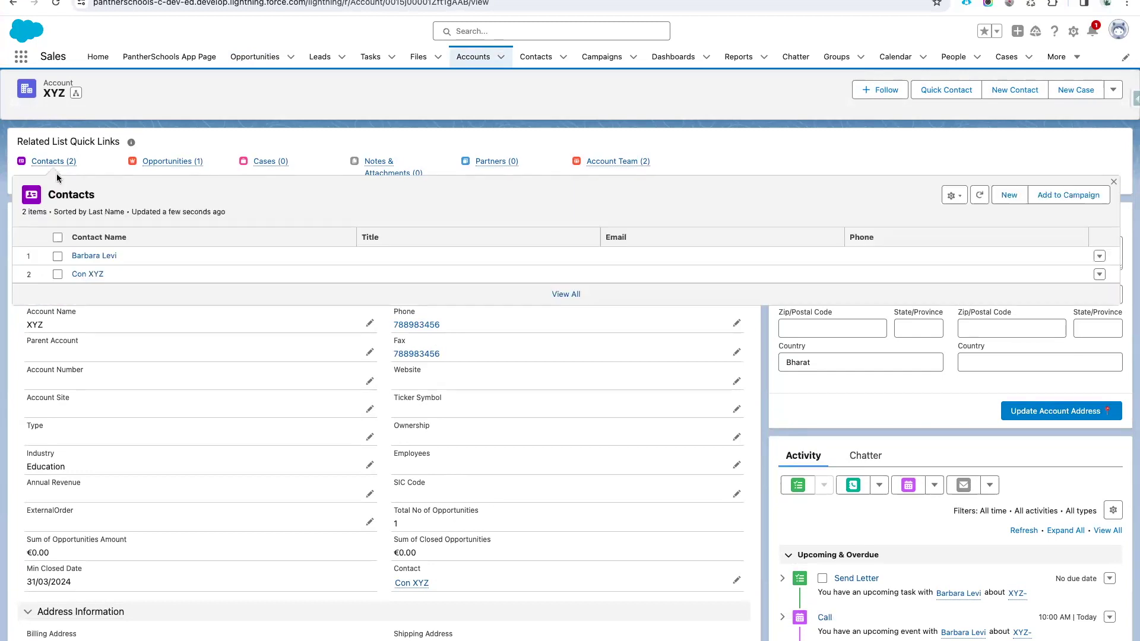
pyautogui.click(95, 256)
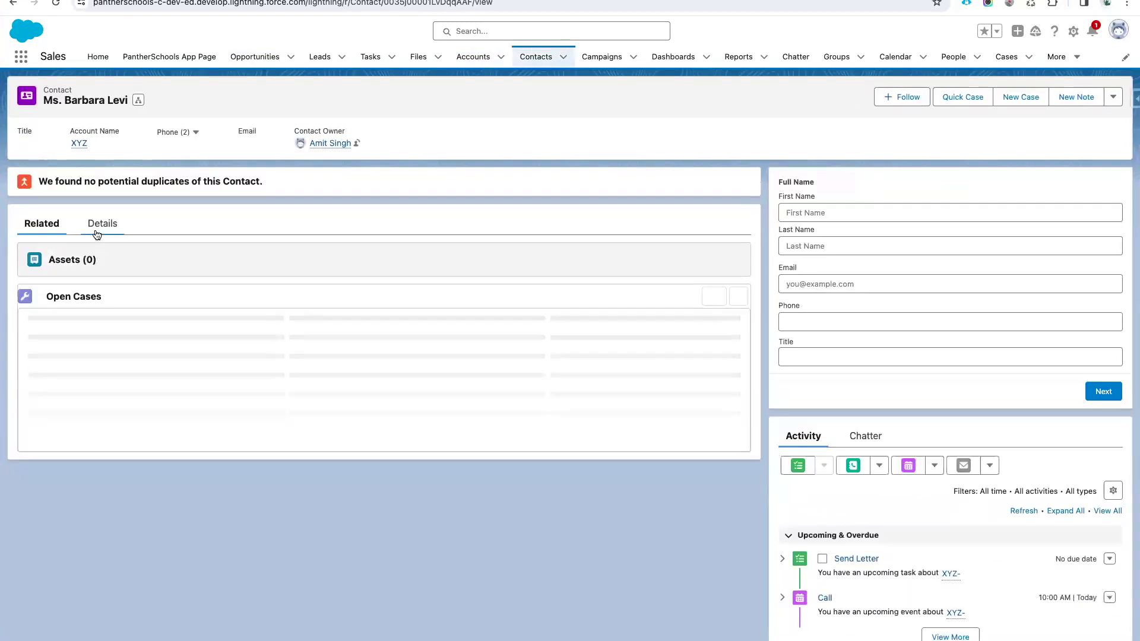
pyautogui.click(101, 225)
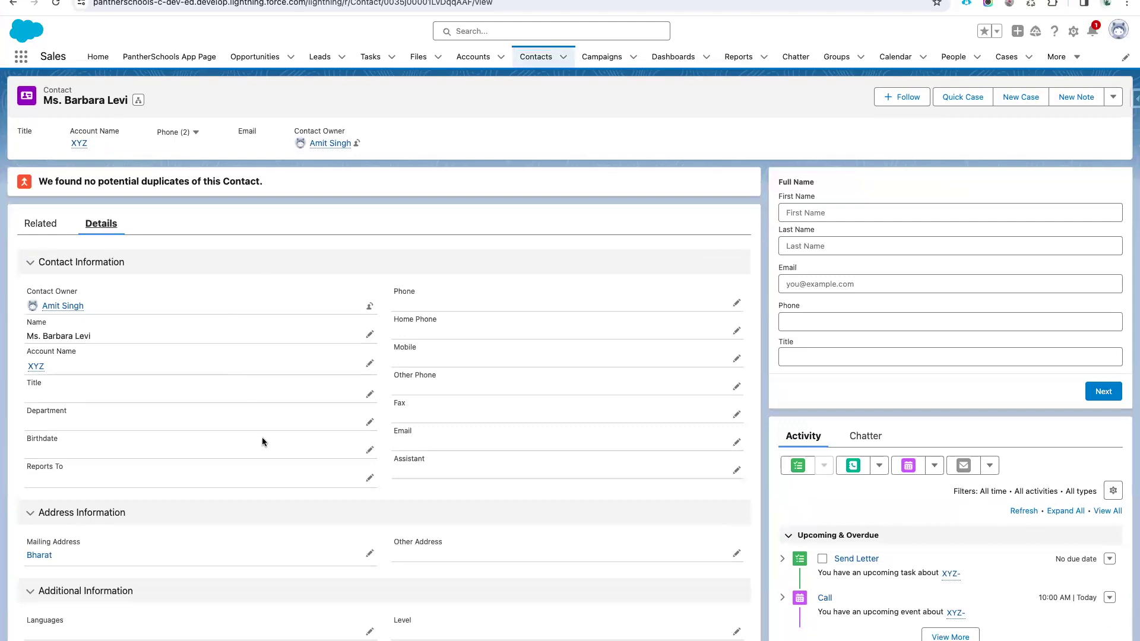
pyautogui.scroll(-1, 262, 437)
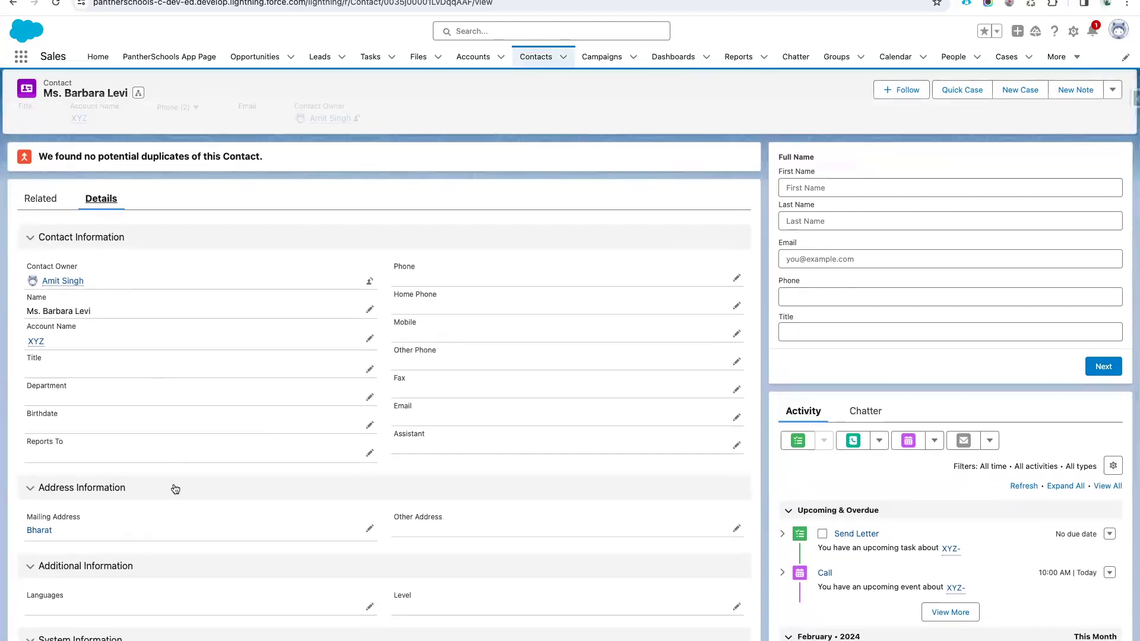
pyautogui.click(42, 200)
pyautogui.click(102, 199)
pyautogui.scroll(1, 140, 236)
# Return to the XYZ account, decline opening FaceTime, and open the XYZ- opportunity from the account's related records
pyautogui.click(69, 140)
pyautogui.click(78, 143)
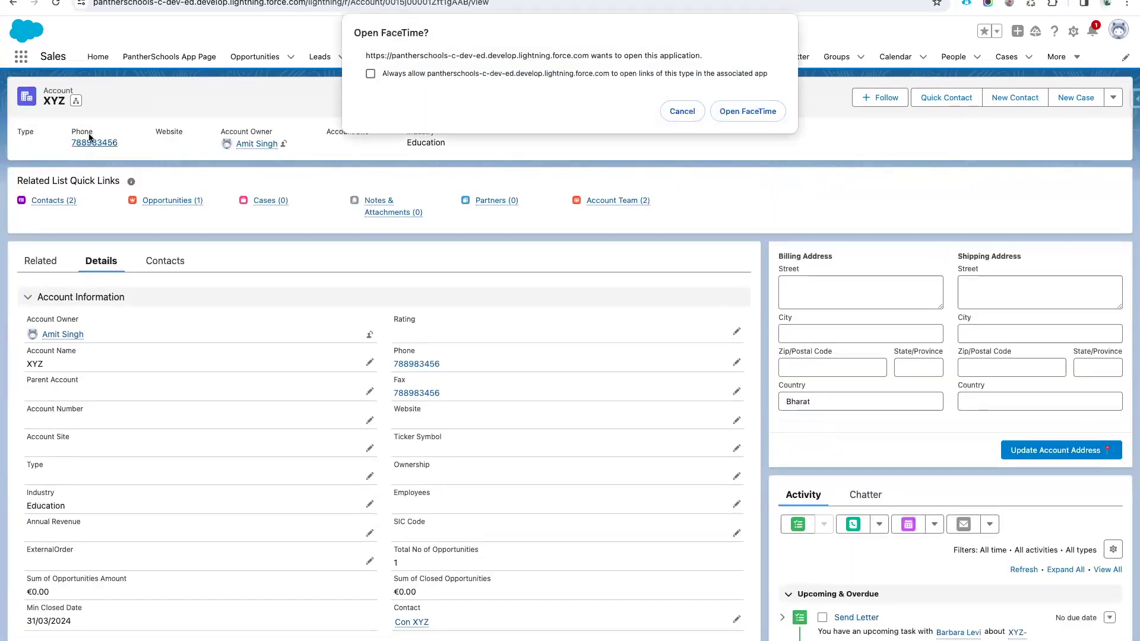
pyautogui.click(682, 111)
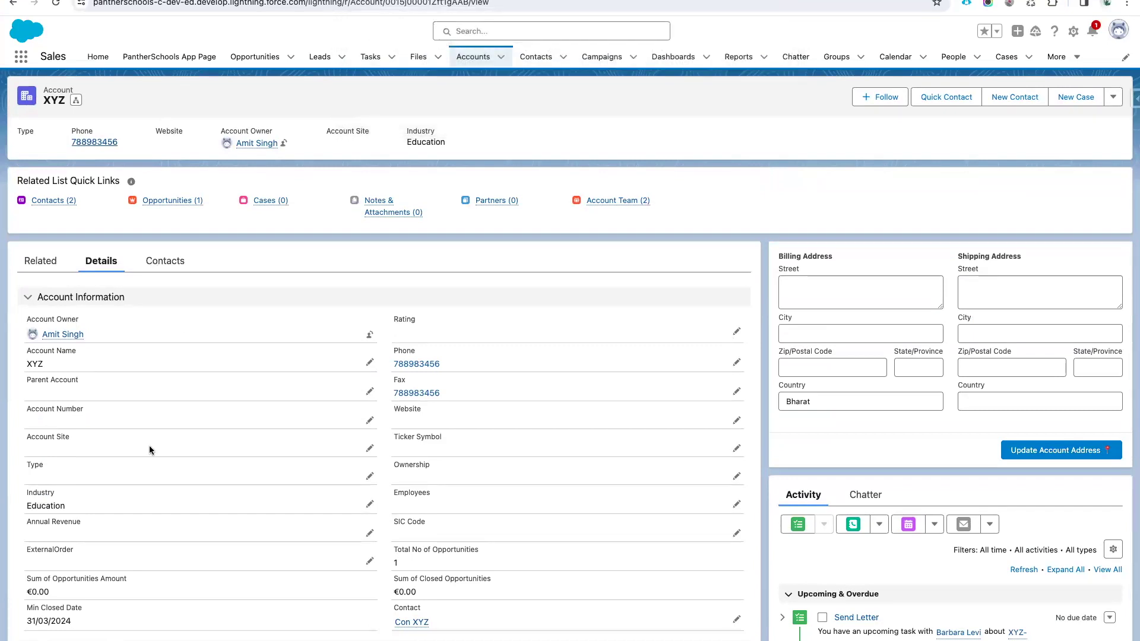
pyautogui.scroll(-5, 148, 445)
pyautogui.scroll(5, 151, 452)
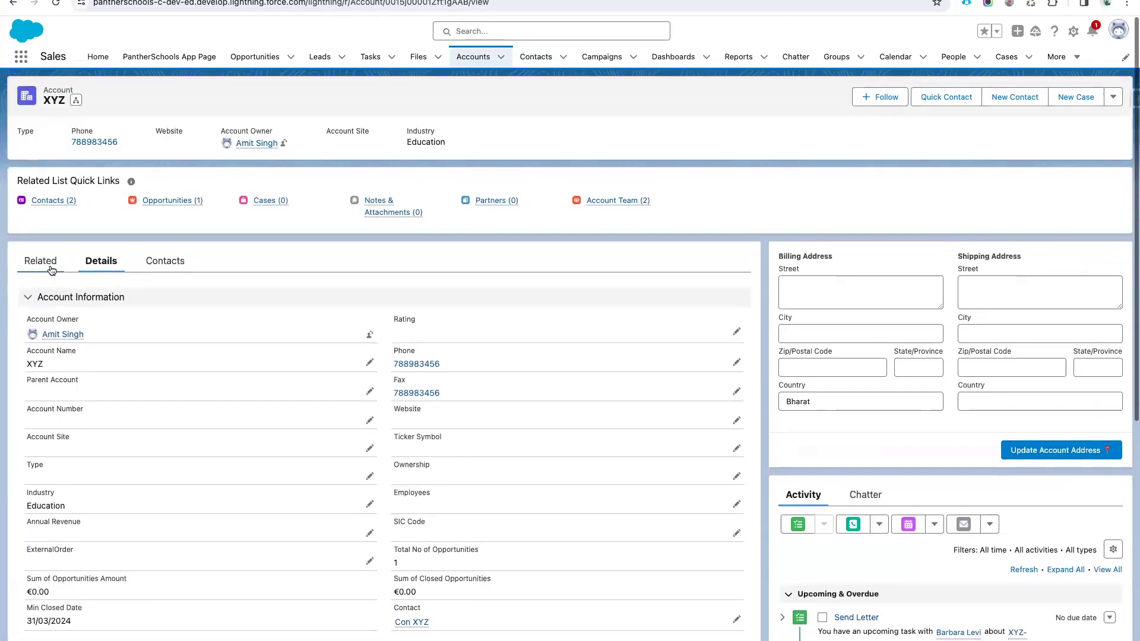
pyautogui.click(42, 261)
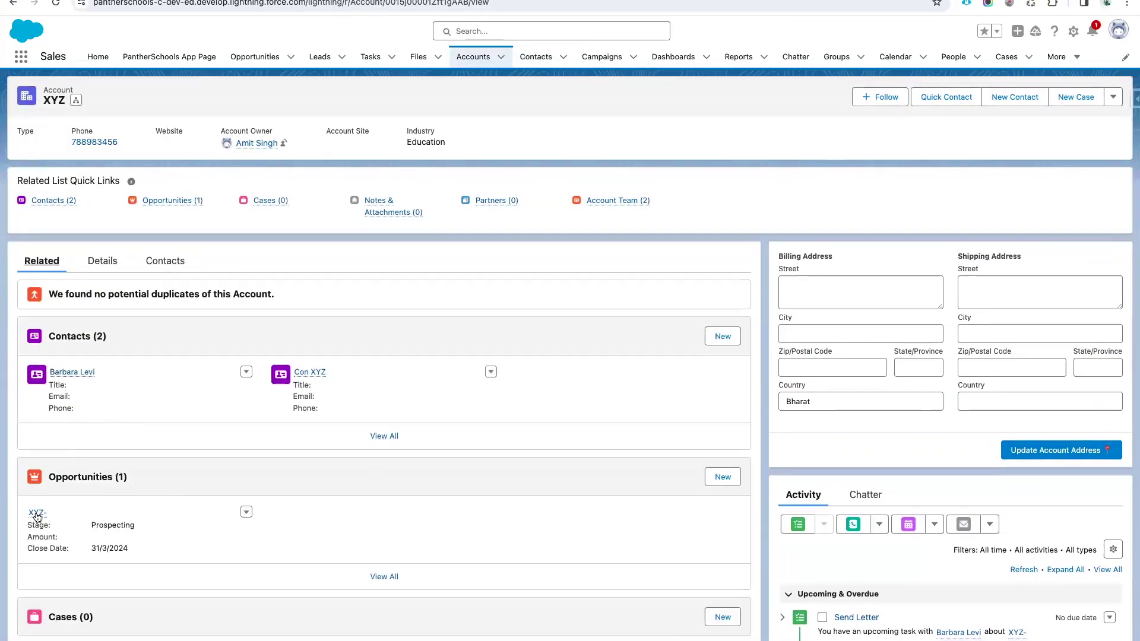
pyautogui.click(36, 512)
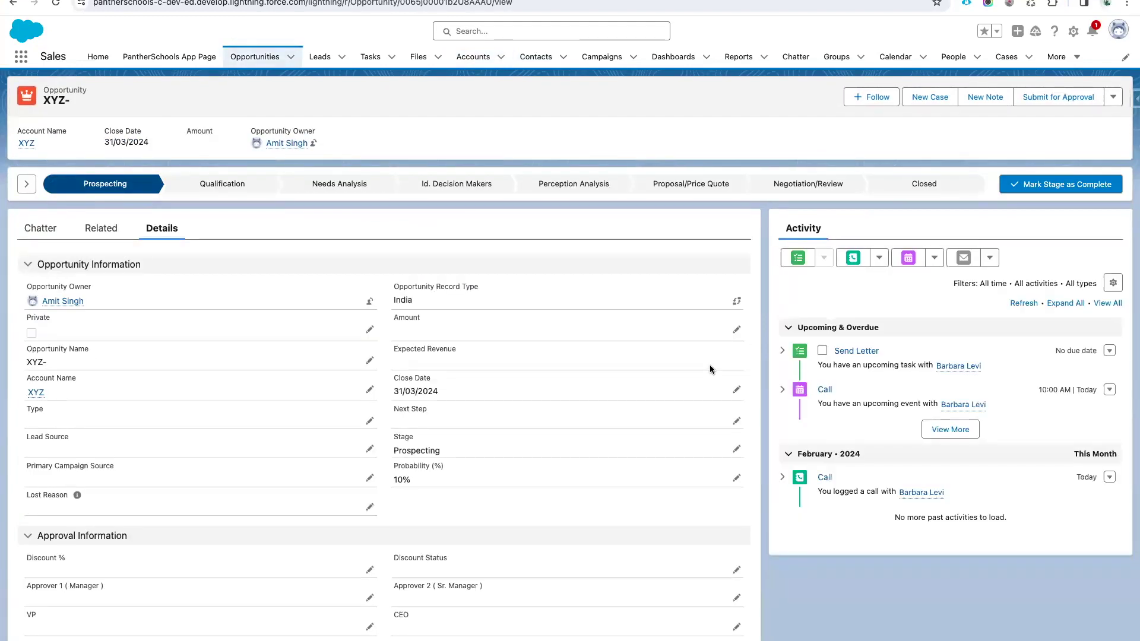
# Switch to the All Open Leads list and show the details of the Farmers Coop. of Florida lead
pyautogui.click(319, 58)
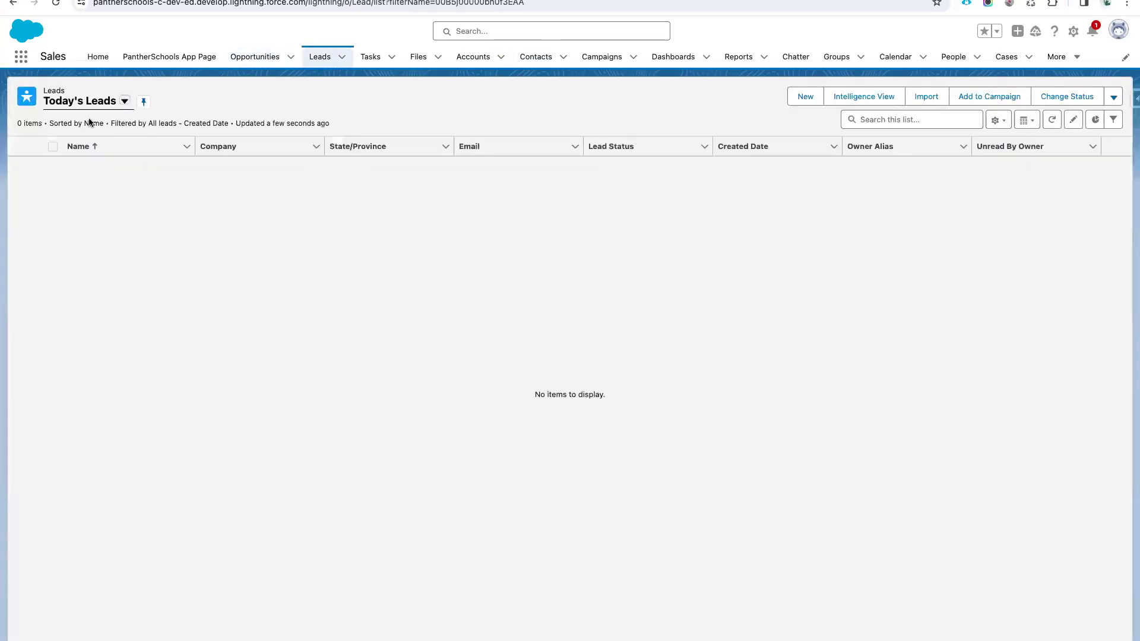
pyautogui.click(78, 106)
pyautogui.click(98, 172)
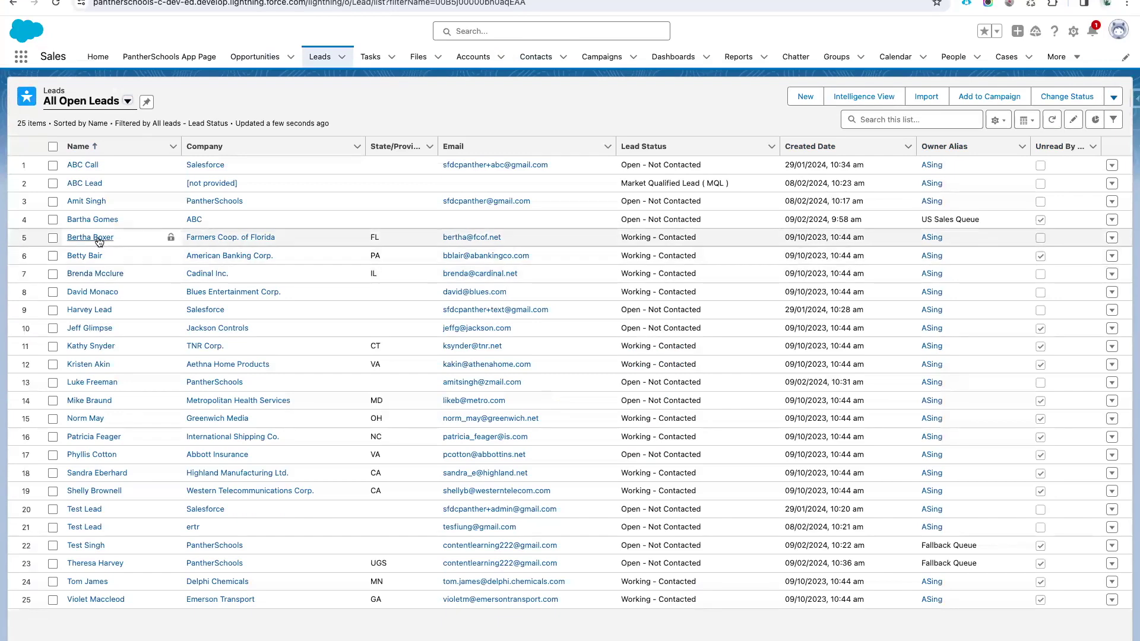
pyautogui.click(97, 238)
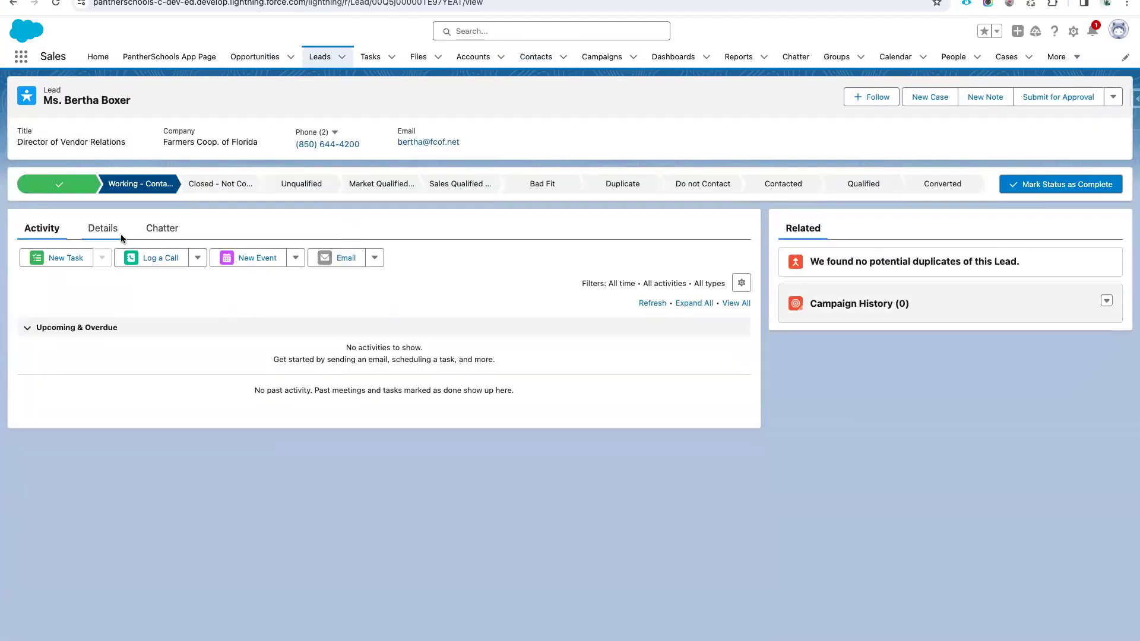
pyautogui.click(118, 236)
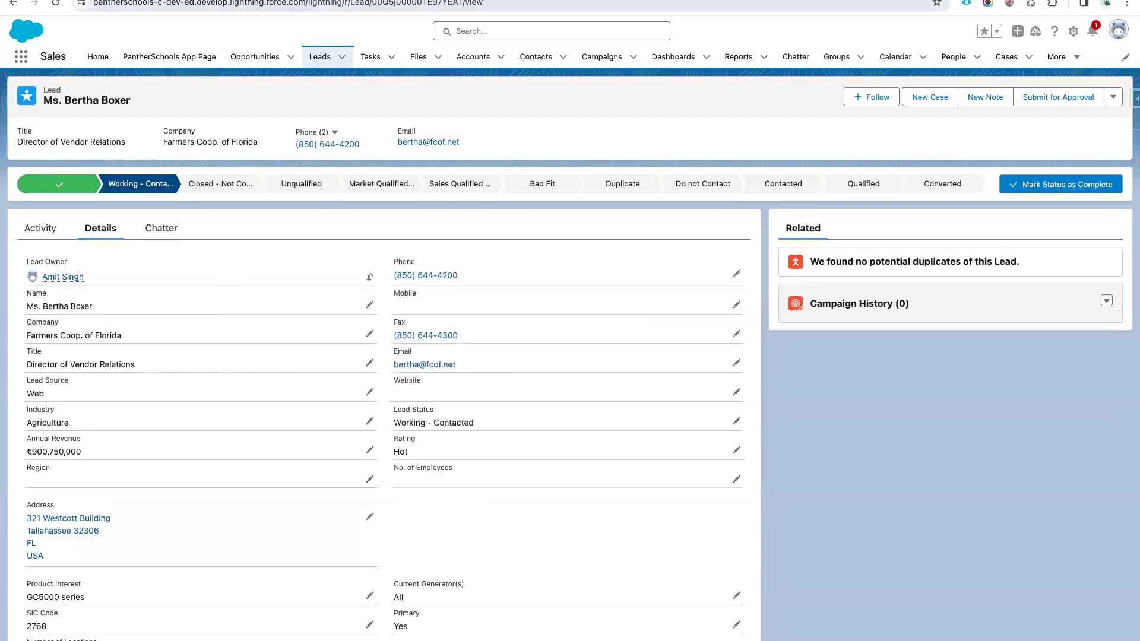
# Switch to the Salesforce Admin document in Google Docs and review the Lead Conversion Process diagram and Lead Field Mapping section
pyautogui.click(198, 1)
pyautogui.scroll(-1, 377, 493)
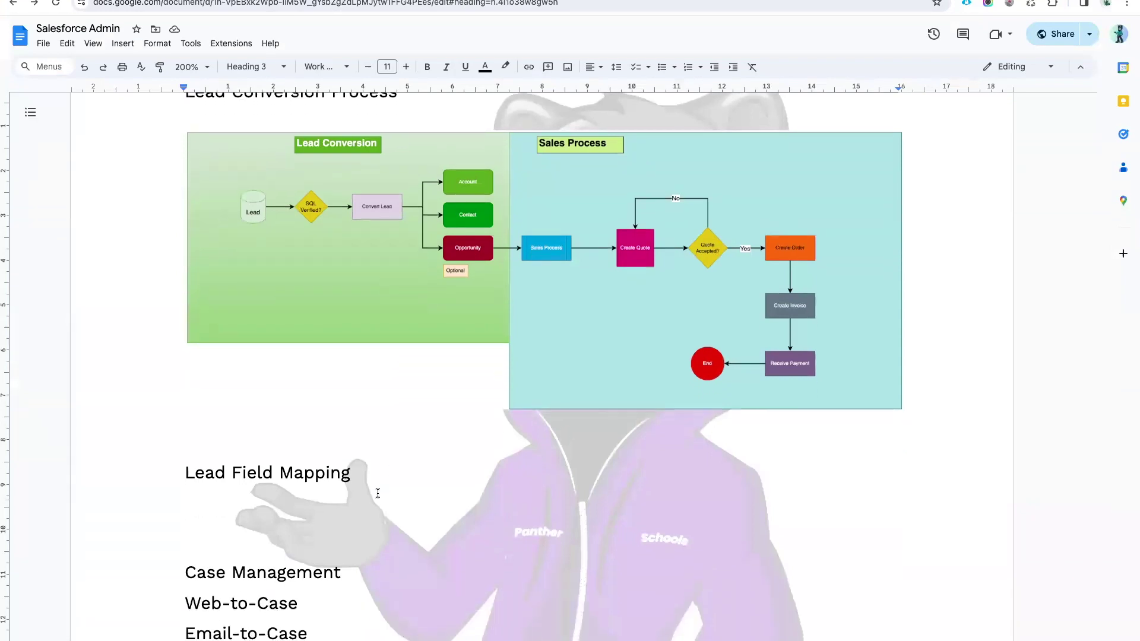
pyautogui.click(257, 508)
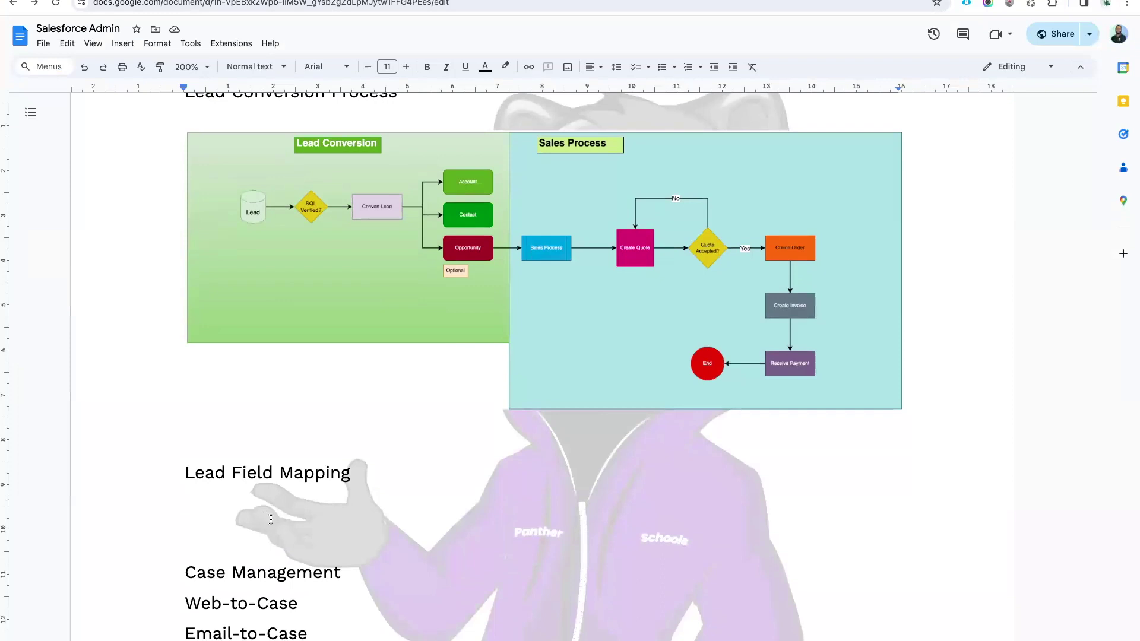
pyautogui.scroll(1, 363, 272)
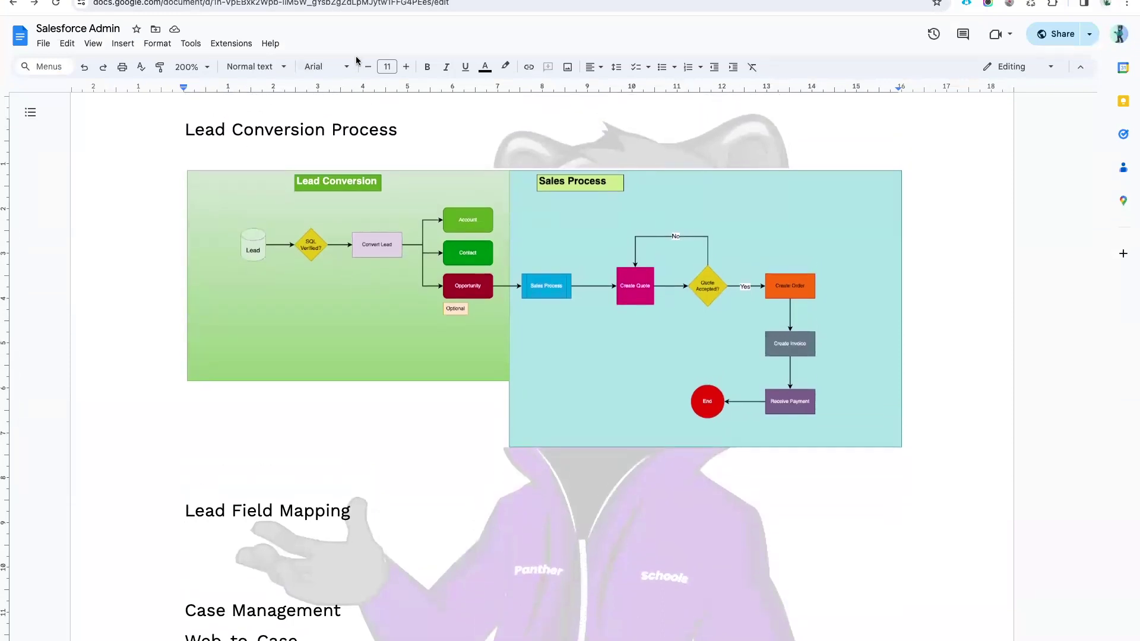
# Search Google for "lead field mapping salesforce" in a new browser tab and open the Lead Conversion Field Mapping help article
pyautogui.click(355, 1)
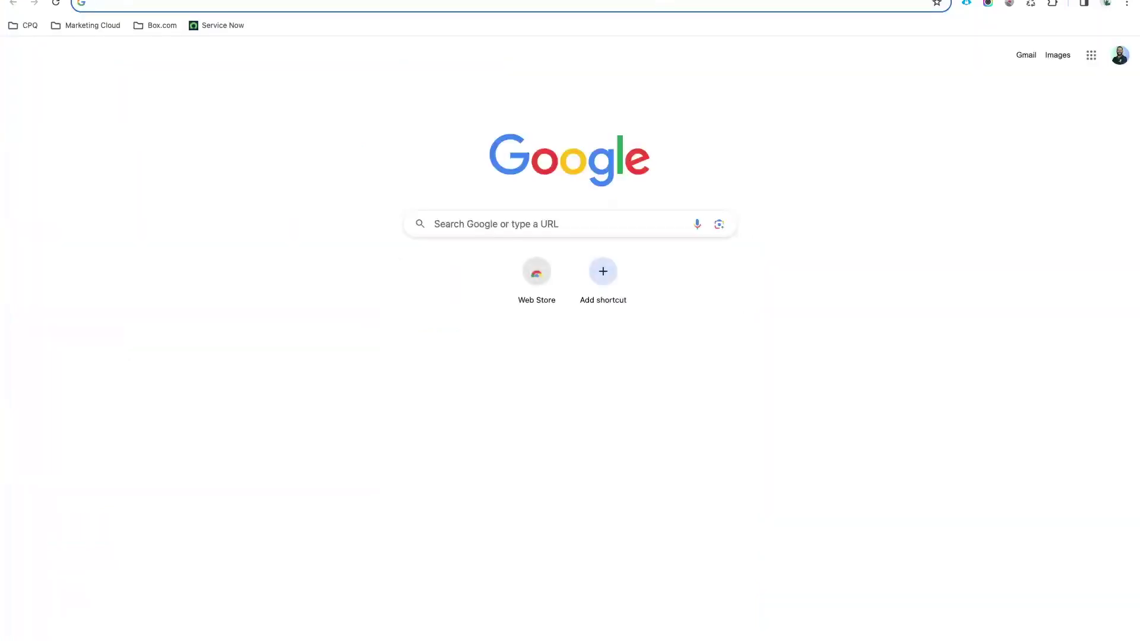
pyautogui.write('lead')
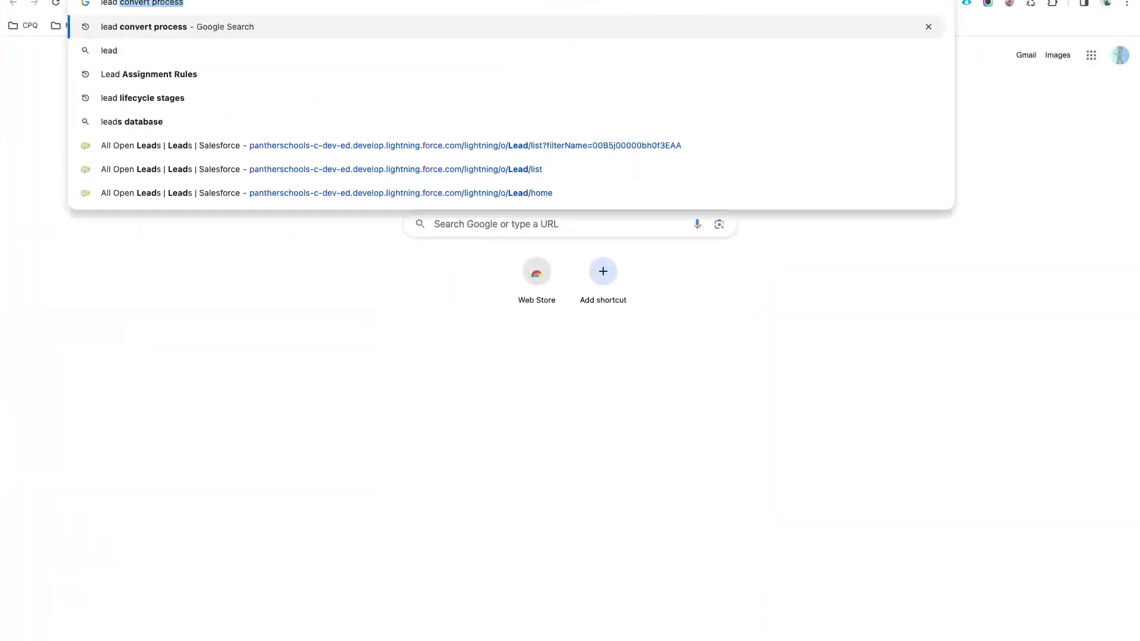
pyautogui.write(' field map')
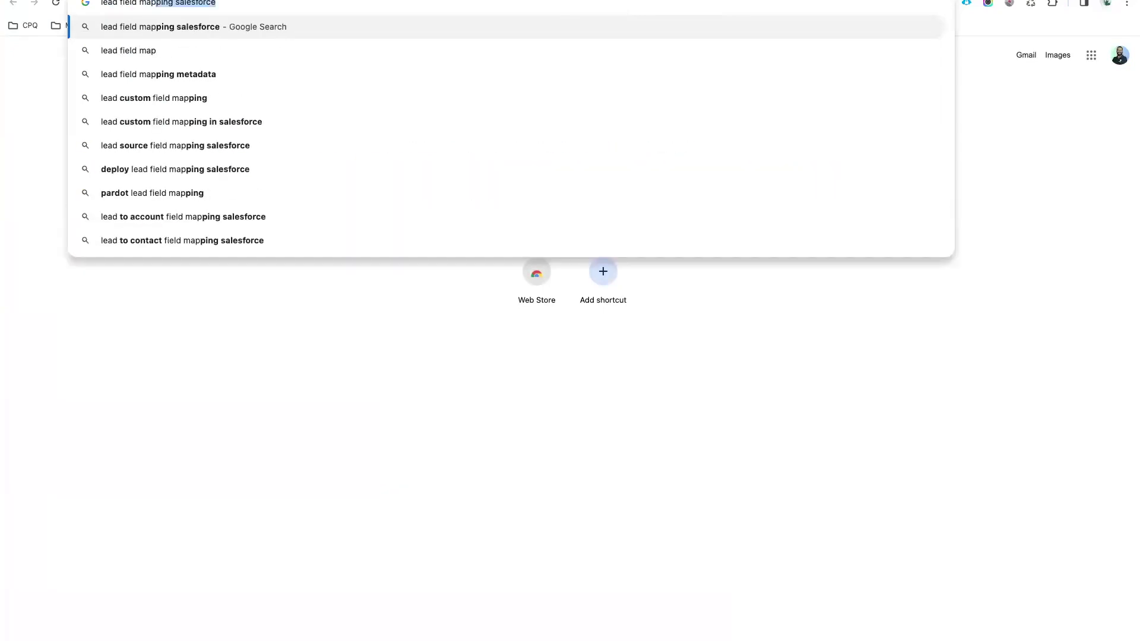
pyautogui.press('Return')
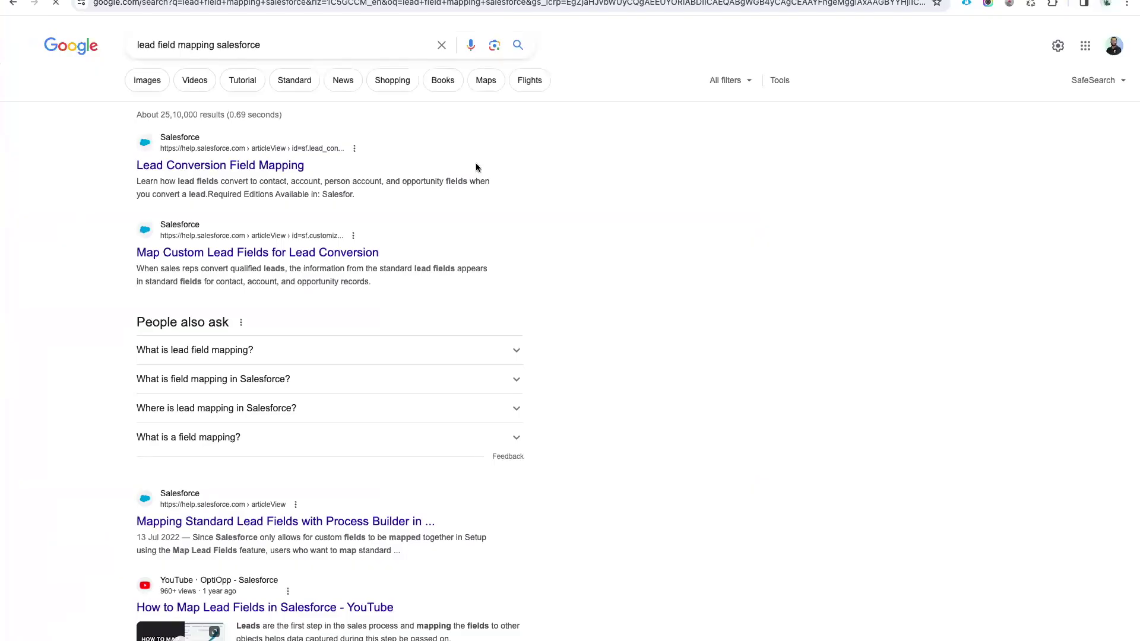
pyautogui.click(170, 167)
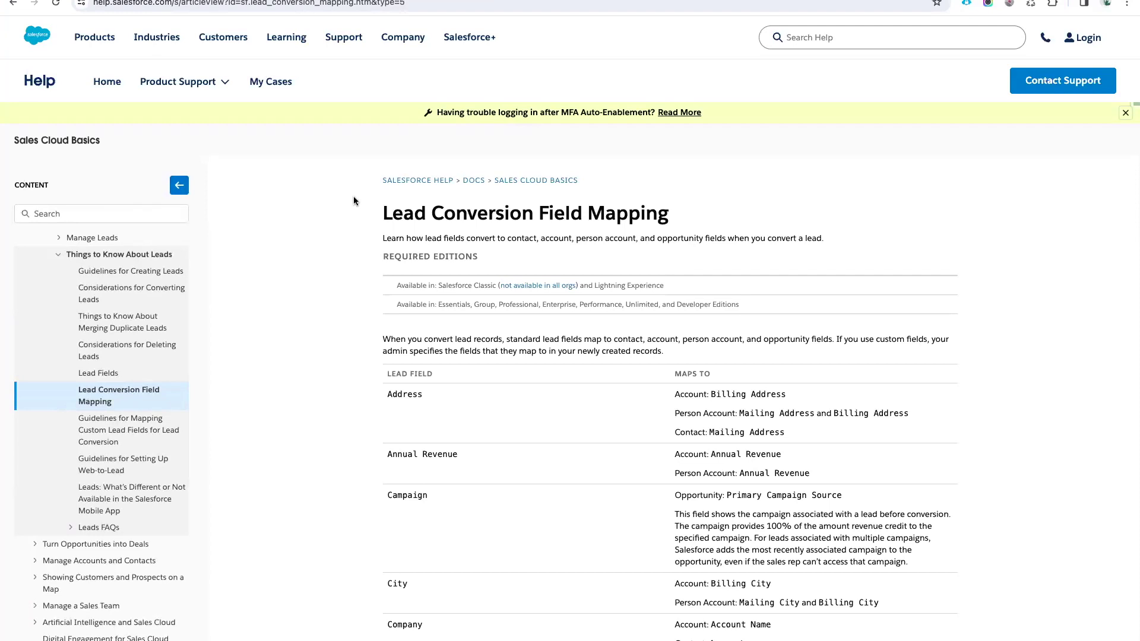
# Highlight the Address lead field in the mapping article, and open the Farmers Coop. of Florida lead's address for editing in Salesforce
pyautogui.scroll(-3, 562, 431)
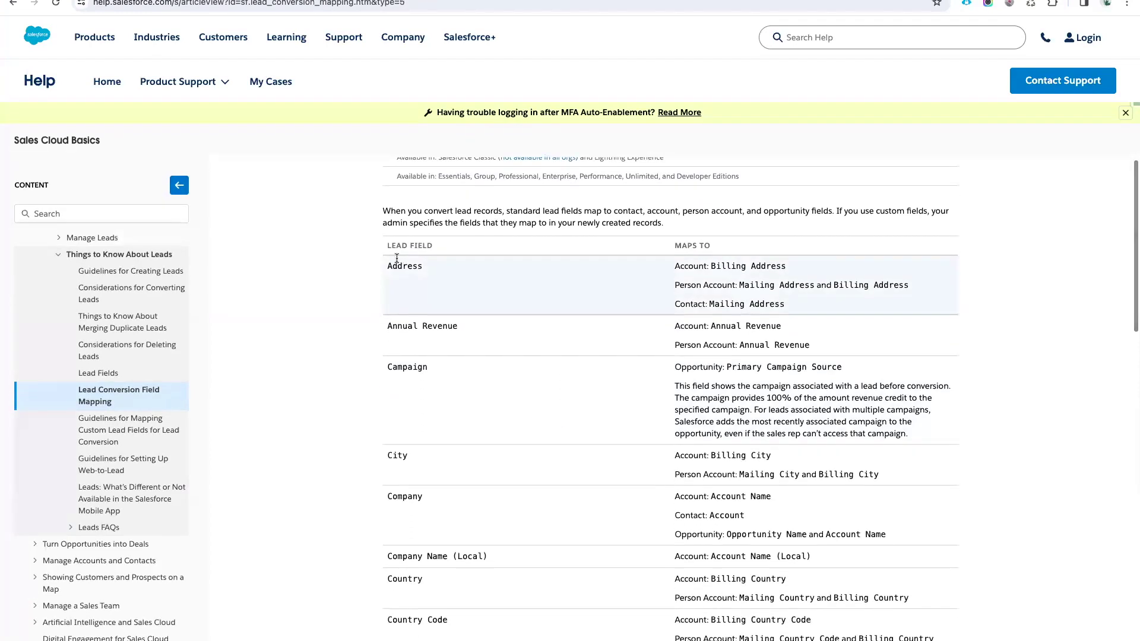
pyautogui.doubleClick(398, 265)
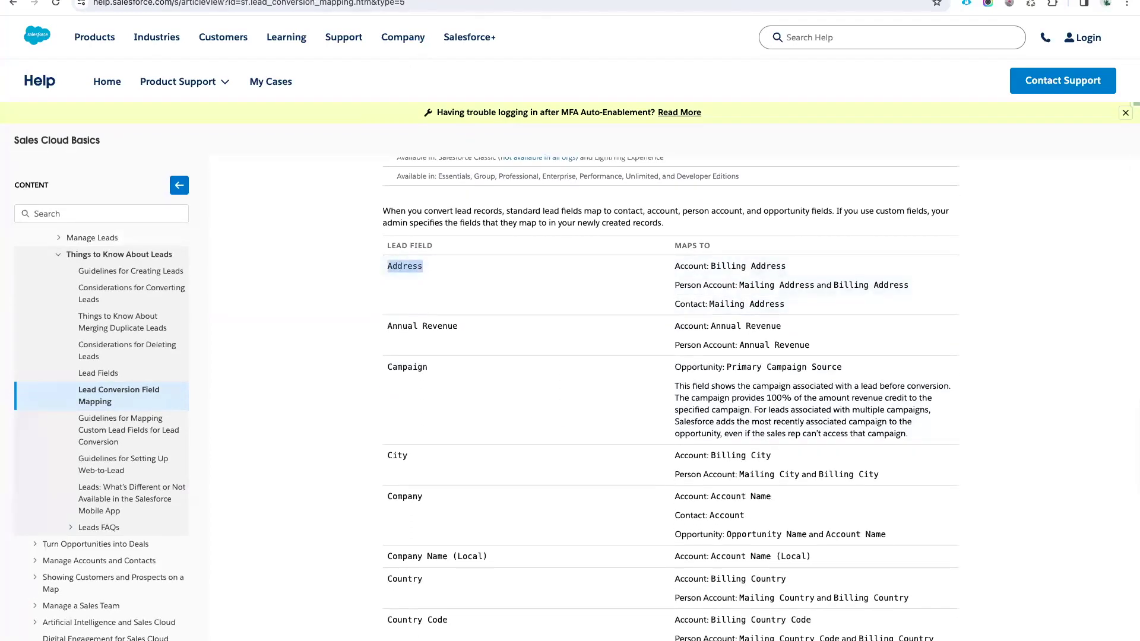
pyautogui.hotkey('ctrl', 'shift', 'Tab')
pyautogui.scroll(-2, 160, 442)
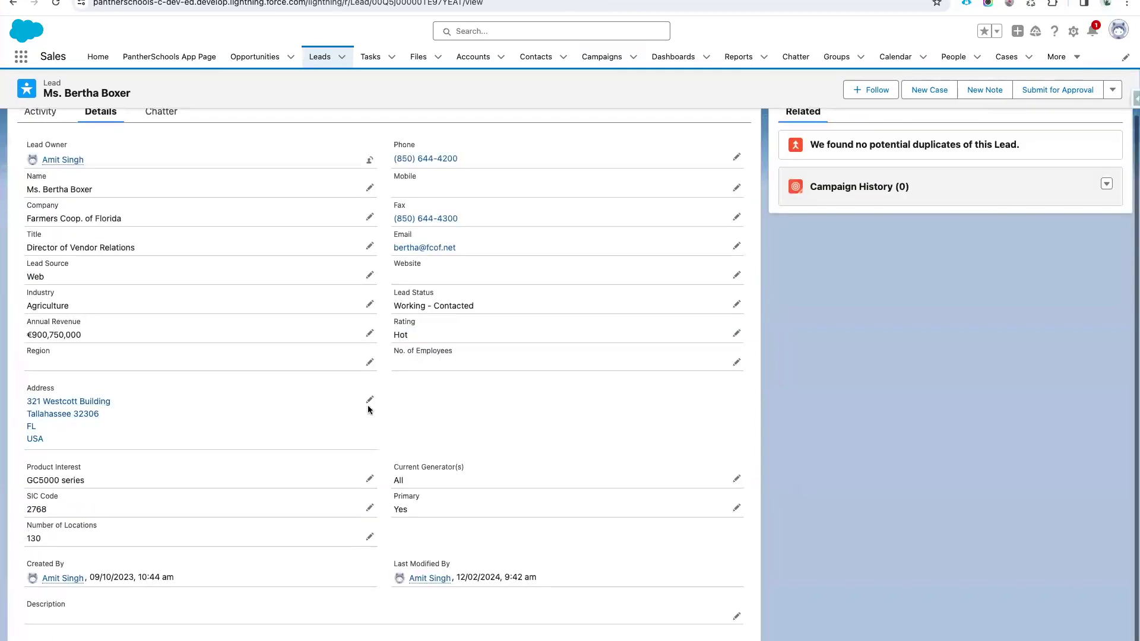
pyautogui.click(368, 403)
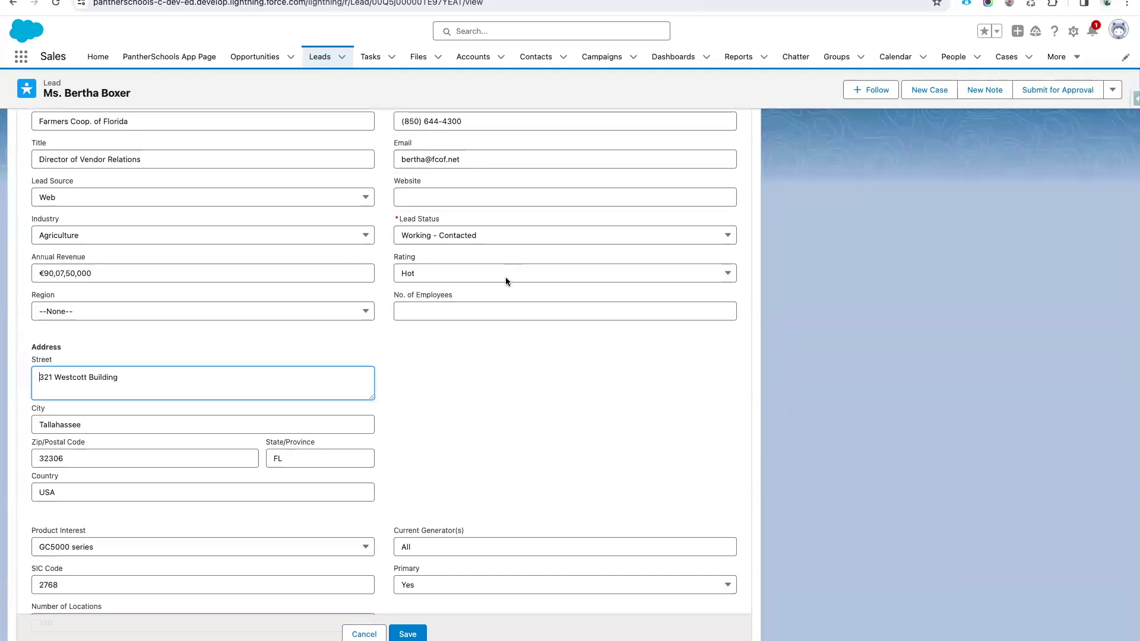
# Return to the mapping article and examine which account, person account and contact fields the lead's Address maps to
pyautogui.hotkey('ctrl', 'Tab')
pyautogui.moveTo(709, 266); pyautogui.dragTo(793, 269)
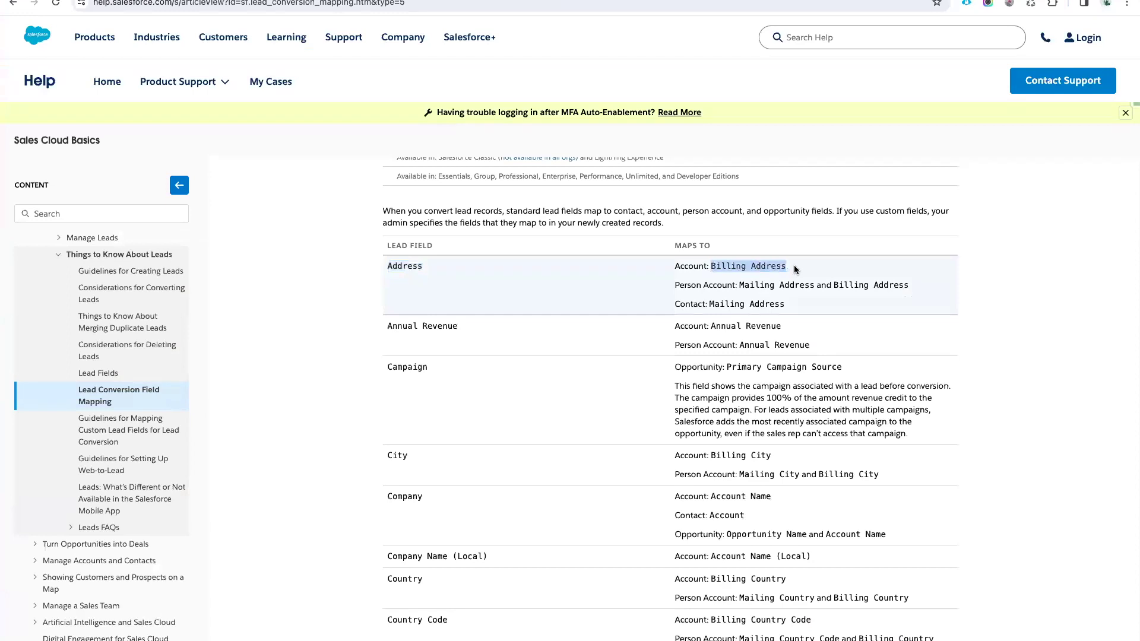
pyautogui.click(796, 270)
pyautogui.moveTo(711, 266); pyautogui.dragTo(782, 264)
pyautogui.click(676, 283)
pyautogui.moveTo(675, 283); pyautogui.dragTo(929, 291)
pyautogui.click(743, 284)
pyautogui.click(840, 285)
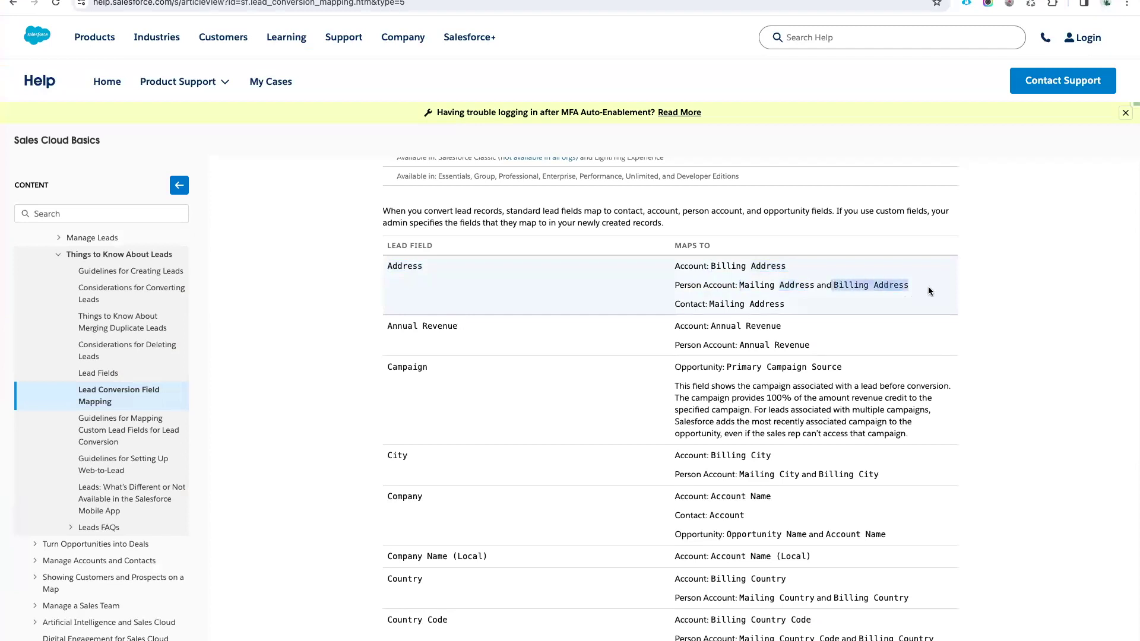
pyautogui.click(752, 316)
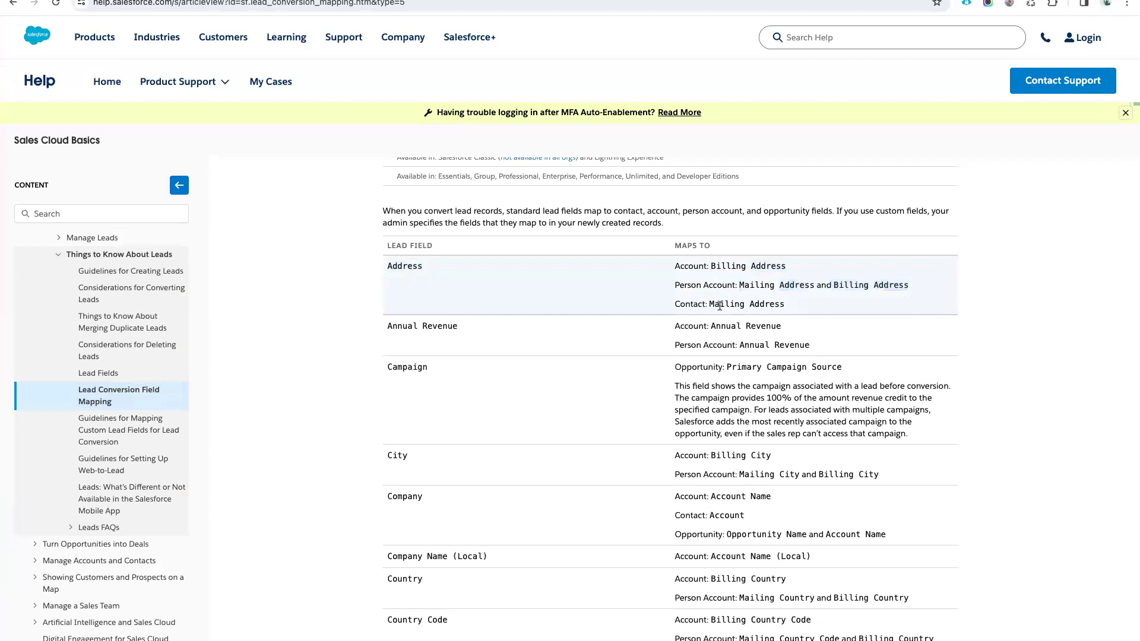
# Highlight the Contact Mailing Address, Annual Revenue and Primary Campaign Source entries in the lead field mapping table
pyautogui.moveTo(710, 304); pyautogui.dragTo(783, 308)
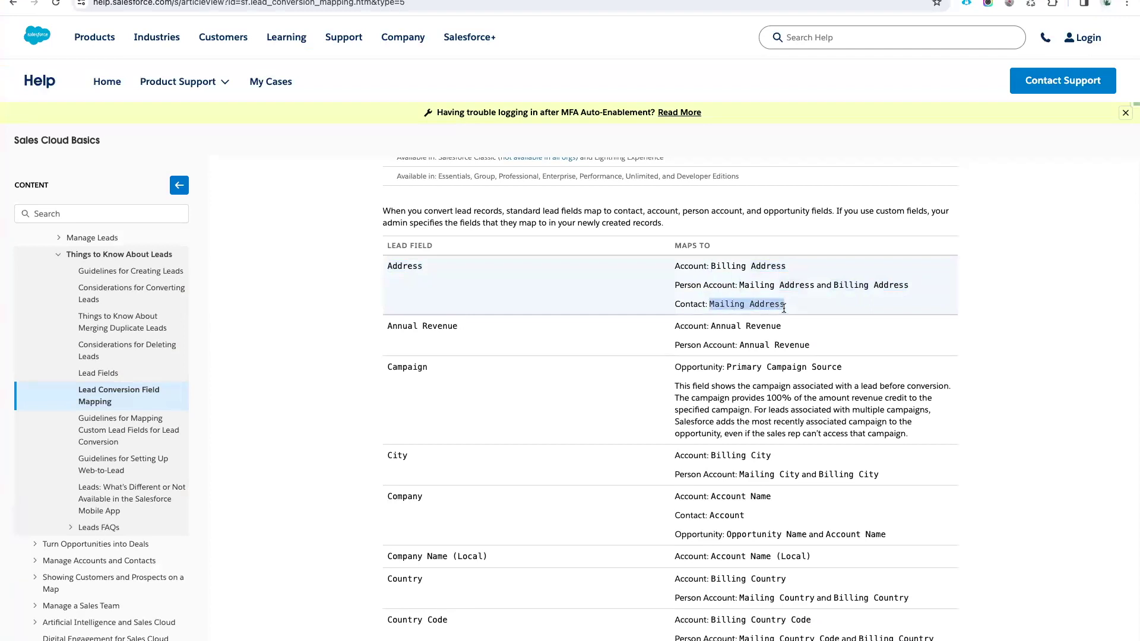
pyautogui.scroll(-1, 784, 308)
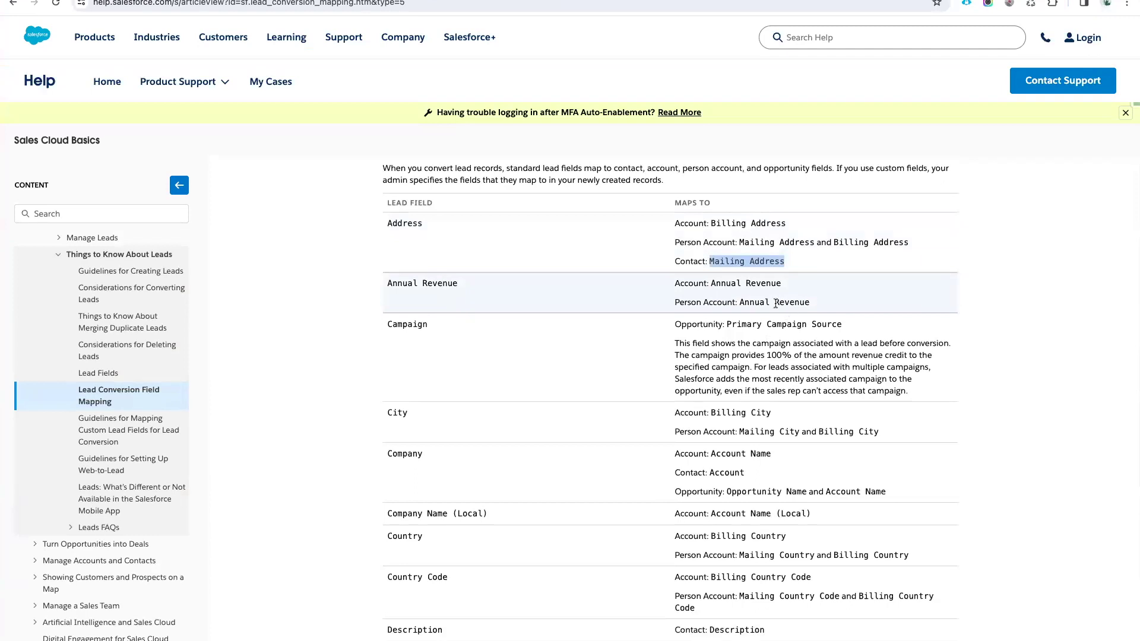
pyautogui.moveTo(711, 285); pyautogui.dragTo(812, 306)
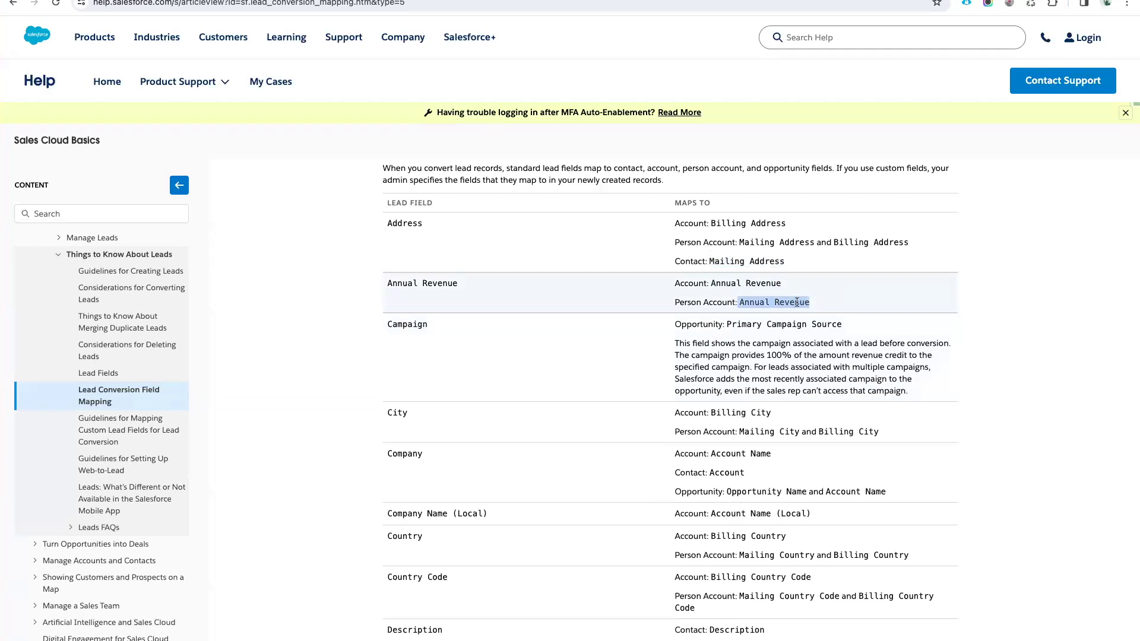
pyautogui.doubleClick(402, 326)
pyautogui.scroll(-2, 403, 327)
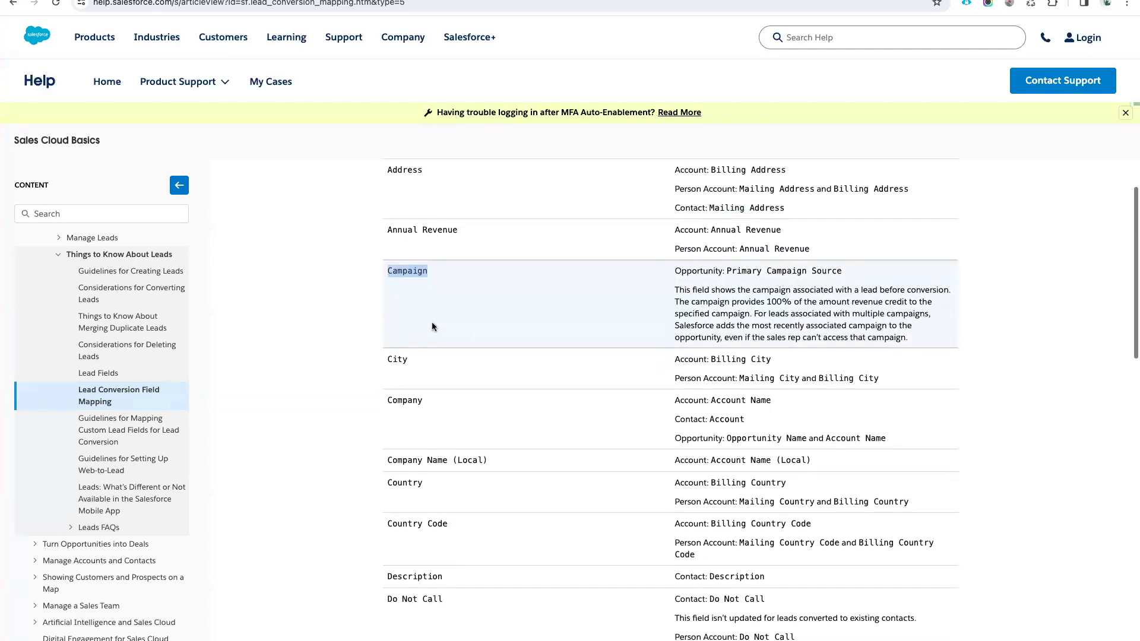
pyautogui.moveTo(727, 272); pyautogui.dragTo(841, 273)
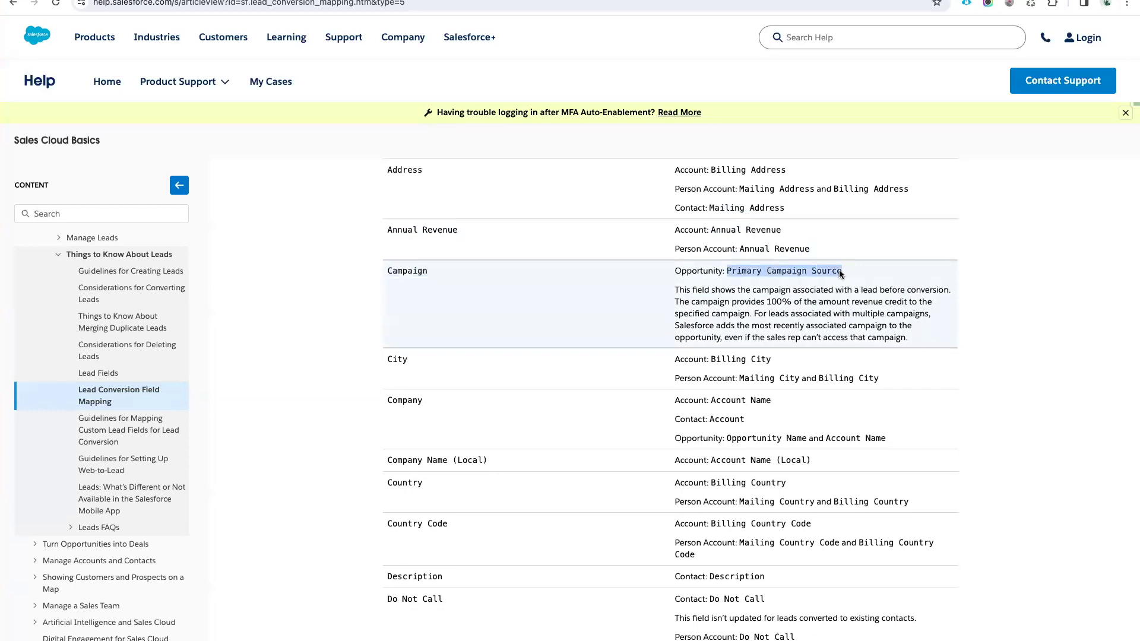
# Highlight the account, contact and opportunity fields that the Company and Lead Owner lead fields map to
pyautogui.scroll(-2, 841, 273)
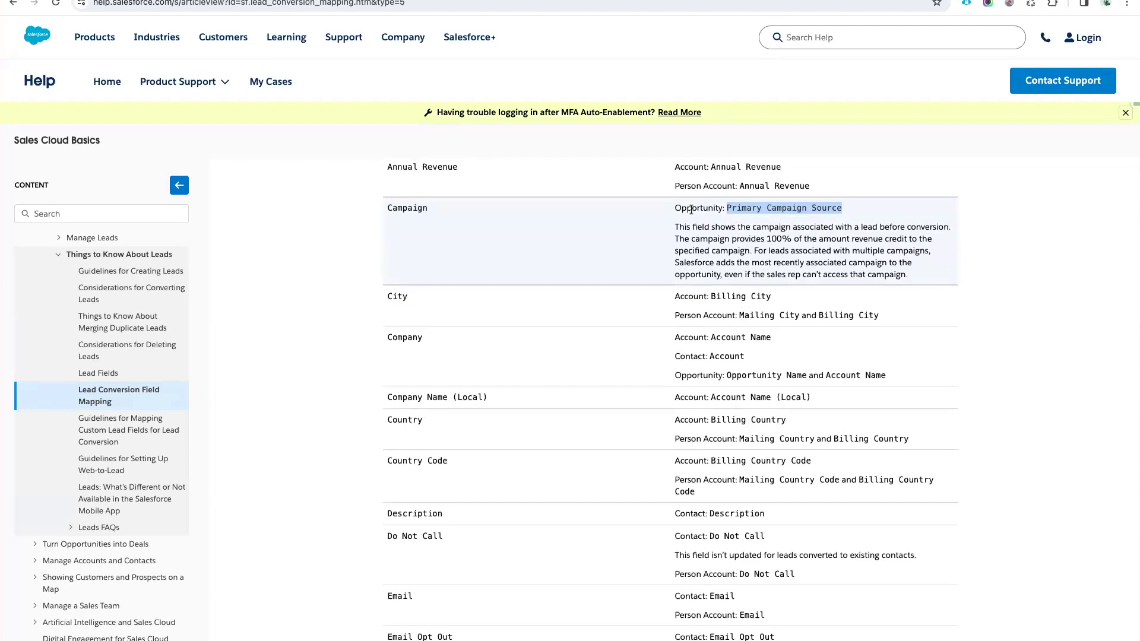
pyautogui.scroll(-2, 742, 296)
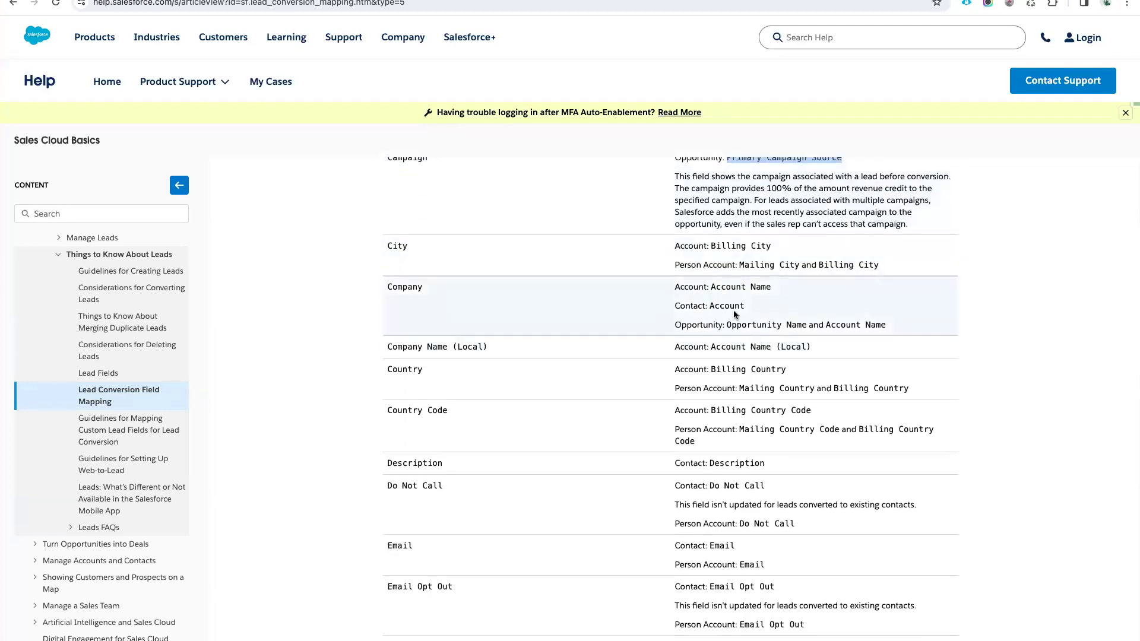
pyautogui.moveTo(856, 324); pyautogui.dragTo(673, 287)
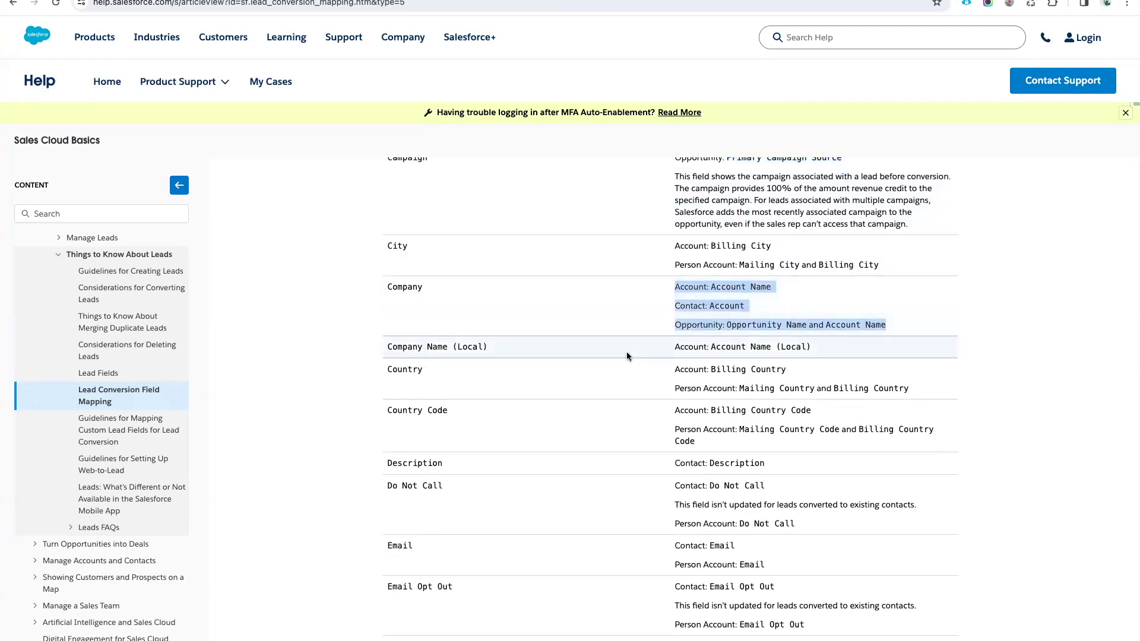
pyautogui.scroll(-1, 472, 325)
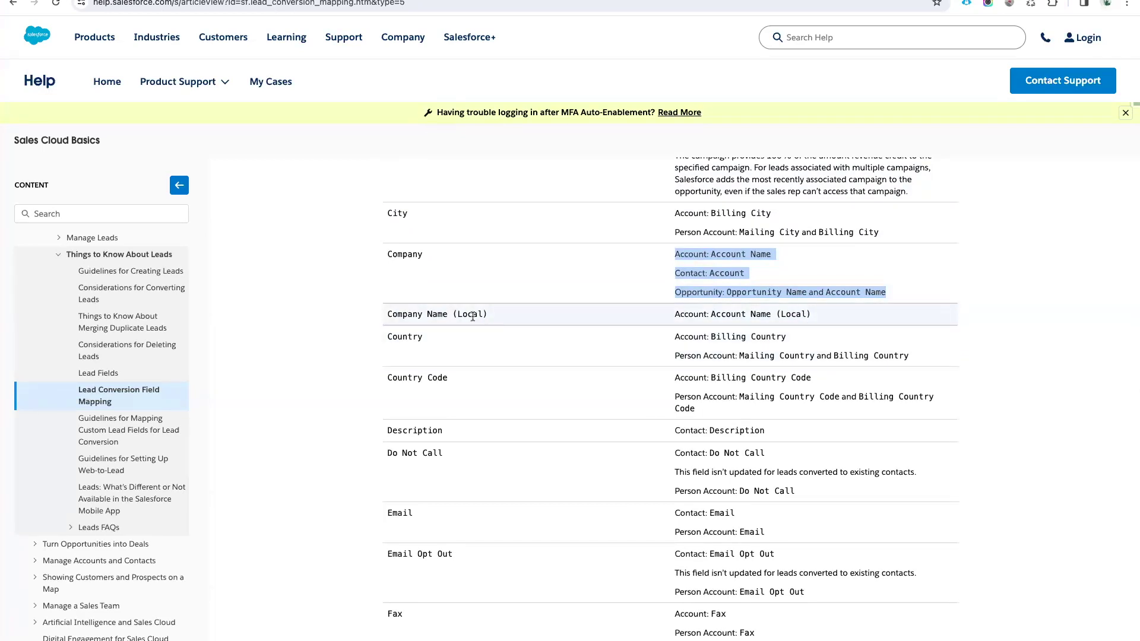
pyautogui.scroll(-8, 457, 350)
pyautogui.scroll(-4, 454, 354)
pyautogui.scroll(5, 454, 353)
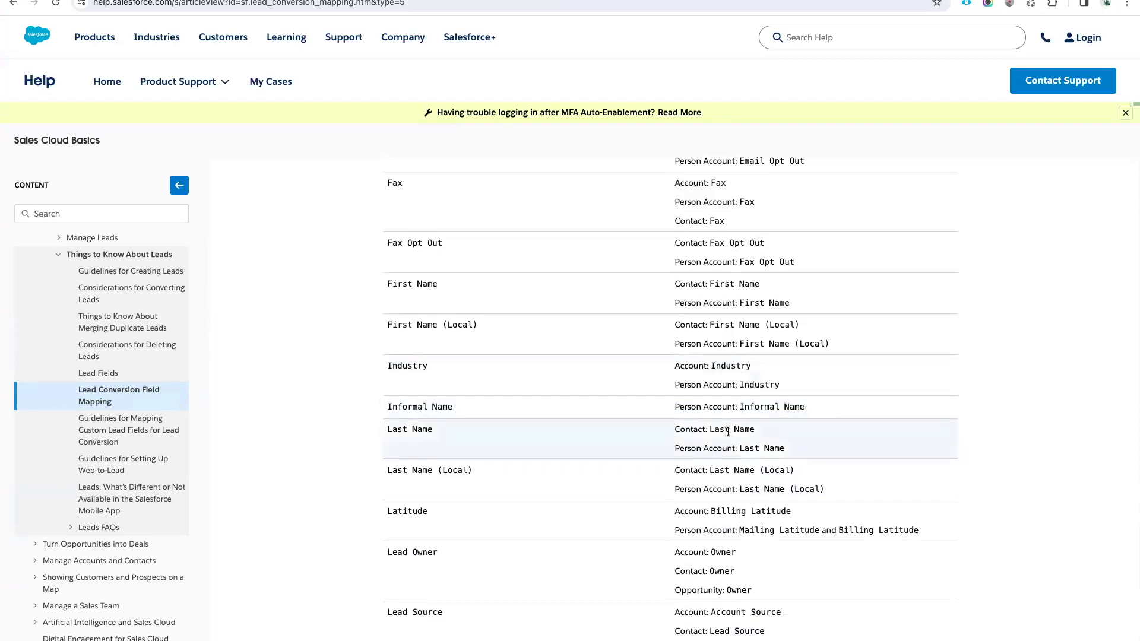
pyautogui.scroll(-2, 463, 516)
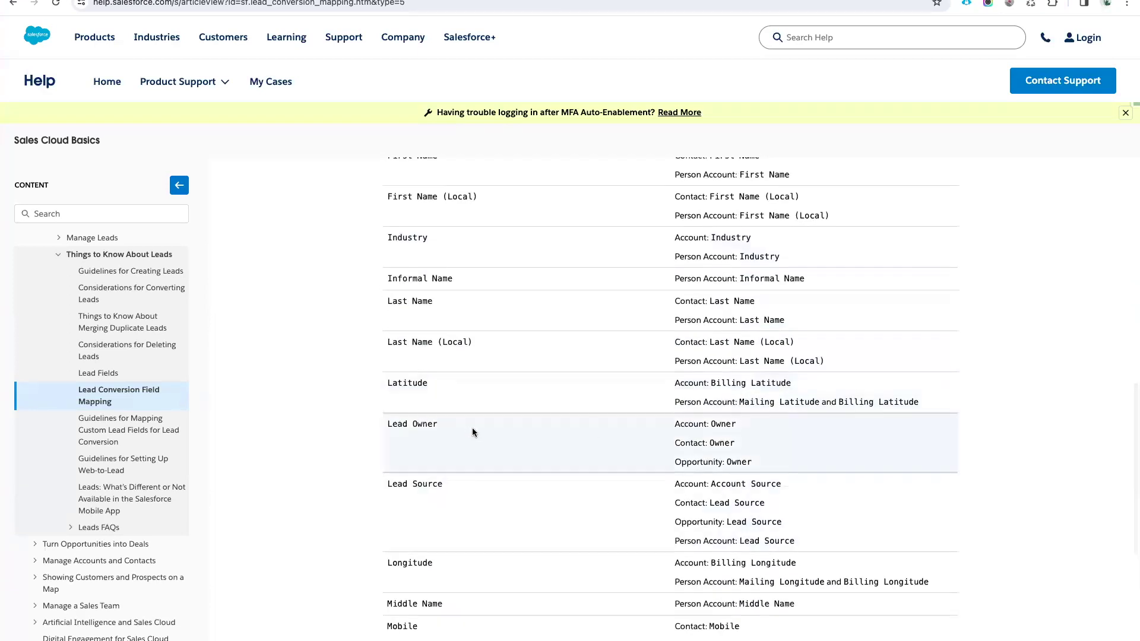
pyautogui.moveTo(753, 463); pyautogui.dragTo(674, 427)
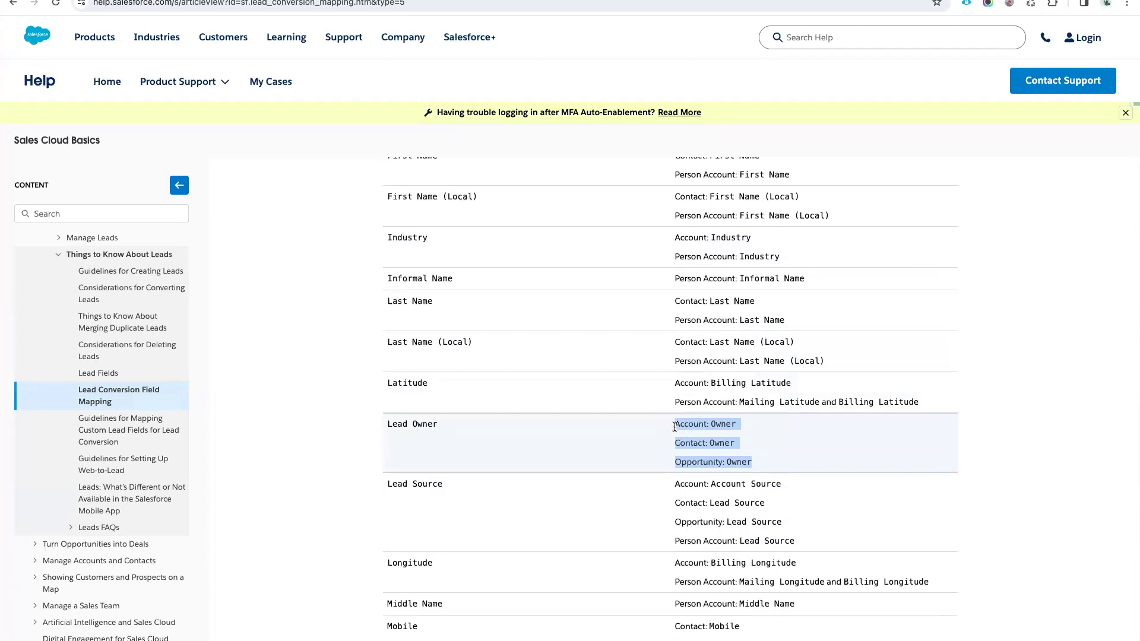
# Go through the rest of the mapping table and highlight the Opportunity Close Dates heading beneath it
pyautogui.scroll(-2, 675, 426)
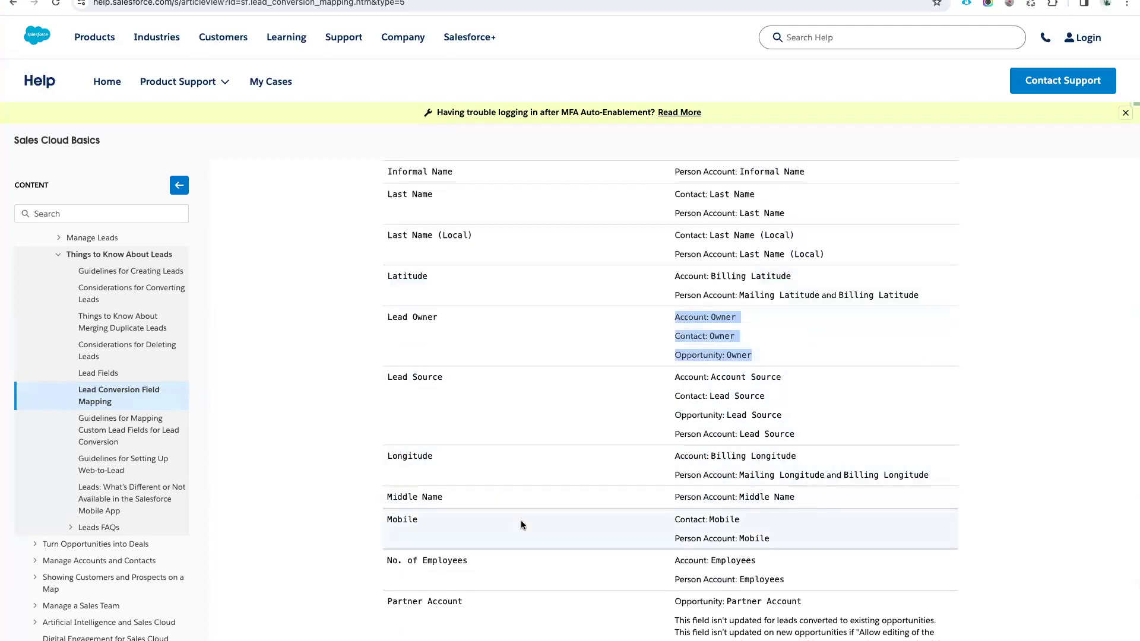
pyautogui.scroll(-10, 522, 520)
pyautogui.scroll(-3, 522, 520)
pyautogui.scroll(2, 521, 520)
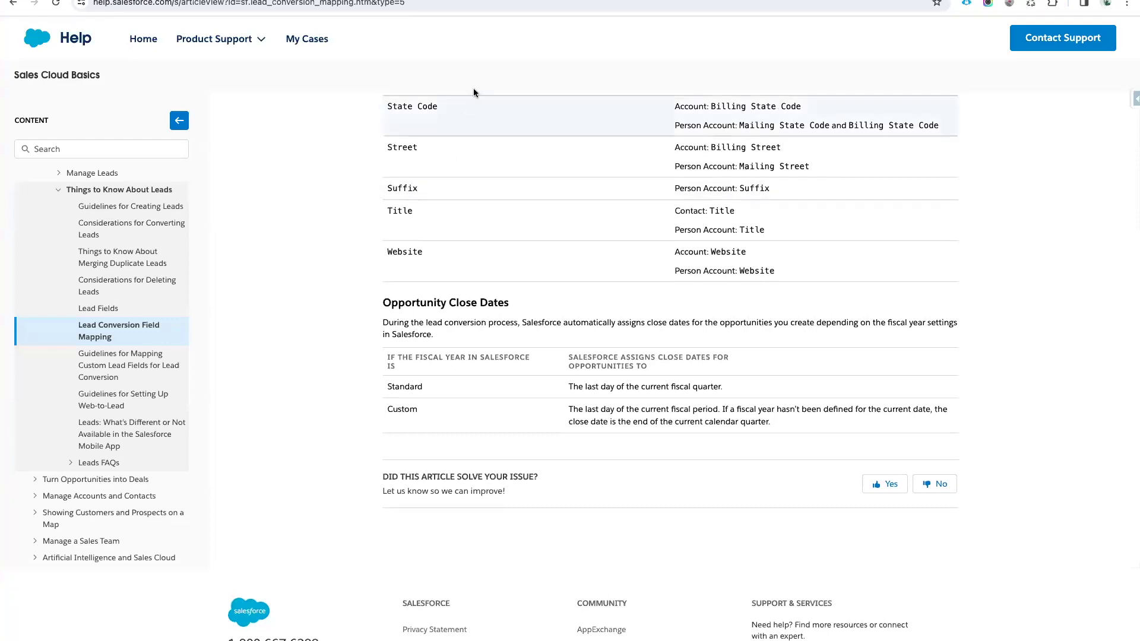
pyautogui.click(426, 3)
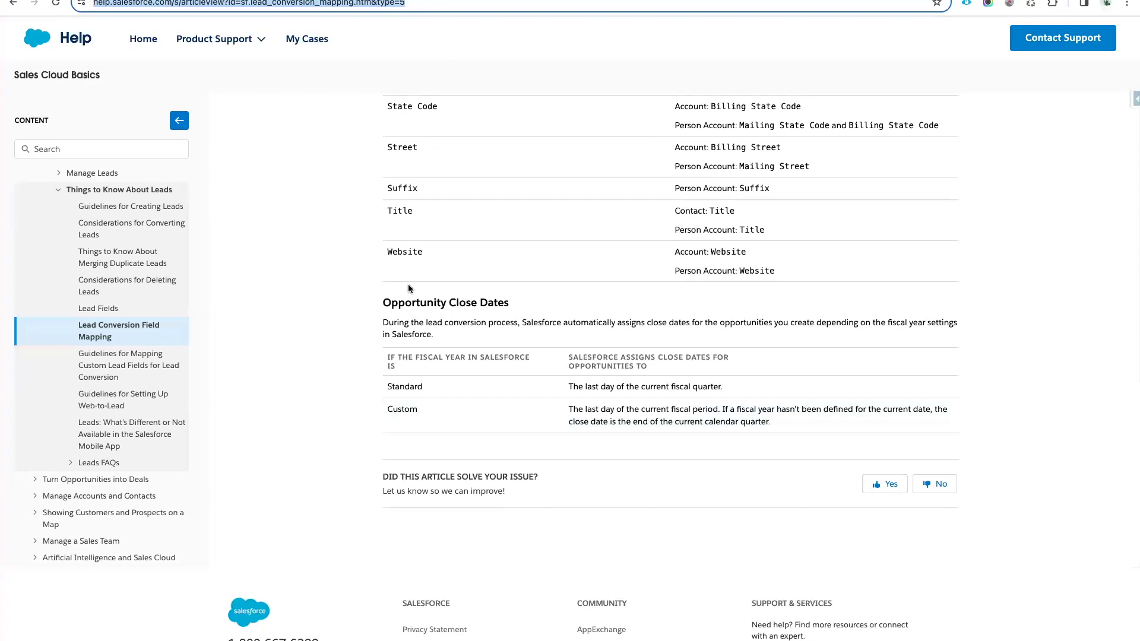
pyautogui.moveTo(383, 303); pyautogui.dragTo(560, 308)
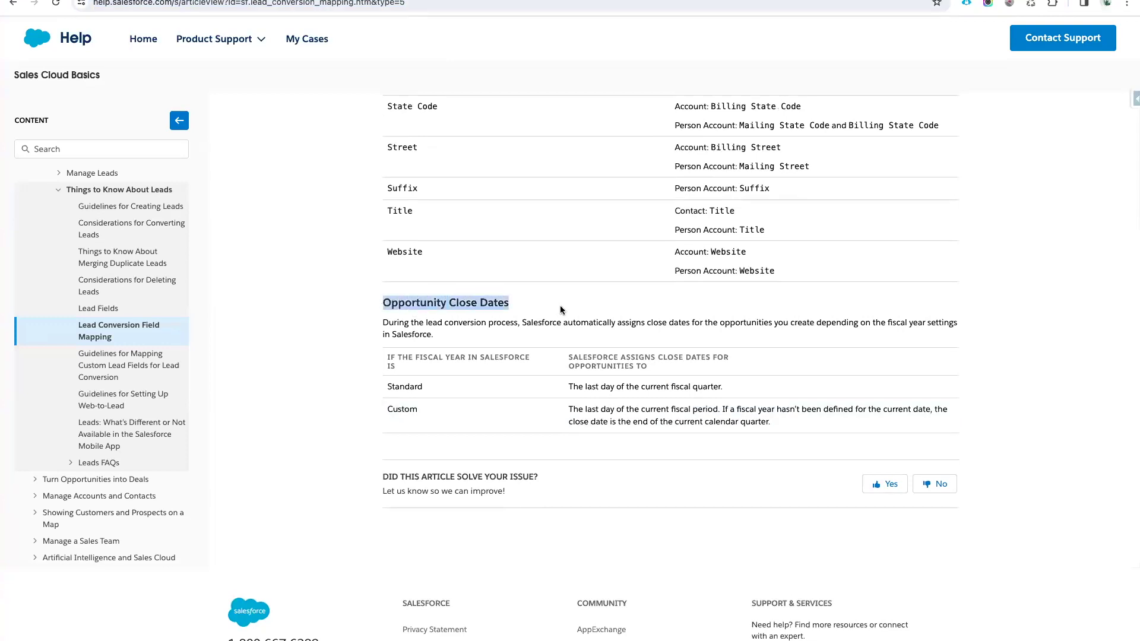
pyautogui.click(560, 309)
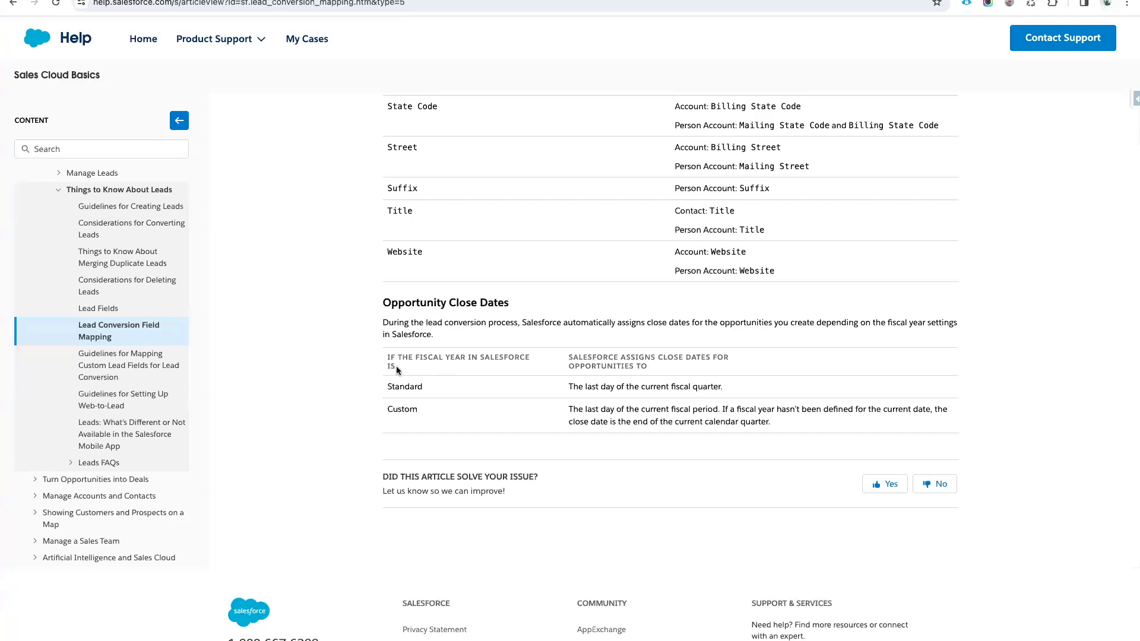
# Examine how opportunity close dates are assigned for Standard and Custom fiscal years, highlighting the Standard rule
pyautogui.moveTo(396, 365); pyautogui.dragTo(387, 360)
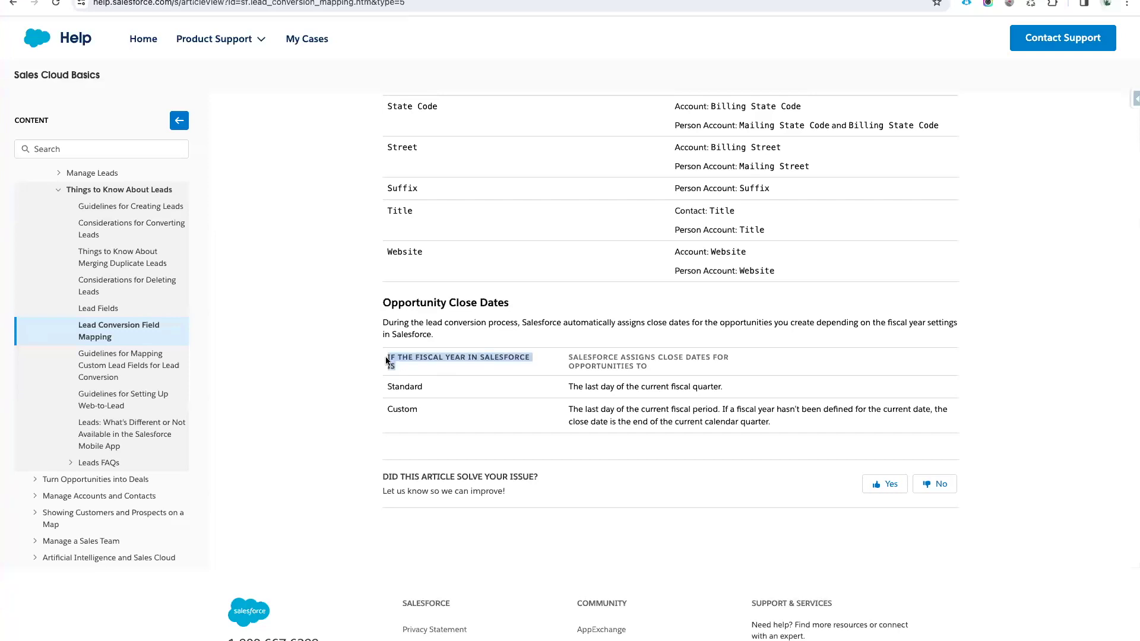
pyautogui.doubleClick(406, 387)
pyautogui.click(657, 395)
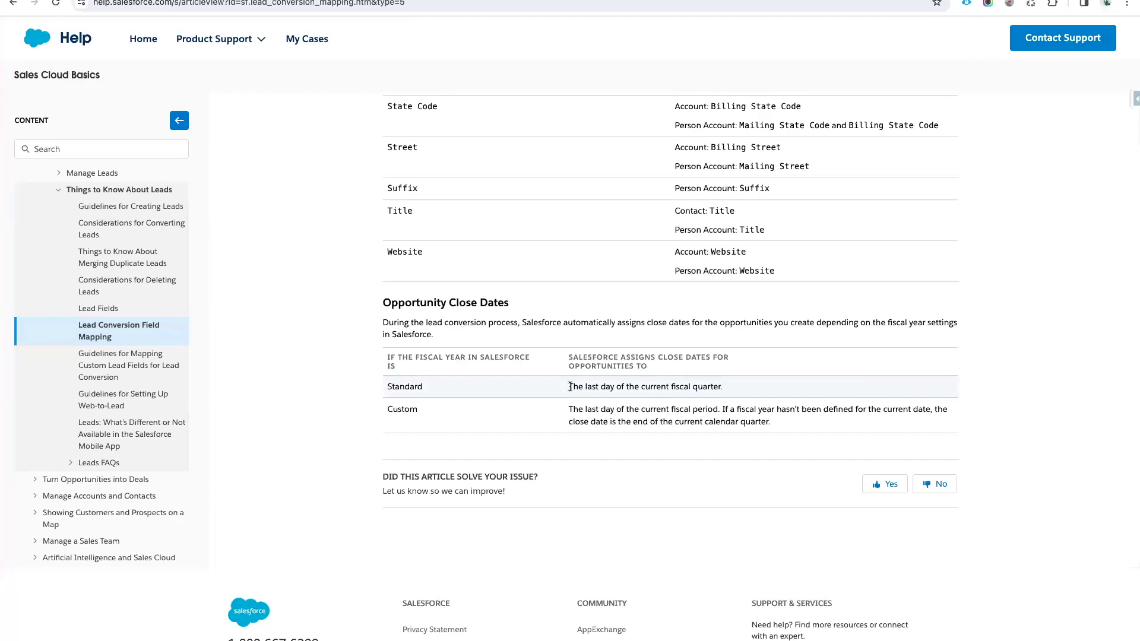
pyautogui.moveTo(570, 387); pyautogui.dragTo(736, 388)
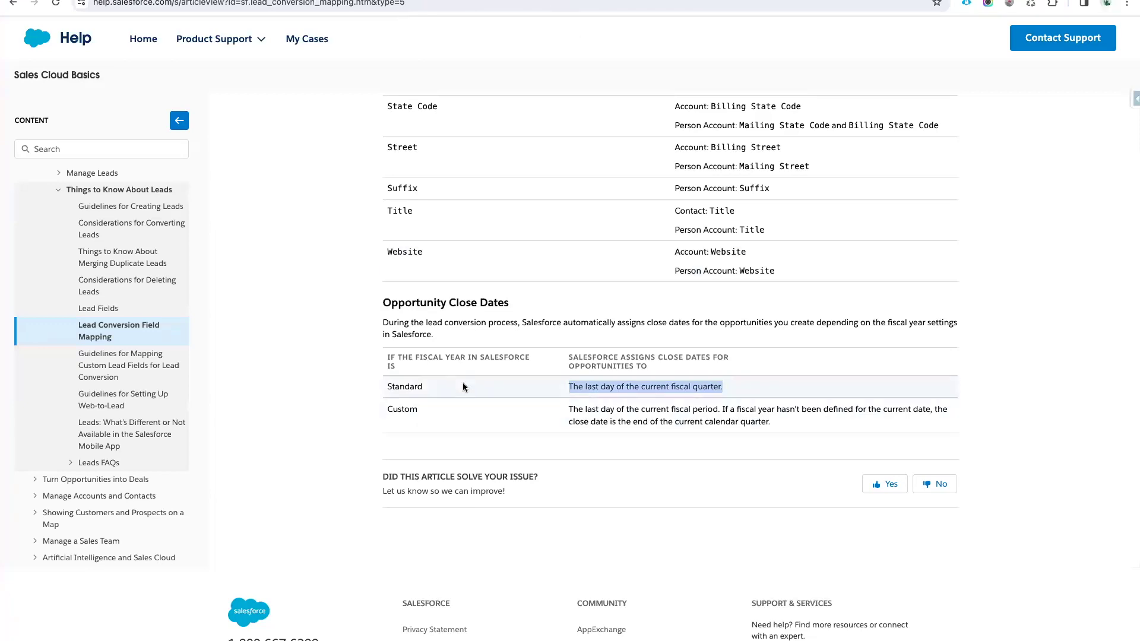
pyautogui.doubleClick(414, 386)
pyautogui.click(458, 398)
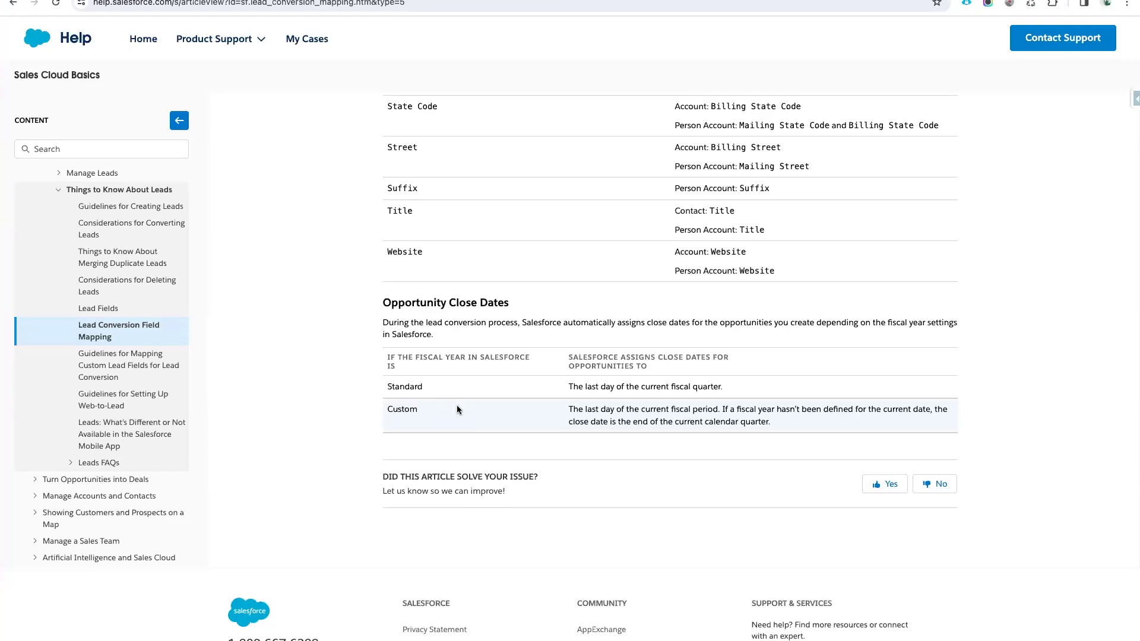
pyautogui.doubleClick(395, 407)
# Copy the mapping article's URL and paste it under the Lead Field Mapping heading in the Salesforce Admin document
pyautogui.click(411, 4)
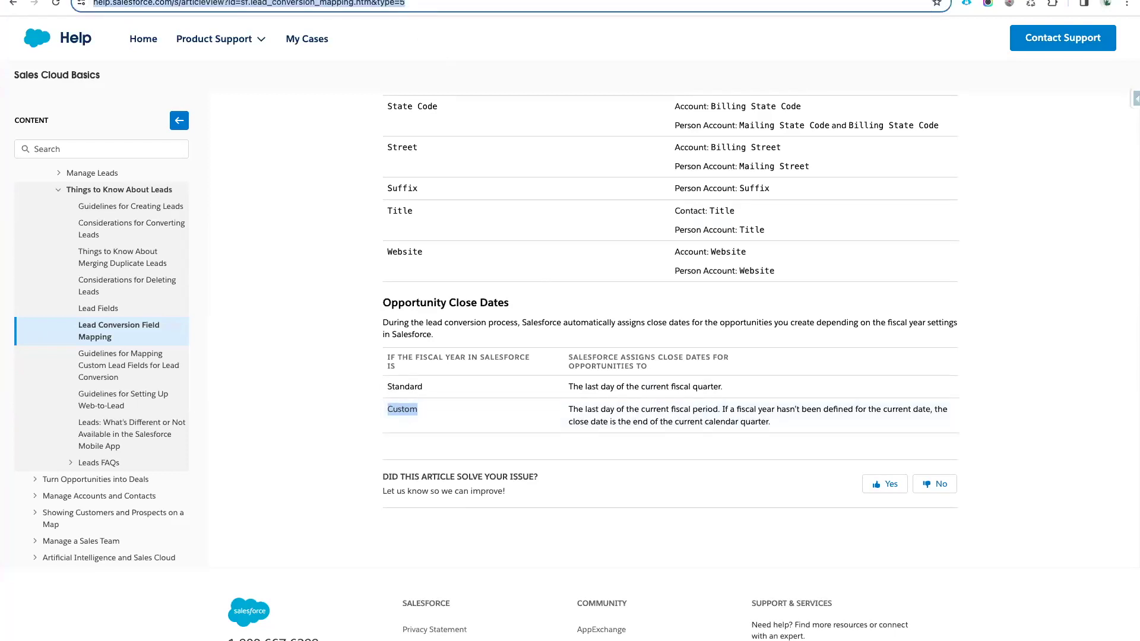
pyautogui.hotkey('ctrl', 'c')
pyautogui.hotkey('ctrl', 'Tab')
pyautogui.hotkey('ctrl', 'v')
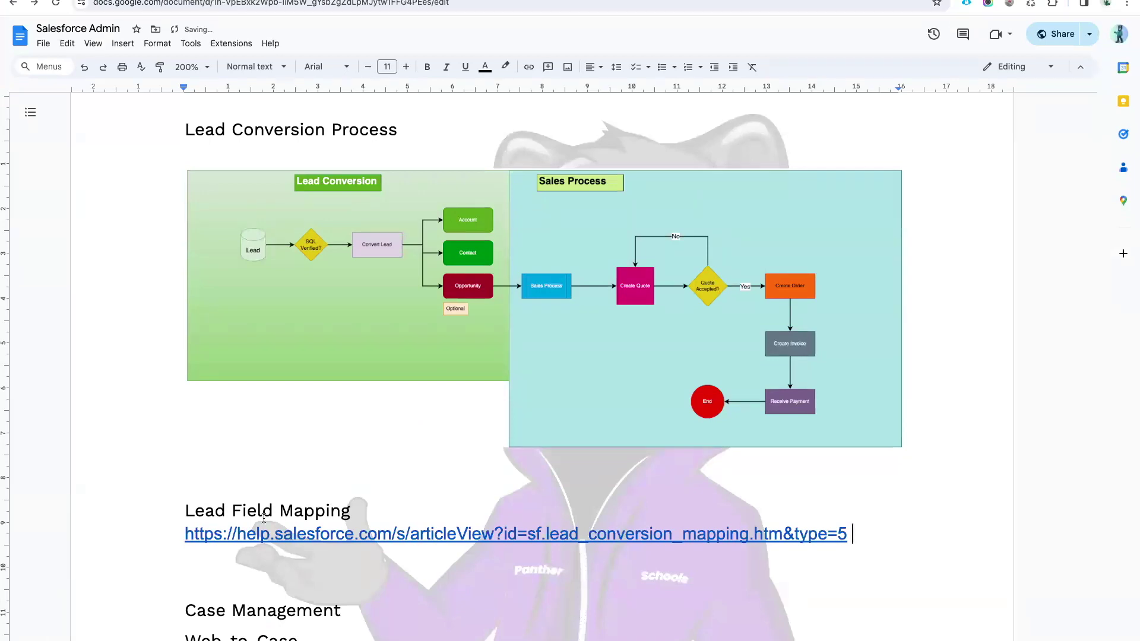
# Change the font of the pasted article link to Work Sans Normal
pyautogui.keyDown('shift'); pyautogui.click(183, 533); pyautogui.keyUp('shift')
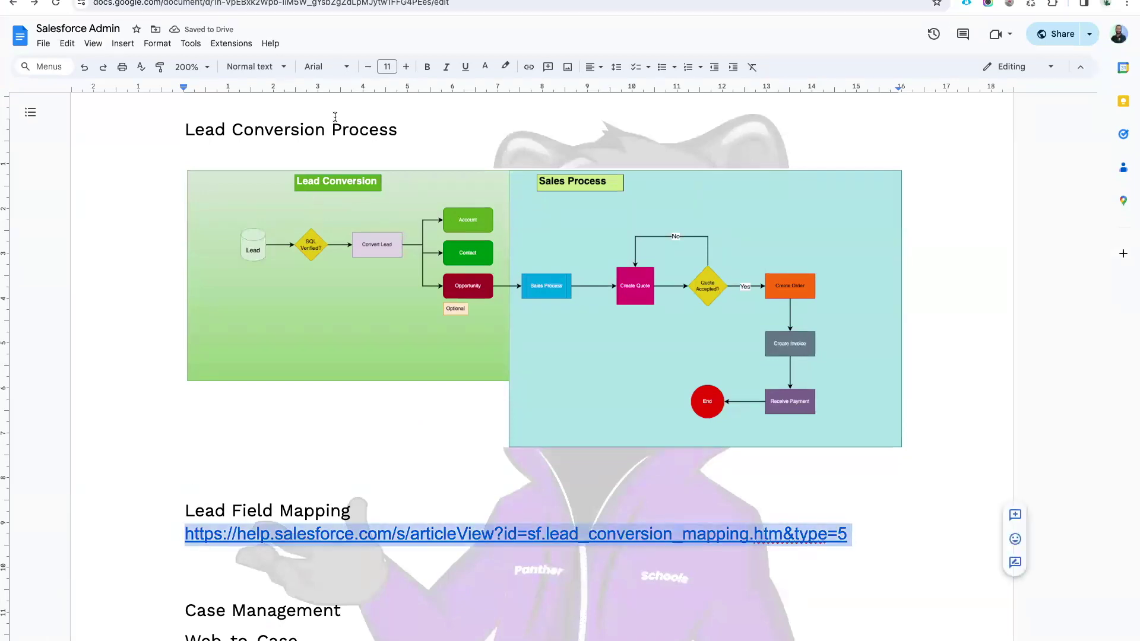
pyautogui.click(326, 66)
pyautogui.moveTo(415, 136)
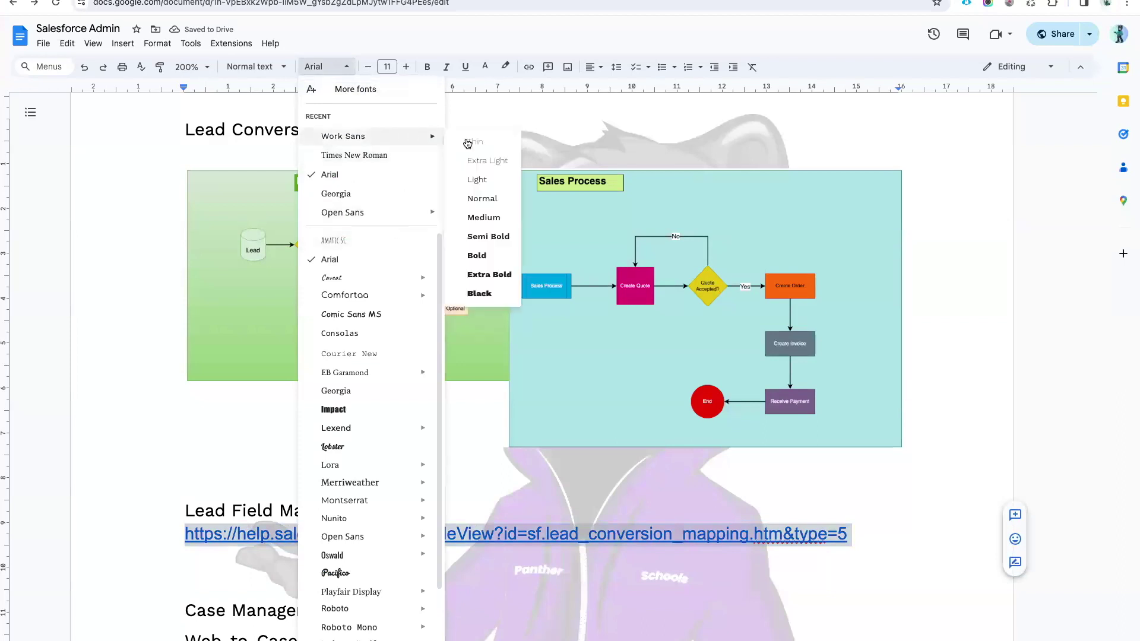
pyautogui.click(482, 199)
pyautogui.click(342, 512)
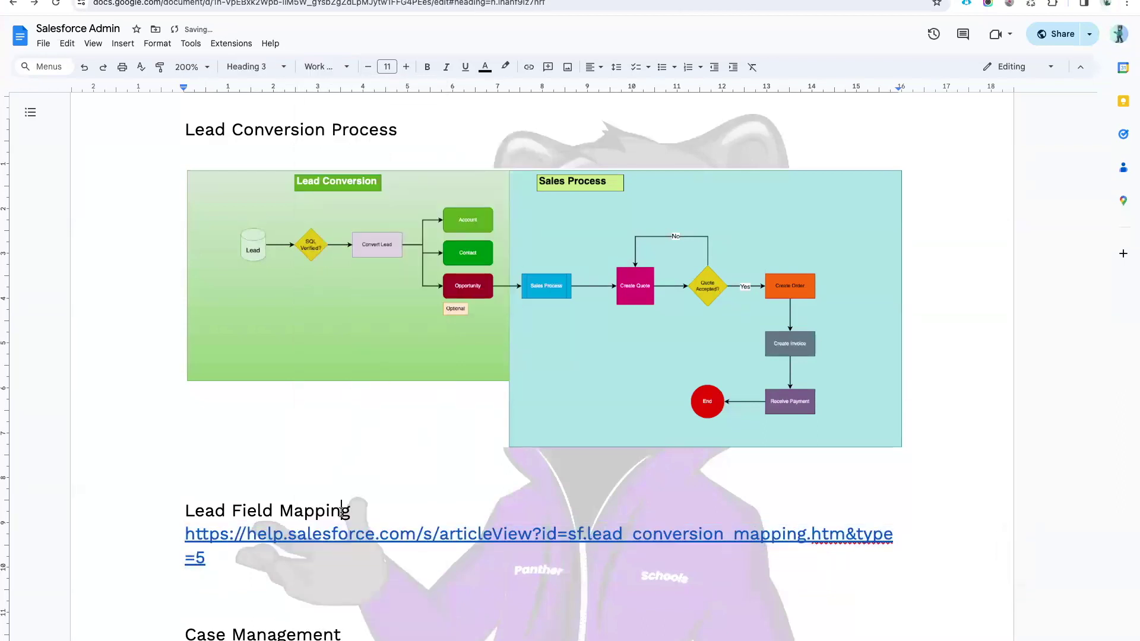
# Switch to the lead record in Salesforce and view the options of its Region picklist without choosing one
pyautogui.hotkey('ctrl', 'Tab')
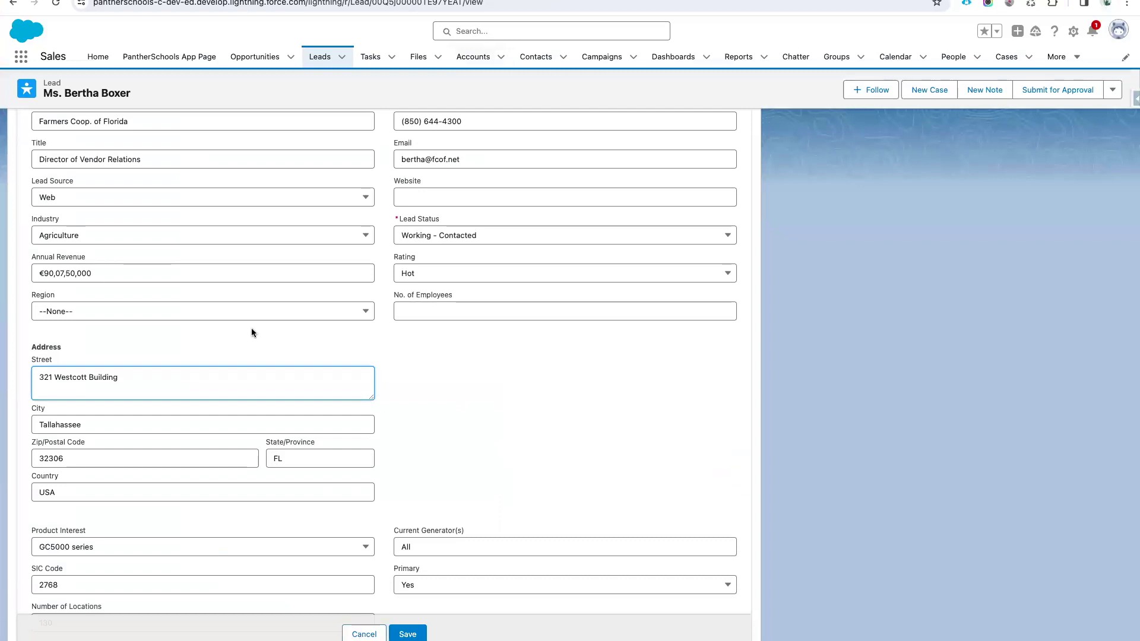
pyautogui.click(98, 310)
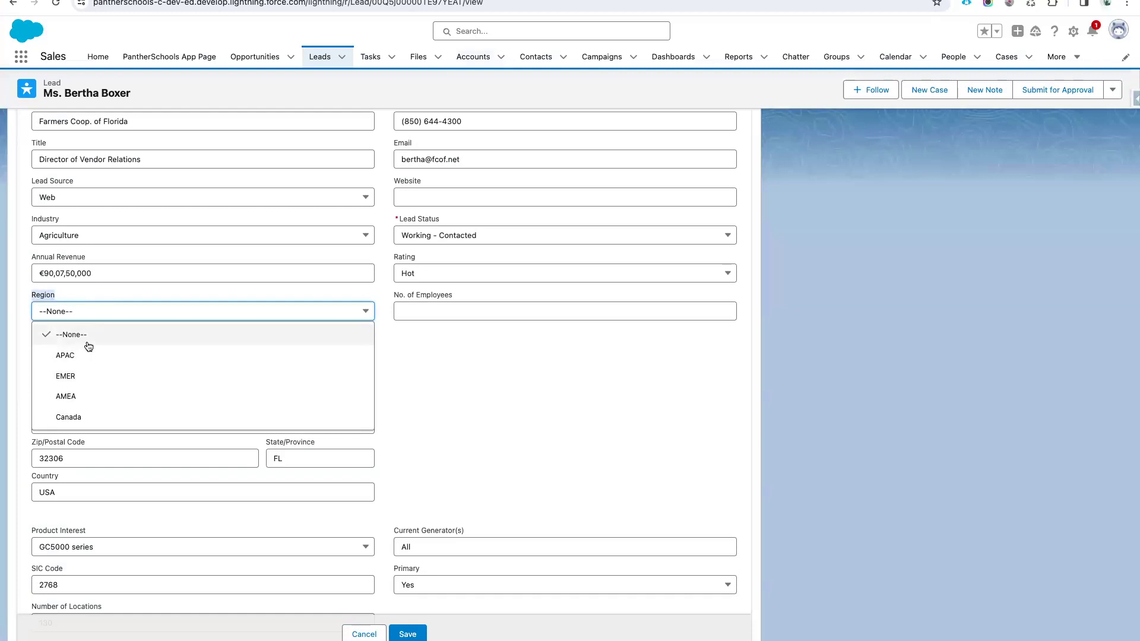
pyautogui.click(418, 362)
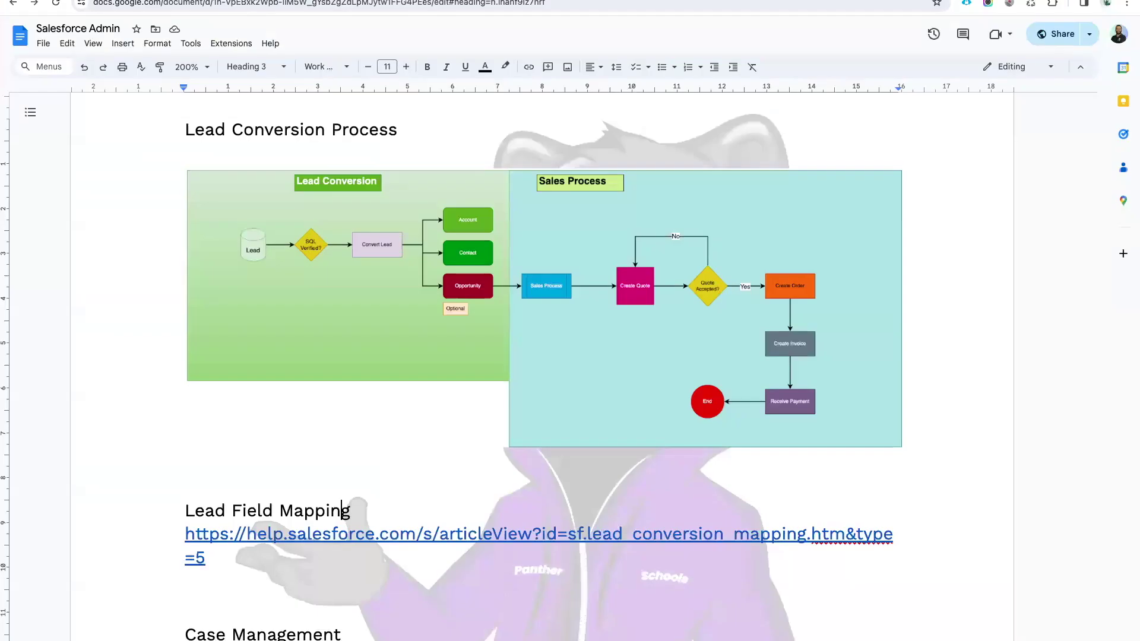
# In the Salesforce Admin document, add under the article link "Lead Field → Data Type that must match with the data type of Contact/Account/Opportunity Fields"
pyautogui.hotkey('ctrl', 'Tab')
pyautogui.scroll(-2, 359, 427)
pyautogui.click(224, 433)
pyautogui.press('Return')
pyautogui.press('Return')
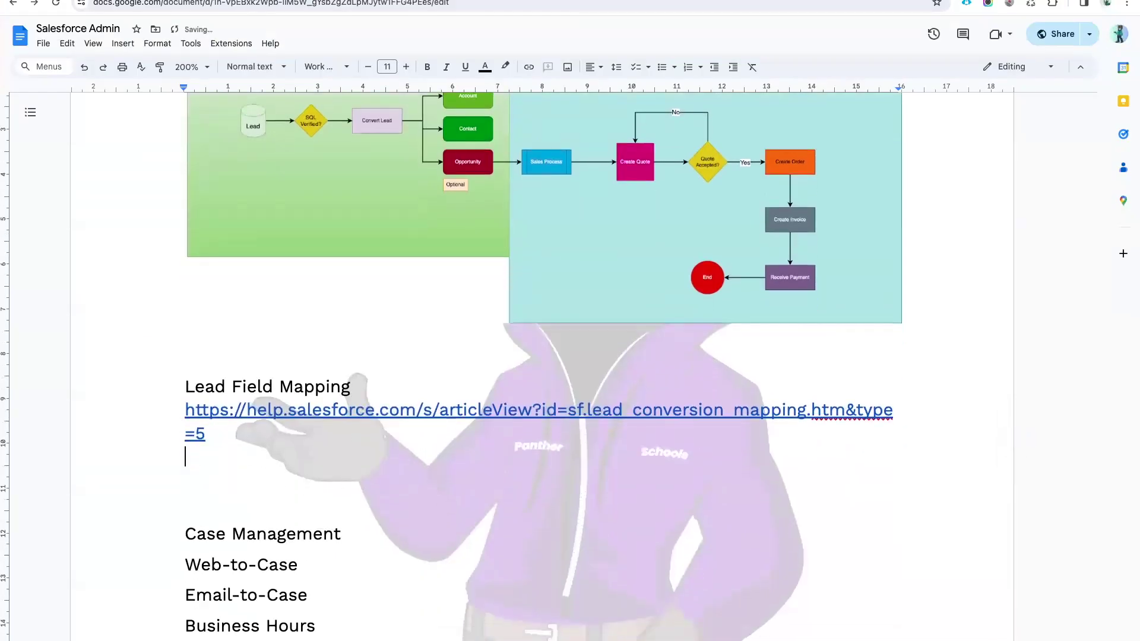
pyautogui.write('F')
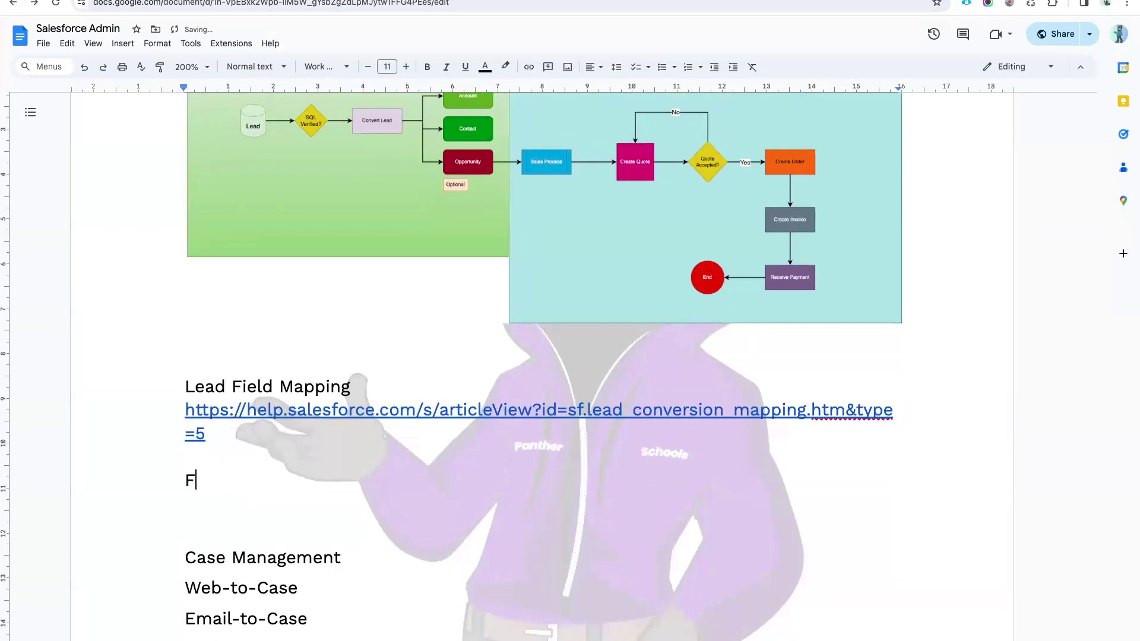
pyautogui.write('ead Field')
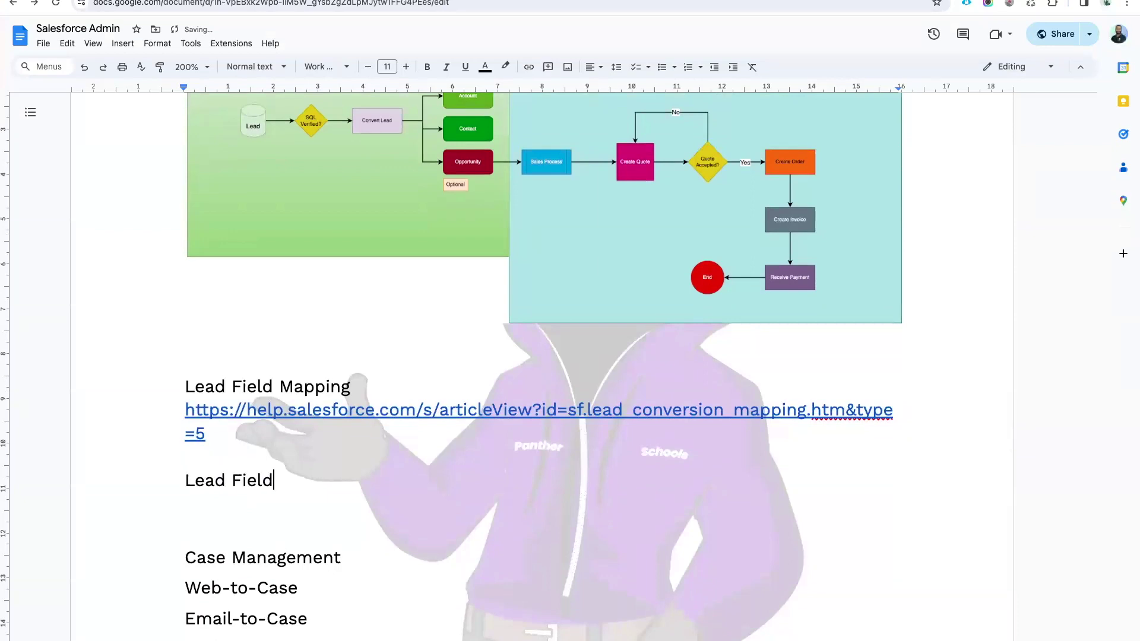
pyautogui.write(' -> D')
pyautogui.write('ata Ty[')
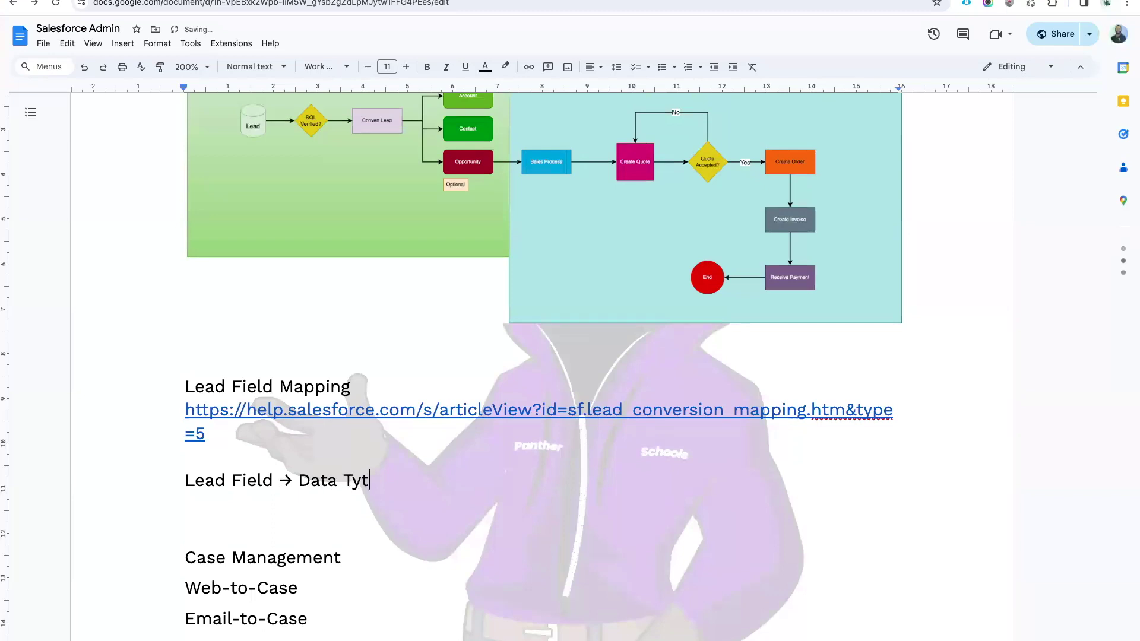
pyautogui.write('e')
pyautogui.press('BackSpace')
pyautogui.press('BackSpace')
pyautogui.write('pe that mu')
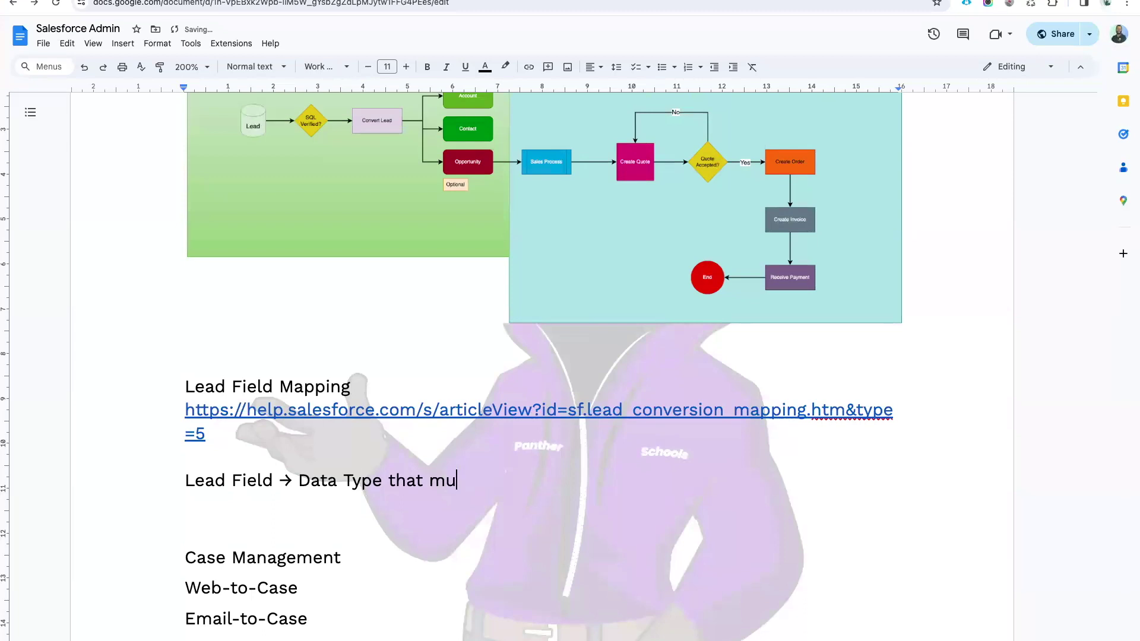
pyautogui.write('st match with the ')
pyautogui.write('data')
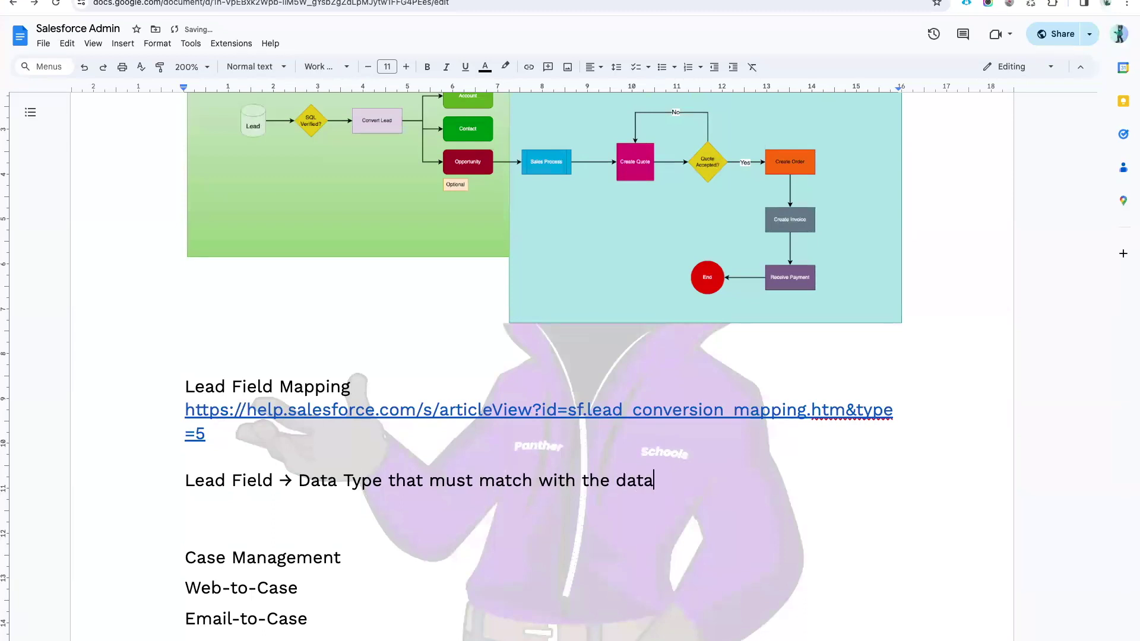
pyautogui.write(' type of Contact/Account/Opportunity Field')
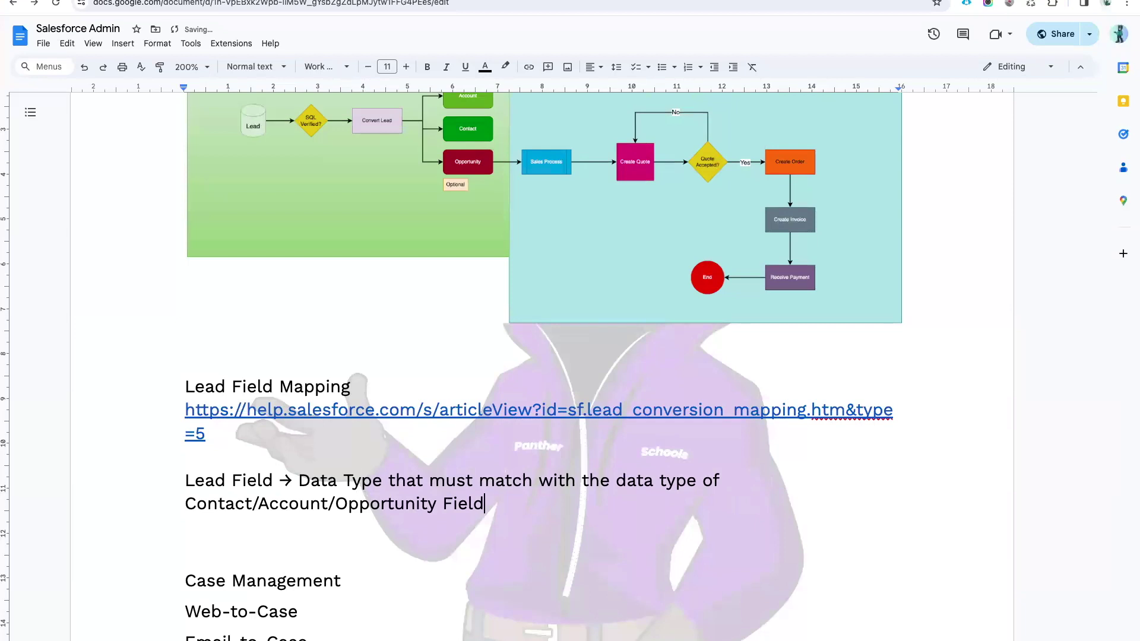
pyautogui.write('s')
pyautogui.moveTo(272, 479); pyautogui.dragTo(188, 482)
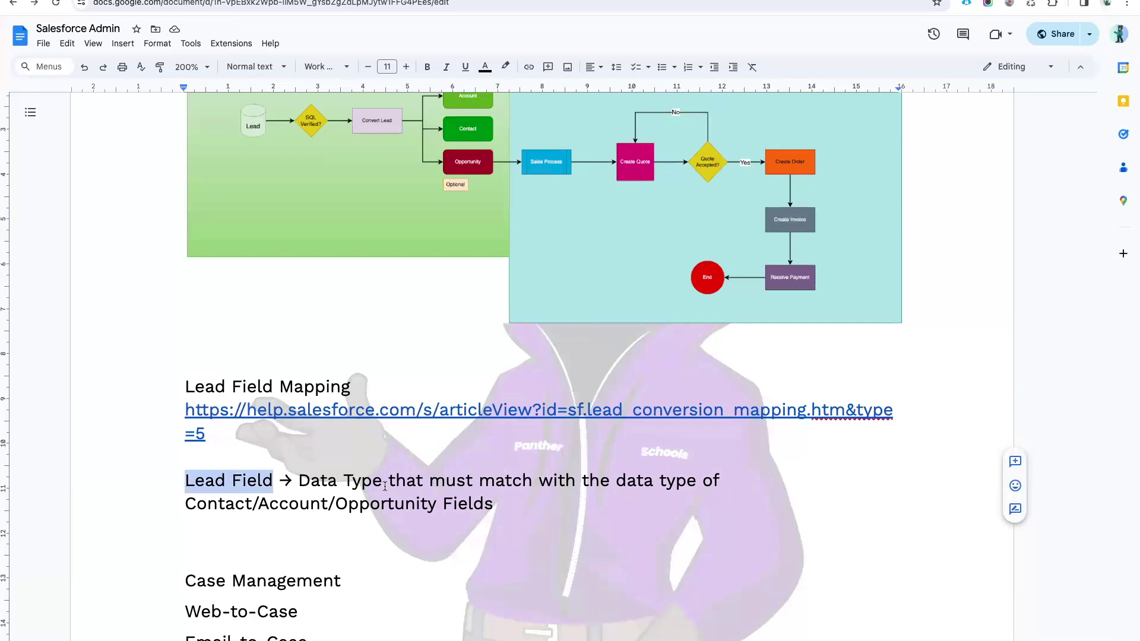
pyautogui.click(412, 488)
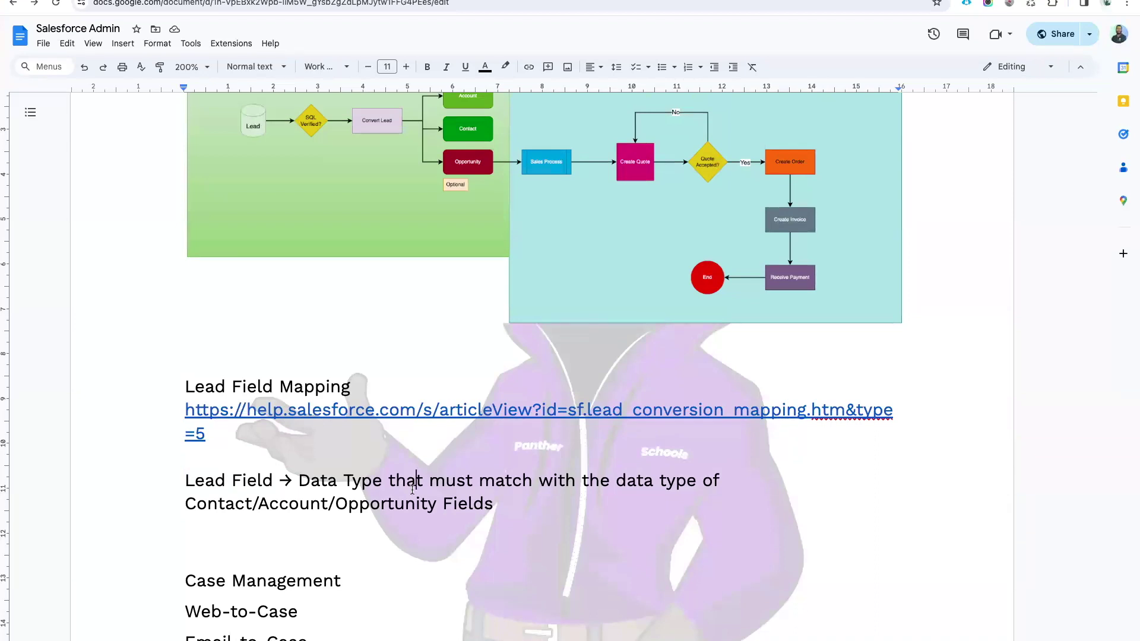
# Add the example line "Picklist → Picklist/Text" below the data type rule
pyautogui.scroll(-2, 412, 489)
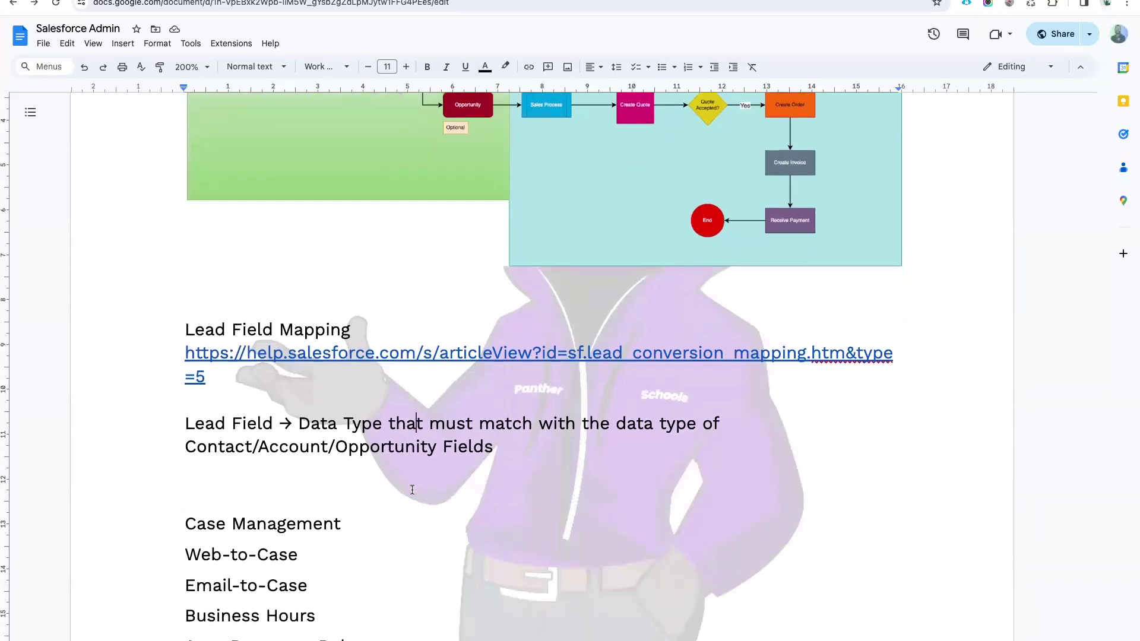
pyautogui.click(516, 435)
pyautogui.press('Return')
pyautogui.write('Pi')
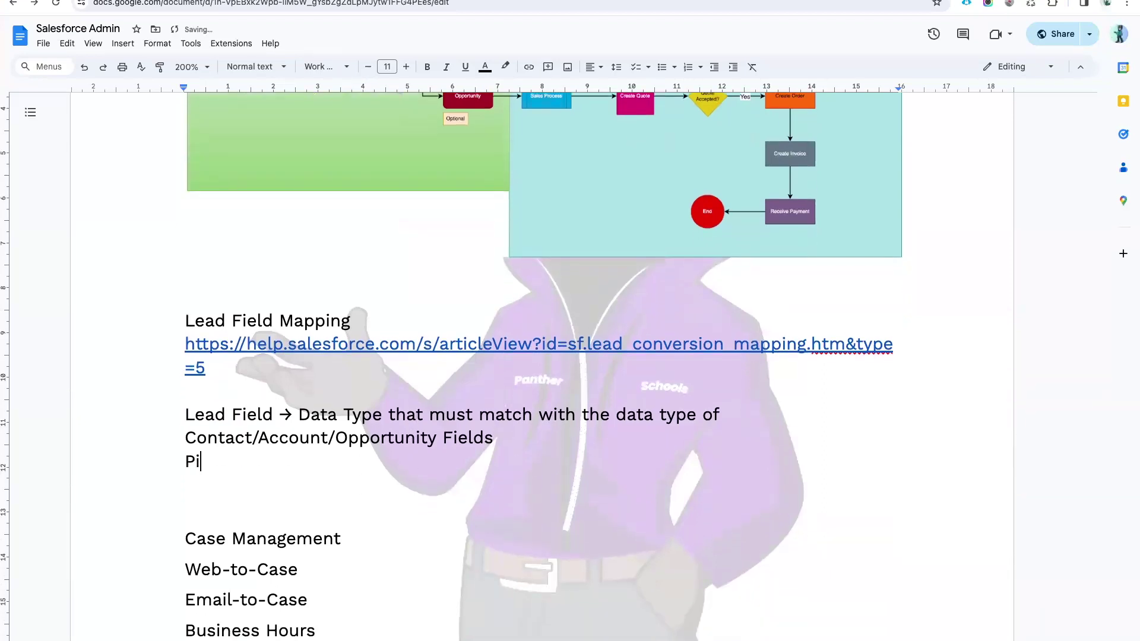
pyautogui.write('cklist -> Pikc')
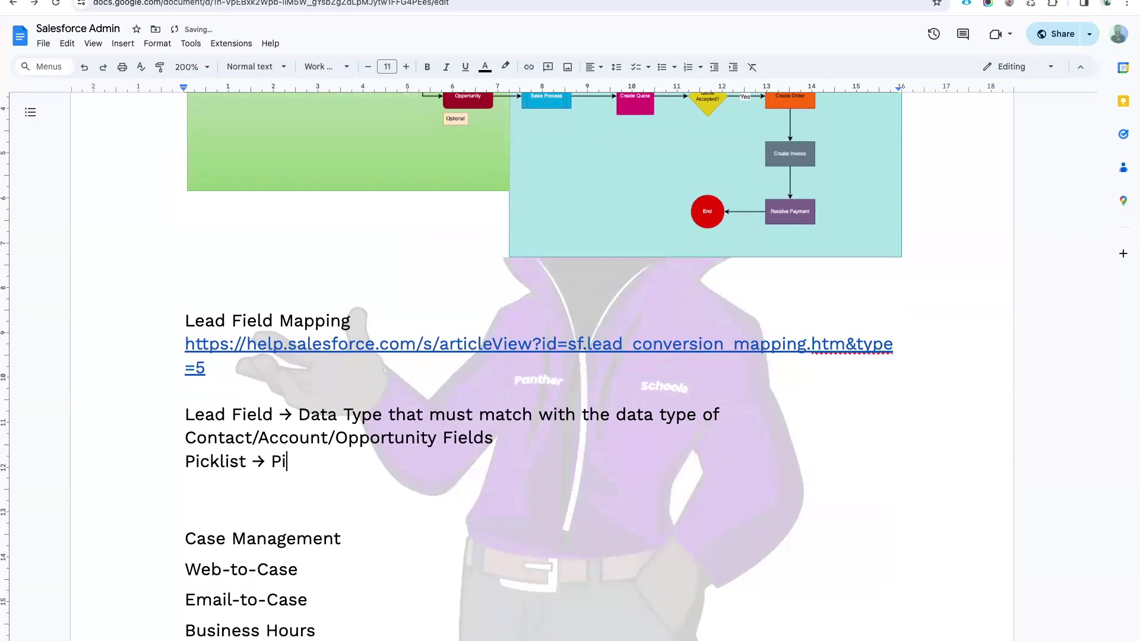
pyautogui.press('BackSpace')
pyautogui.press('BackSpace')
pyautogui.write('cklist/Text')
pyautogui.press('Return')
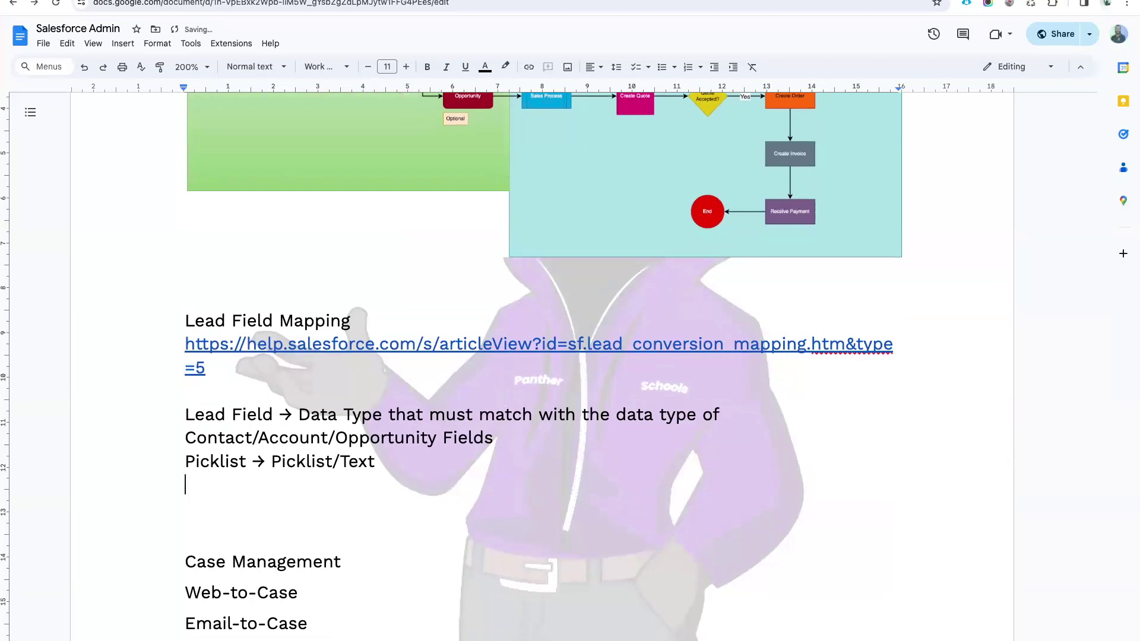
# Add the example lines "Number → Number" and "Boolean → Boolean" to the mapping notes
pyautogui.write('Number')
pyautogui.write(' -> Nu')
pyautogui.write('mber')
pyautogui.press('Return')
pyautogui.write('Boolean -')
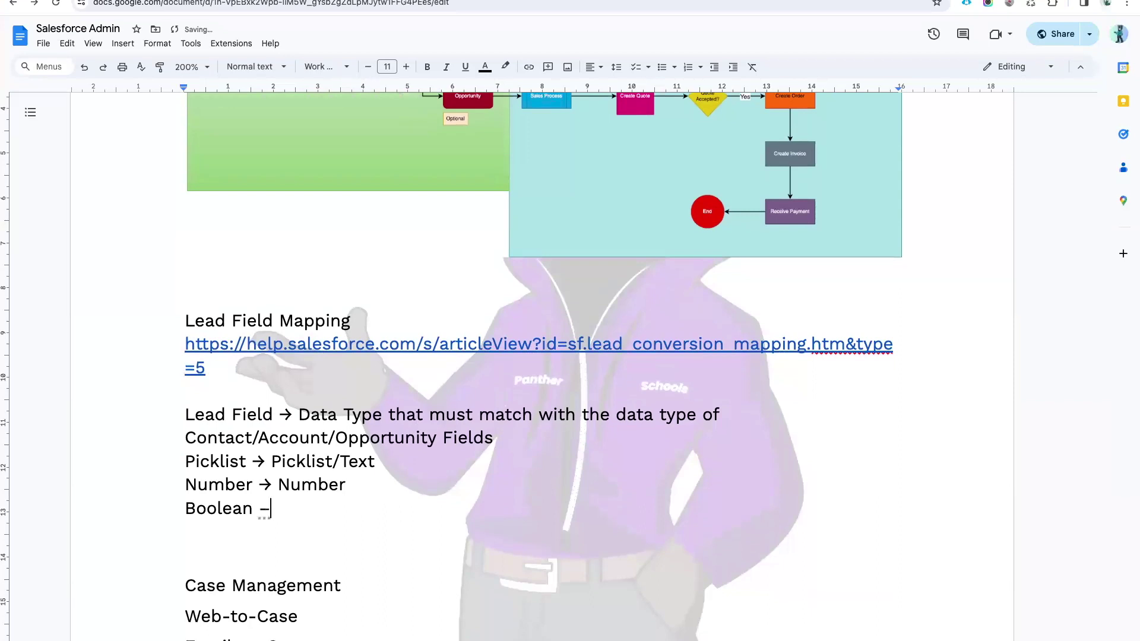
pyautogui.write('> Boolean')
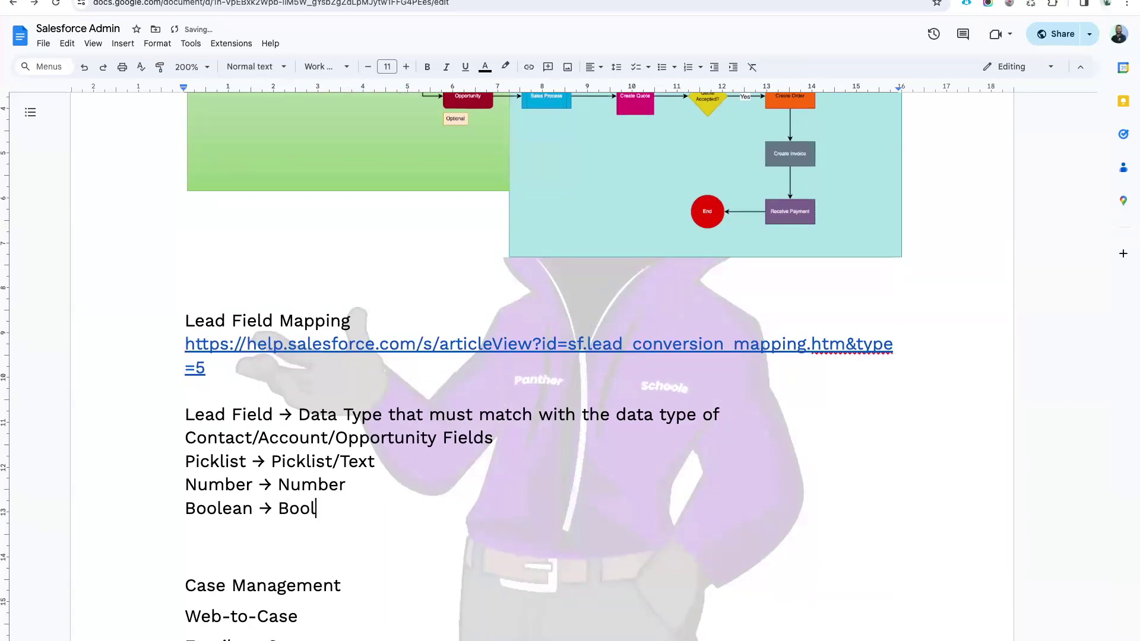
pyautogui.press('Return')
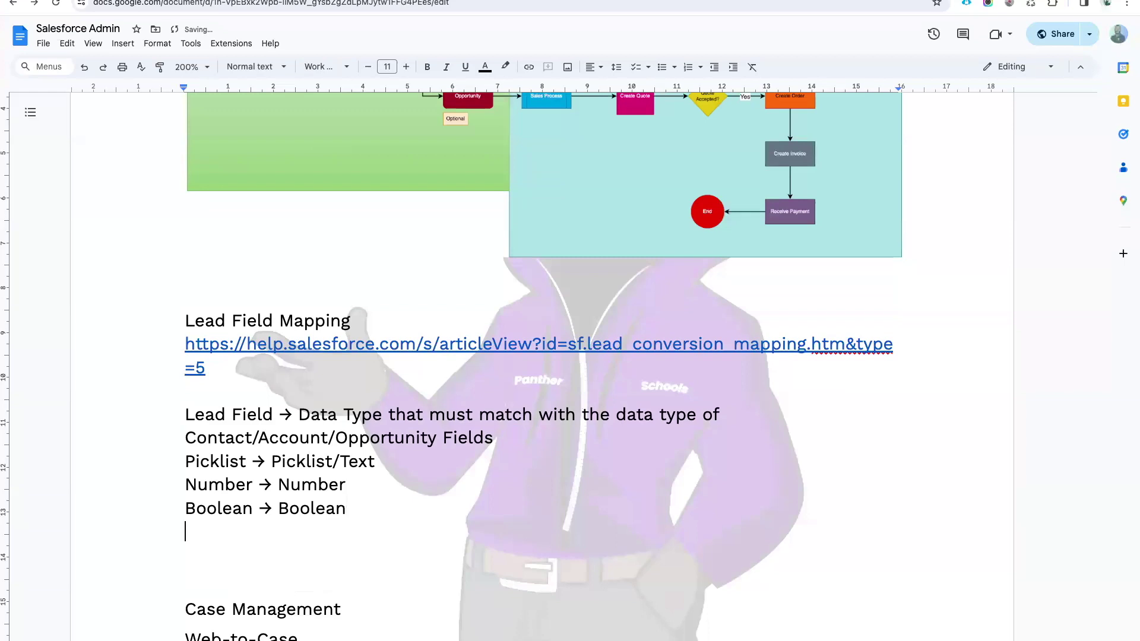
# Add the example line "Currency → Currency" followed by an empty line to the mapping notes
pyautogui.write('Currency ')
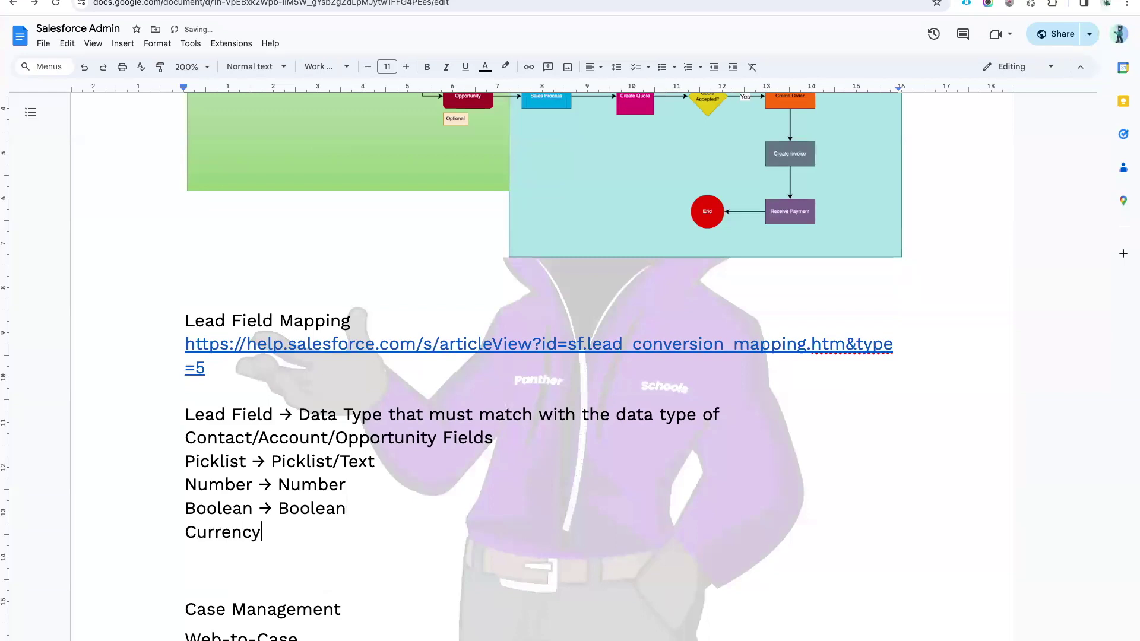
pyautogui.write('-> Lookup')
pyautogui.press('BackSpace')
pyautogui.press('BackSpace')
pyautogui.press('BackSpace')
pyautogui.press('BackSpace')
pyautogui.press('BackSpace')
pyautogui.press('BackSpace')
pyautogui.write('Currency')
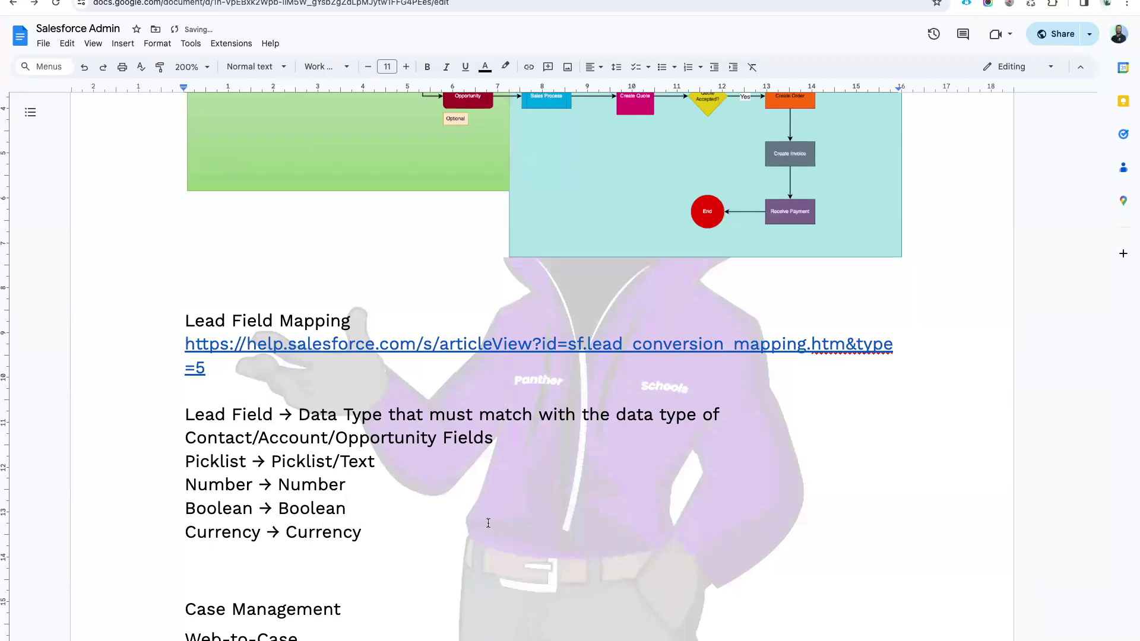
pyautogui.moveTo(366, 533); pyautogui.dragTo(179, 466)
pyautogui.click(307, 434)
pyautogui.click(366, 534)
pyautogui.press('Return')
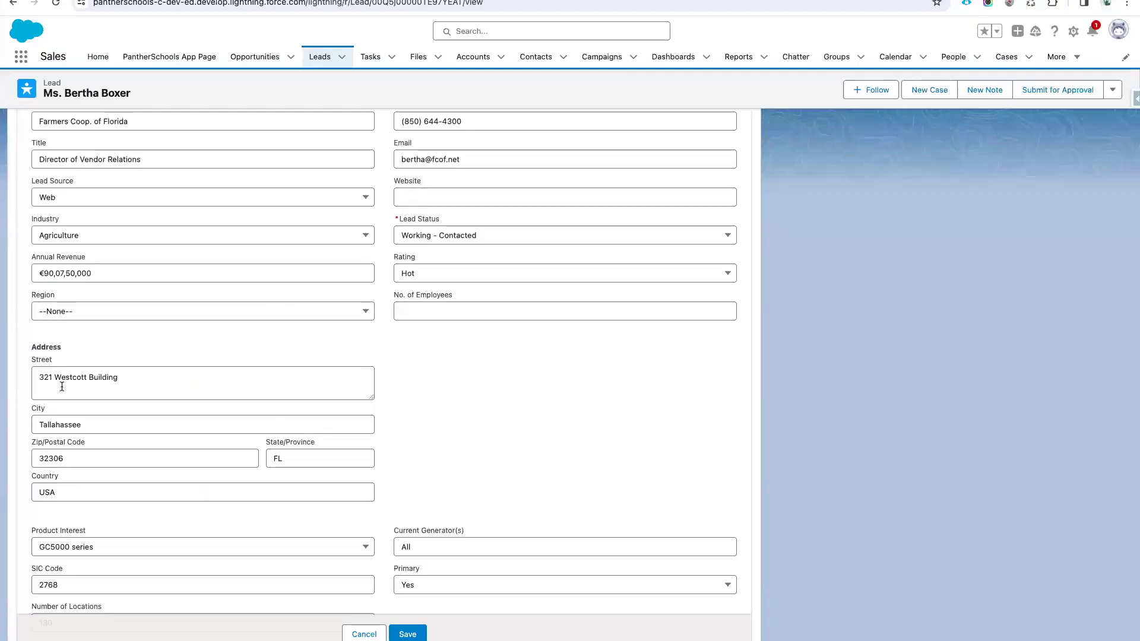
# On the Salesforce lead record, view the Region picklist options and save the record without choosing a region
pyautogui.click(53, 308)
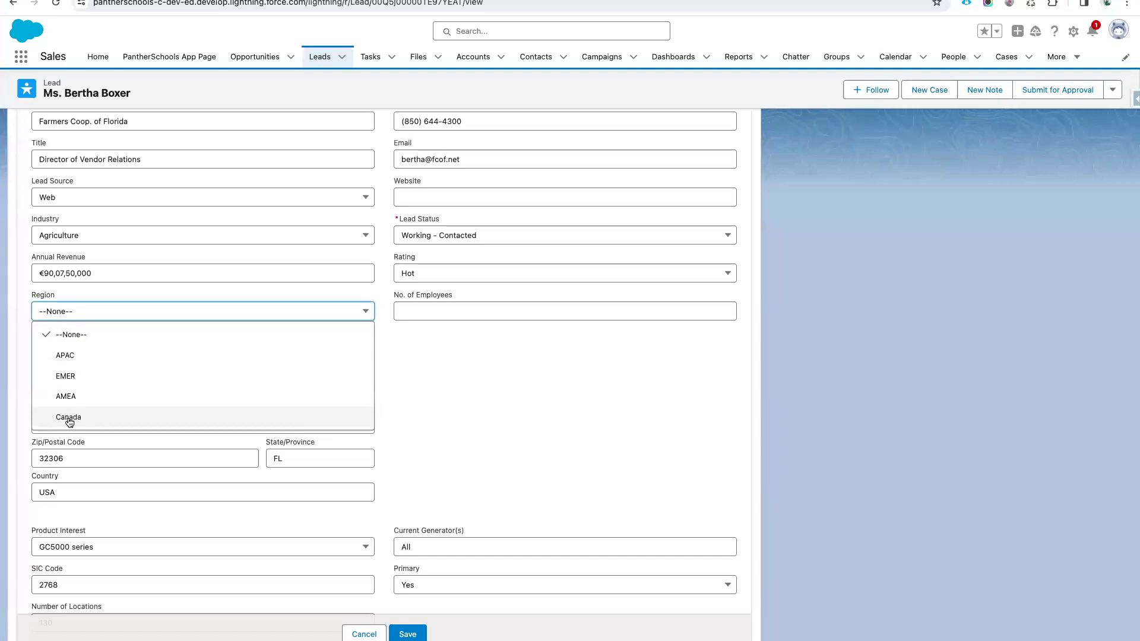
pyautogui.click(408, 634)
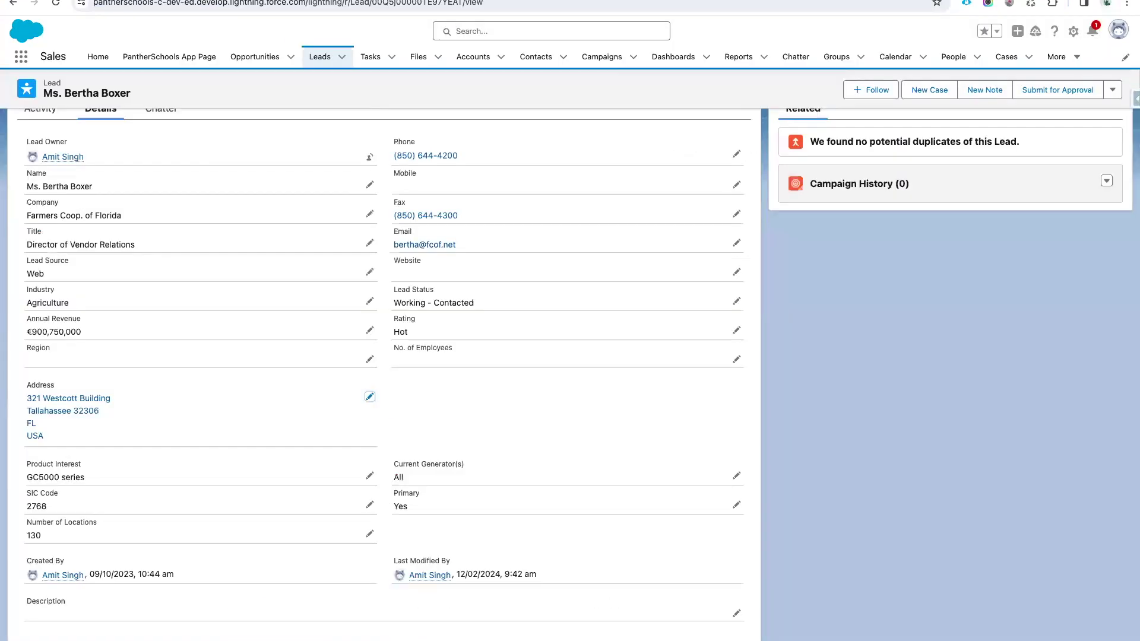
# Open Setup and go to the Lead object's Fields & Relationships in Object Manager
pyautogui.click(1073, 31)
pyautogui.click(999, 76)
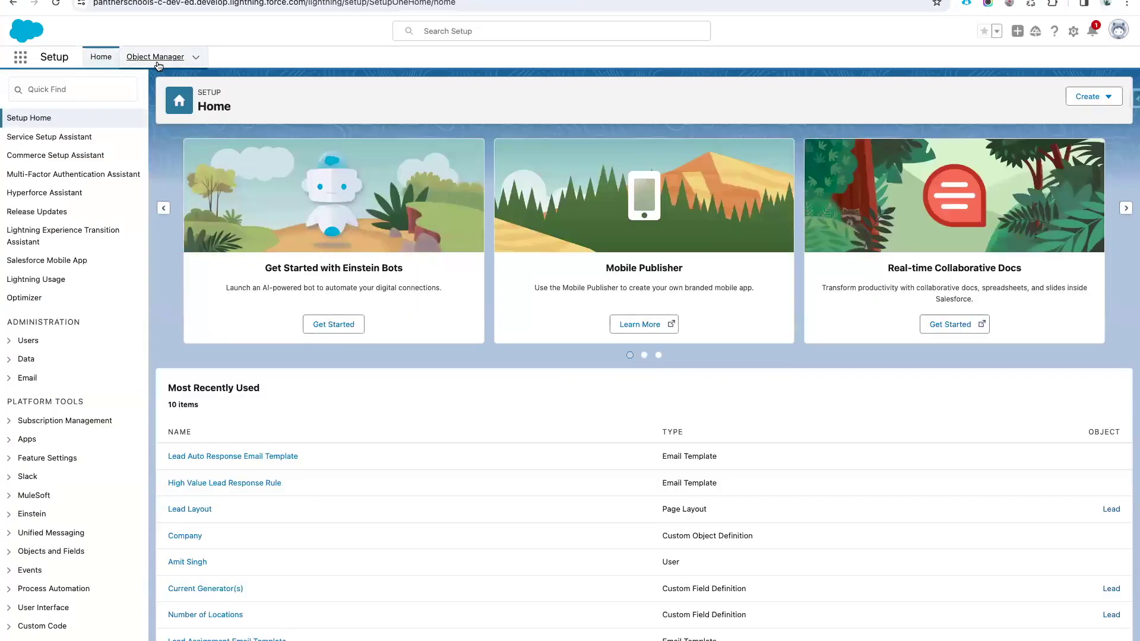
pyautogui.click(155, 57)
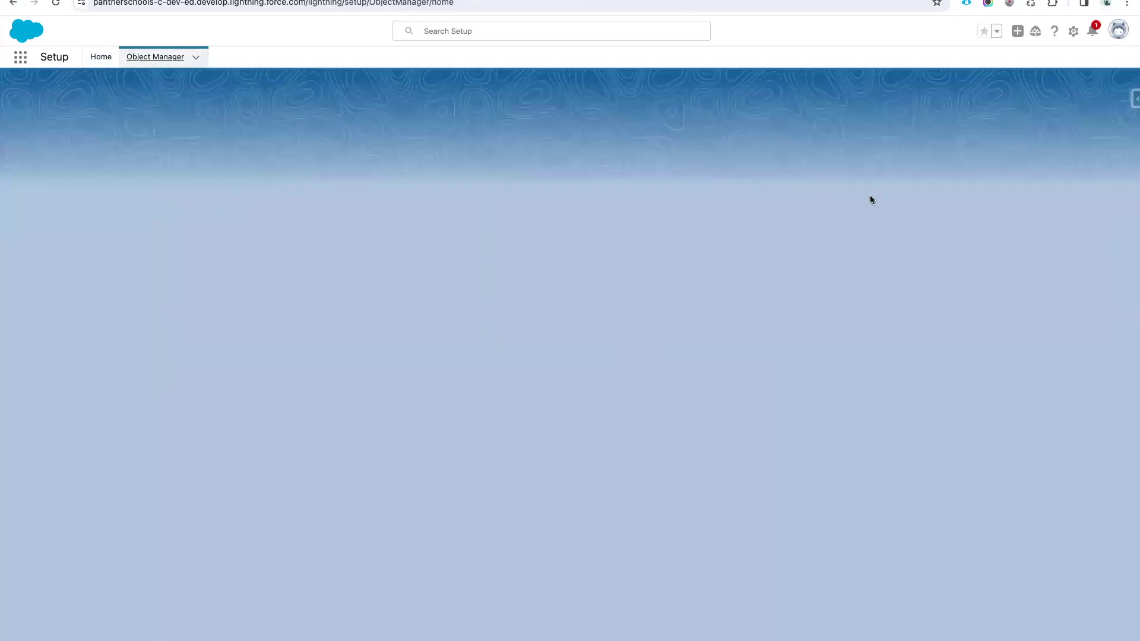
pyautogui.click(912, 99)
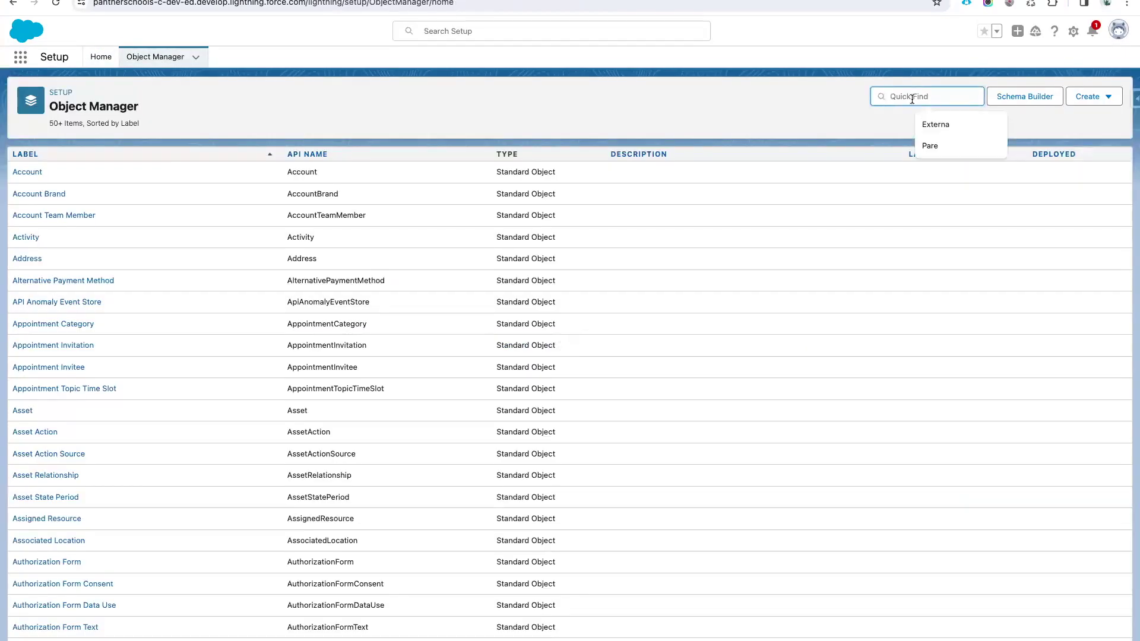
pyautogui.write('Lead')
pyautogui.click(23, 172)
pyautogui.click(42, 177)
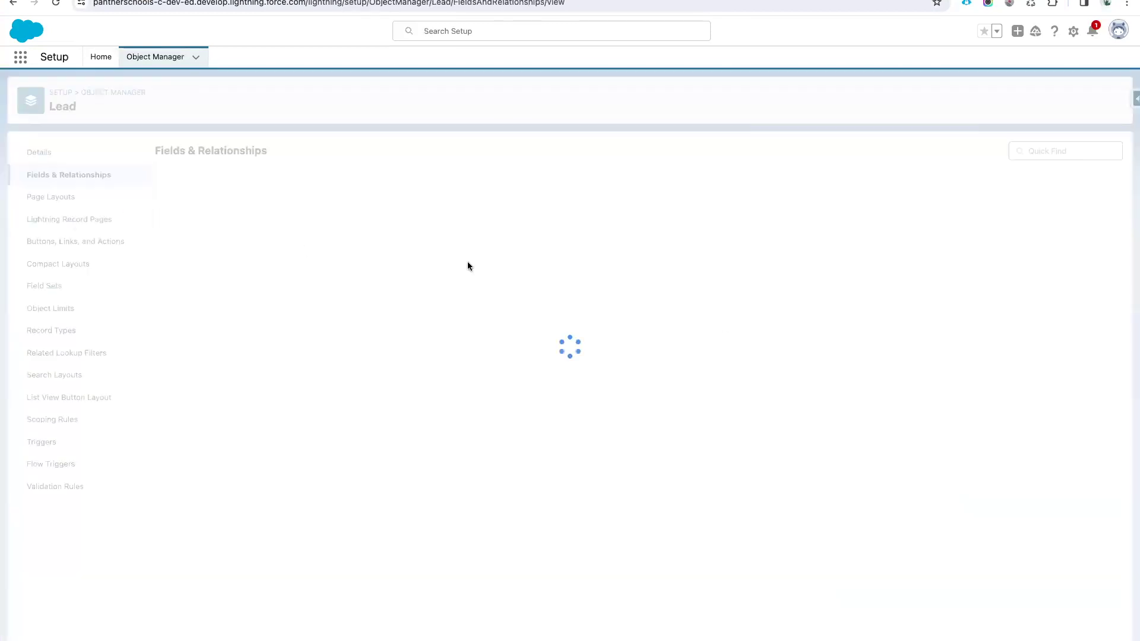
# Open the Lead's Region field and copy its values APAC, EMER, AMEA and Canada from the printable view
pyautogui.click(665, 146)
pyautogui.write('Reg')
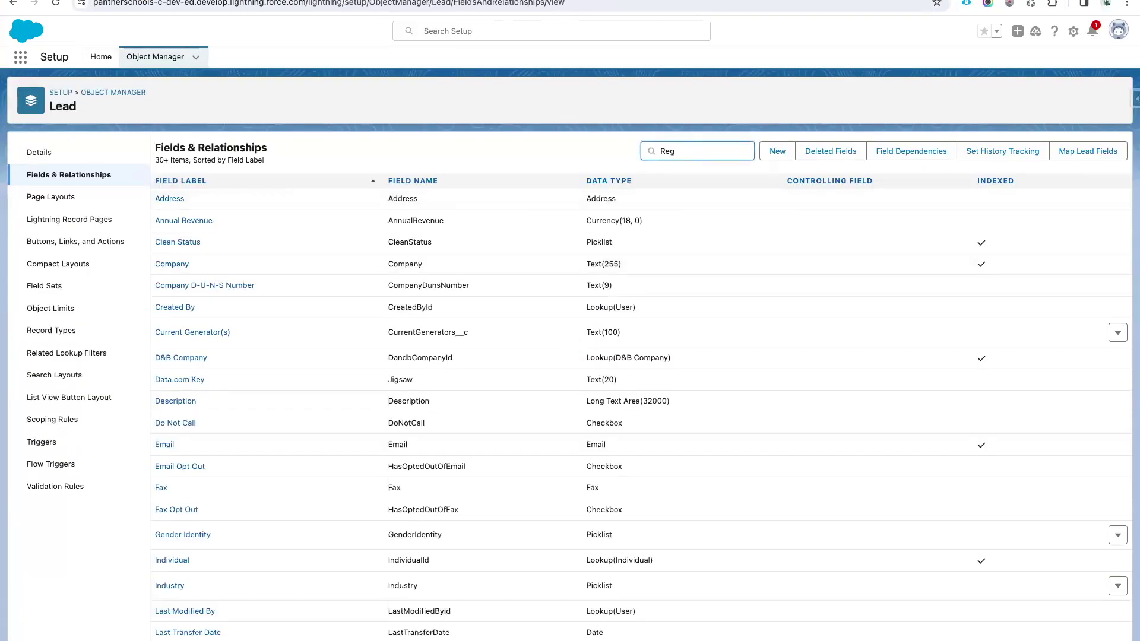
pyautogui.click(171, 200)
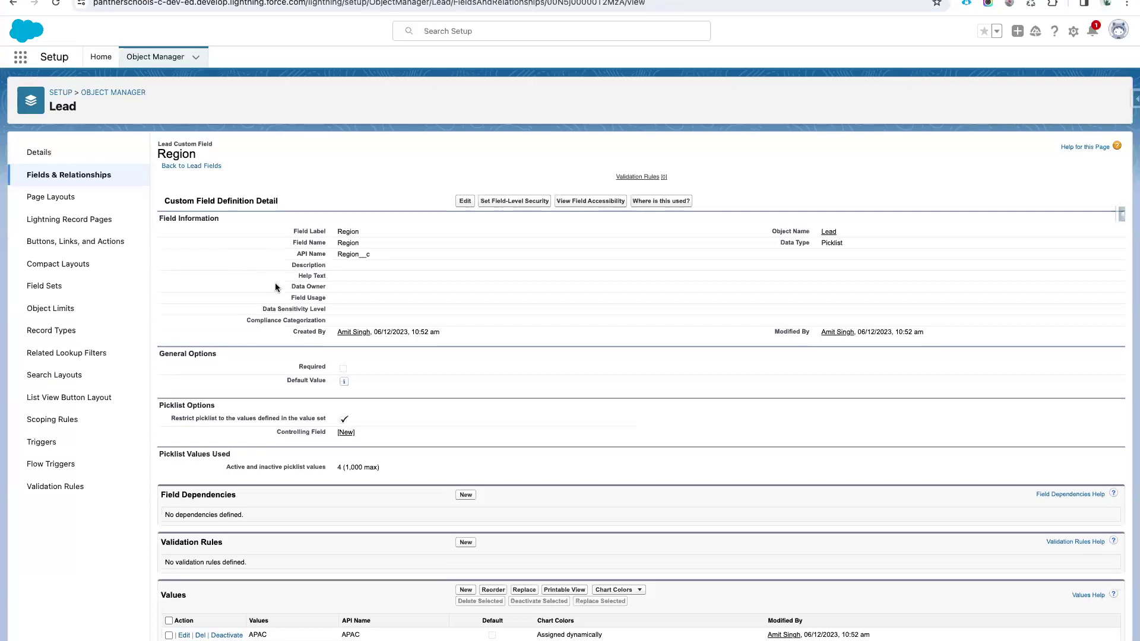
pyautogui.scroll(-1, 529, 380)
pyautogui.click(561, 550)
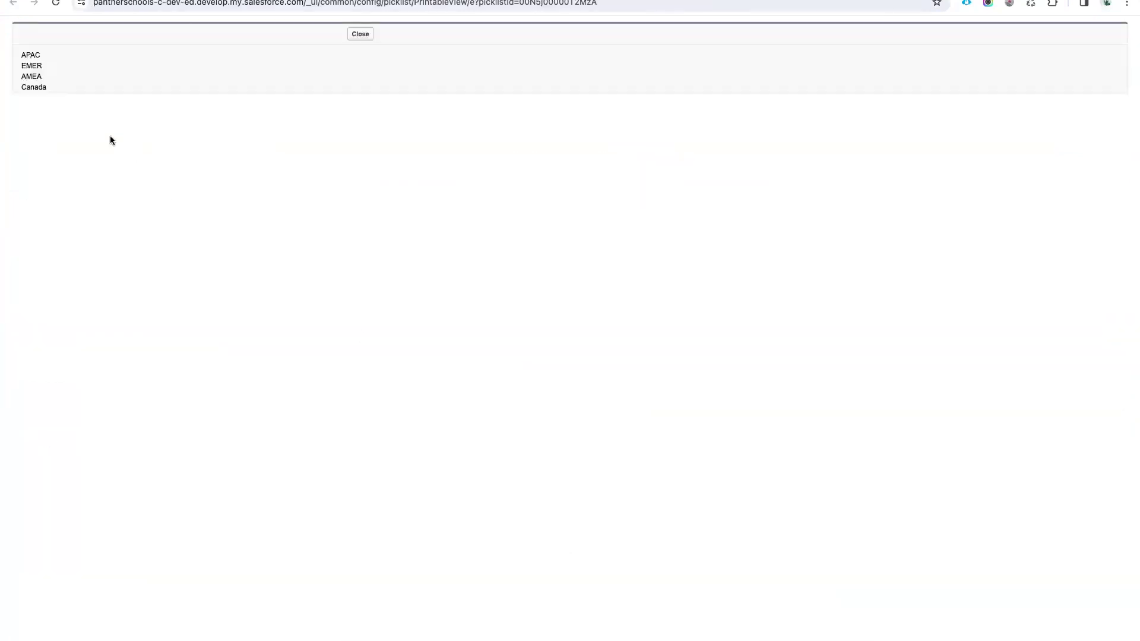
pyautogui.moveTo(46, 88); pyautogui.dragTo(21, 56)
pyautogui.press('super+c')
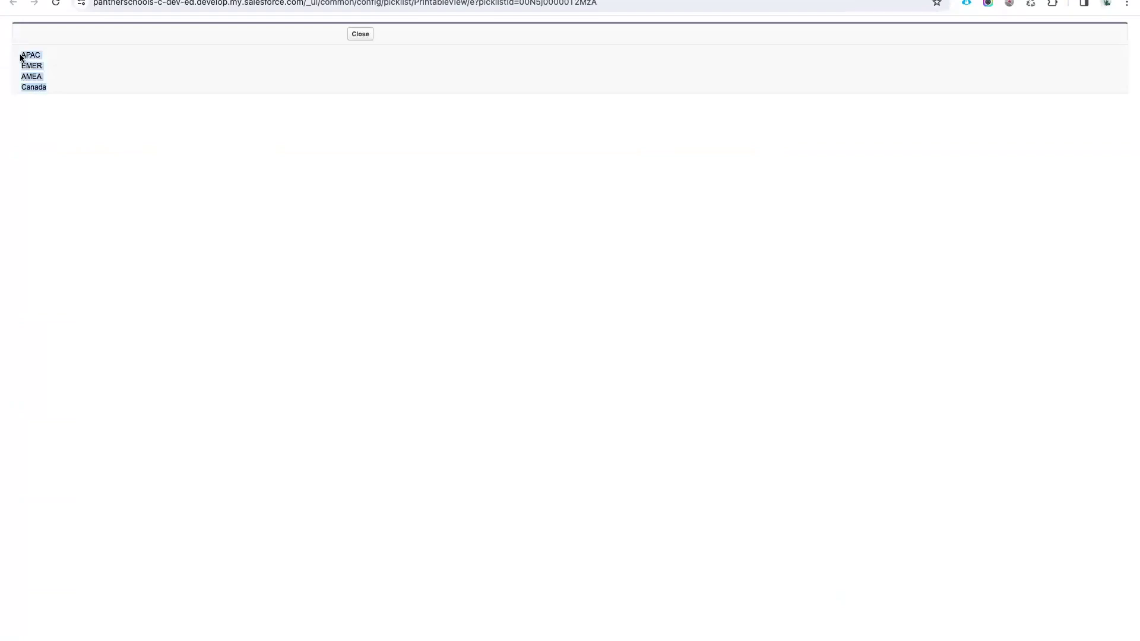
pyautogui.click(359, 35)
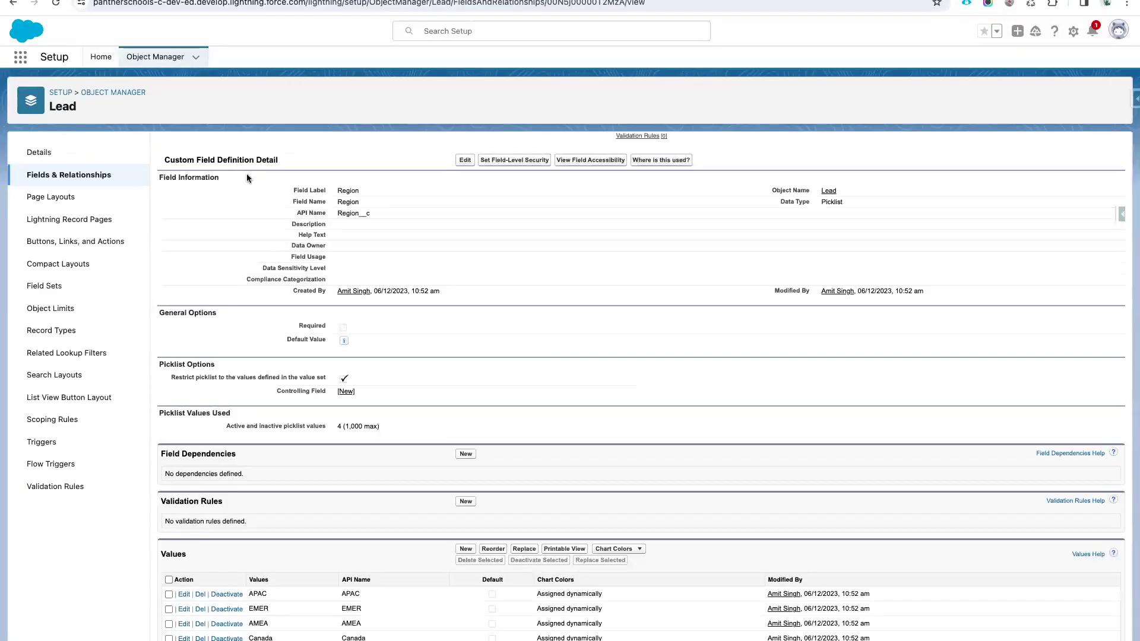
# Find the Account object in Object Manager and open its Fields & Relationships
pyautogui.click(910, 95)
pyautogui.write('Accoun')
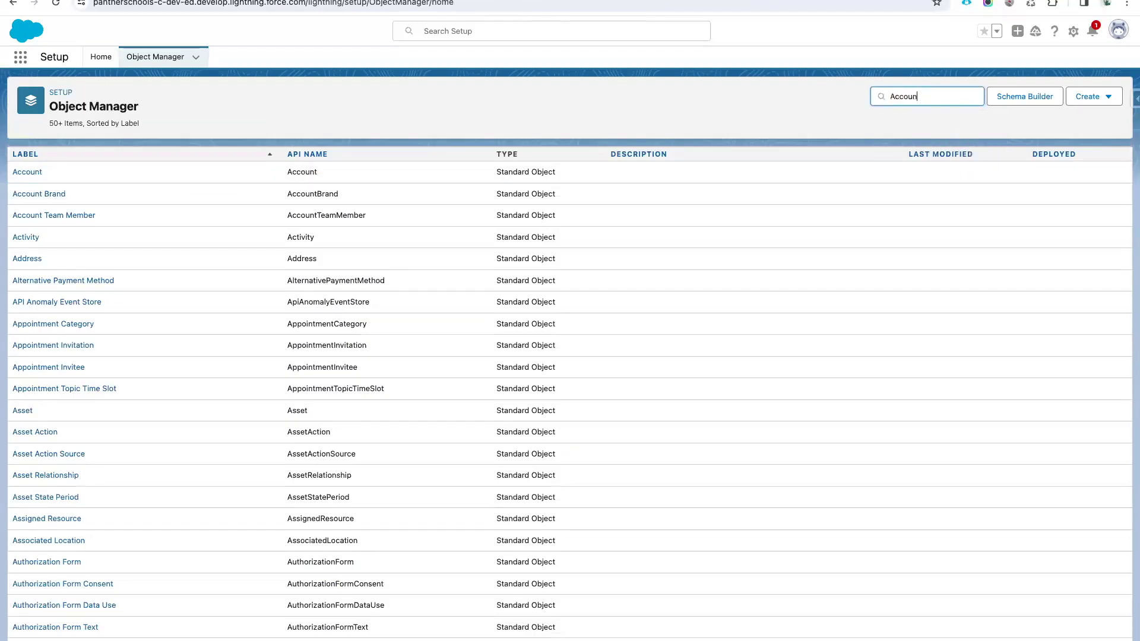
pyautogui.write('t')
pyautogui.click(27, 172)
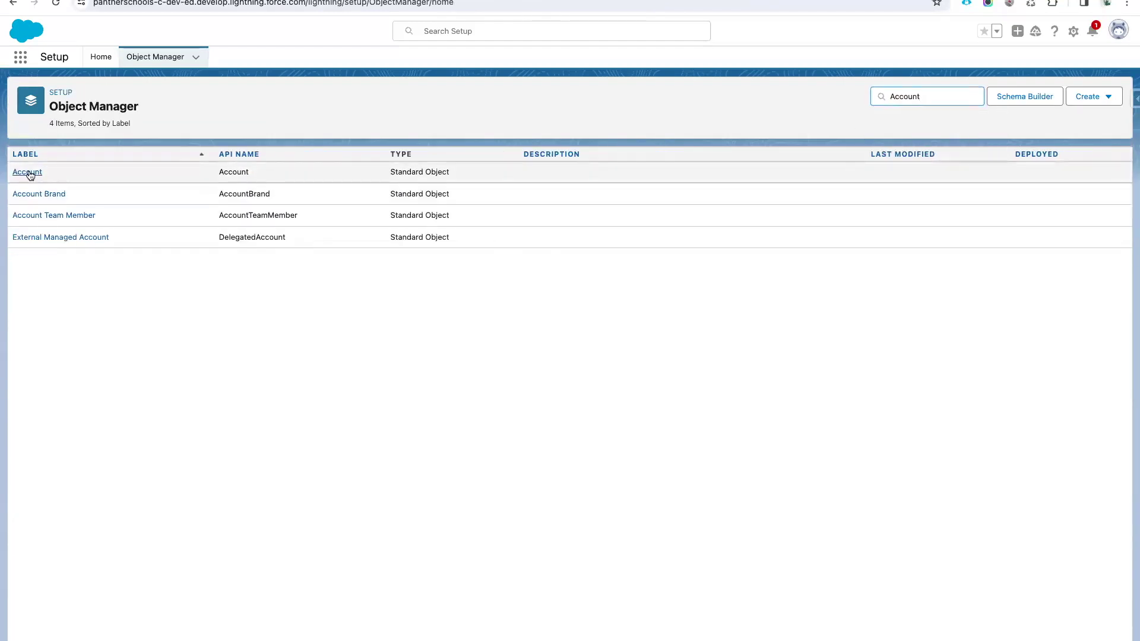
pyautogui.click(56, 178)
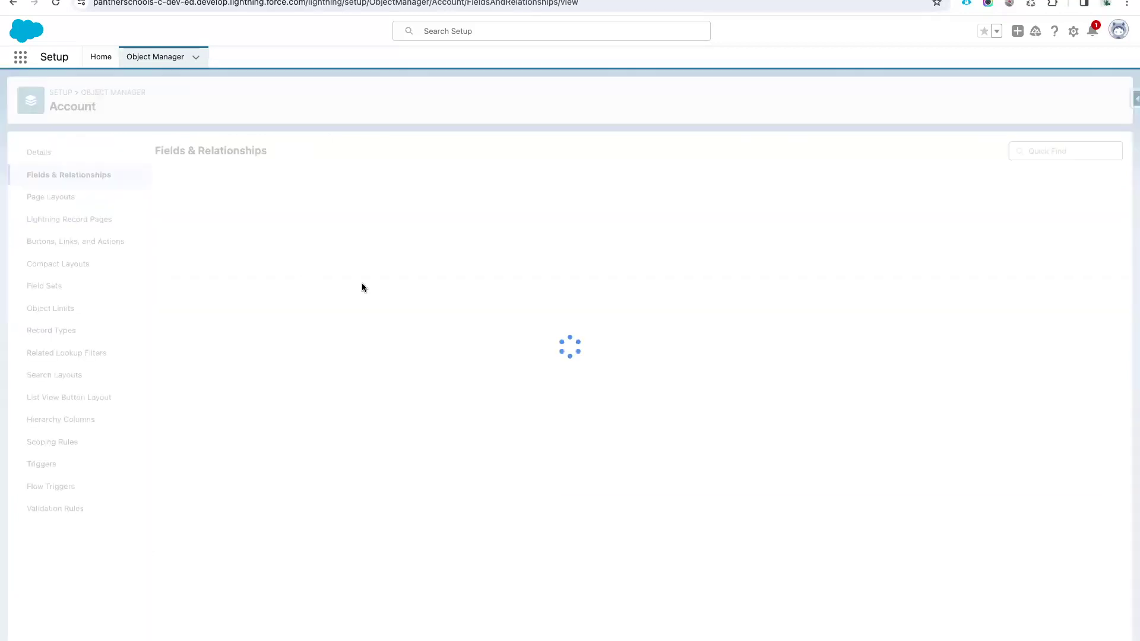
# Start a new custom field on Account with the Picklist data type
pyautogui.click(855, 151)
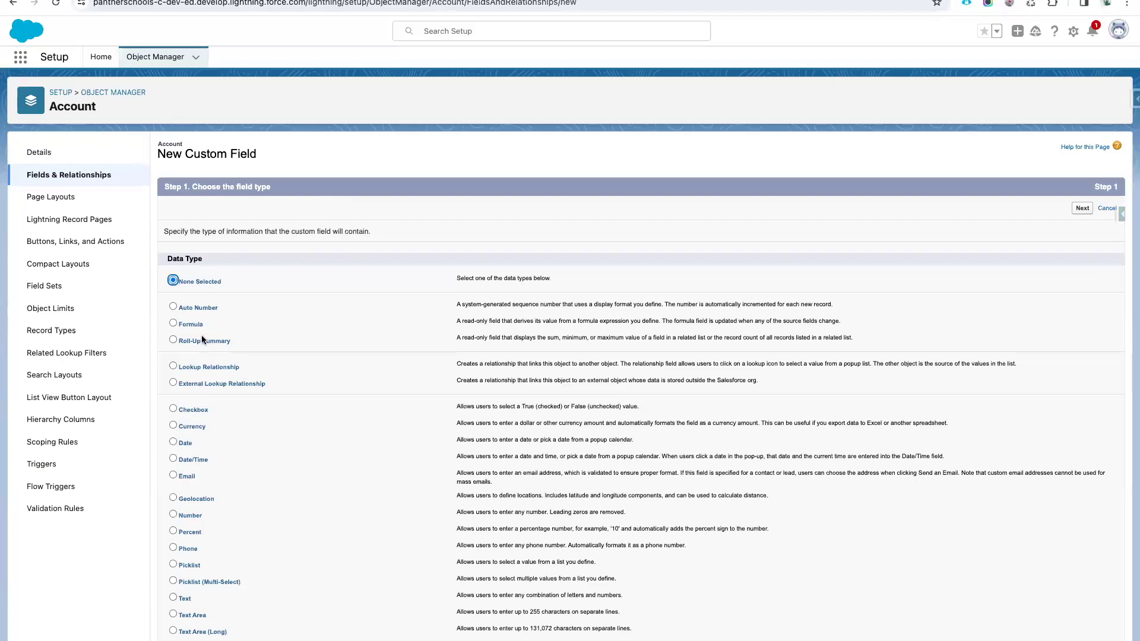
pyautogui.scroll(-2, 262, 473)
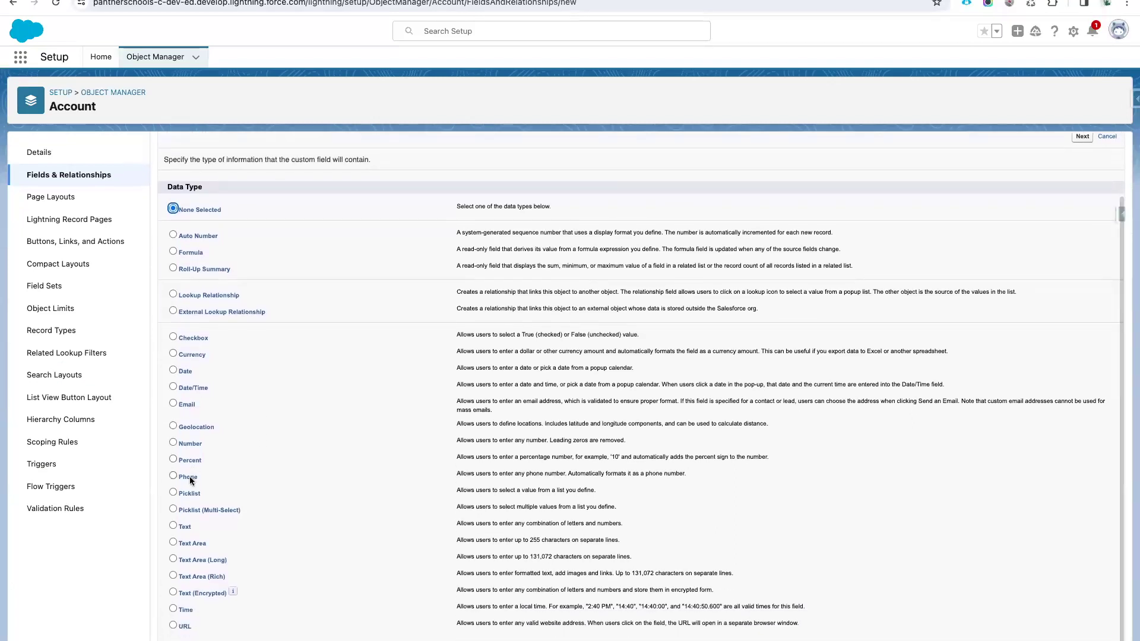
pyautogui.scroll(2, 871, 355)
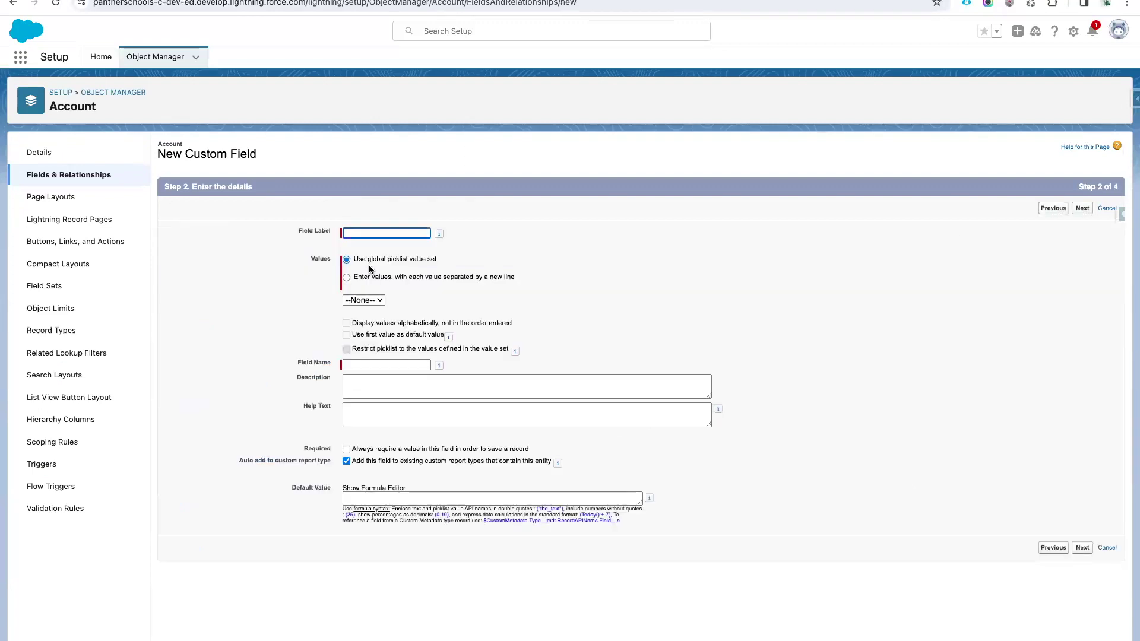
# Label the Account picklist field Region and enter the copied values APAC, EMER, AMEA and Canada directly instead of using a global value set
pyautogui.write('Region')
pyautogui.click(511, 264)
pyautogui.click(372, 298)
pyautogui.click(372, 299)
pyautogui.click(368, 278)
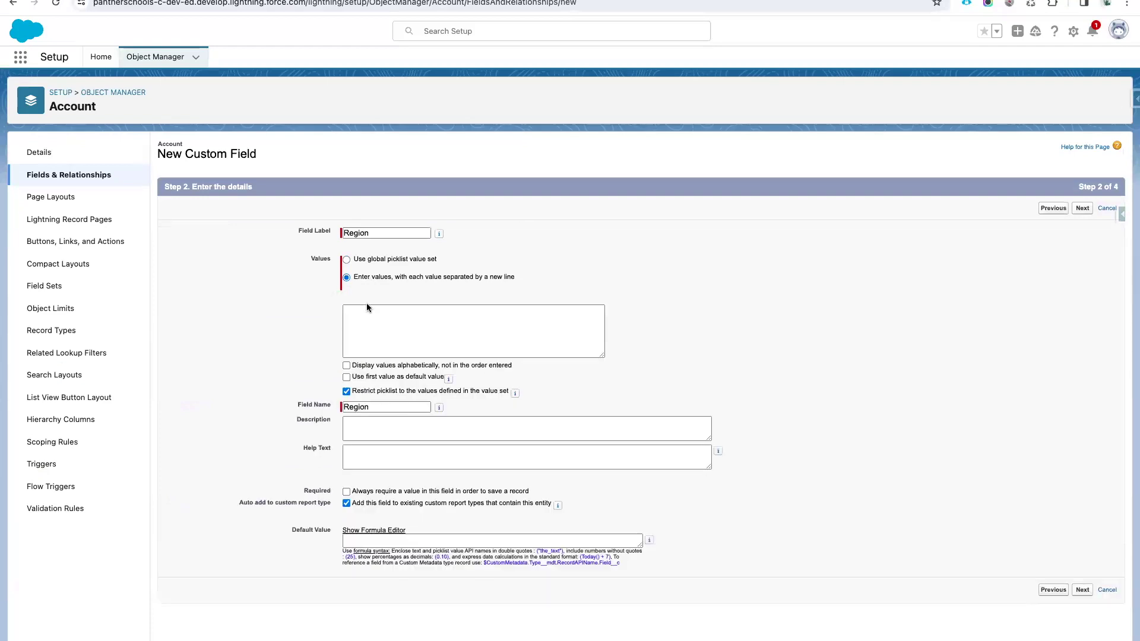
pyautogui.click(346, 259)
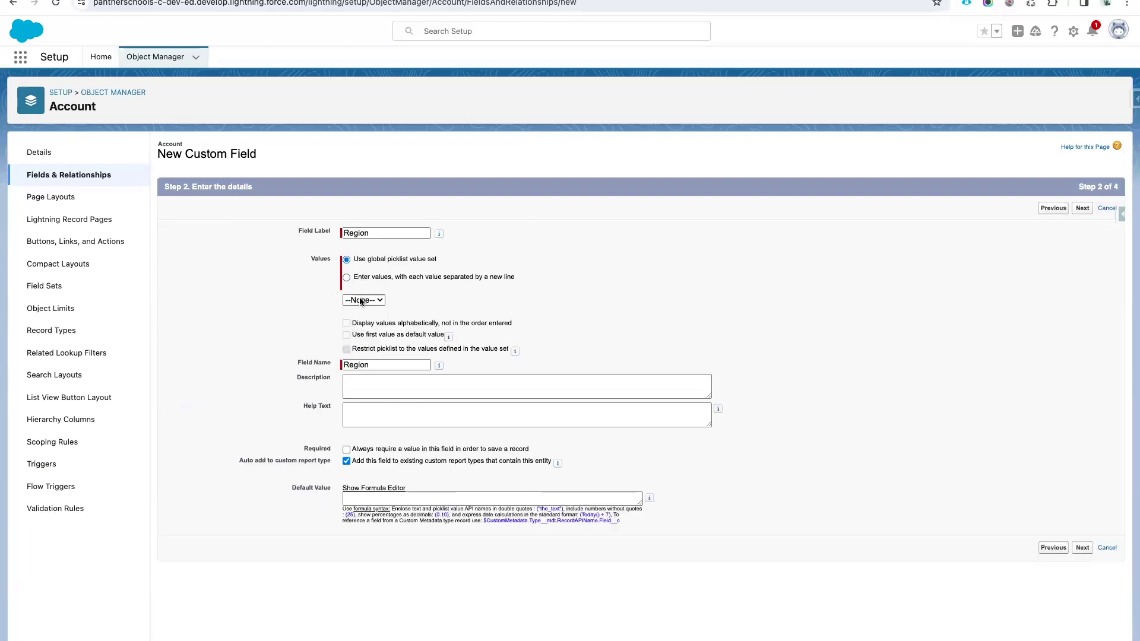
pyautogui.click(363, 299)
pyautogui.click(350, 280)
pyautogui.click(347, 277)
pyautogui.press('super+v')
pyautogui.click(847, 324)
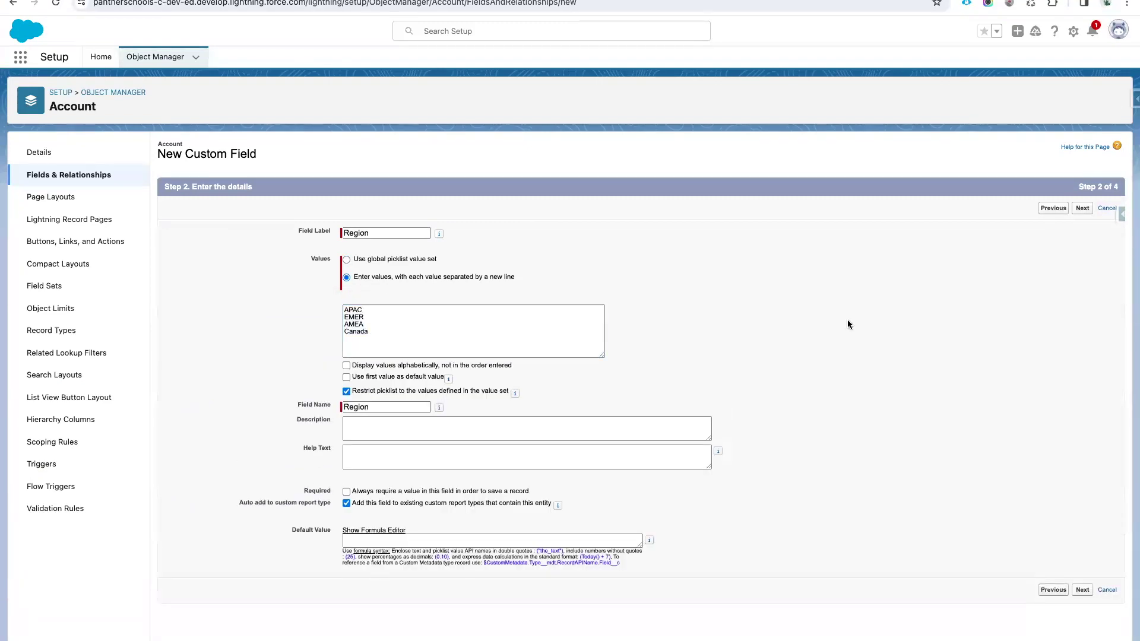
# Make the Account Region field visible to all profiles and save it
pyautogui.click(1082, 209)
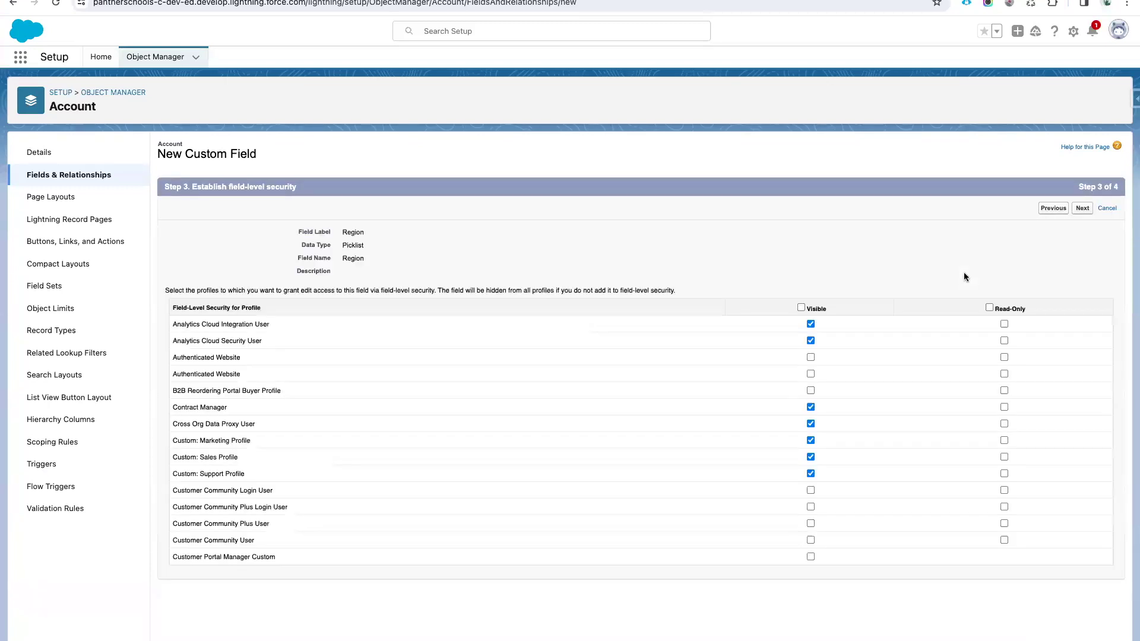
pyautogui.click(810, 307)
pyautogui.click(1082, 209)
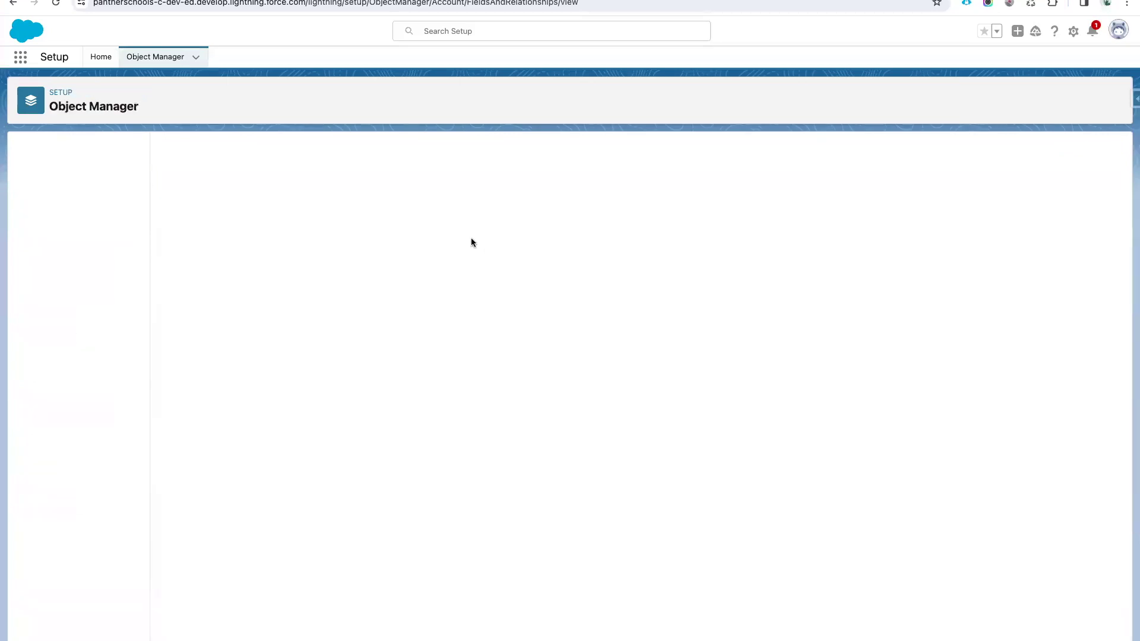
# Find the Opportunity object in Object Manager and open its Fields & Relationships
pyautogui.click(134, 93)
pyautogui.click(903, 102)
pyautogui.write('Oppor')
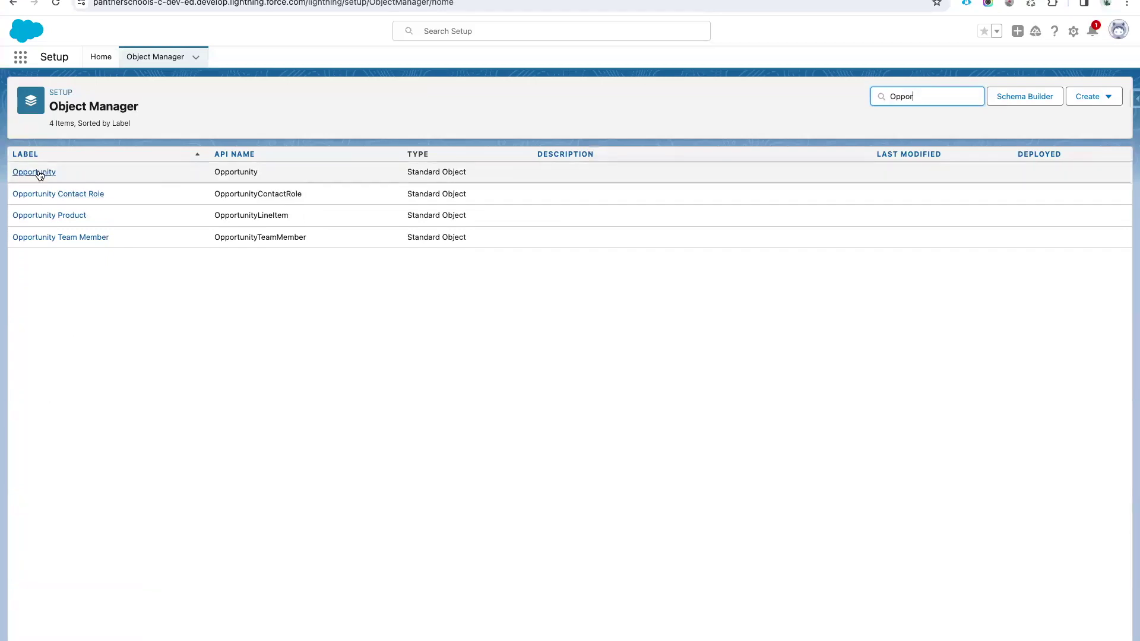
pyautogui.click(38, 173)
pyautogui.click(70, 175)
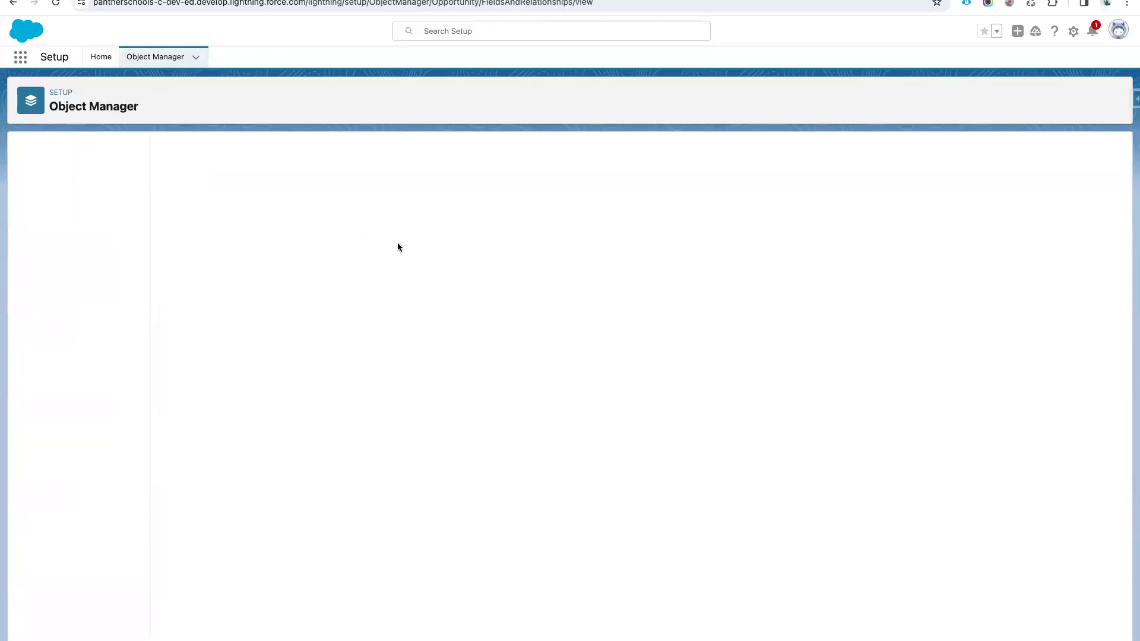
# Start a new custom field on Opportunity with the Picklist data type
pyautogui.click(842, 155)
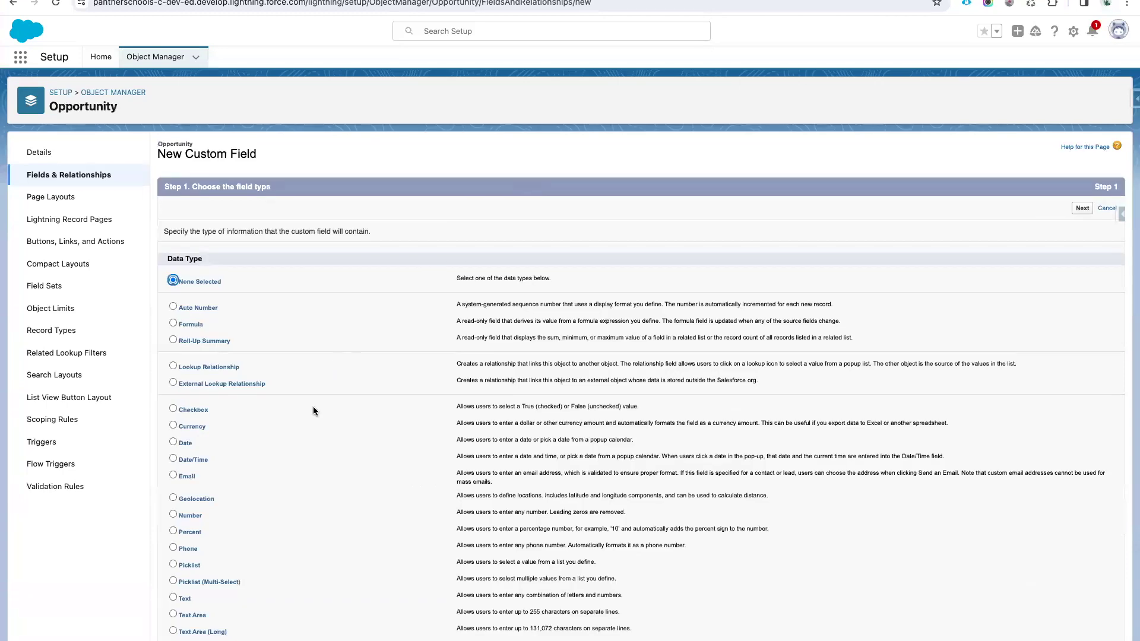
pyautogui.scroll(-1, 312, 406)
pyautogui.click(178, 527)
pyautogui.scroll(1, 771, 461)
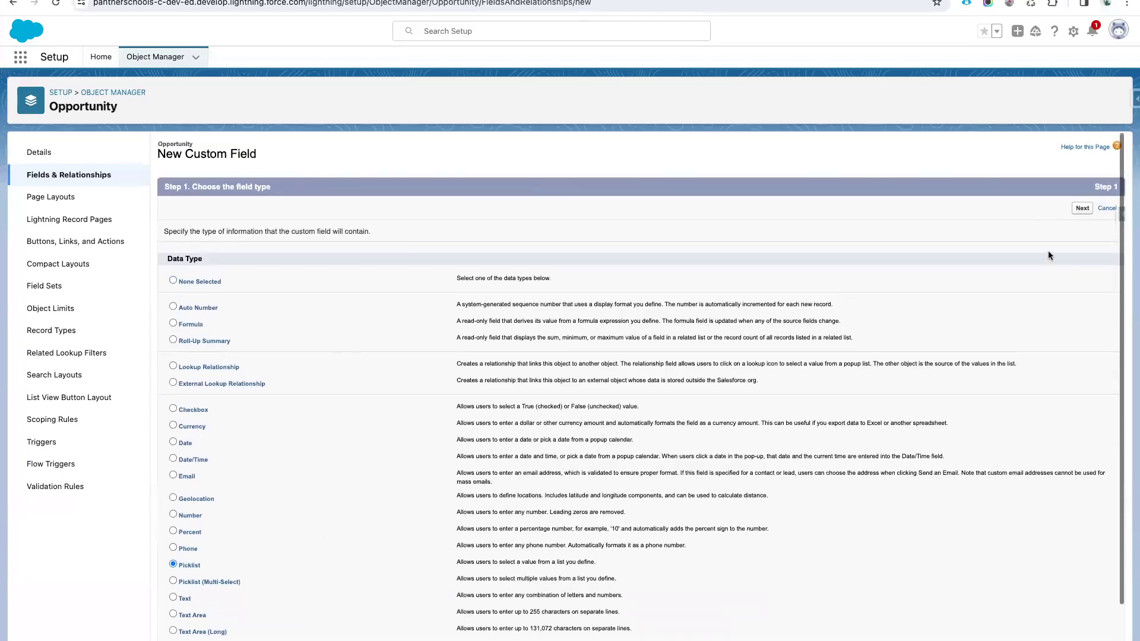
pyautogui.click(1082, 214)
# Label the Opportunity picklist field Region and enter the copied values APAC, EMER, AMEA and Canada
pyautogui.click(391, 231)
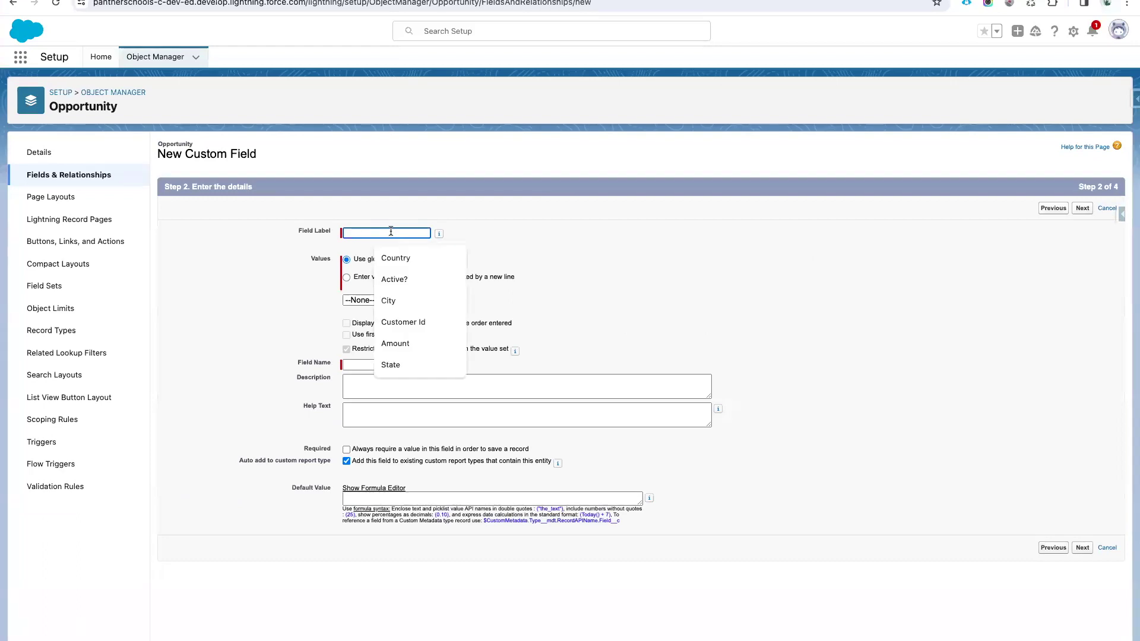
pyautogui.write('Reg')
pyautogui.click(400, 262)
pyautogui.click(380, 276)
pyautogui.click(370, 335)
pyautogui.press('super+v')
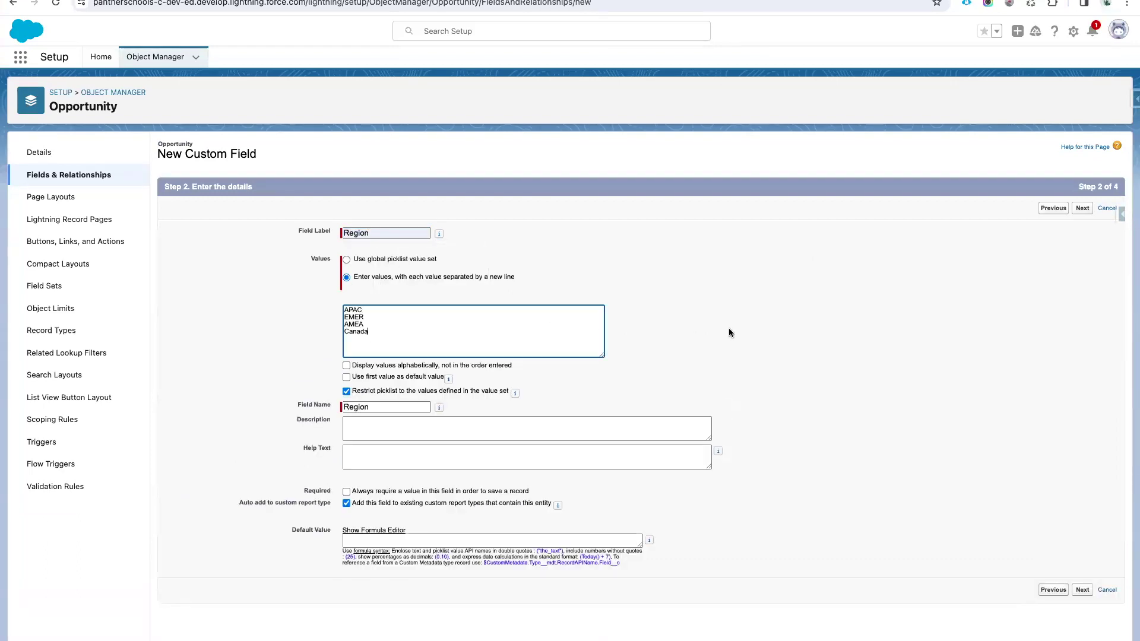
# Accept the default field-level security and page layouts for the Opportunity Region field and save it
pyautogui.click(1081, 208)
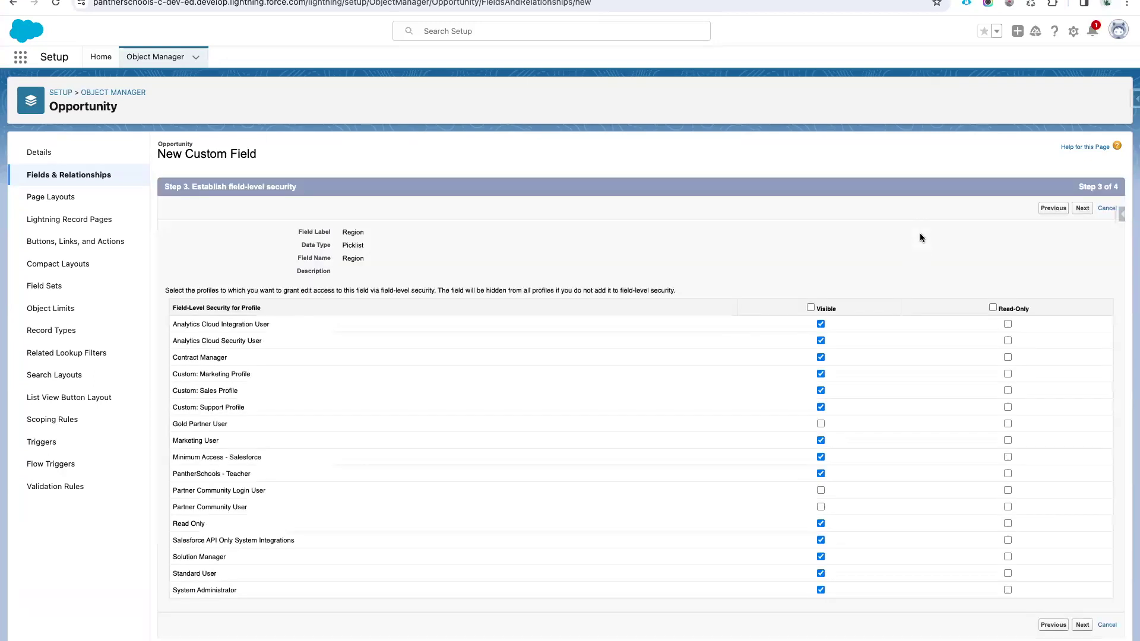
pyautogui.click(1082, 210)
pyautogui.click(1086, 210)
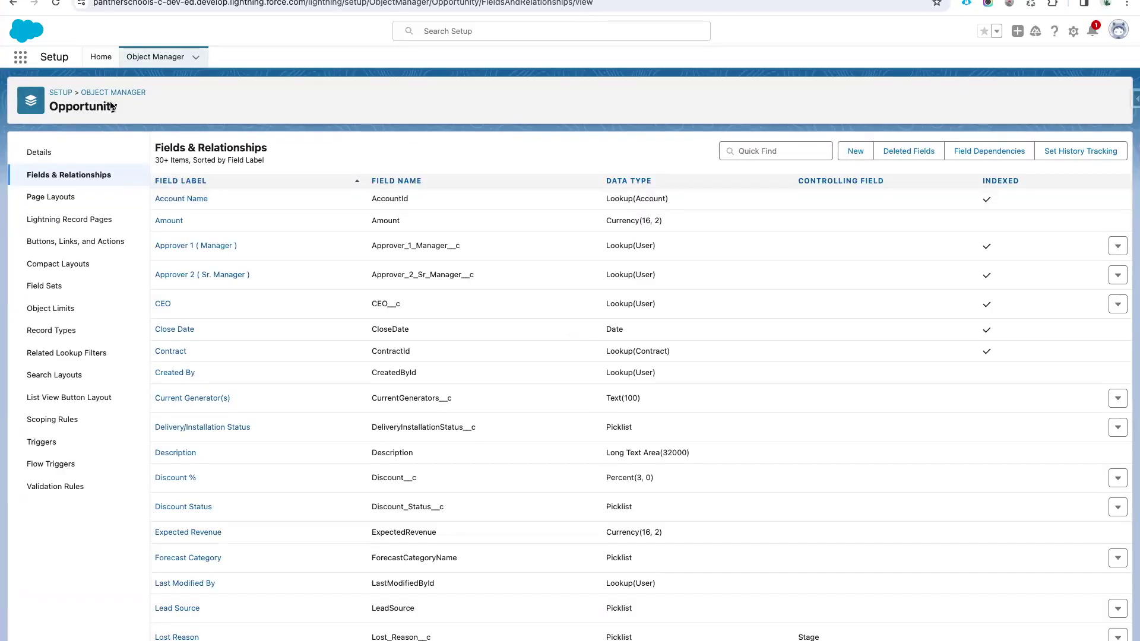
# Find the Contact object in Object Manager and open its Fields & Relationships
pyautogui.click(113, 93)
pyautogui.click(952, 97)
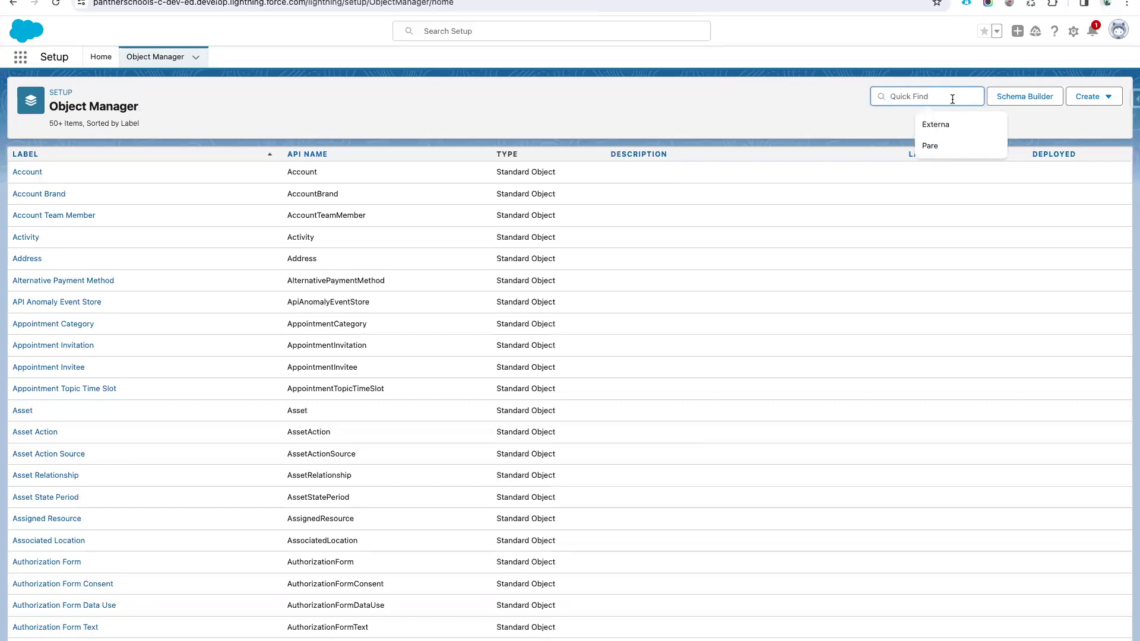
pyautogui.write('Contact')
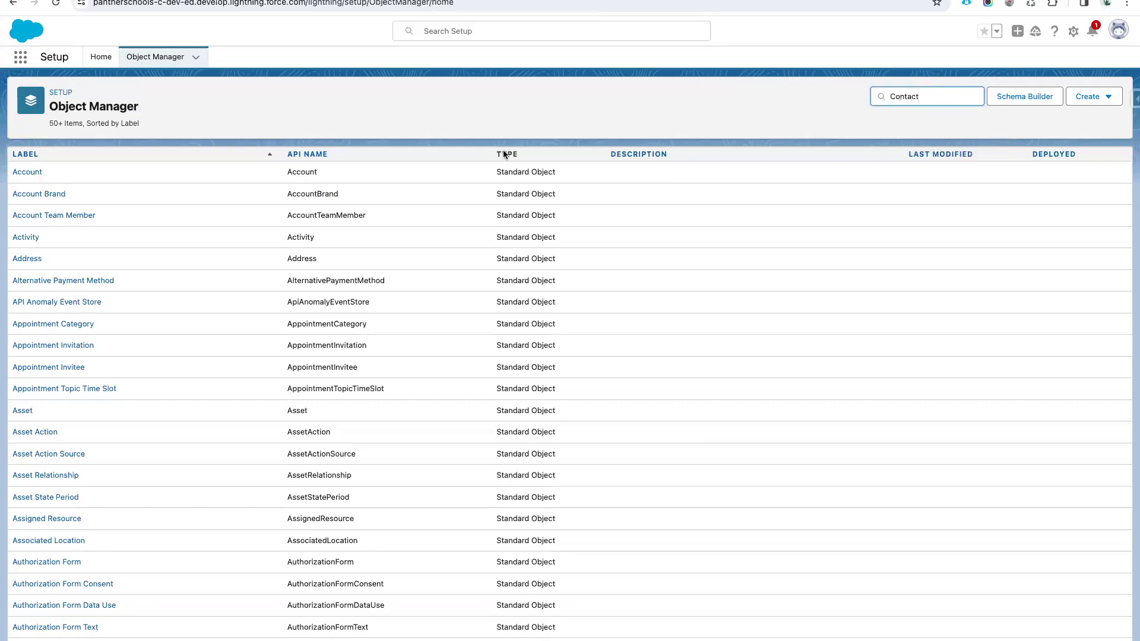
pyautogui.click(26, 172)
pyautogui.click(60, 184)
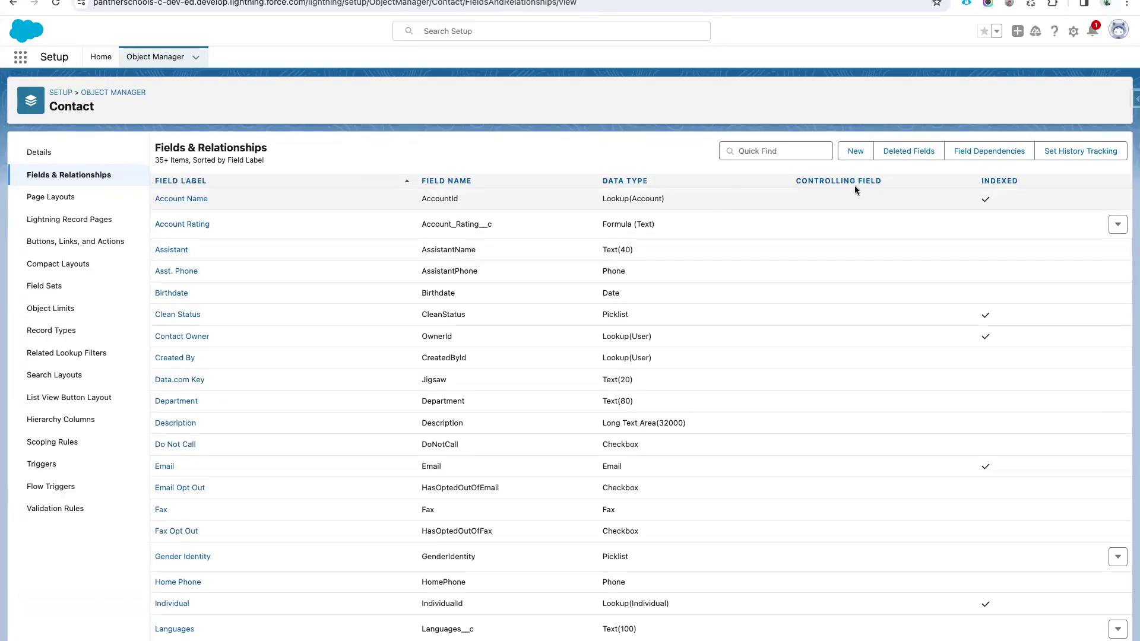
# Start a new custom field on Contact with the Text data type
pyautogui.click(856, 151)
pyautogui.scroll(-2, 252, 400)
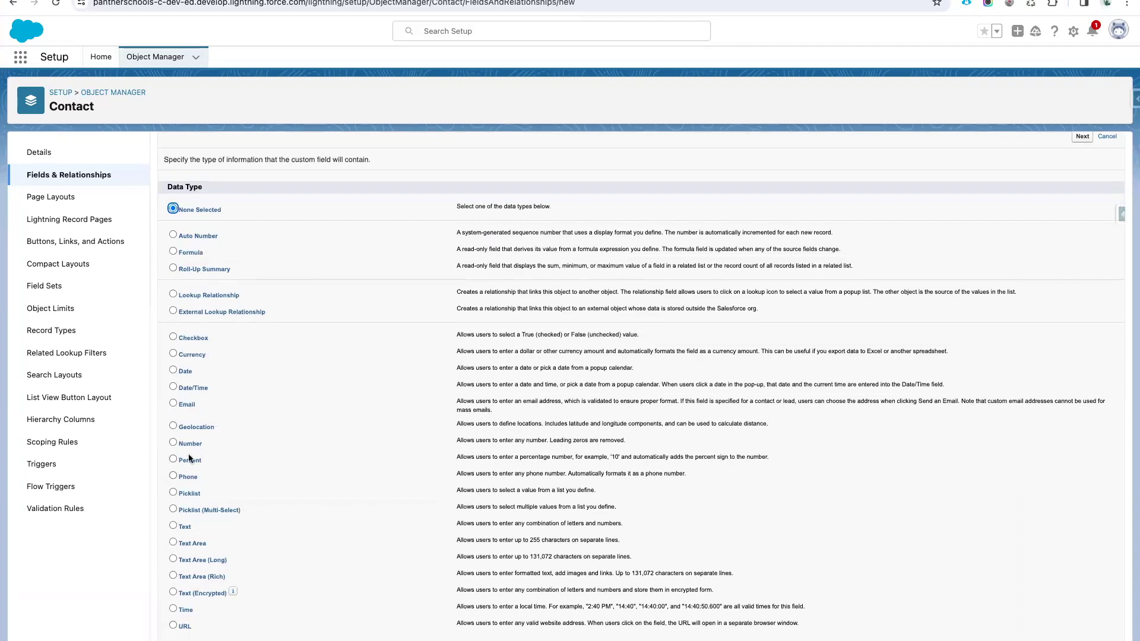
pyautogui.click(190, 528)
pyautogui.scroll(3, 760, 387)
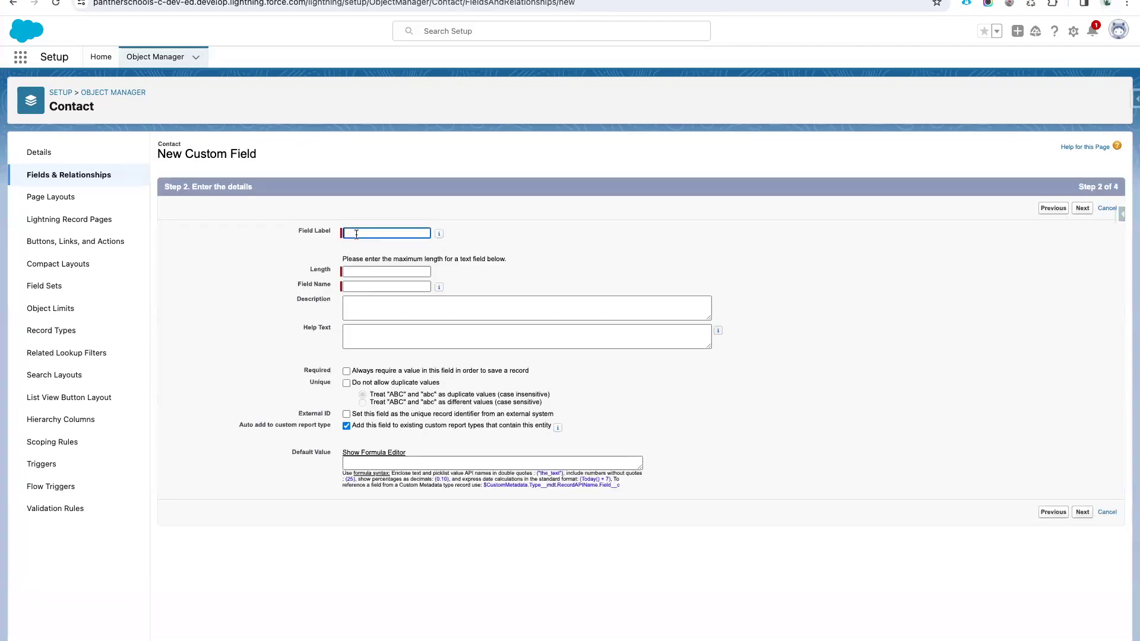
# Label the Contact text field Region and set its length to 255
pyautogui.click(372, 233)
pyautogui.write('Region')
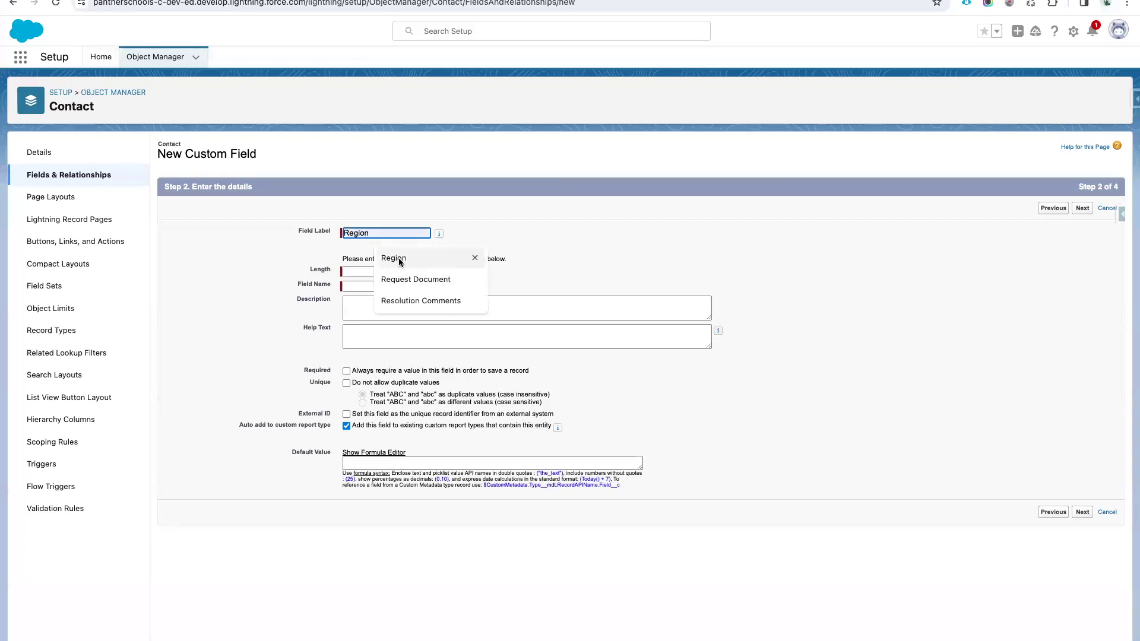
pyautogui.click(393, 257)
pyautogui.click(364, 271)
pyautogui.click(388, 296)
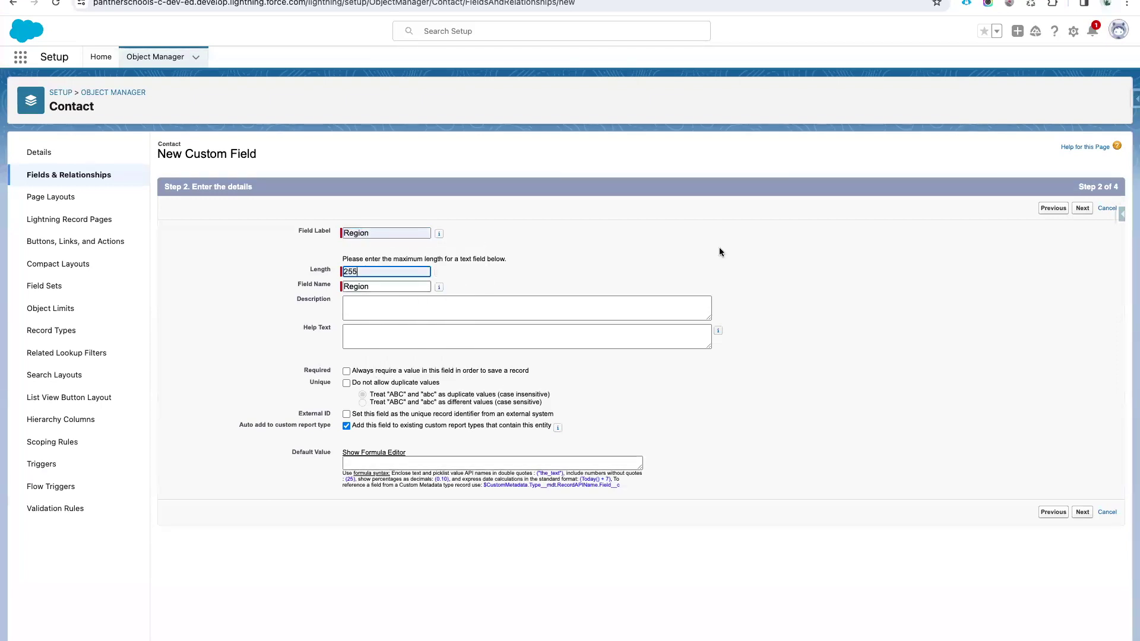
# Make the Contact Region field visible to all profiles, keep it on all page layouts and save it
pyautogui.click(1078, 208)
pyautogui.click(811, 308)
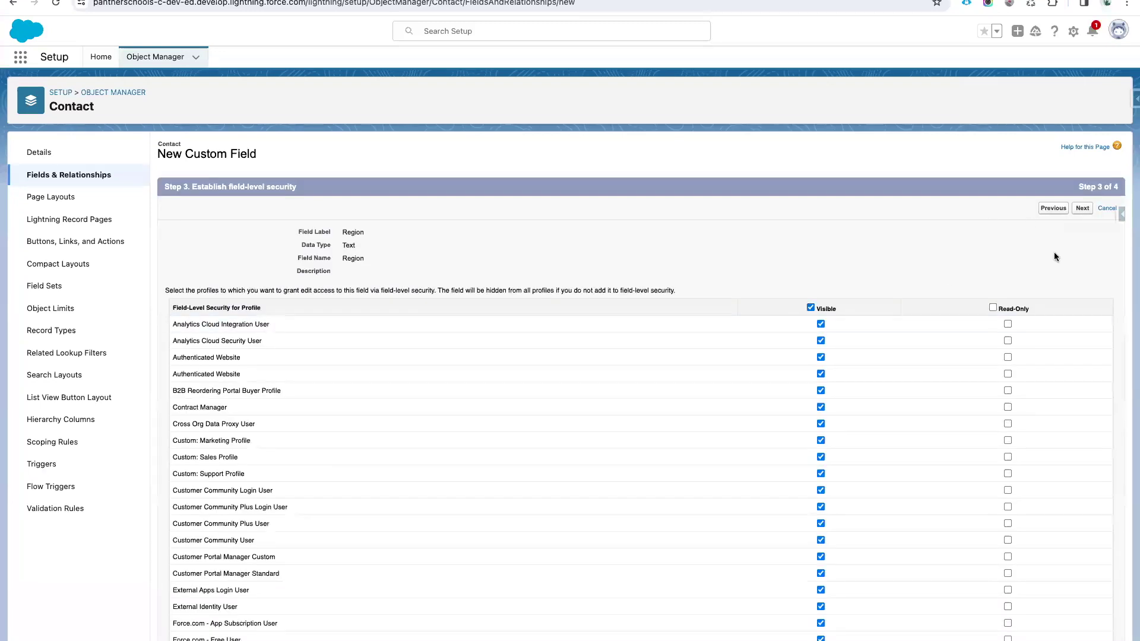
pyautogui.click(1083, 211)
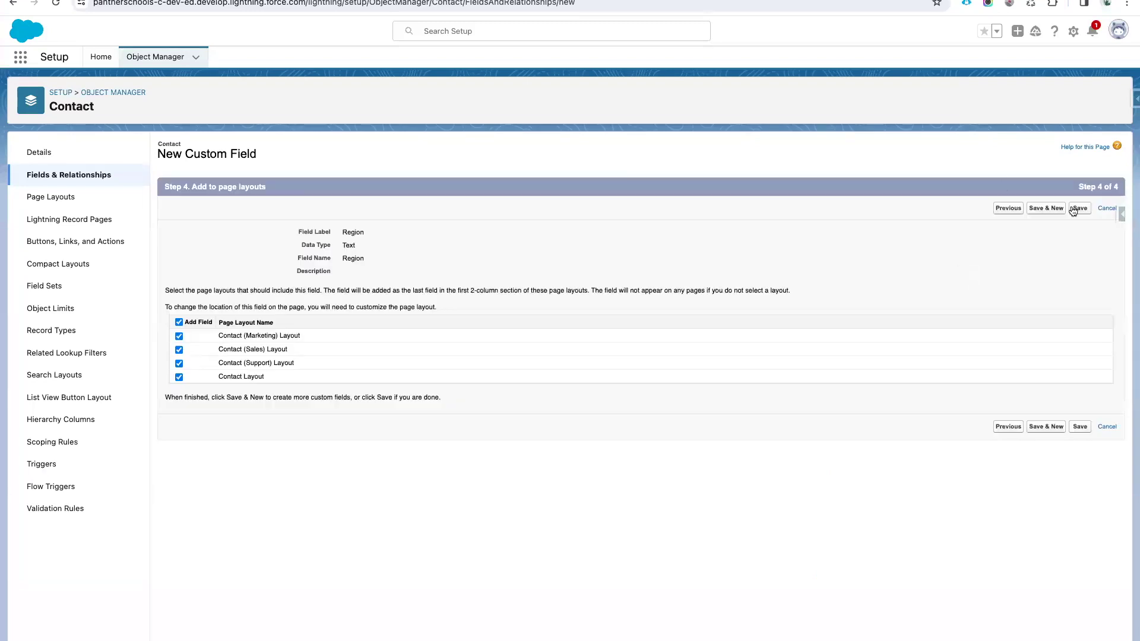
pyautogui.click(1072, 211)
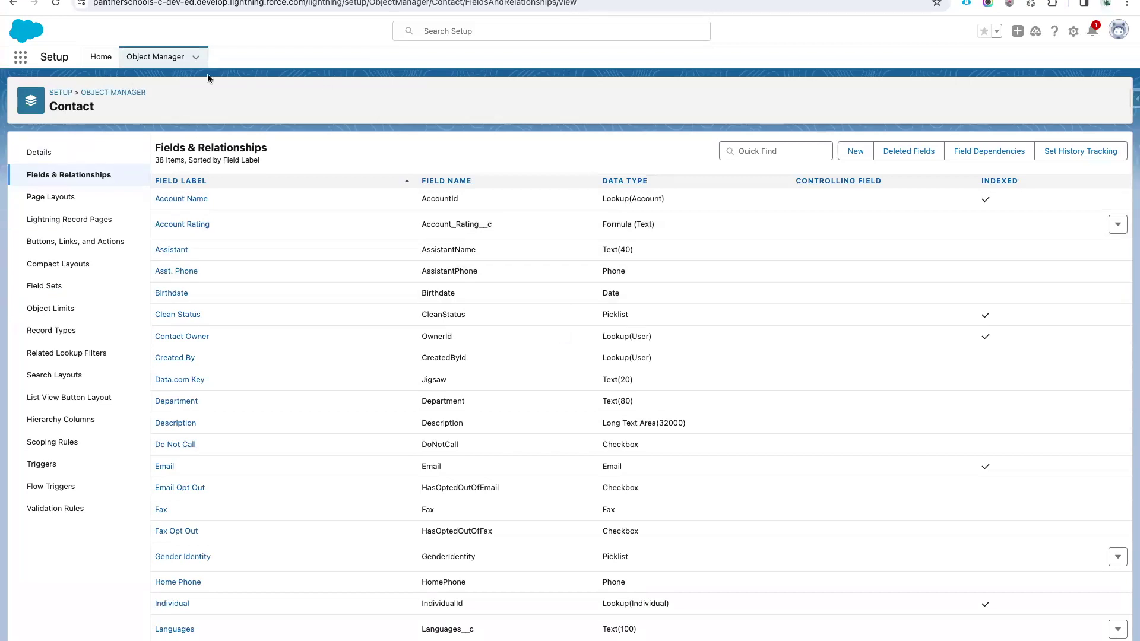
# Return to the lead record, set its Region to APAC and save the record
pyautogui.click(129, 93)
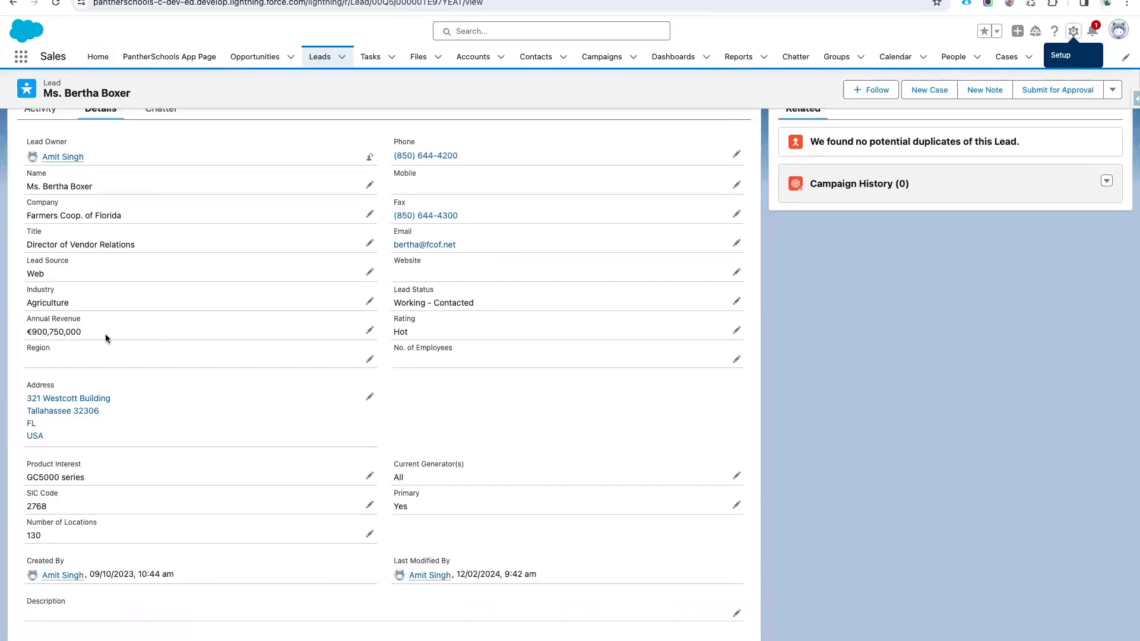
pyautogui.click(369, 360)
pyautogui.click(104, 378)
pyautogui.click(101, 412)
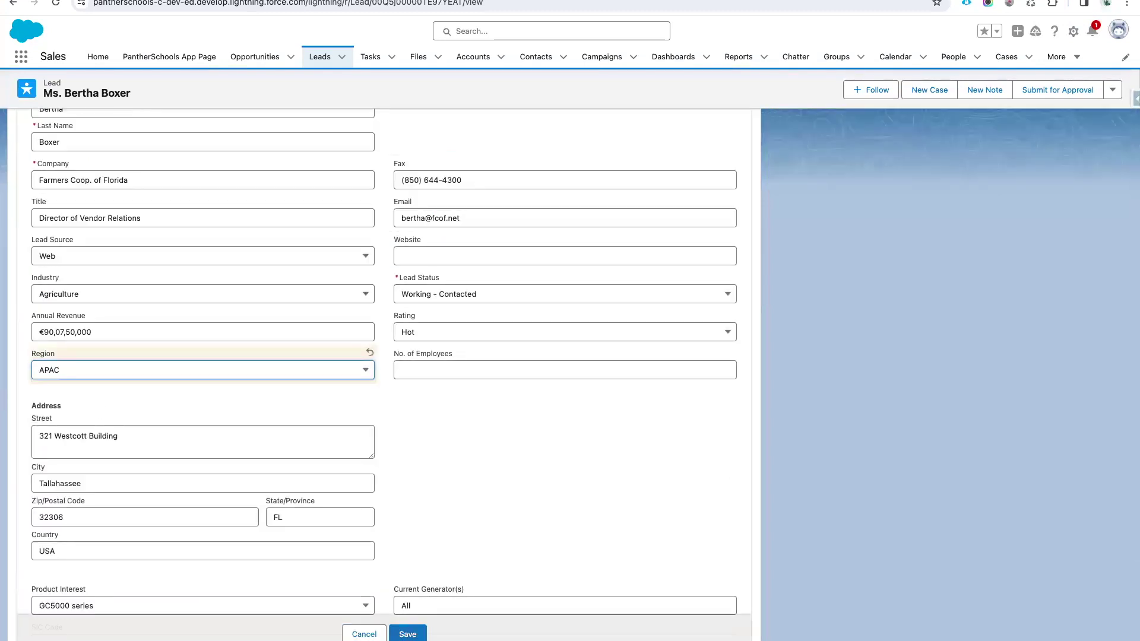
pyautogui.click(407, 634)
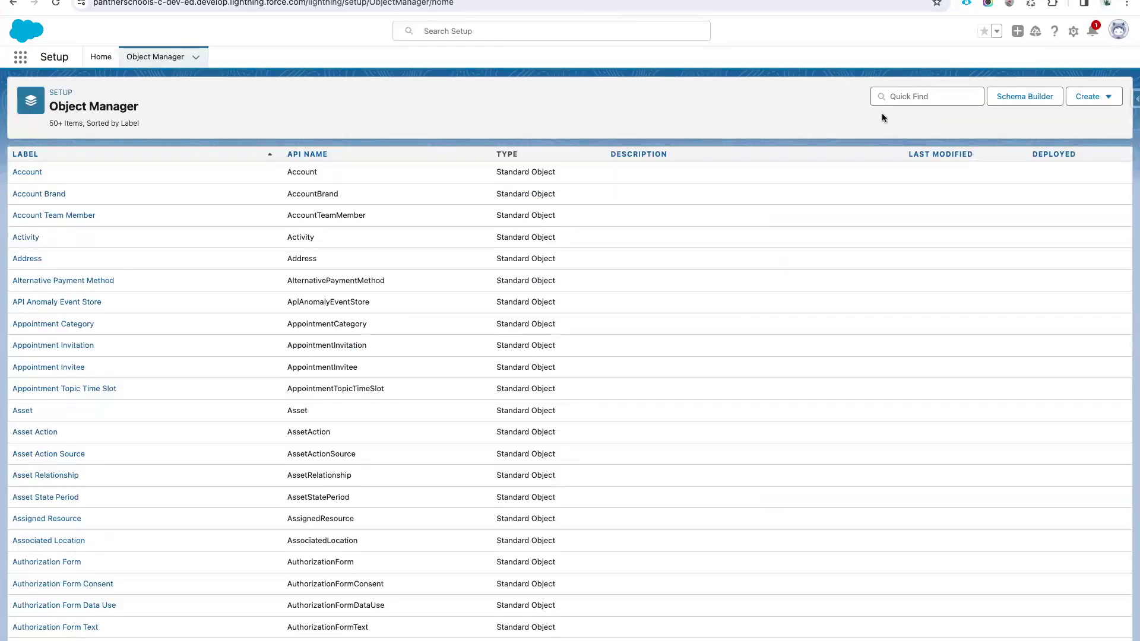
# Search Object Manager for Lead and open the Lead object
pyautogui.click(908, 97)
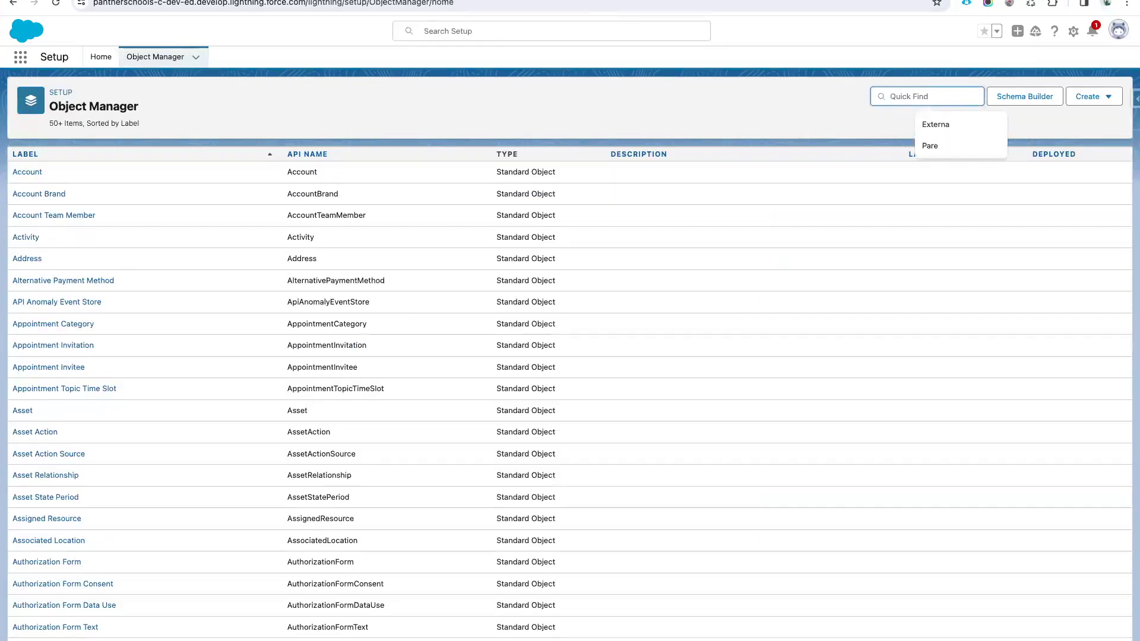
pyautogui.write('Lead')
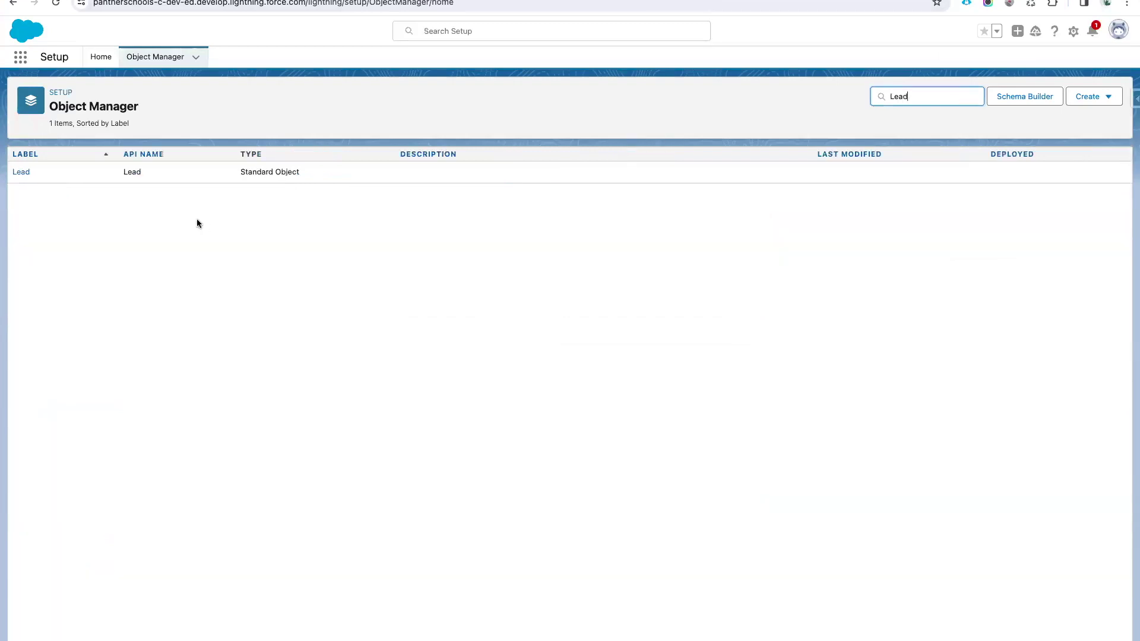
pyautogui.click(21, 172)
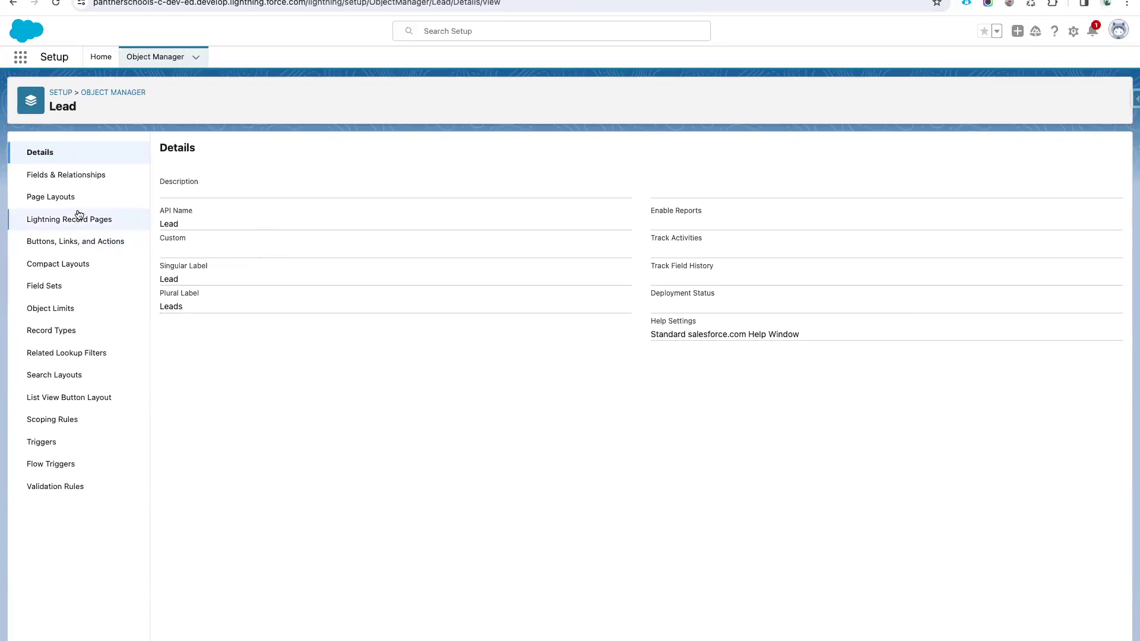
# Open the conversion field mapping from the Lead object's fields and review the custom lead fields mapped to Account
pyautogui.click(68, 176)
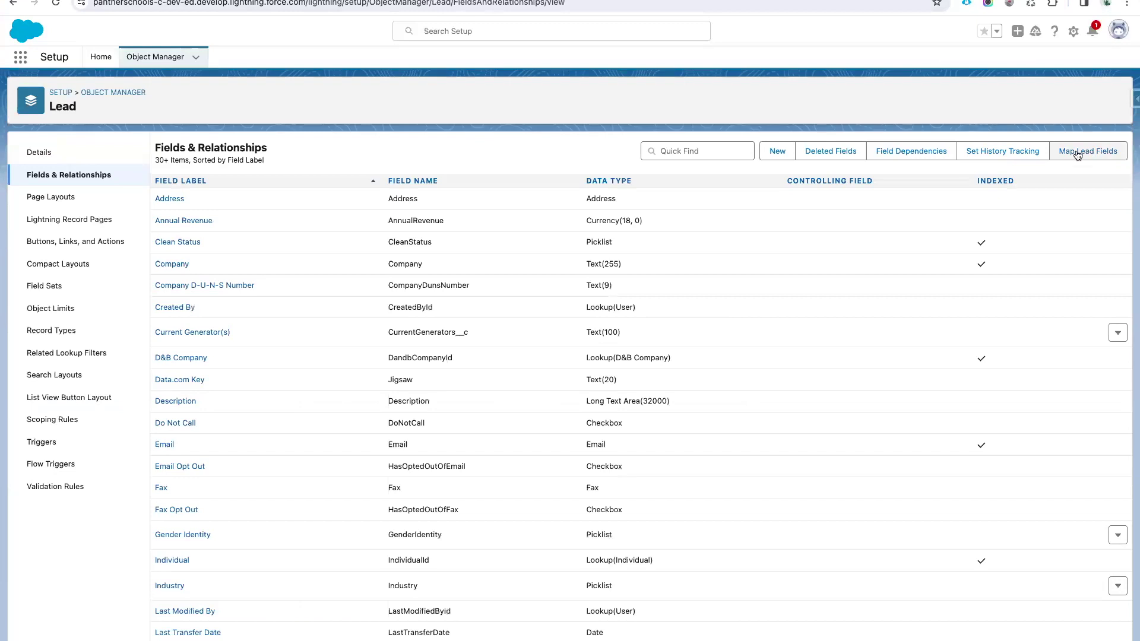
pyautogui.click(1096, 159)
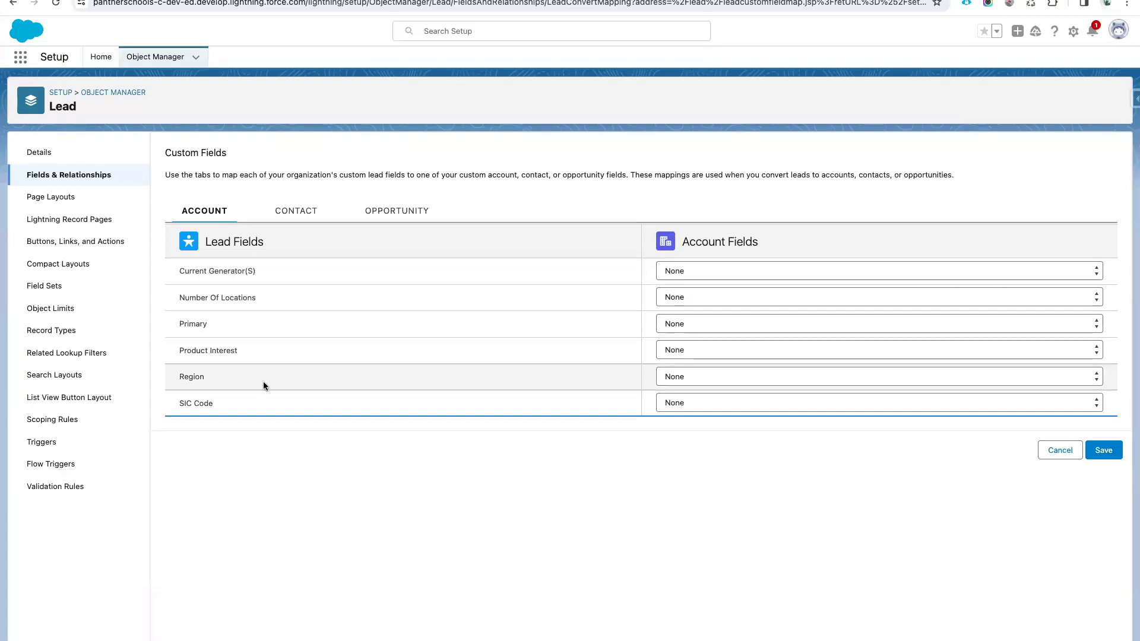
pyautogui.moveTo(212, 375); pyautogui.dragTo(178, 376)
pyautogui.click(216, 378)
pyautogui.moveTo(243, 353); pyautogui.dragTo(165, 350)
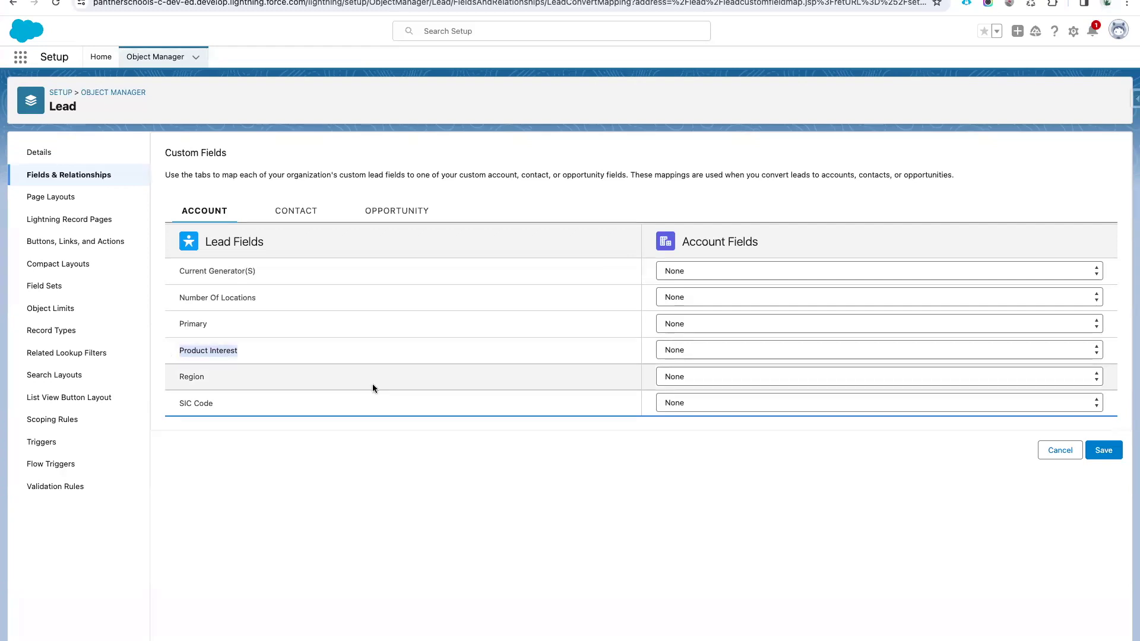
pyautogui.click(225, 369)
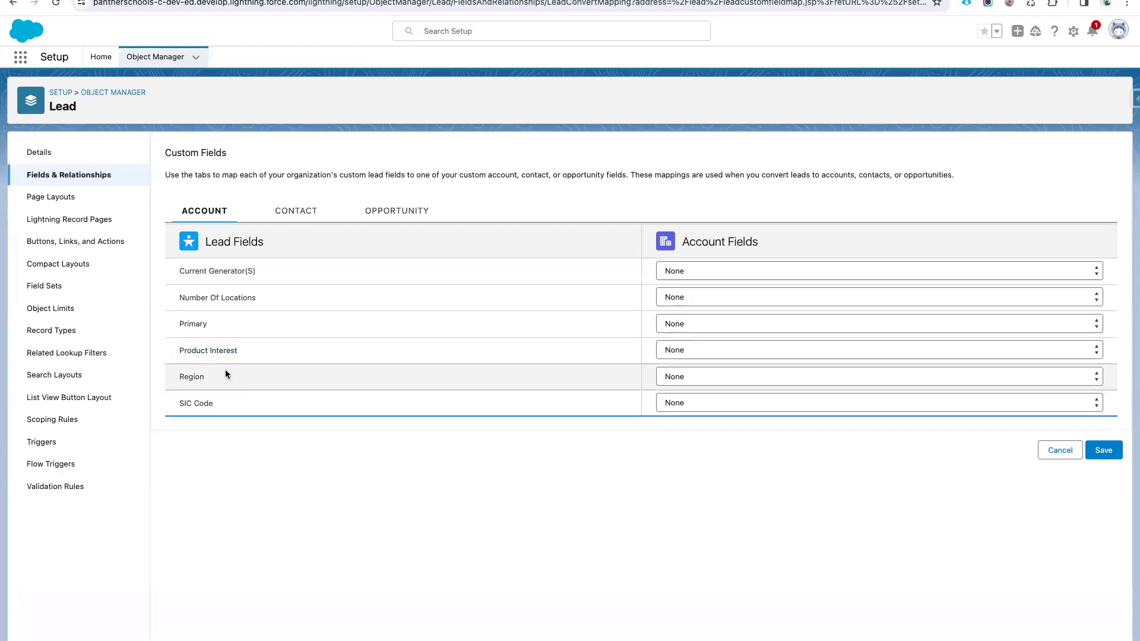
# Map the Lead Region field to the Account Region field and save the mapping
pyautogui.click(685, 378)
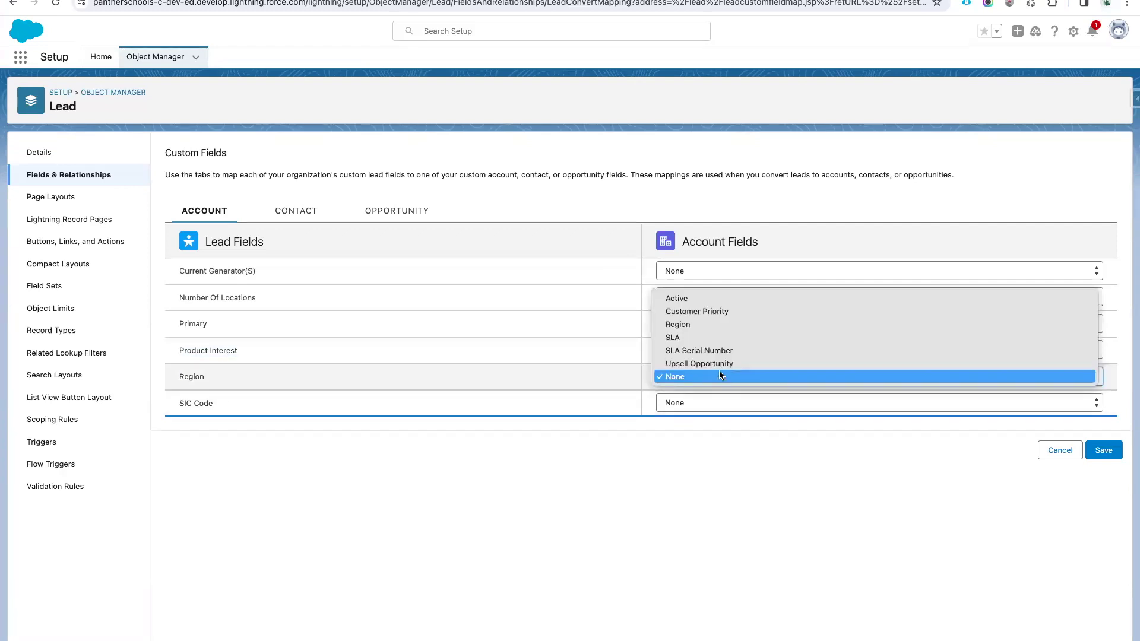
pyautogui.click(701, 325)
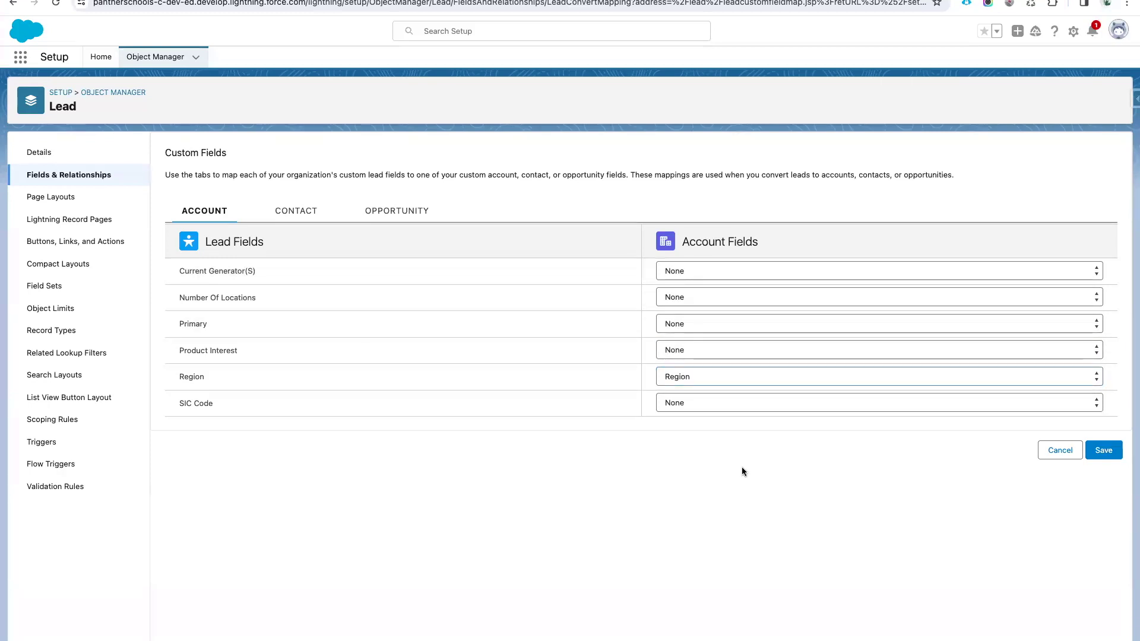
pyautogui.click(1103, 450)
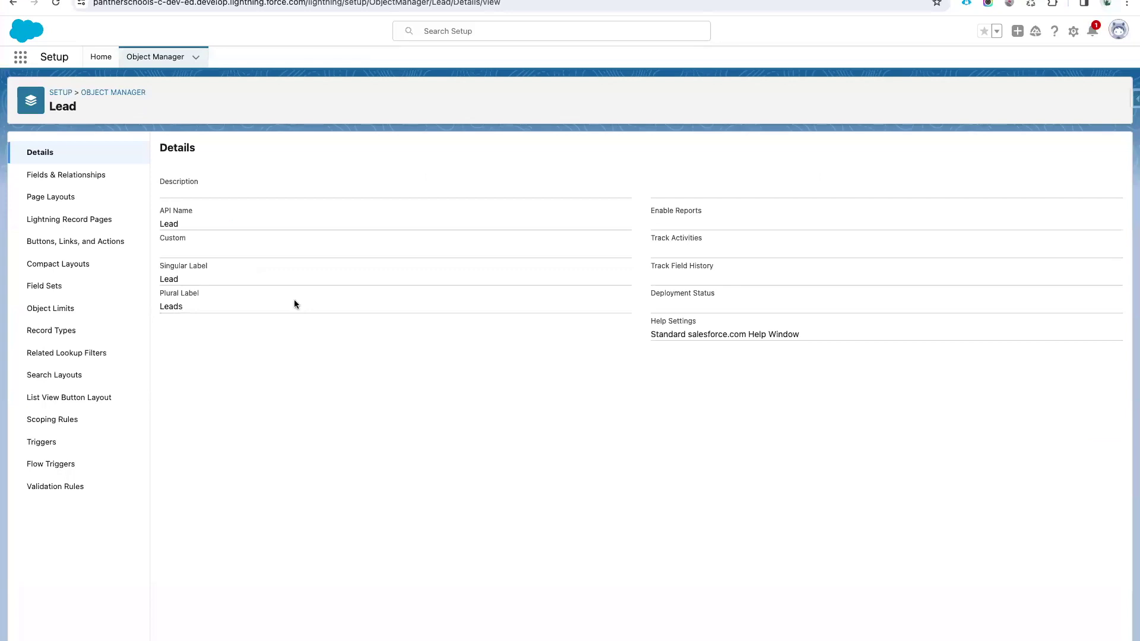
# Reopen the lead field mapping, check the Account Region mapping and map Lead Region to the Contact Region field
pyautogui.click(81, 175)
pyautogui.click(1078, 156)
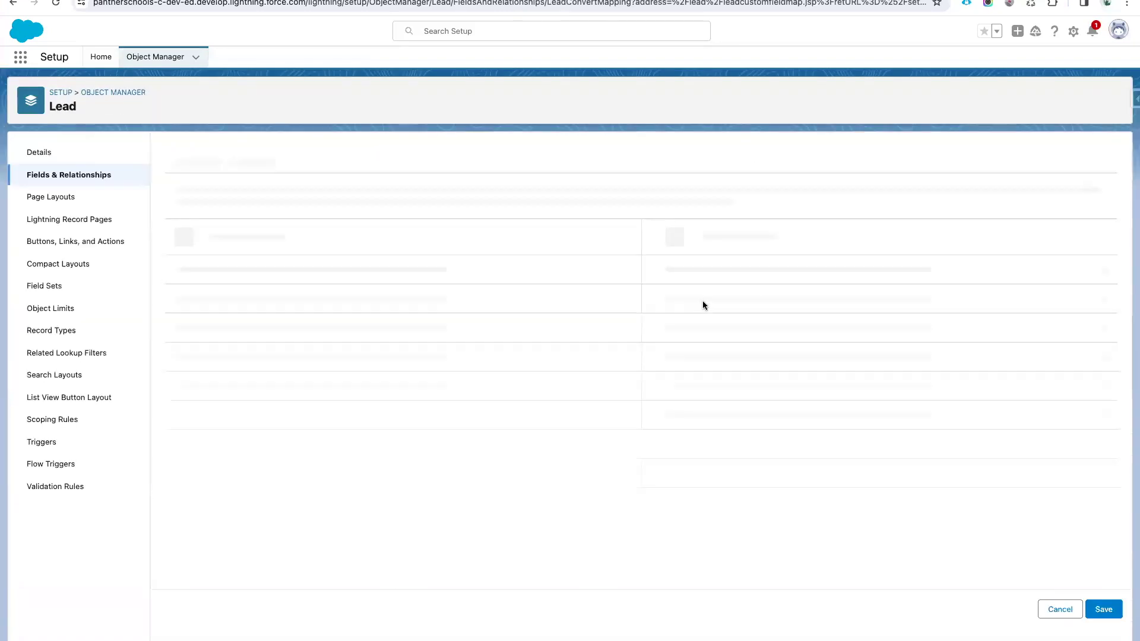
pyautogui.moveTo(209, 376); pyautogui.dragTo(178, 377)
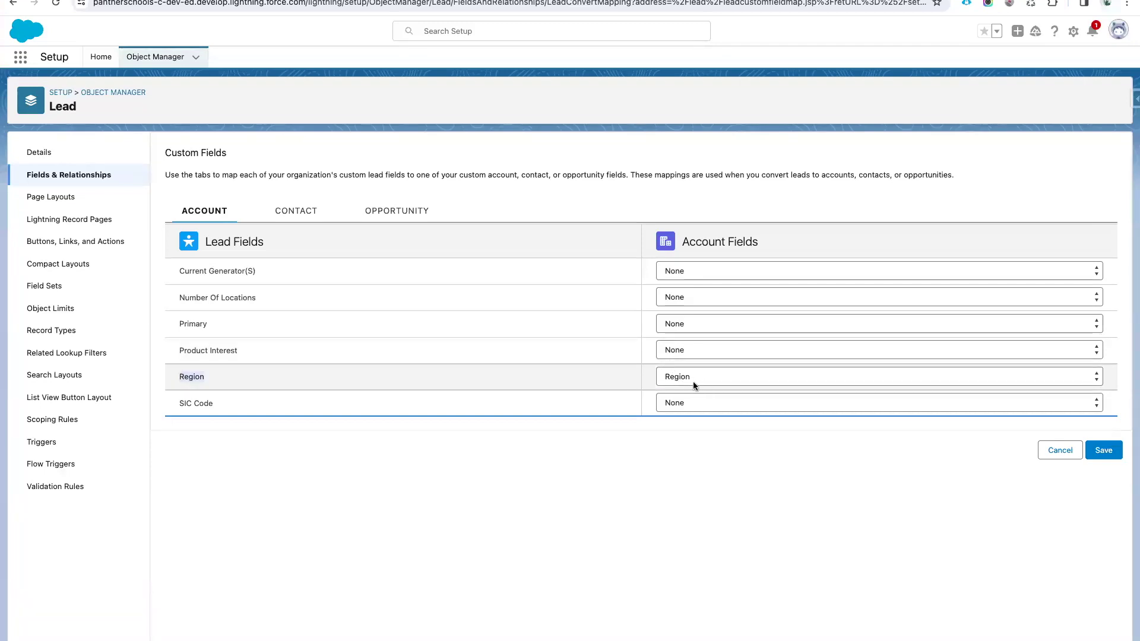
pyautogui.click(300, 221)
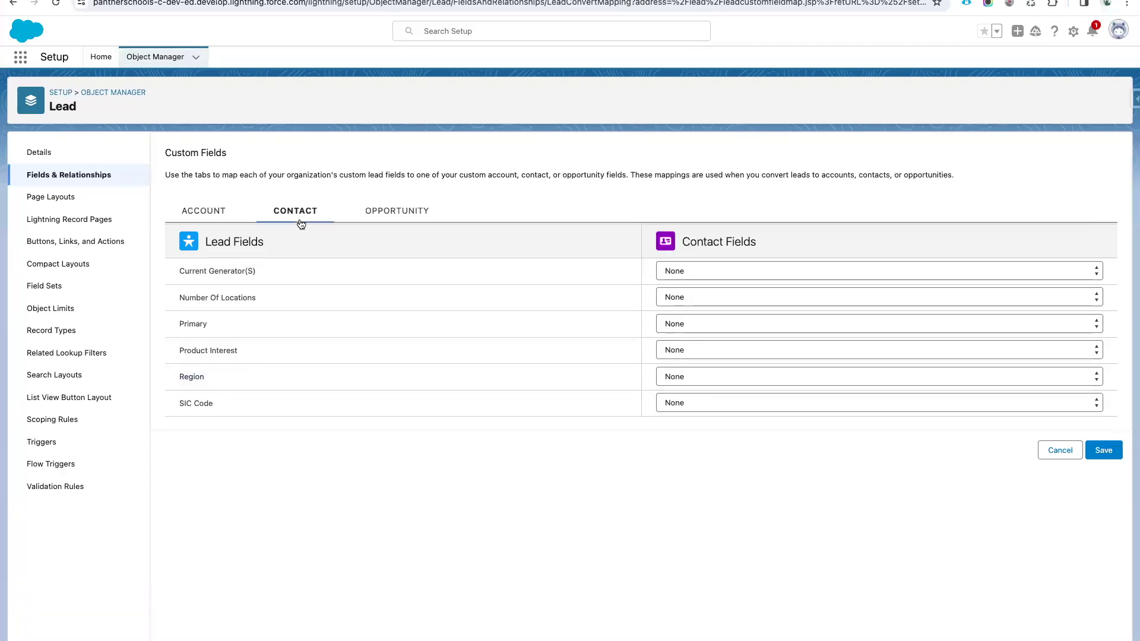
pyautogui.click(685, 378)
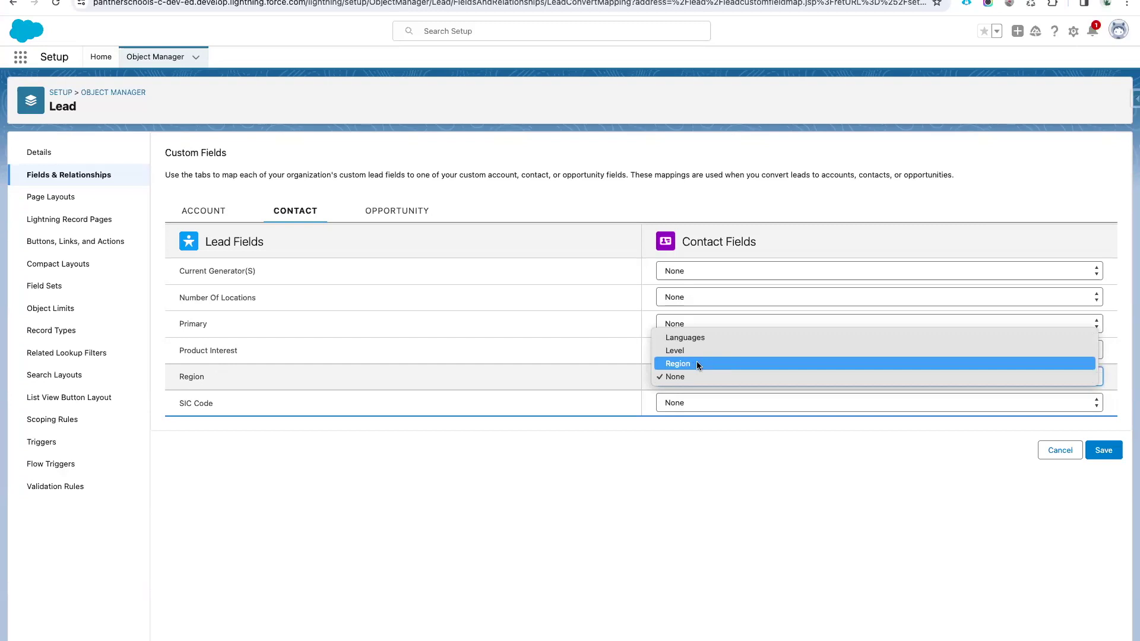
pyautogui.click(697, 364)
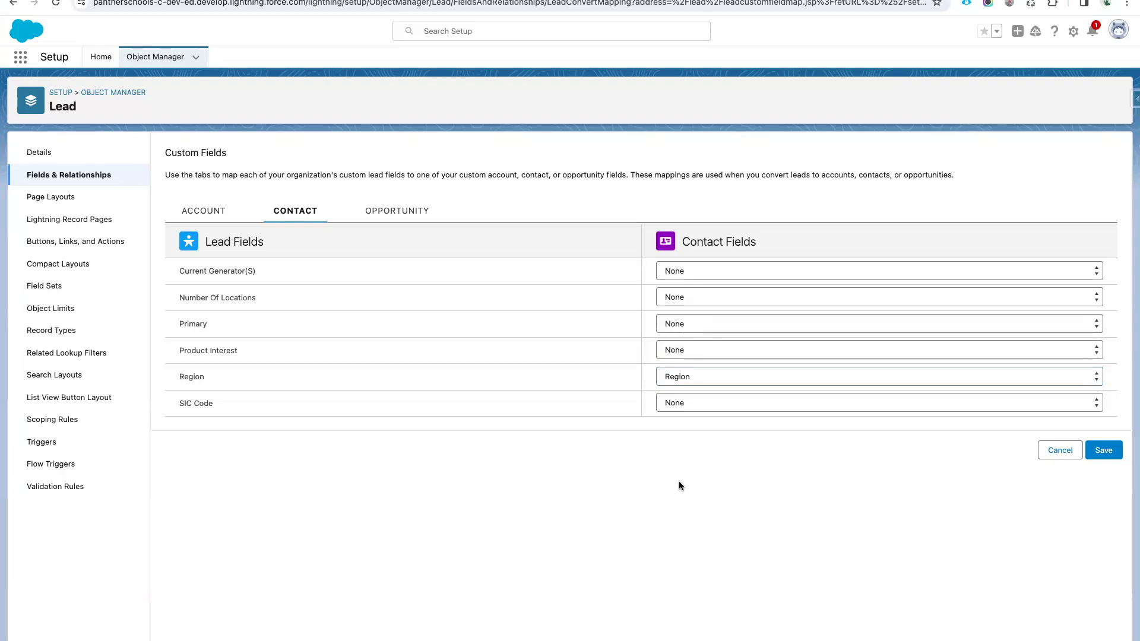
# Map the Lead Region field to the Opportunity Region field and save the mappings
pyautogui.click(404, 216)
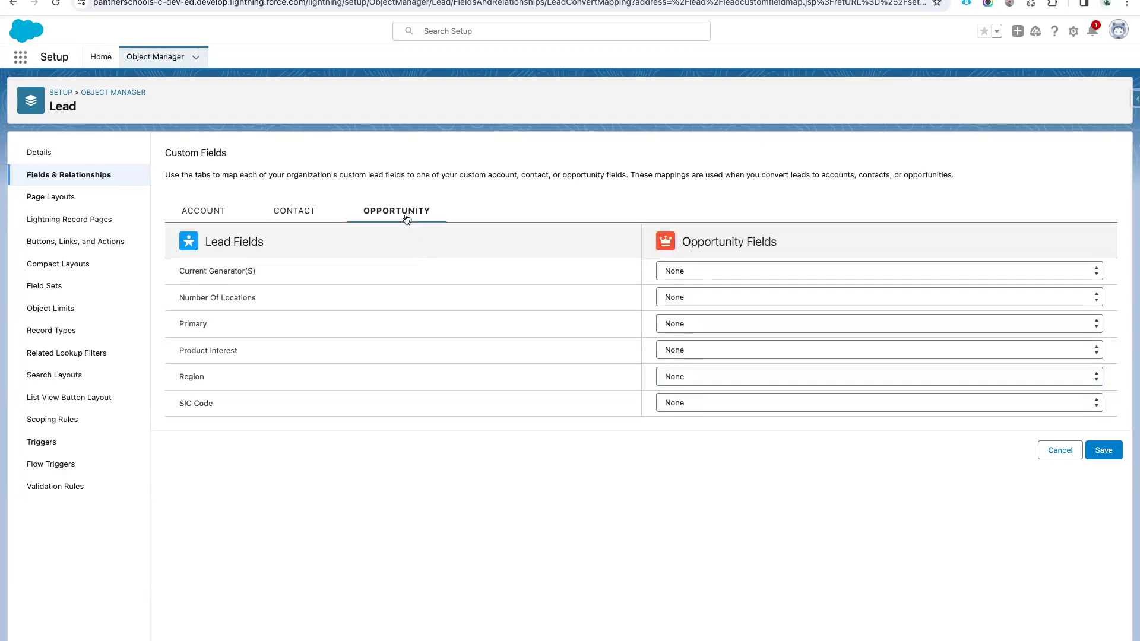
pyautogui.click(686, 377)
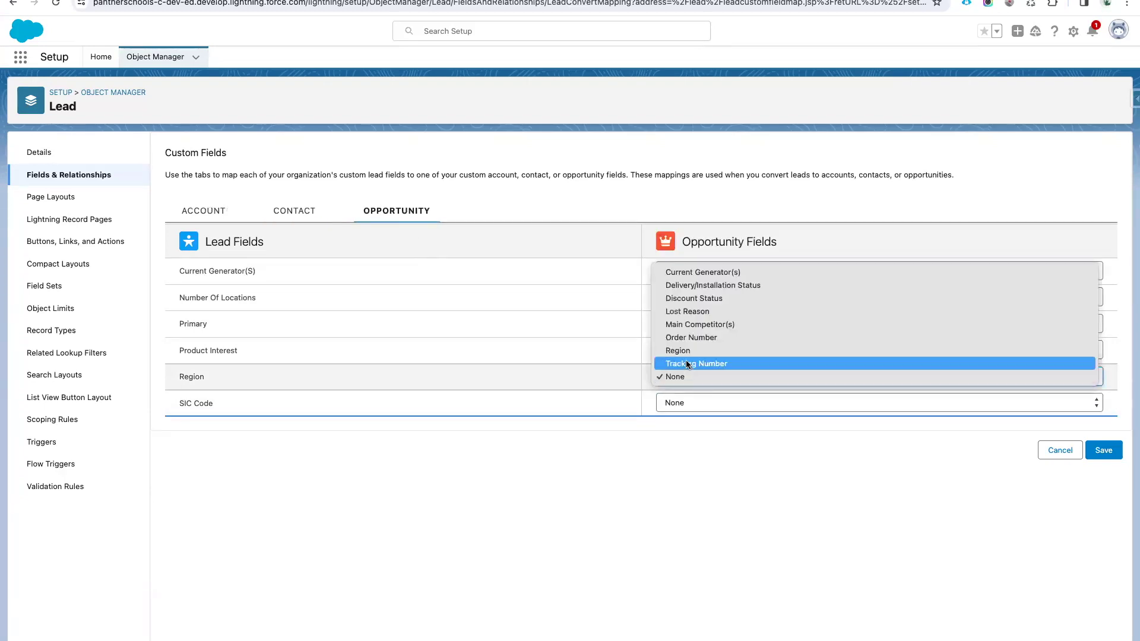
pyautogui.click(687, 353)
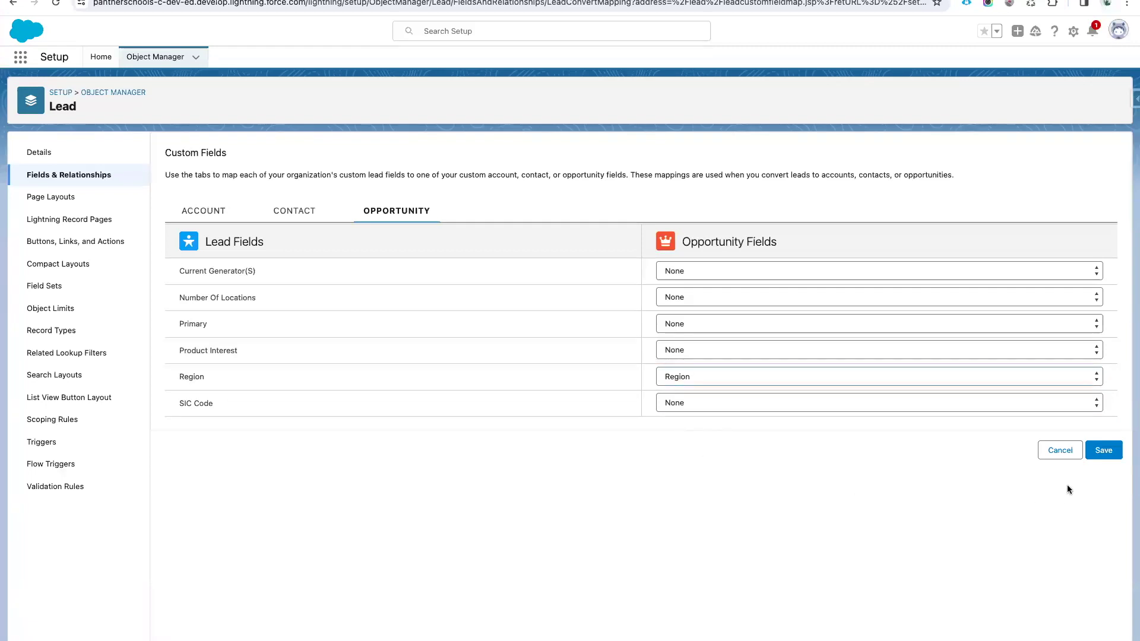
pyautogui.click(1102, 449)
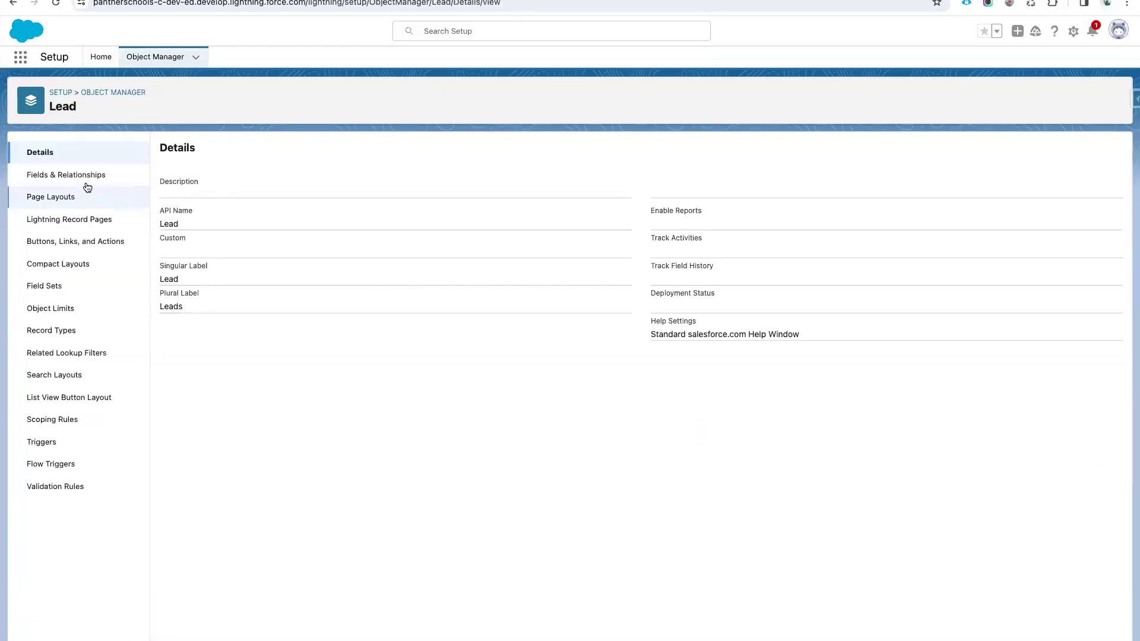
# Review the Account, Contact and Opportunity mappings for Lead Region, and check the Region value on the lead record
pyautogui.click(66, 176)
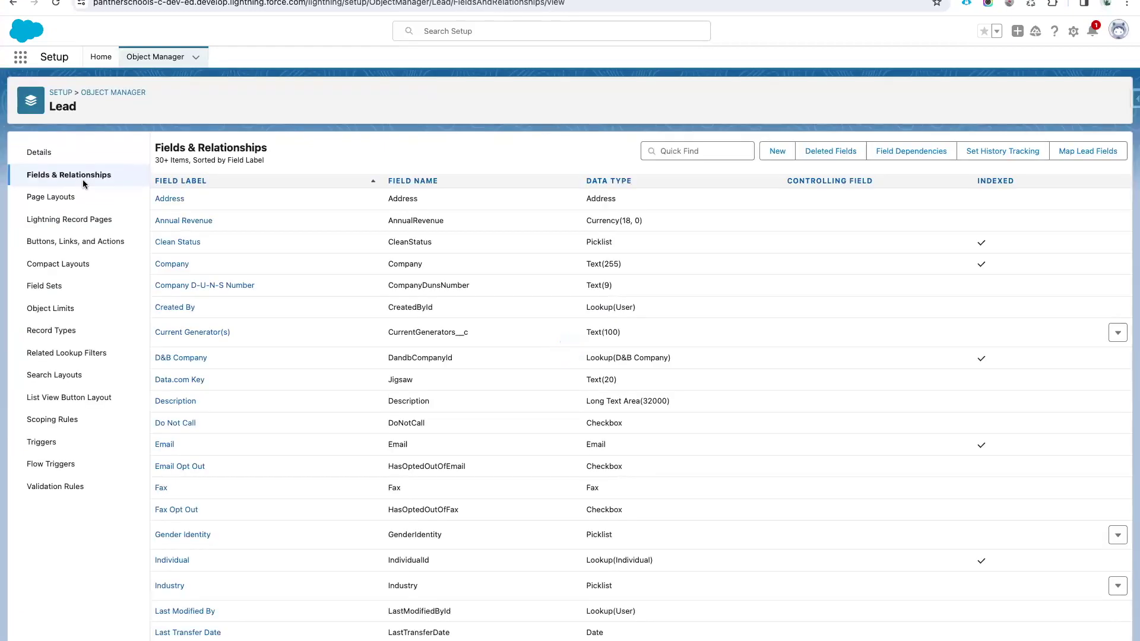
pyautogui.click(1088, 156)
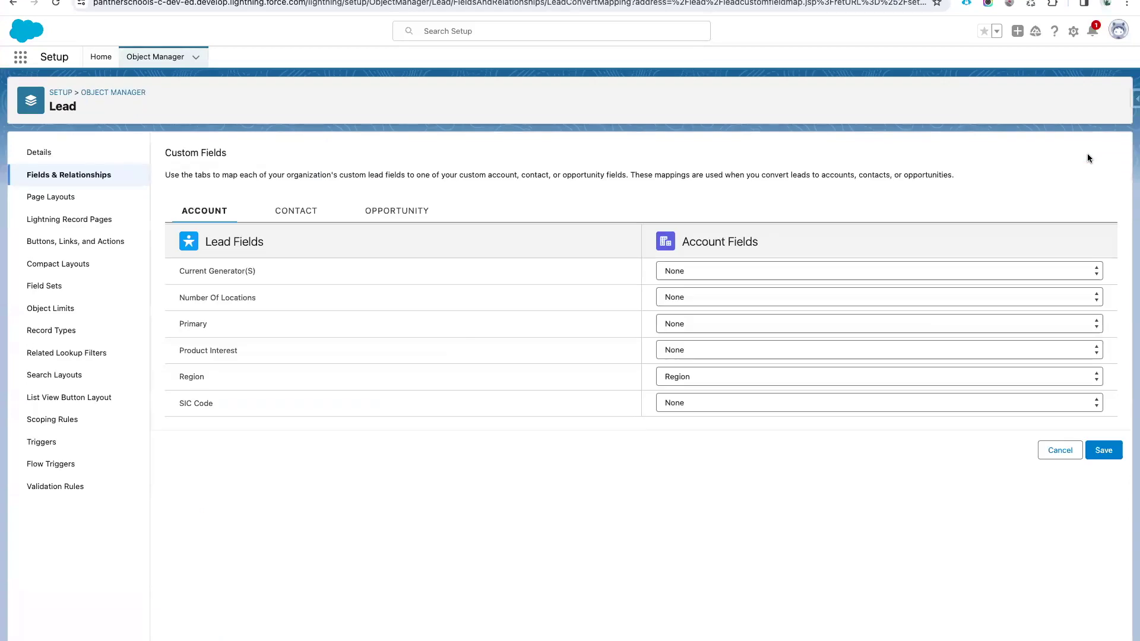
pyautogui.click(301, 221)
pyautogui.click(393, 220)
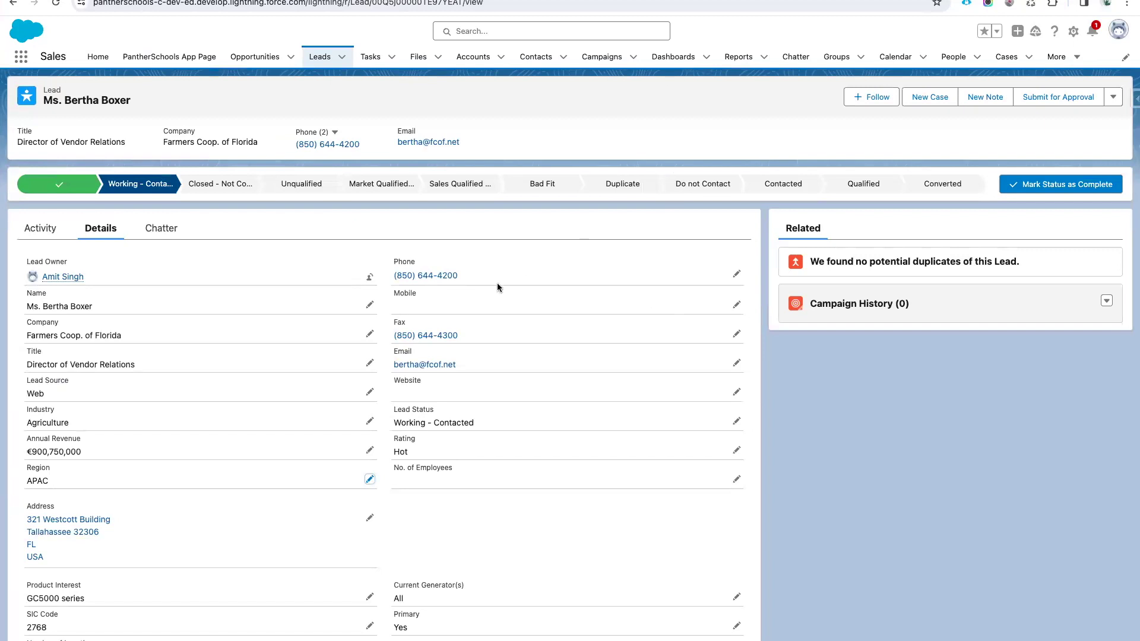
pyautogui.moveTo(57, 486); pyautogui.dragTo(23, 485)
pyautogui.click(928, 193)
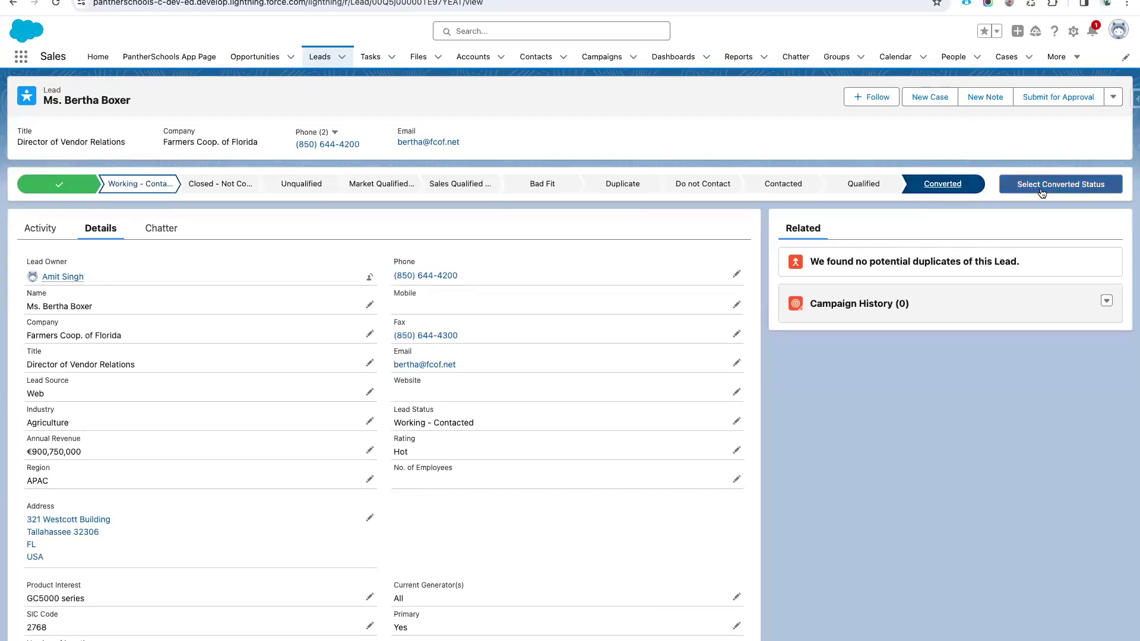
pyautogui.click(1113, 99)
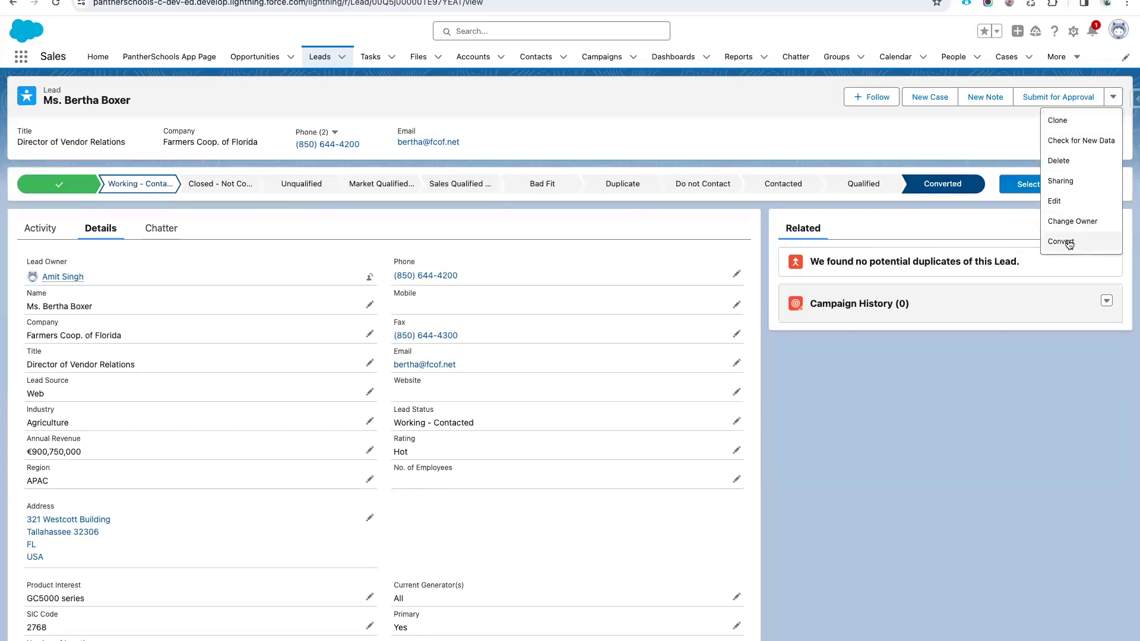
pyautogui.click(935, 142)
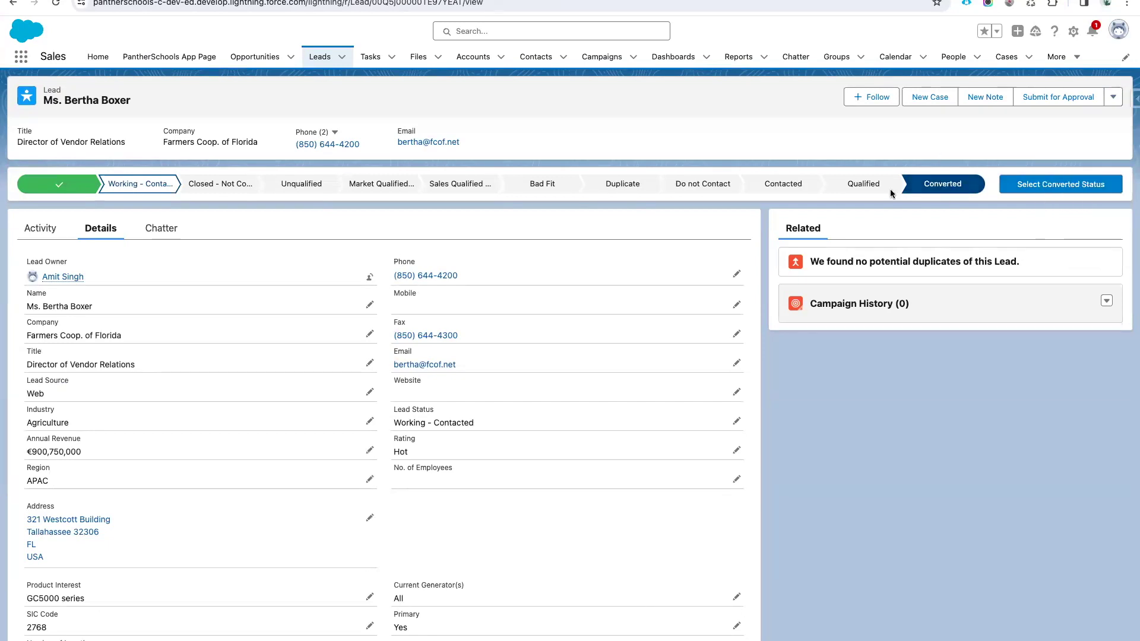
pyautogui.click(834, 184)
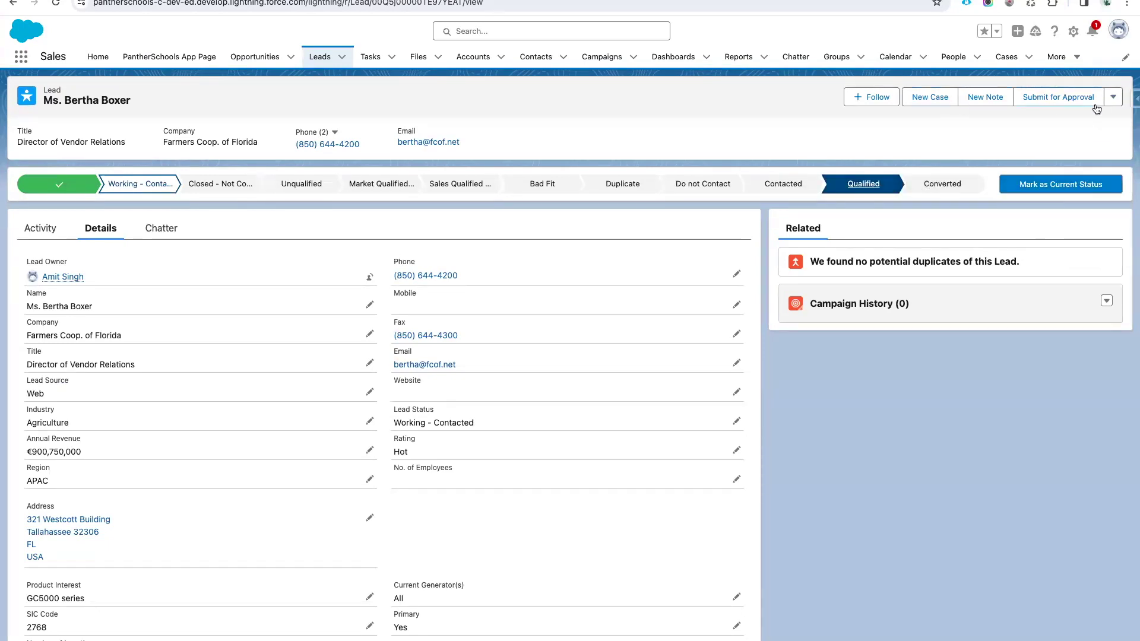
# Open the conversion of the lead record and check the new account and contact it is set to create
pyautogui.click(1113, 98)
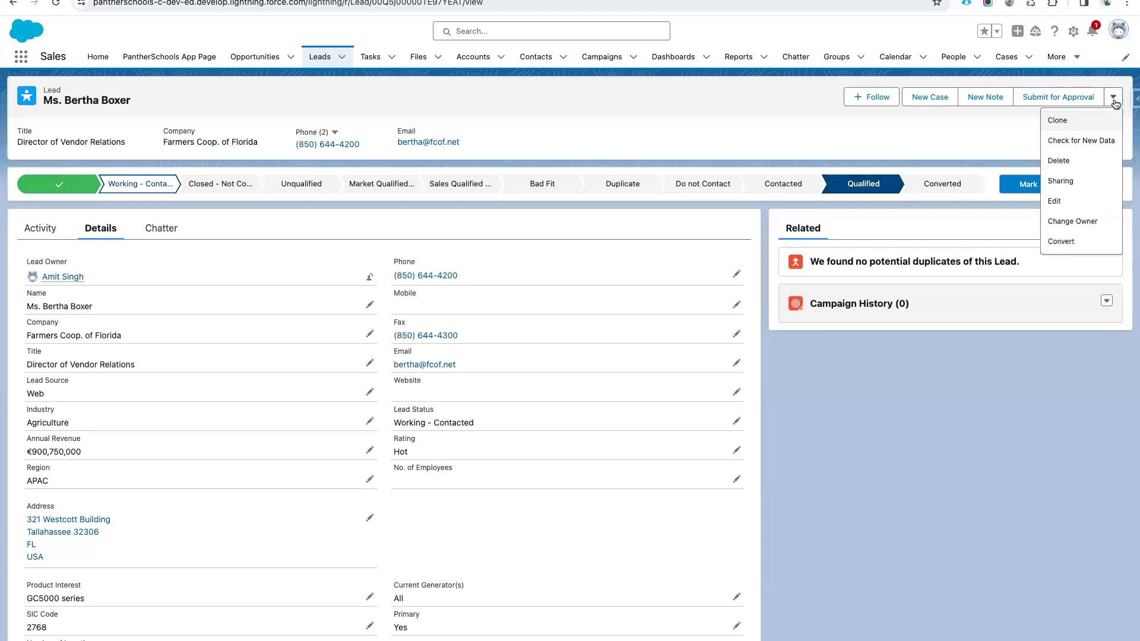
pyautogui.click(1070, 242)
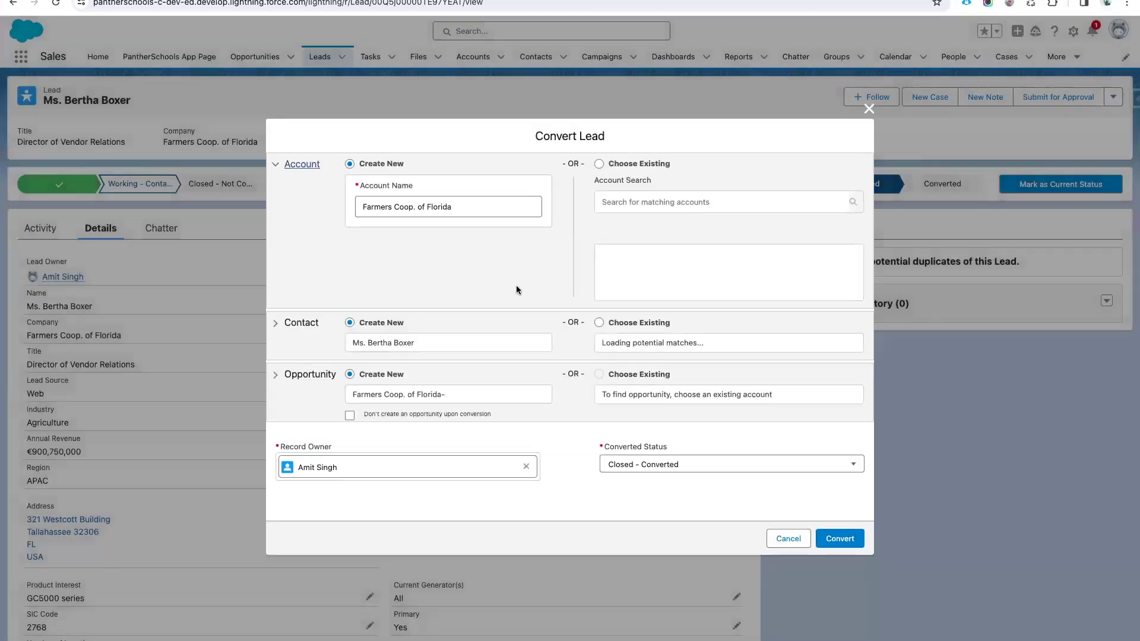
pyautogui.moveTo(467, 207); pyautogui.dragTo(354, 211)
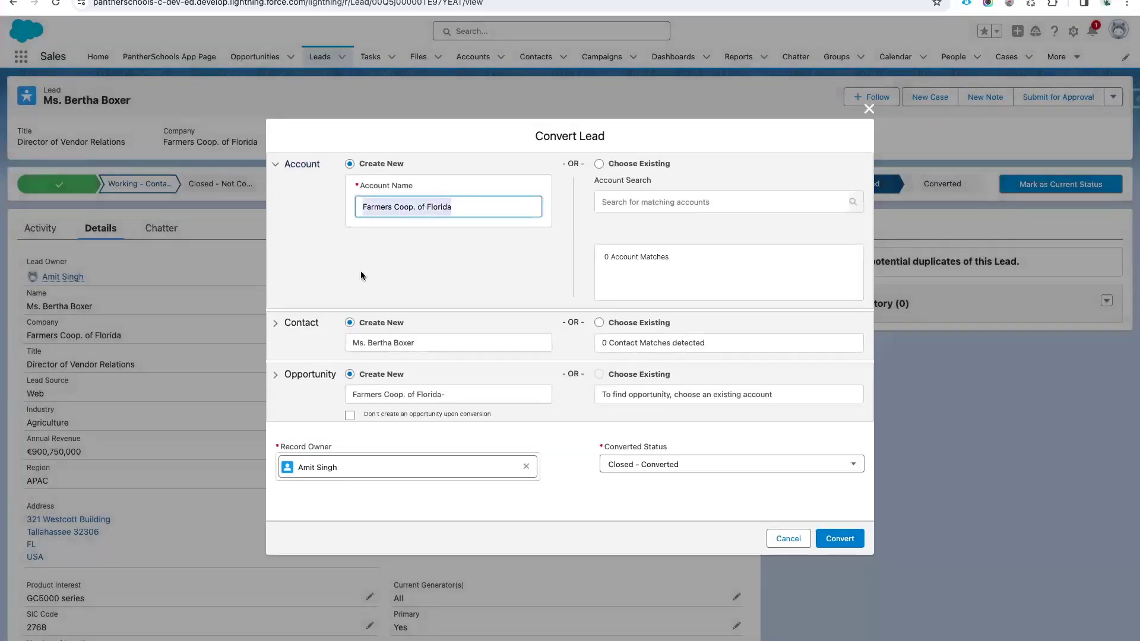
pyautogui.click(419, 344)
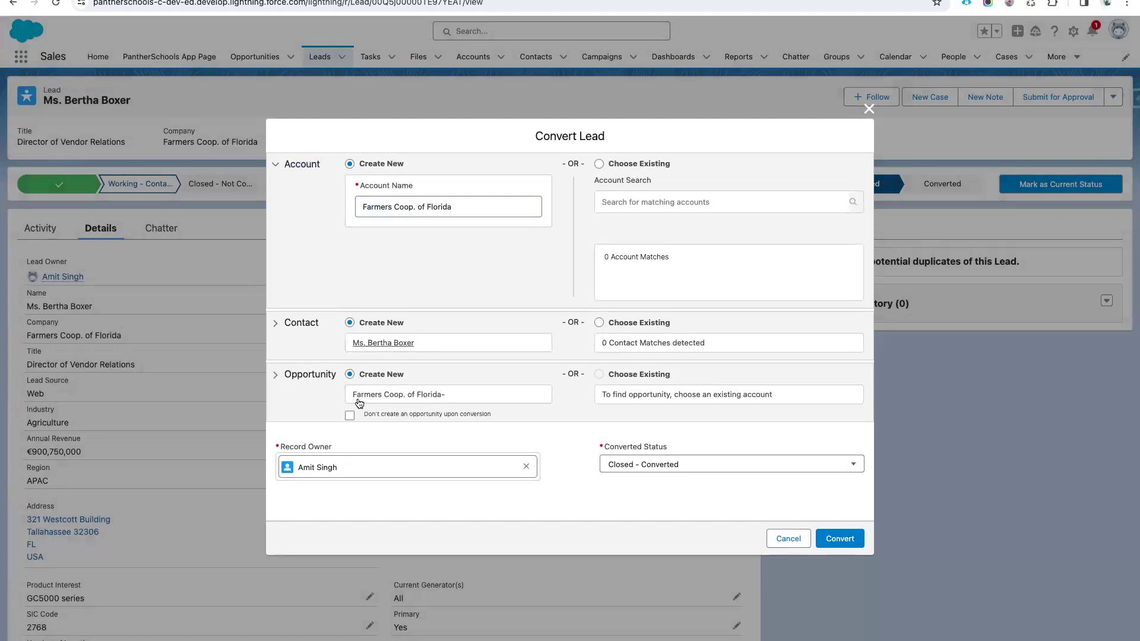
# Convert the Farmers Coop. of Florida lead, open the opportunity it creates and check its Region field
pyautogui.click(829, 538)
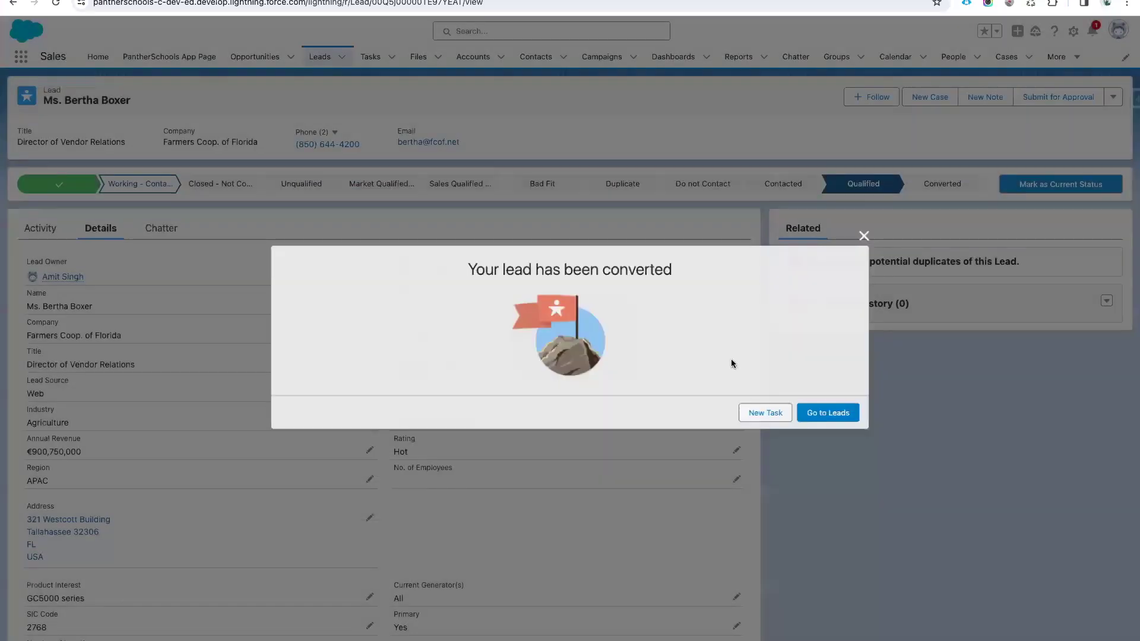
pyautogui.click(741, 370)
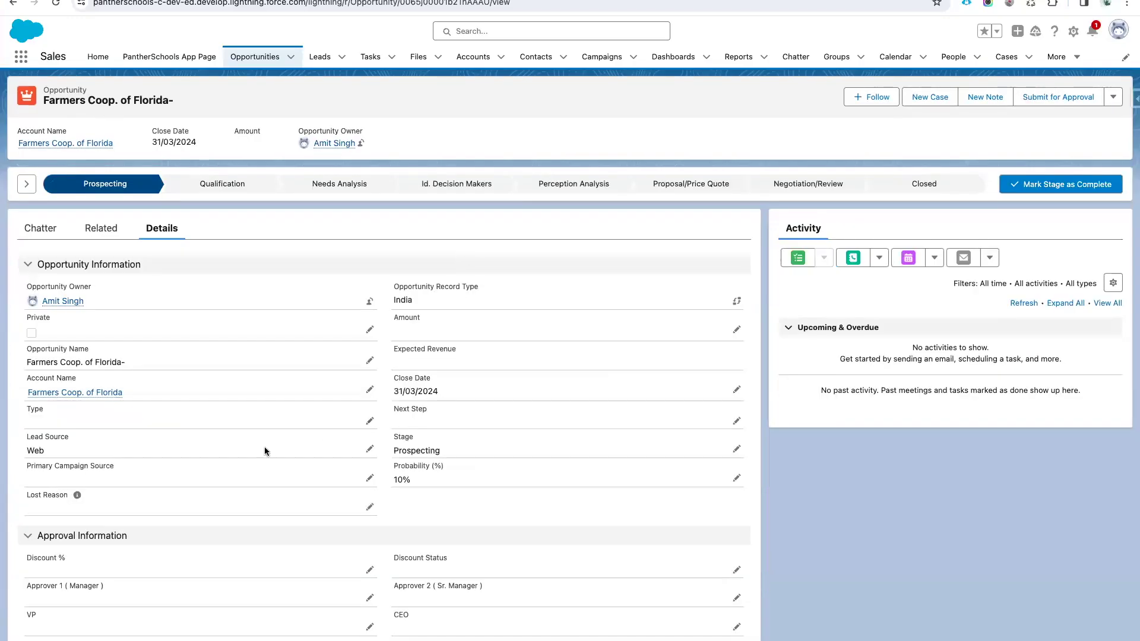
pyautogui.scroll(-1, 105, 465)
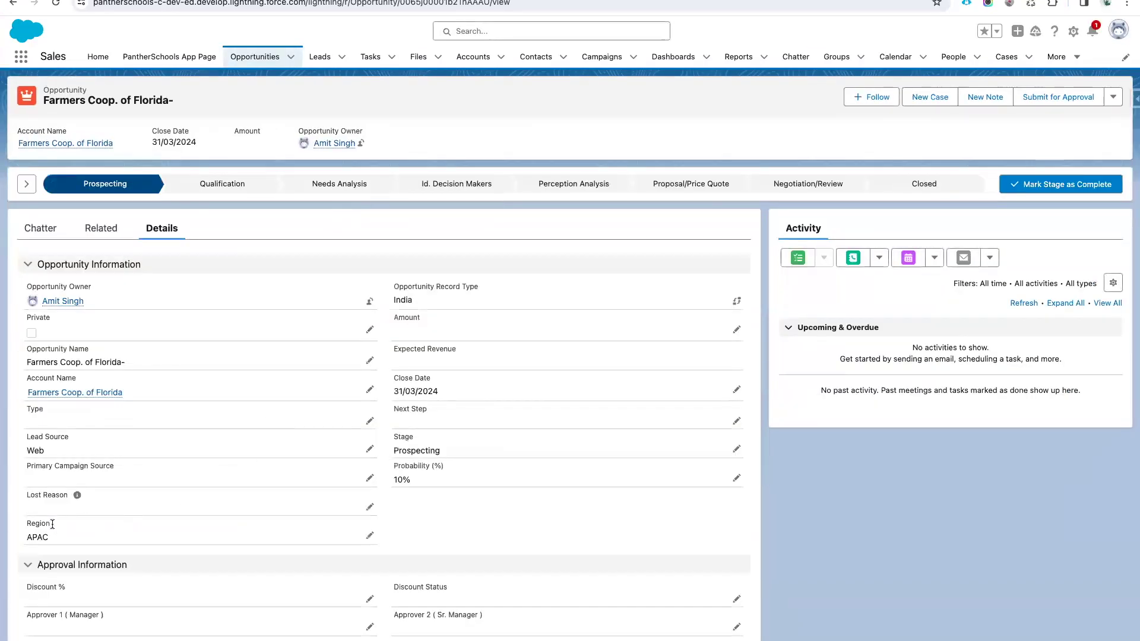
pyautogui.moveTo(26, 536); pyautogui.dragTo(50, 539)
pyautogui.click(67, 540)
pyautogui.moveTo(49, 538); pyautogui.dragTo(23, 541)
pyautogui.click(472, 528)
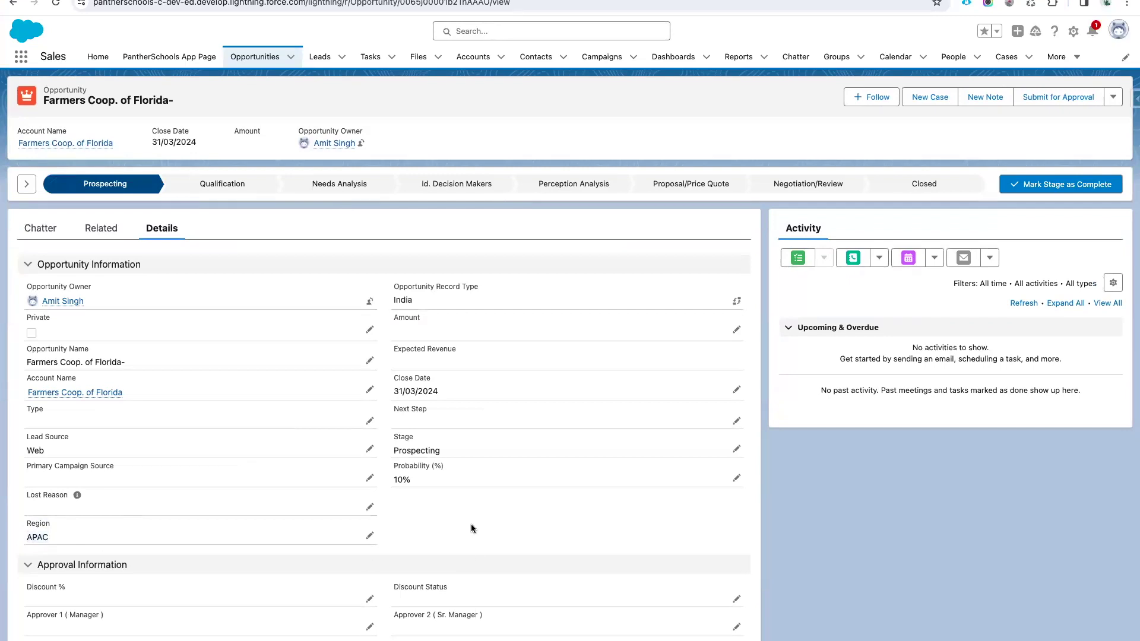
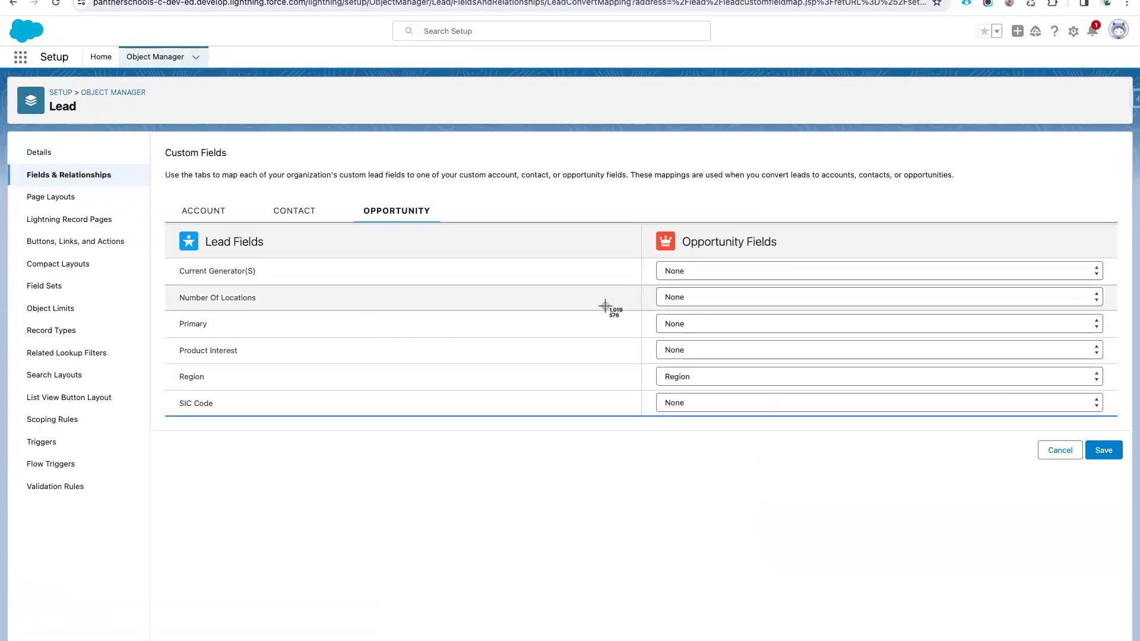
# Capture the lead-to-opportunity custom field mapping as a screenshot and paste it into the Salesforce Admin document in Google Docs
pyautogui.moveTo(156, 133); pyautogui.dragTo(1110, 498)
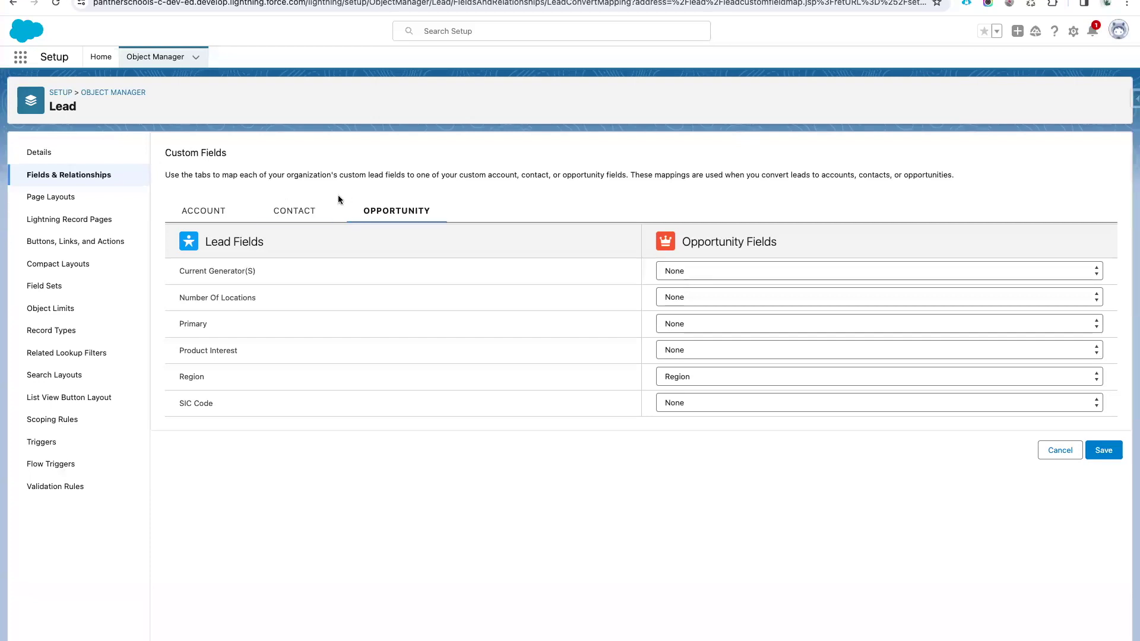
pyautogui.press('super+Tab')
pyautogui.press('super+v')
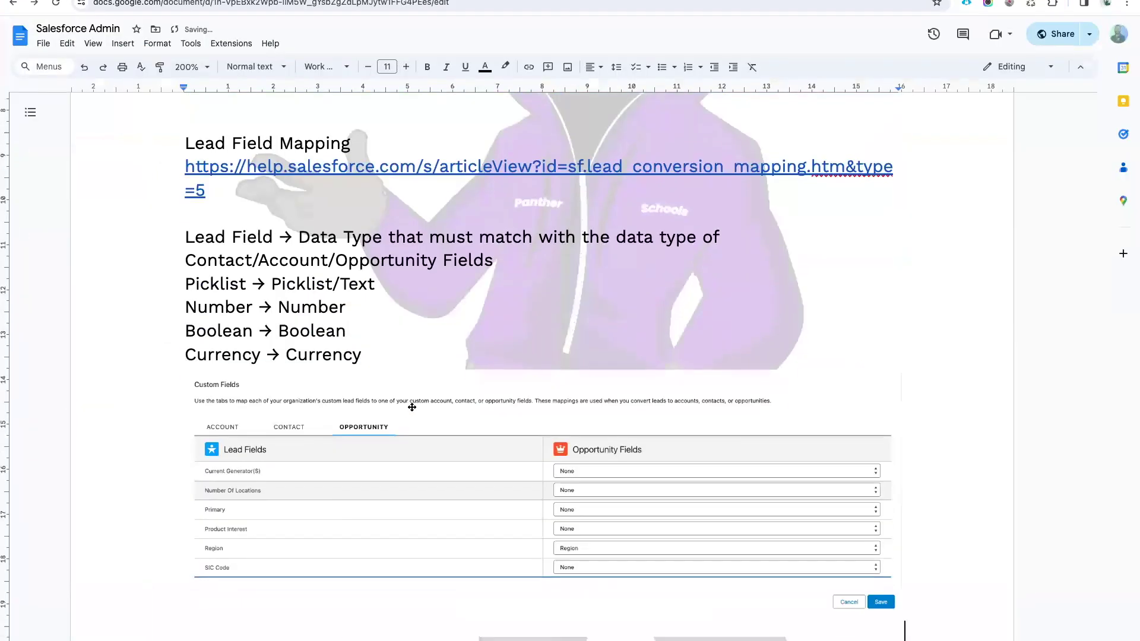
pyautogui.press('super+space')
pyautogui.press('Escape')
pyautogui.press('super+shift+4')
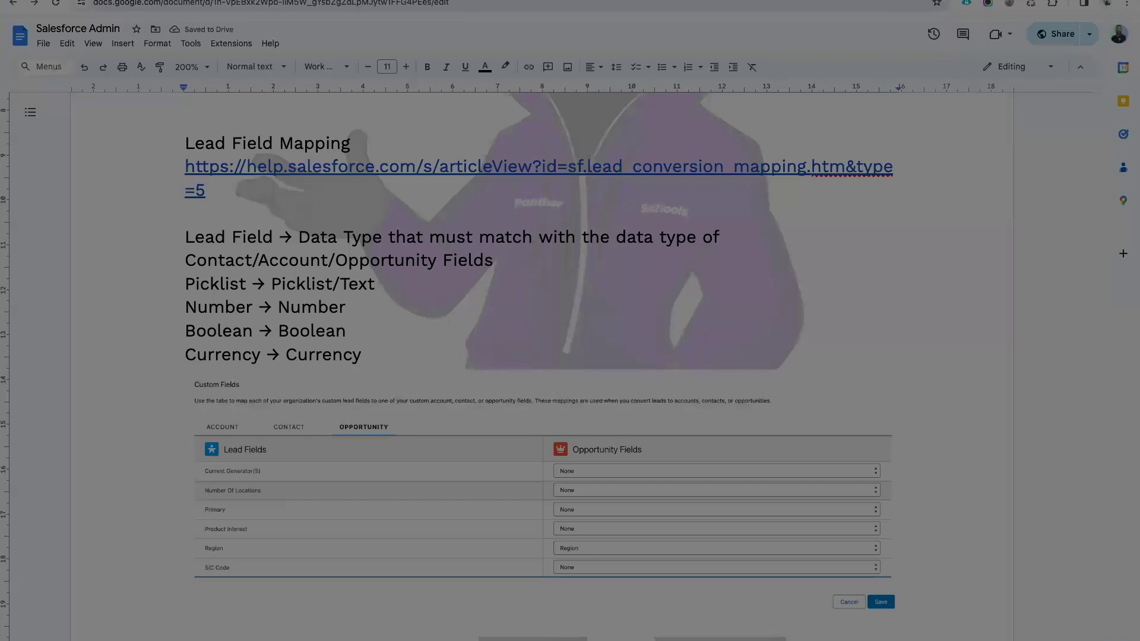
pyautogui.press('Escape')
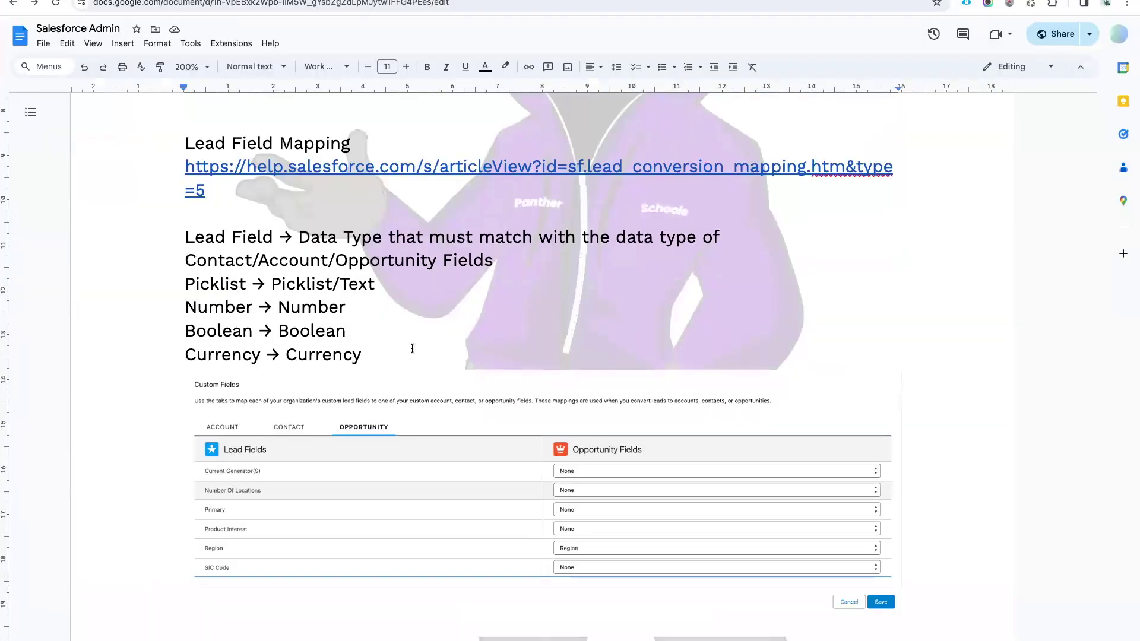
# Write the line "Lead → International leads" below the pasted mapping screenshot
pyautogui.scroll(-3, 412, 349)
pyautogui.click(290, 501)
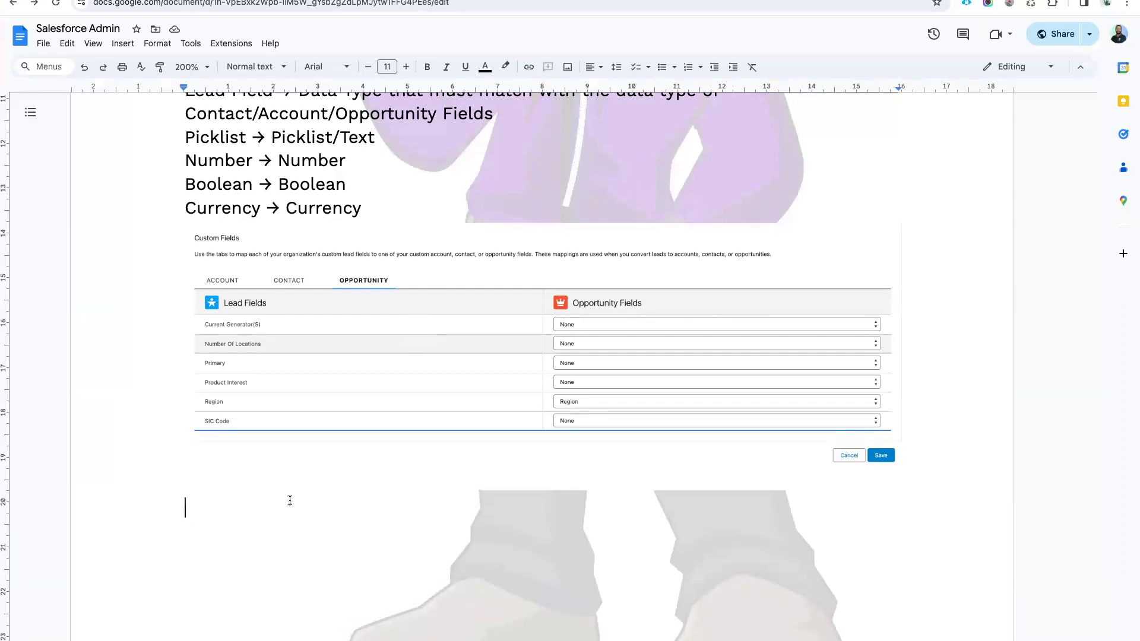
pyautogui.write('Lead')
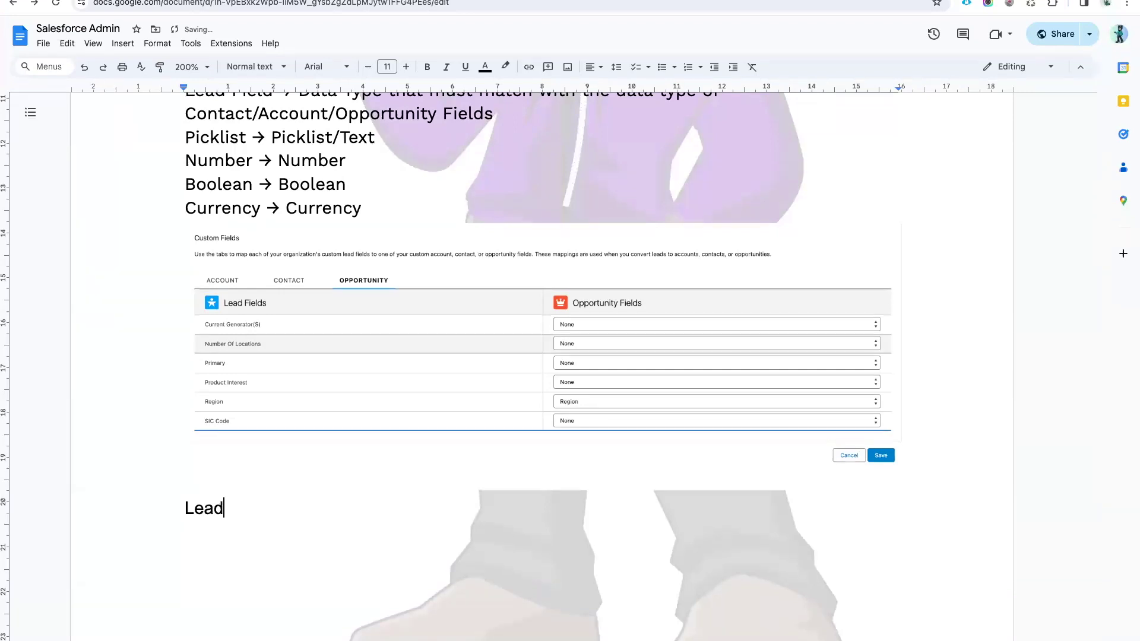
pyautogui.write(' -> U')
pyautogui.press('BackSpace')
pyautogui.write('Internations Lead')
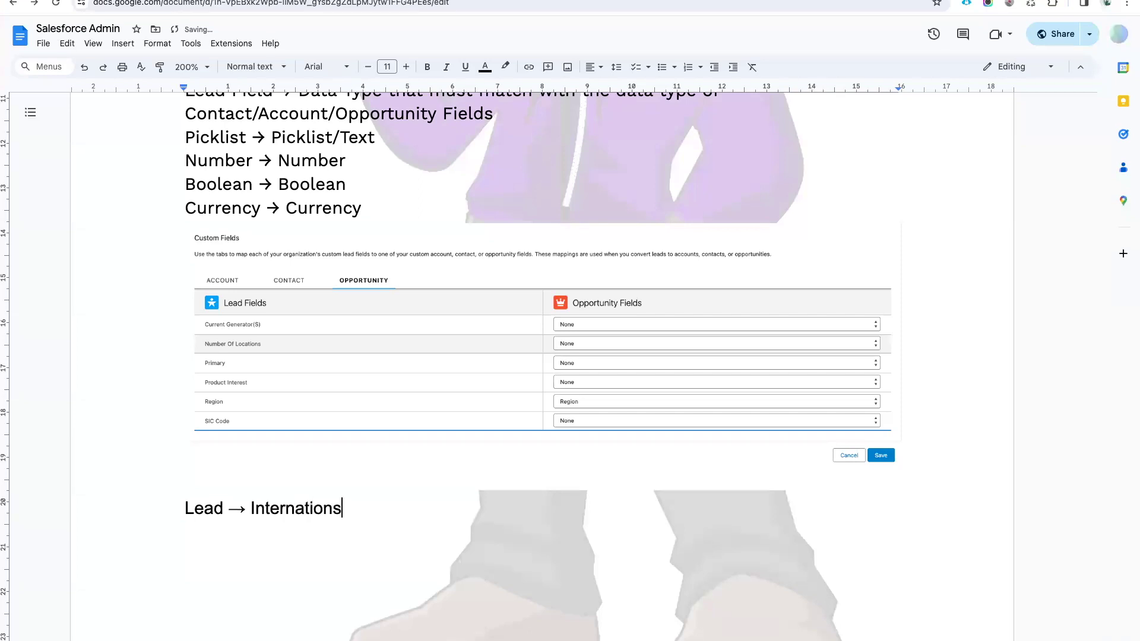
pyautogui.press('BackSpace')
pyautogui.press('BackSpace')
pyautogui.press('BackSpace')
pyautogui.press('BackSpace')
pyautogui.press('BackSpace')
pyautogui.press('BackSpace')
pyautogui.write('al leads')
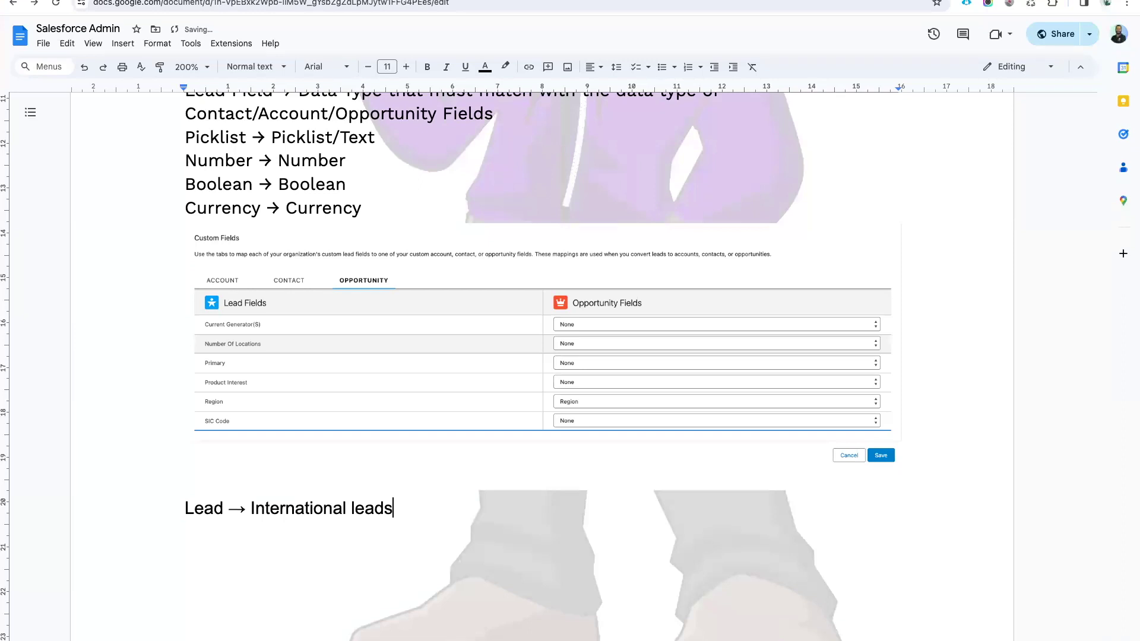
# Extend the line with another arrow followed by a copy of "International leads"
pyautogui.write(' ->')
pyautogui.moveTo(249, 514); pyautogui.dragTo(393, 511)
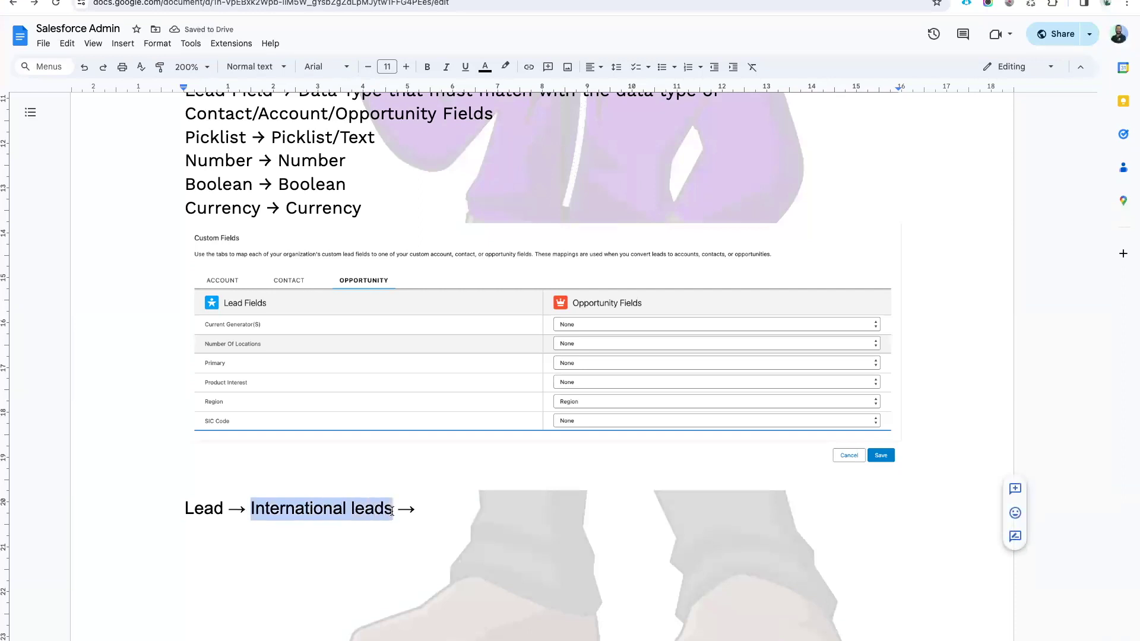
pyautogui.hotkey('ctrl', 'c')
pyautogui.click(442, 511)
pyautogui.hotkey('ctrl', 'v')
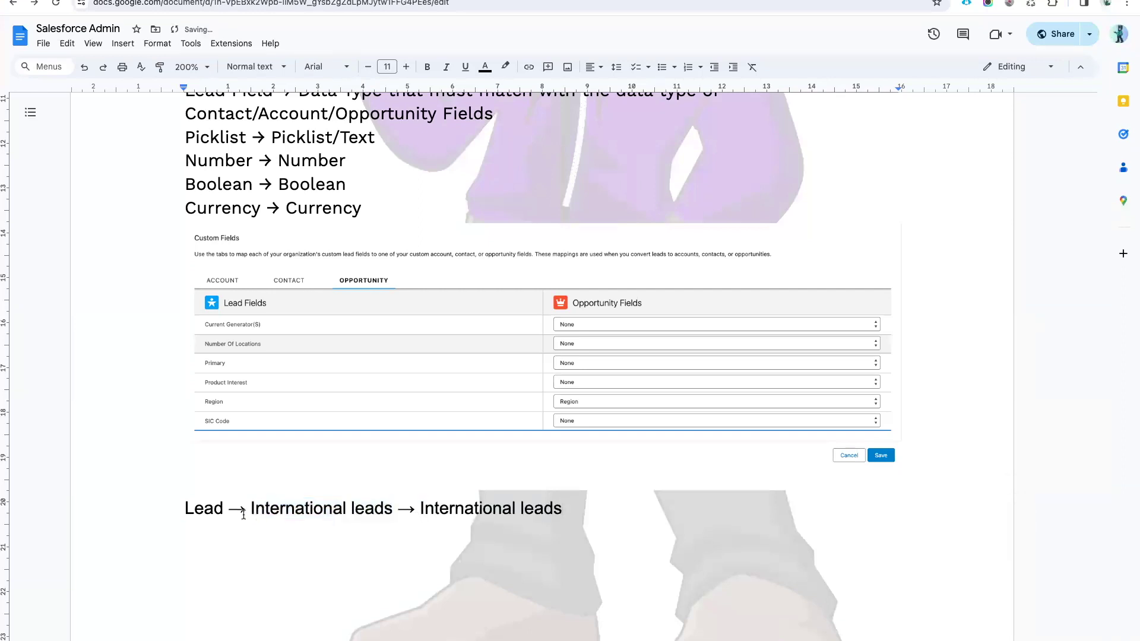
# Change the font of the new "Lead → International leads" line to Work Sans Normal
pyautogui.tripleClick(183, 511)
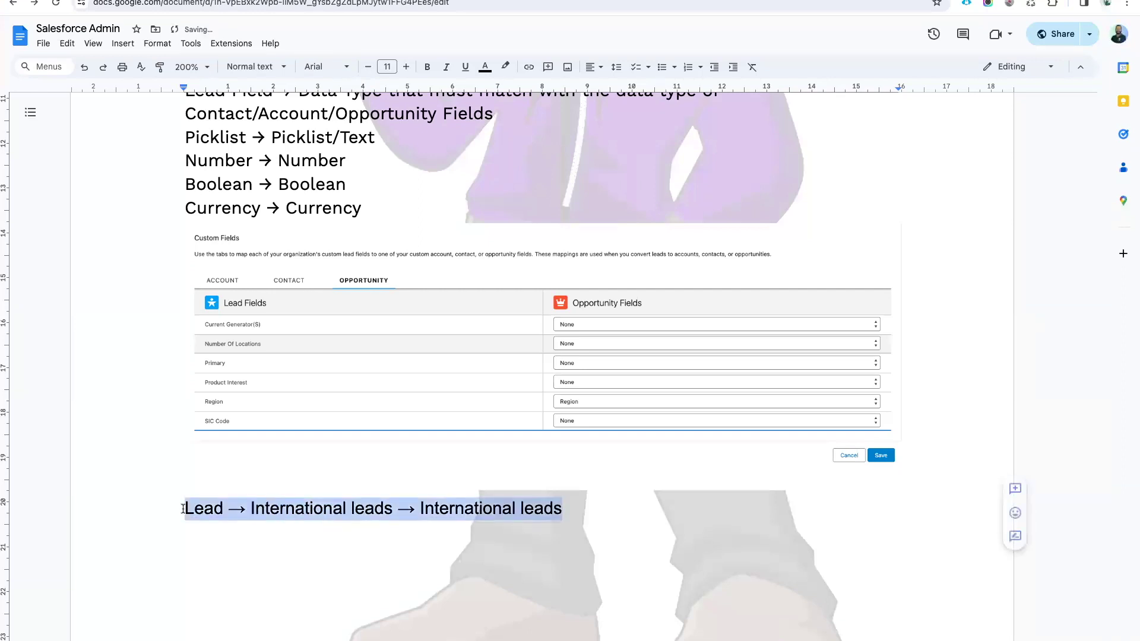
pyautogui.click(325, 66)
pyautogui.moveTo(413, 142)
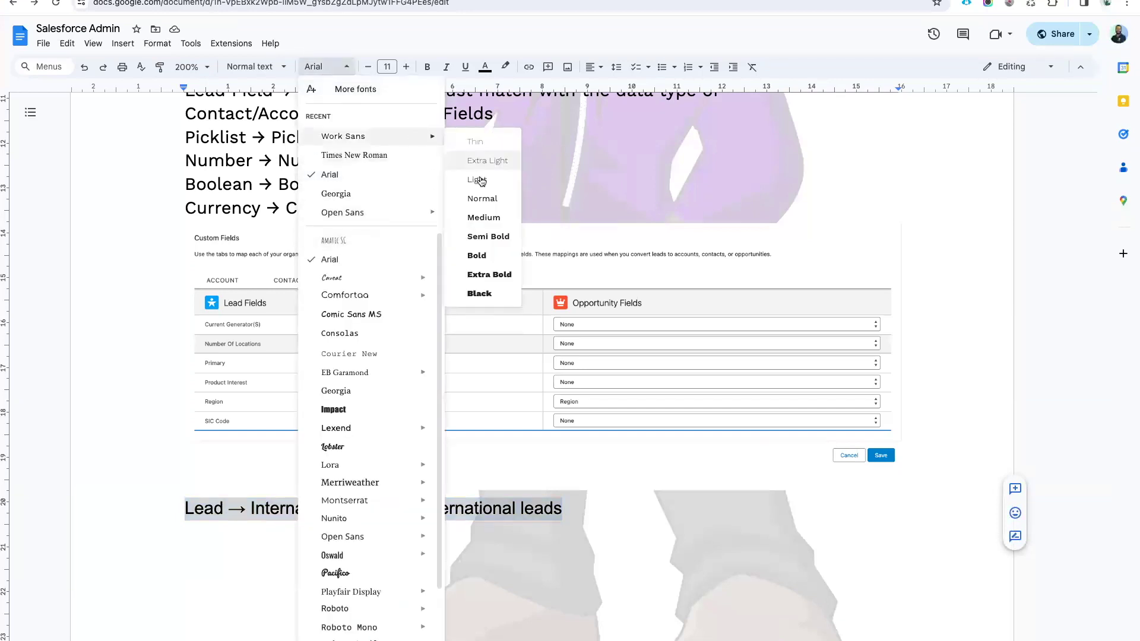
pyautogui.click(480, 197)
pyautogui.click(479, 505)
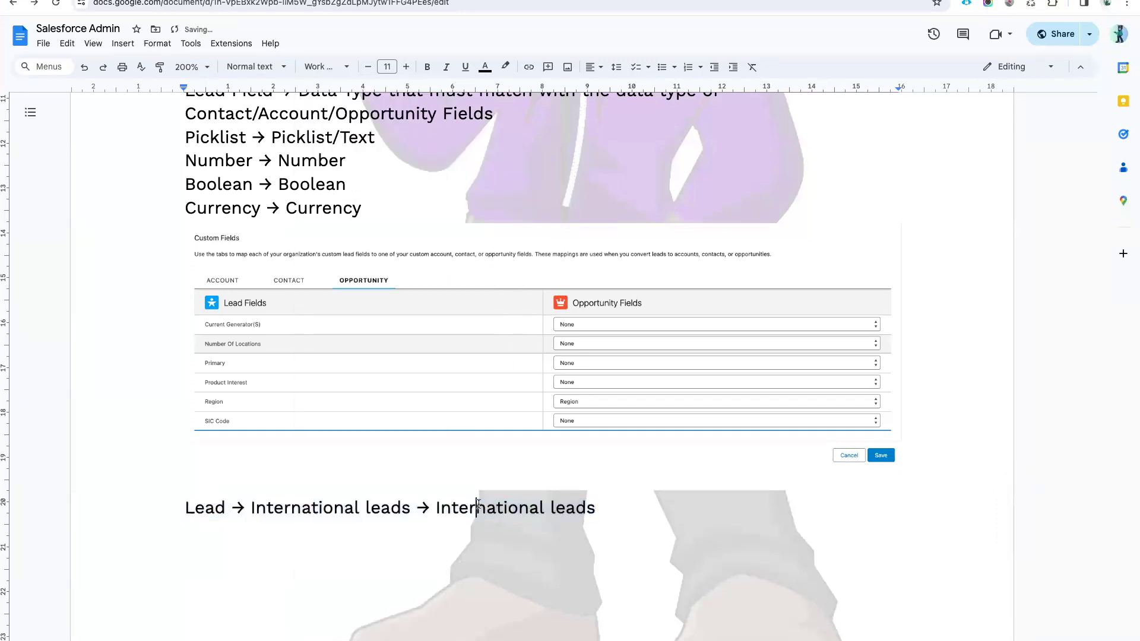
# Insert "( Record Type )" after the word "Lead" at the start of the line
pyautogui.click(224, 510)
pyautogui.write('( Reco')
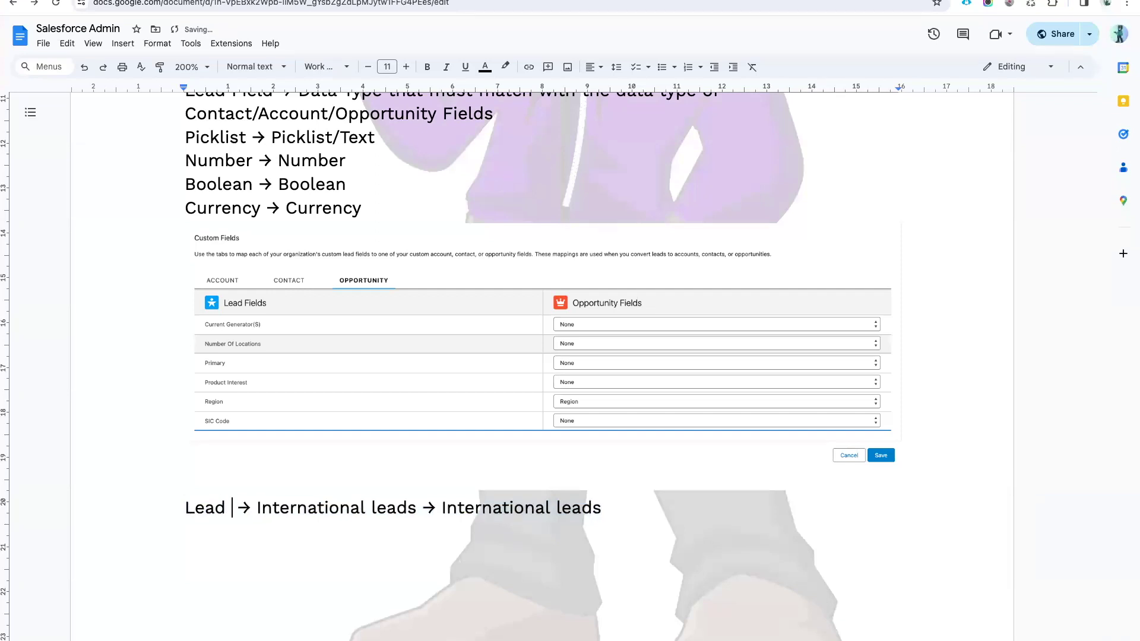
pyautogui.write('rd')
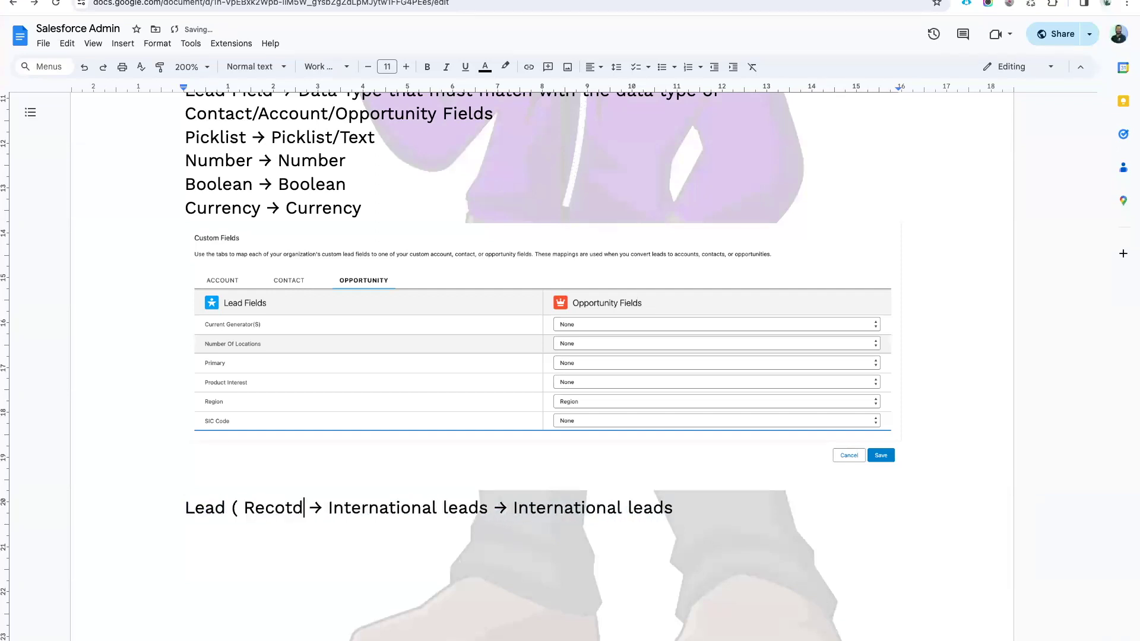
pyautogui.press('BackSpace')
pyautogui.write('d Type )')
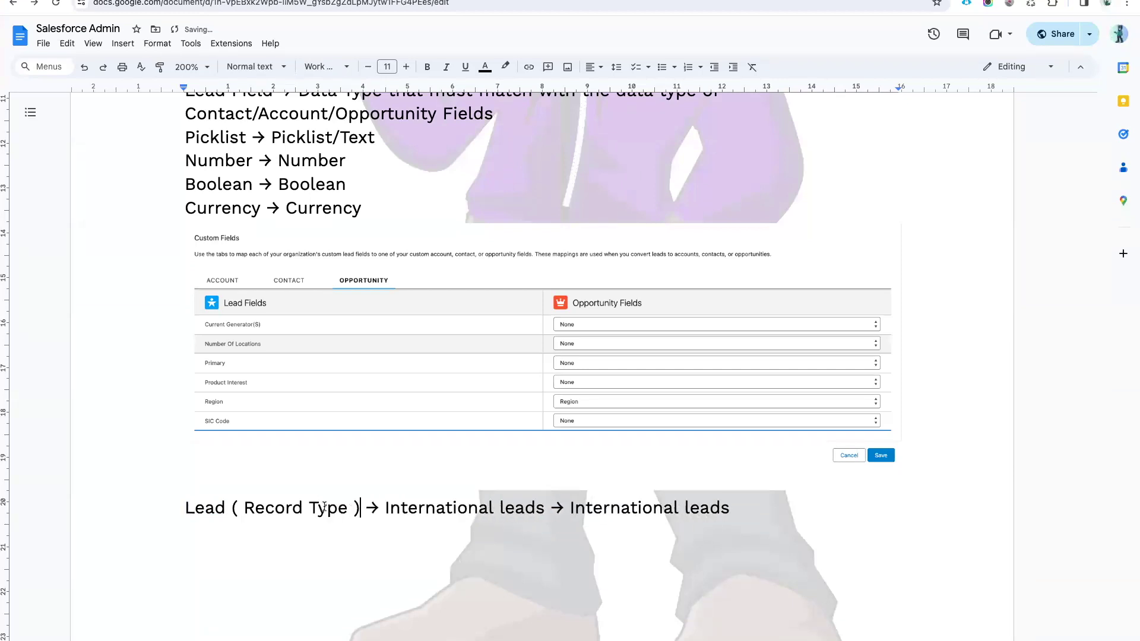
# Add a second line below it reading "Lead → Custom Field →"
pyautogui.moveTo(384, 509); pyautogui.dragTo(729, 510)
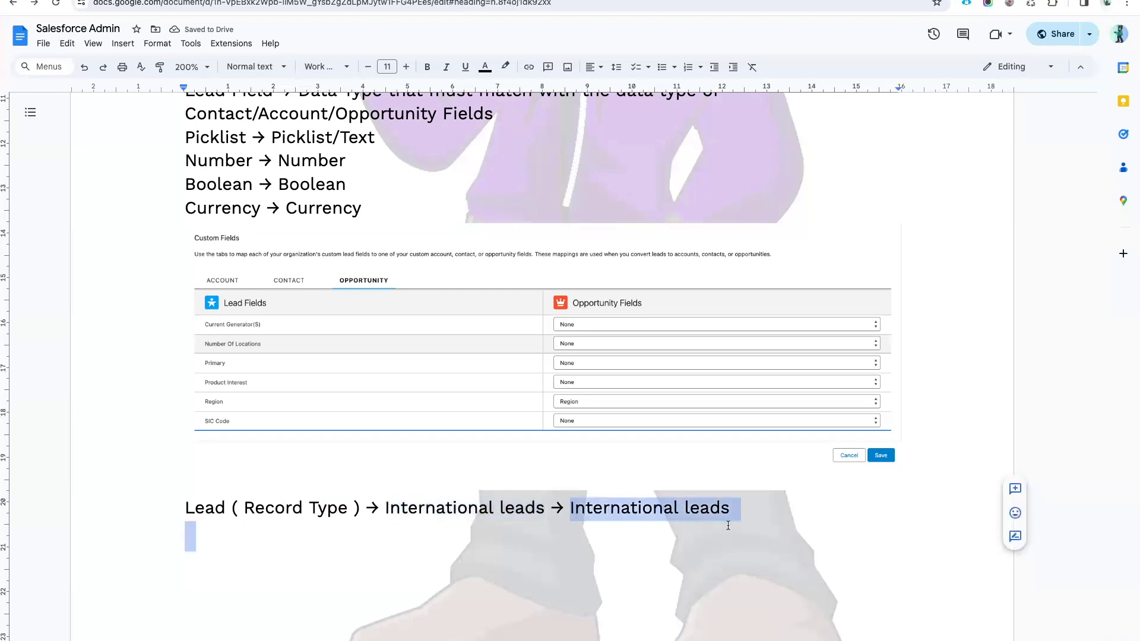
pyautogui.click(731, 512)
pyautogui.press('Return')
pyautogui.scroll(-2, 575, 505)
pyautogui.write('Customg')
pyautogui.press('BackSpace')
pyautogui.write('Field')
pyautogui.write(' ->')
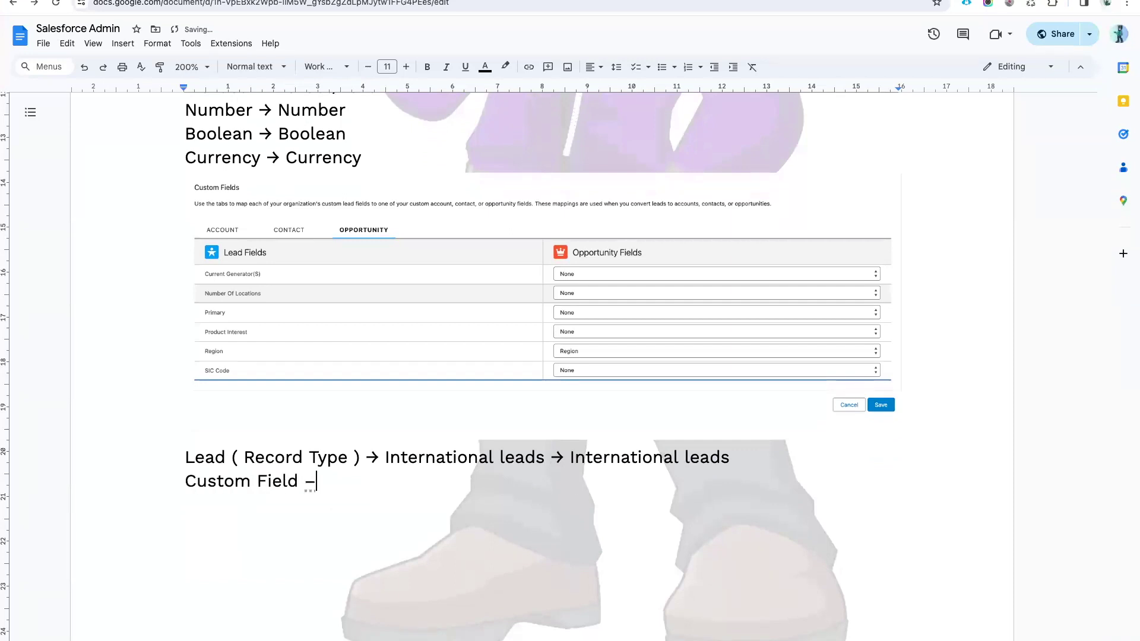
pyautogui.click(184, 482)
pyautogui.write('Lead ')
pyautogui.write('->')
# Complete the second line with "Formula → RecordType.Name / RecordType/DeveloperName" and start a new line
pyautogui.click(417, 480)
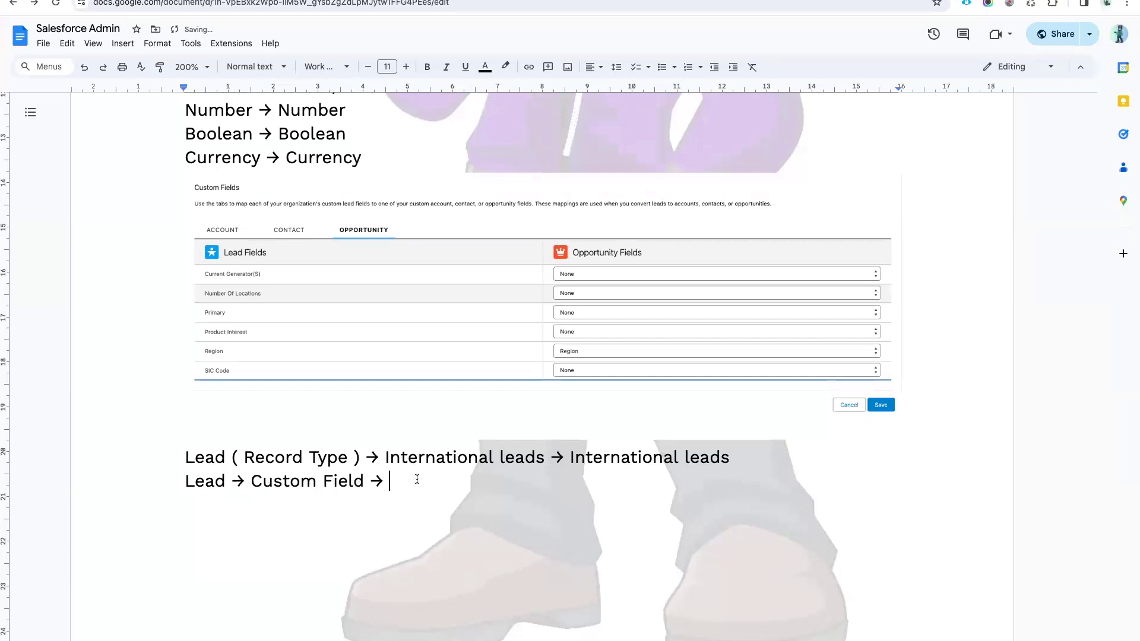
pyautogui.write('Formula')
pyautogui.write(' -> ')
pyautogui.write('Record Ty')
pyautogui.press('BackSpace')
pyautogui.press('BackSpace')
pyautogui.press('BackSpace')
pyautogui.write('Type.Name / RecordType/DeveloperName')
pyautogui.press('Return')
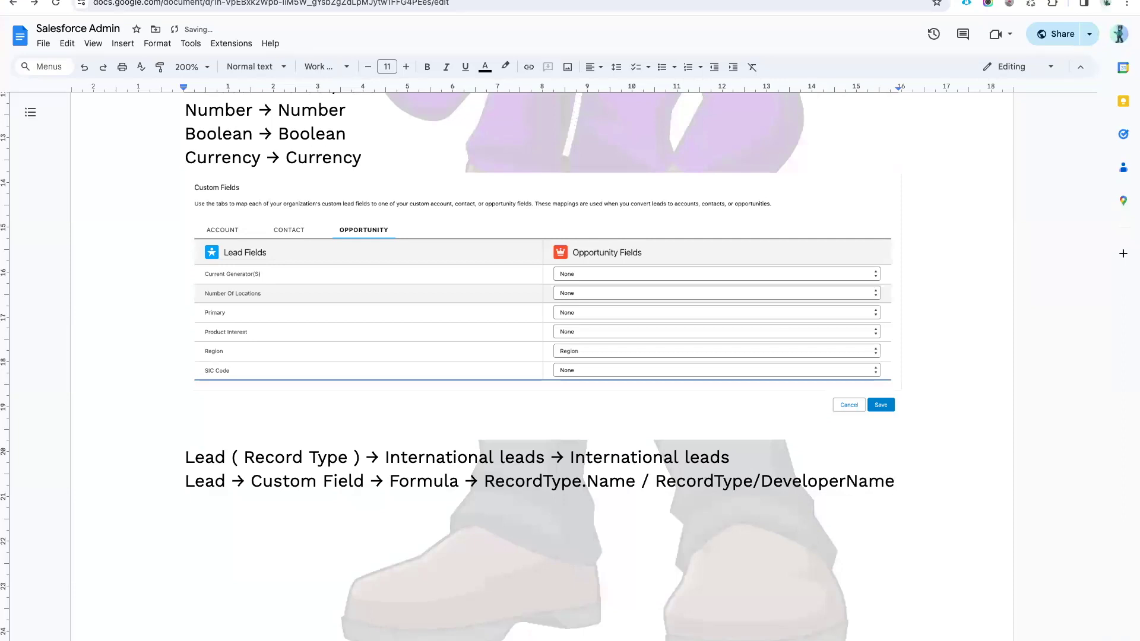
# Write "Opportunity → Custom Field → Text" on the new line, reusing "Custom Field" from the line above
pyautogui.write('A')
pyautogui.press('BackSpace')
pyautogui.write('Opportunity')
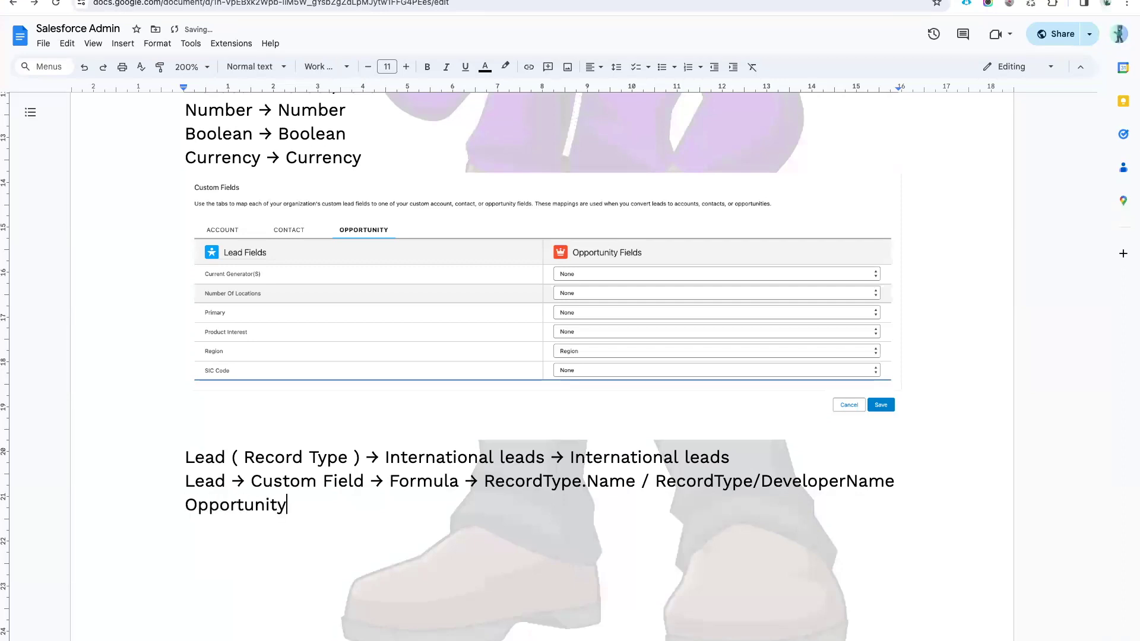
pyautogui.write(' ->')
pyautogui.moveTo(251, 481); pyautogui.dragTo(364, 481)
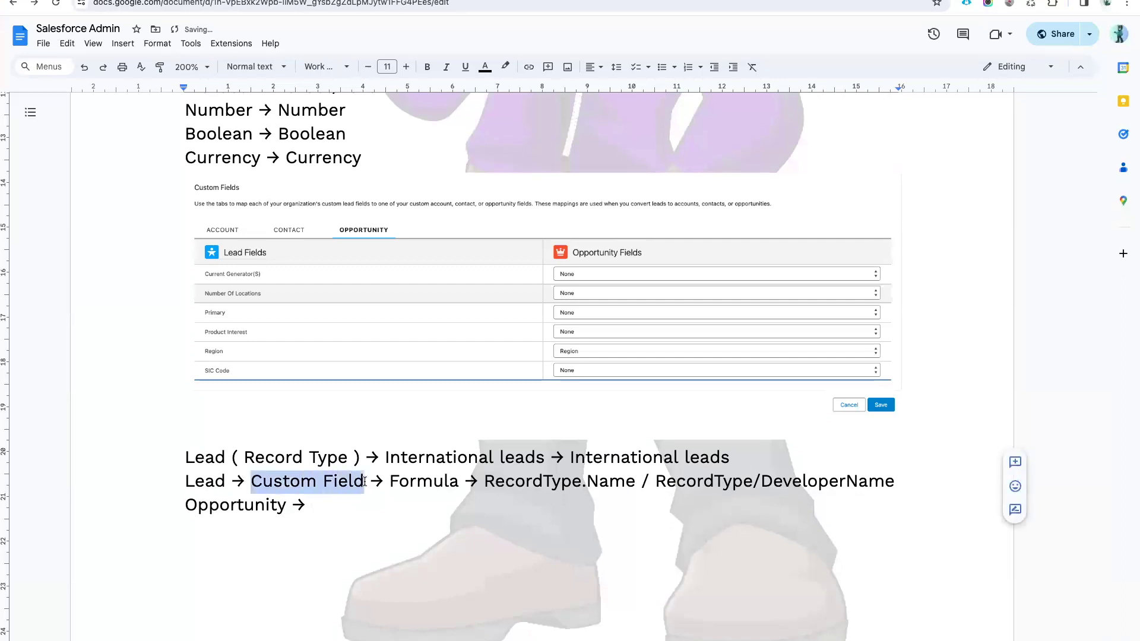
pyautogui.hotkey('ctrl', 'c')
pyautogui.click(335, 506)
pyautogui.hotkey('ctrl', 'v')
pyautogui.write('->')
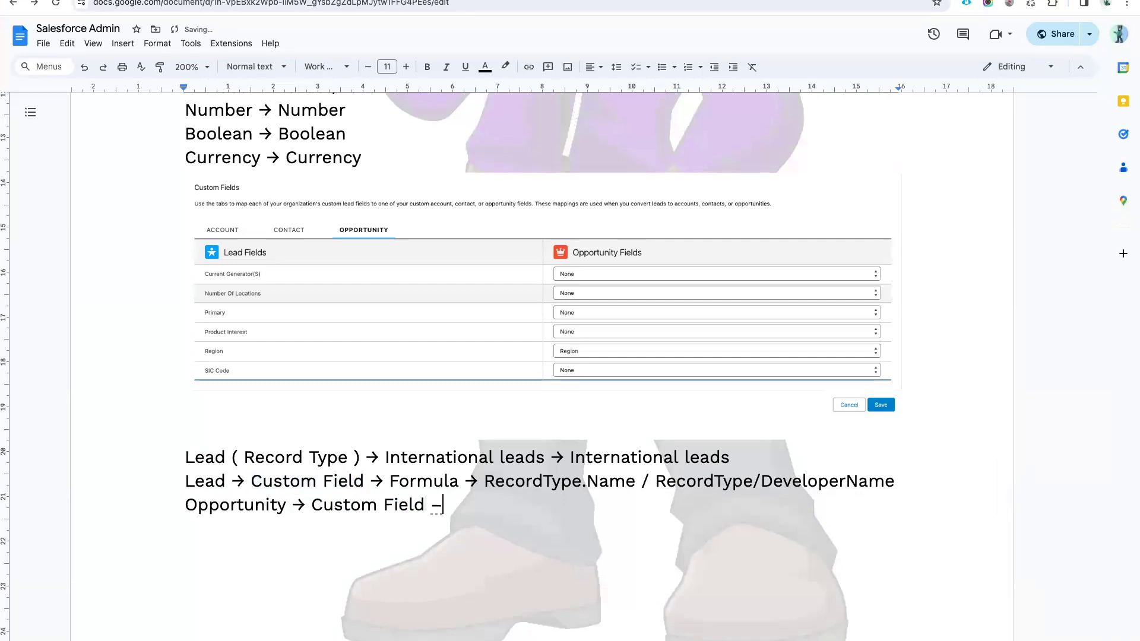
pyautogui.write(' Text')
# Insert "(Text)" after "Formula" in the Lead custom field line
pyautogui.click(459, 482)
pyautogui.write('(Text')
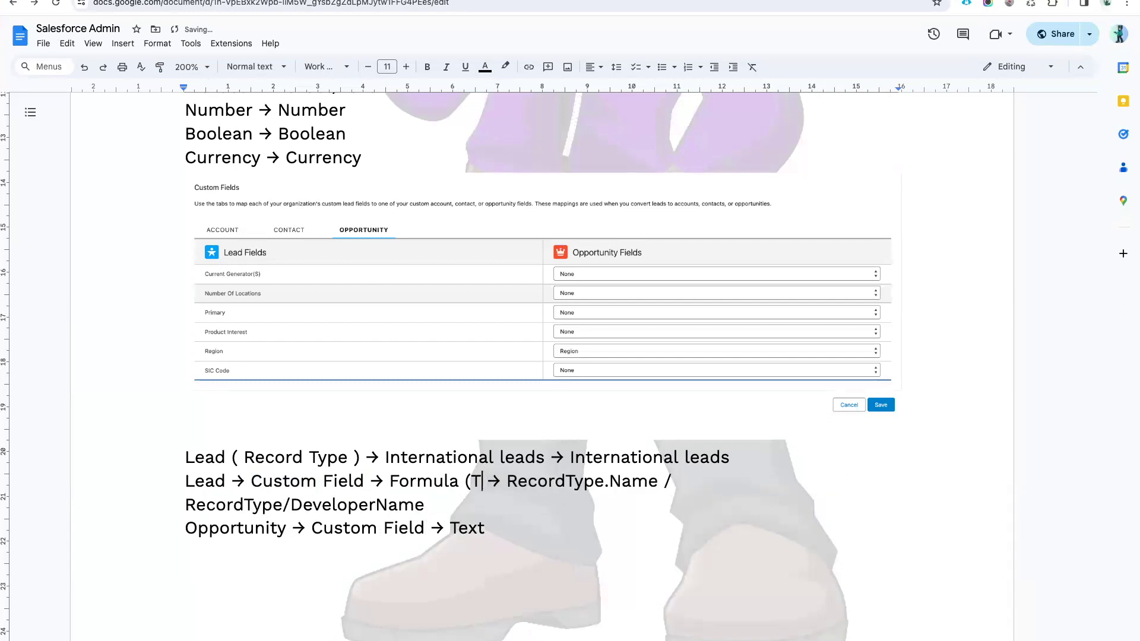
pyautogui.write(')')
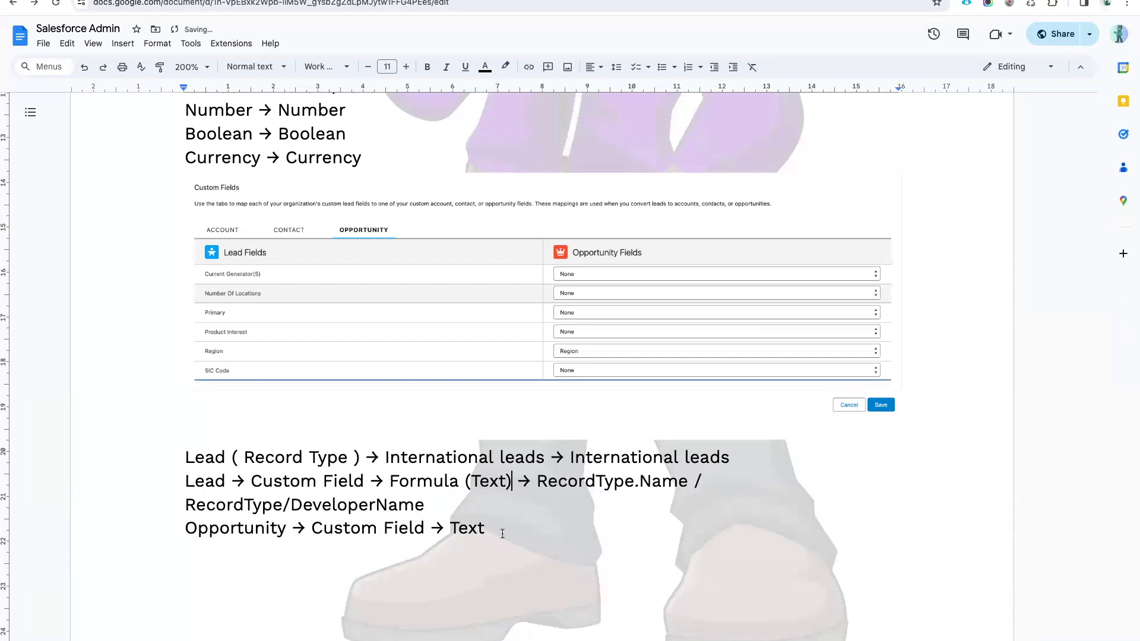
# Append "→ Lead (Formula )" to the end of the Opportunity line
pyautogui.write('-> For')
pyautogui.press('BackSpace')
pyautogui.press('BackSpace')
pyautogui.press('BackSpace')
pyautogui.write('d')
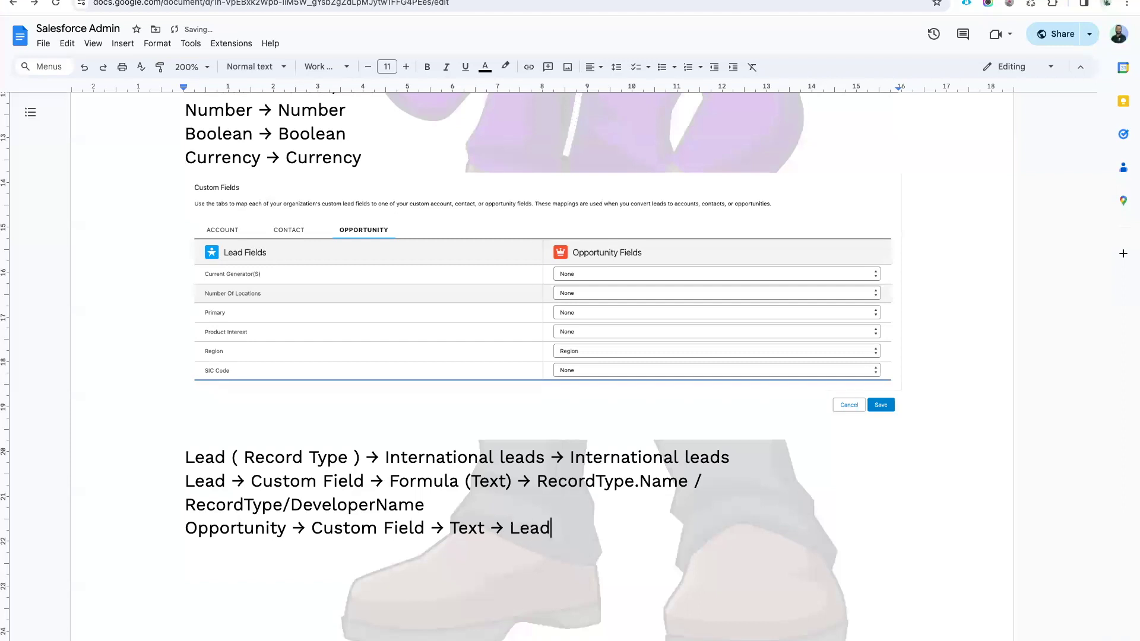
pyautogui.write(' (Foruma')
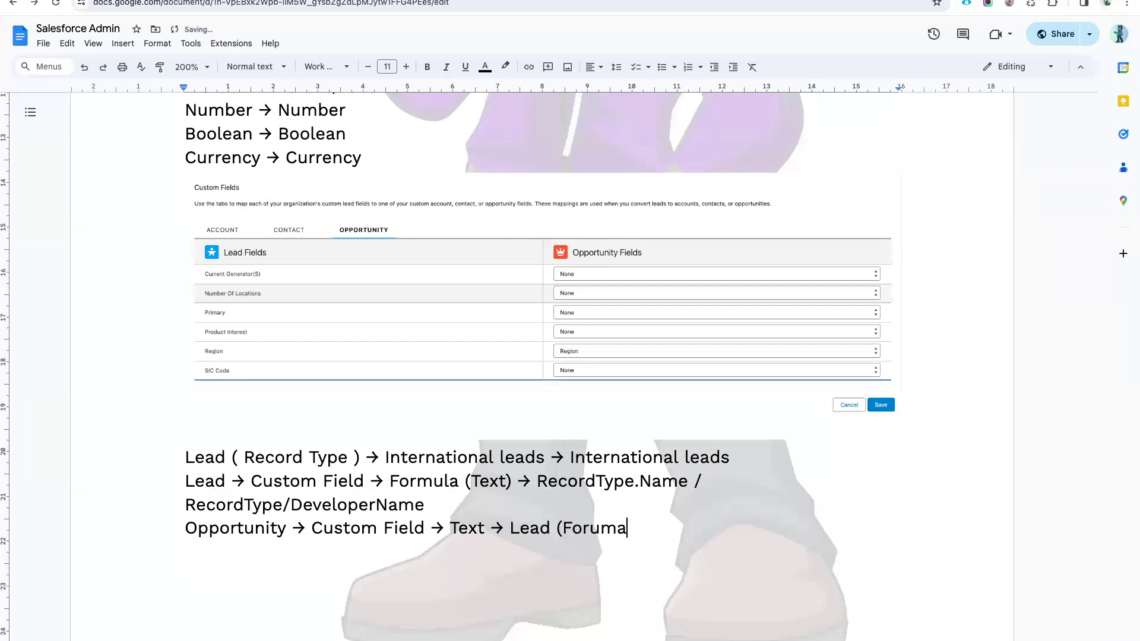
pyautogui.press('BackSpace')
pyautogui.press('BackSpace')
pyautogui.press('BackSpace')
pyautogui.write('mula )')
# Insert "Record Type" before "Formula" inside the Opportunity line's brackets, correct its spelling, and select the whole line
pyautogui.press('Left')
pyautogui.press('Left')
pyautogui.press('Left')
pyautogui.press('Left')
pyautogui.press('Left')
pyautogui.press('Left')
pyautogui.press('Left')
pyautogui.press('Left')
pyautogui.press('Left')
pyautogui.write('e')
pyautogui.press('BackSpace')
pyautogui.write('Recrord Type')
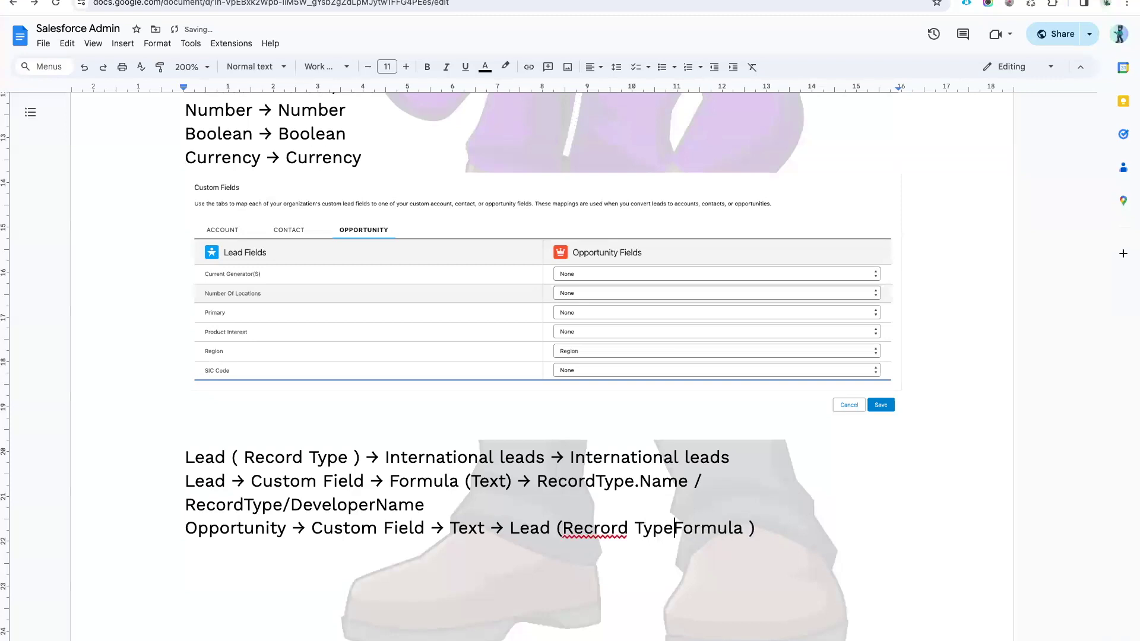
pyautogui.click(585, 530)
pyautogui.click(581, 505)
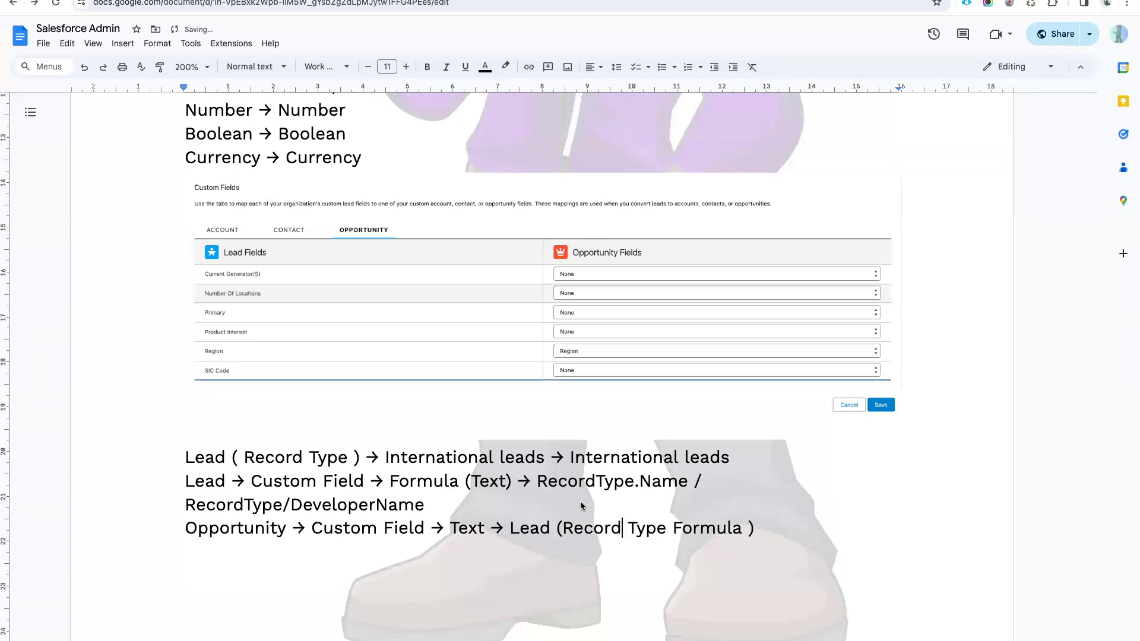
pyautogui.moveTo(178, 529); pyautogui.dragTo(775, 531)
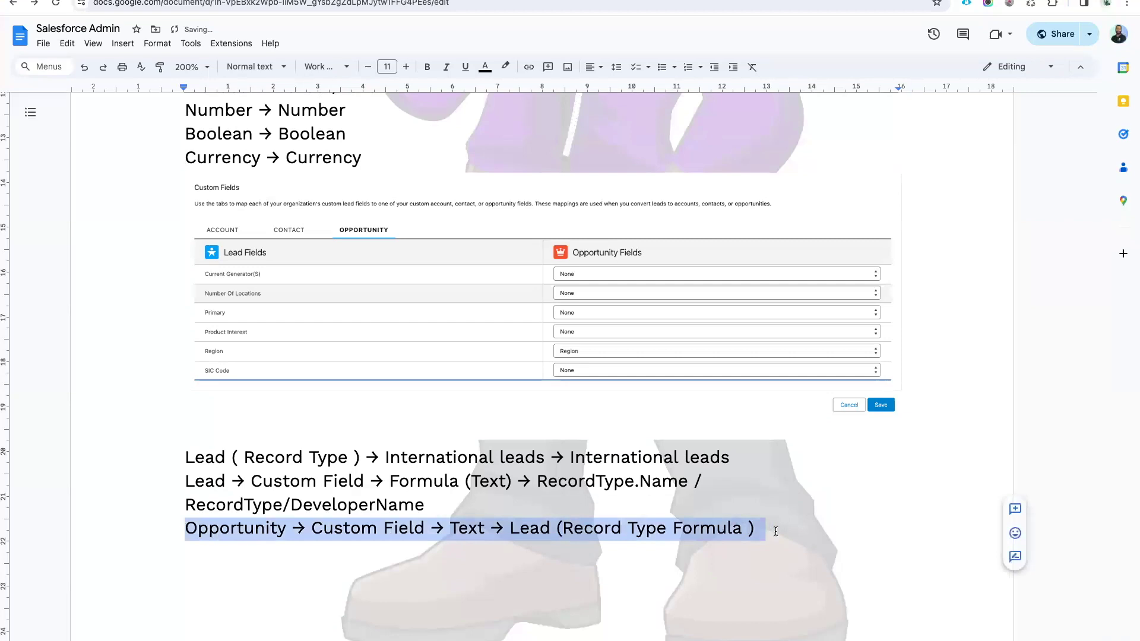
# Prefix the Opportunity line with "Mapping →" and separate it from the Lead custom field line with a blank line
pyautogui.click(275, 542)
pyautogui.write('Mapping')
pyautogui.write(' ->')
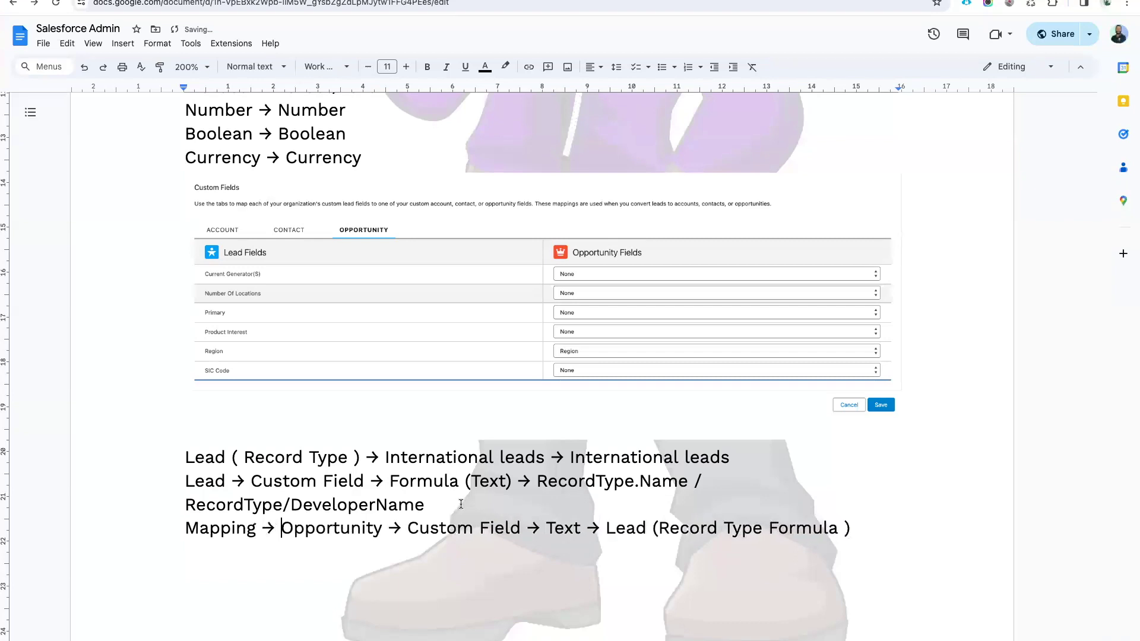
pyautogui.click(461, 503)
pyautogui.press('Return')
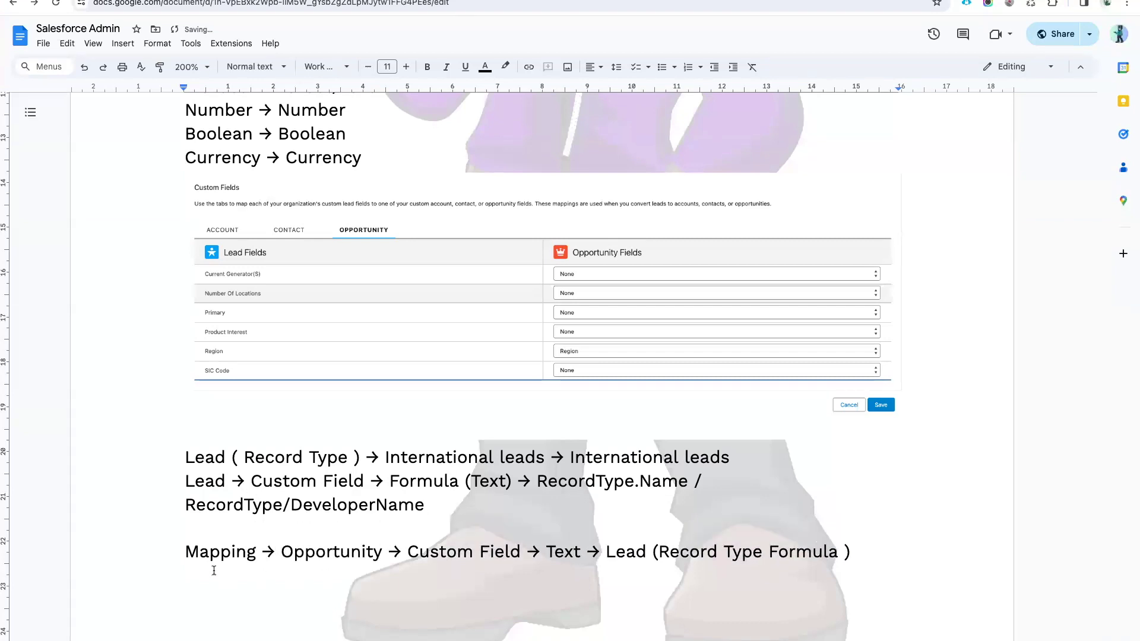
pyautogui.moveTo(189, 557); pyautogui.dragTo(805, 555)
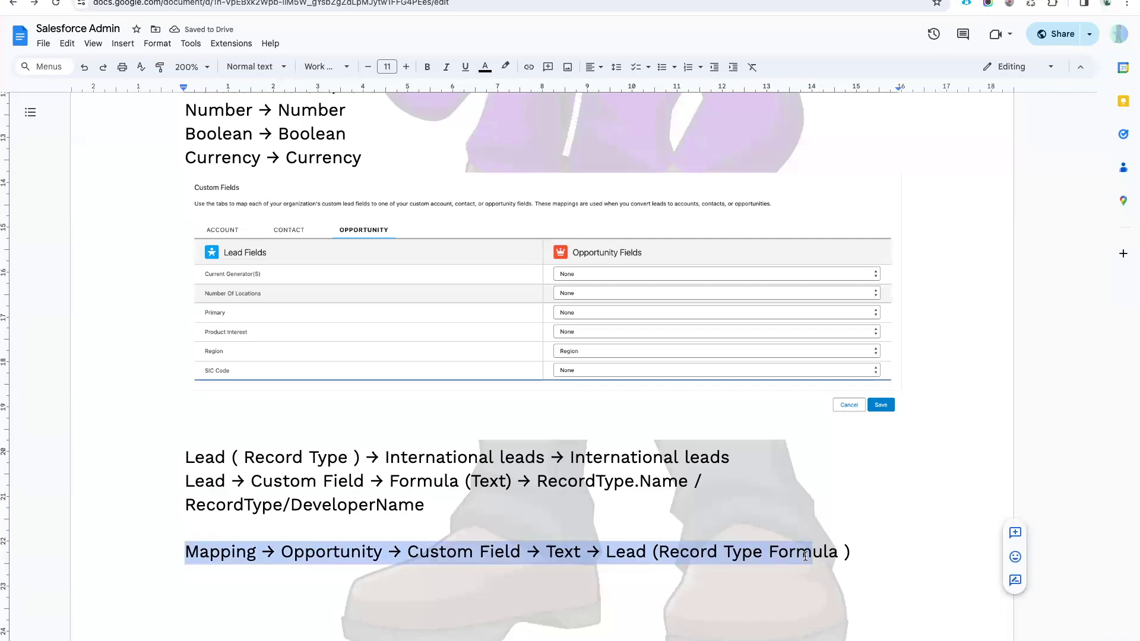
pyautogui.click(855, 551)
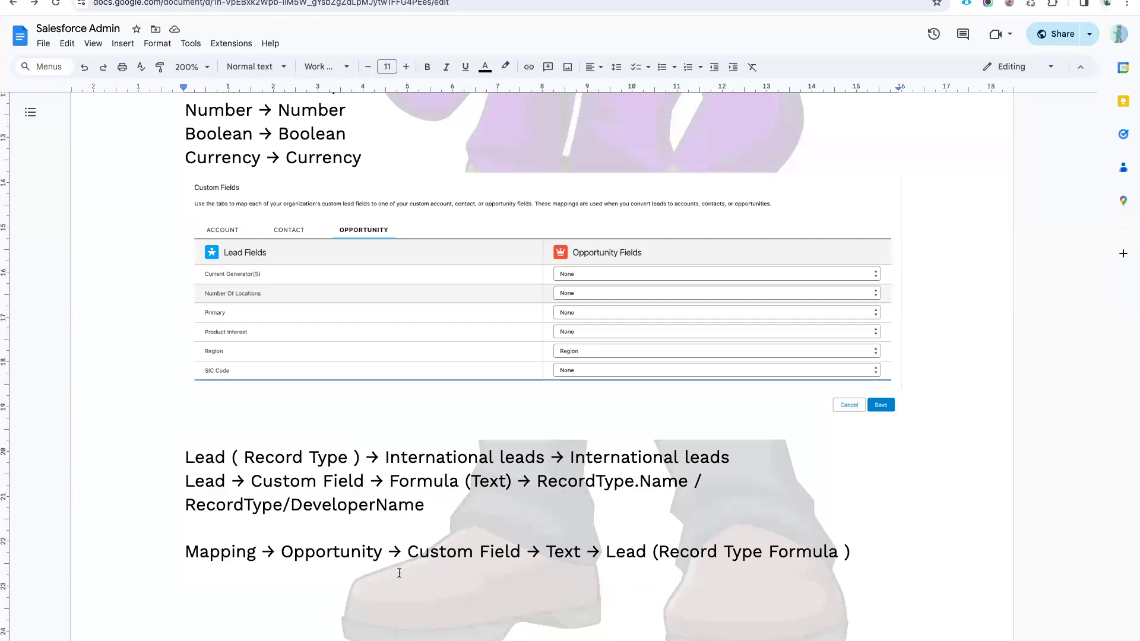
pyautogui.moveTo(407, 552); pyautogui.dragTo(522, 550)
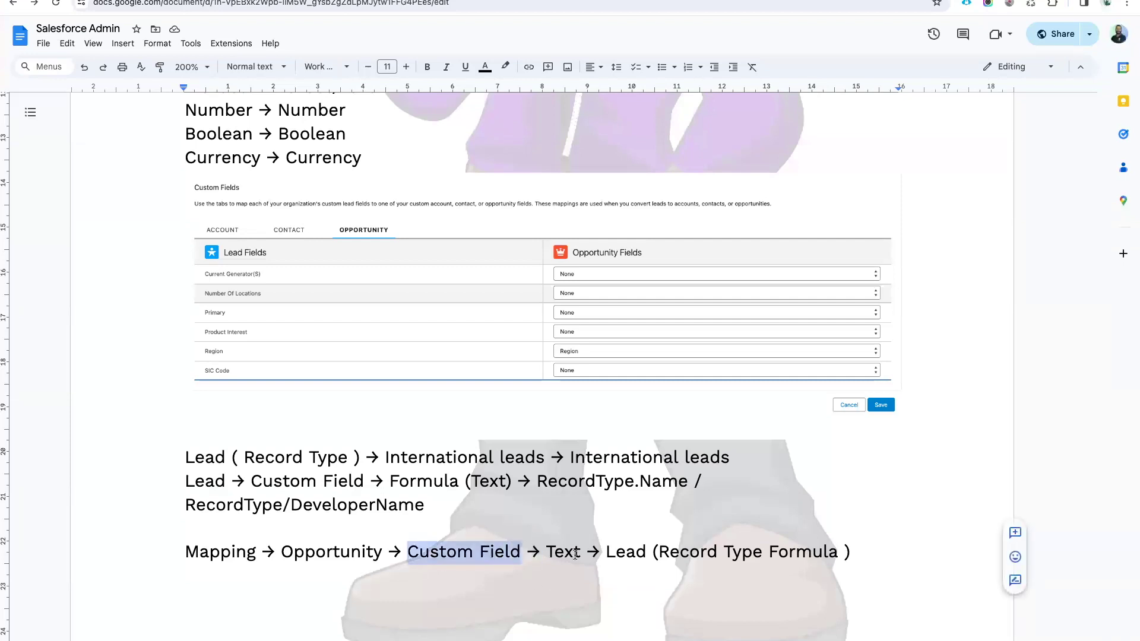
pyautogui.moveTo(602, 551); pyautogui.dragTo(862, 561)
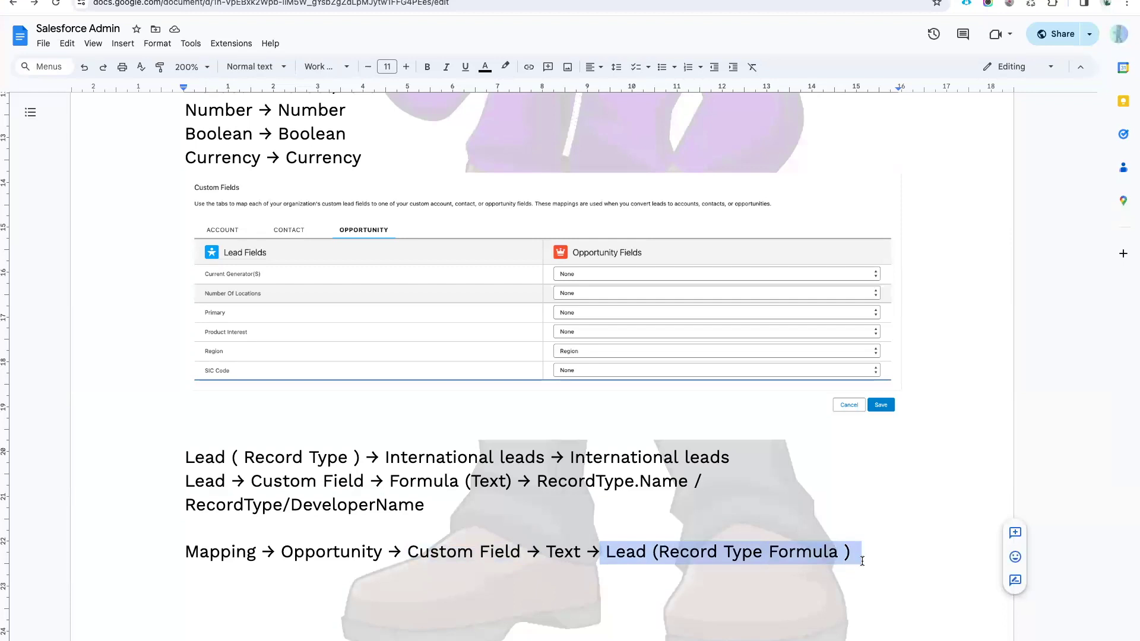
# Start a new line below the Mapping line reading "Flow → Opportunity is Created AND"
pyautogui.click(861, 553)
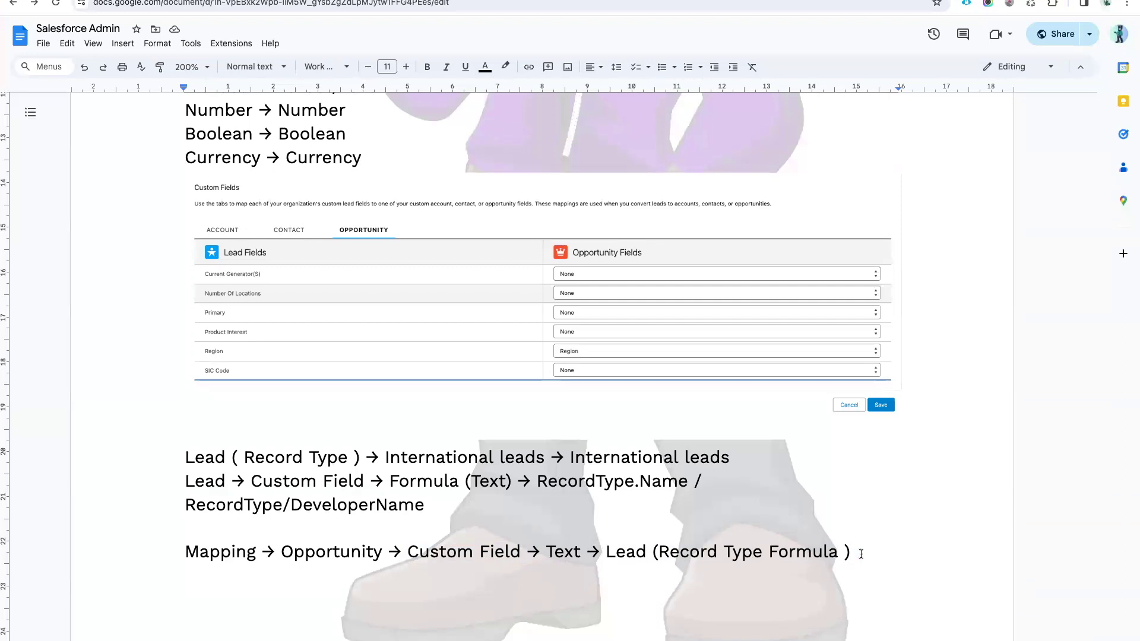
pyautogui.press('Return')
pyautogui.write('Flow -')
pyautogui.write('> O')
pyautogui.write('pportunity')
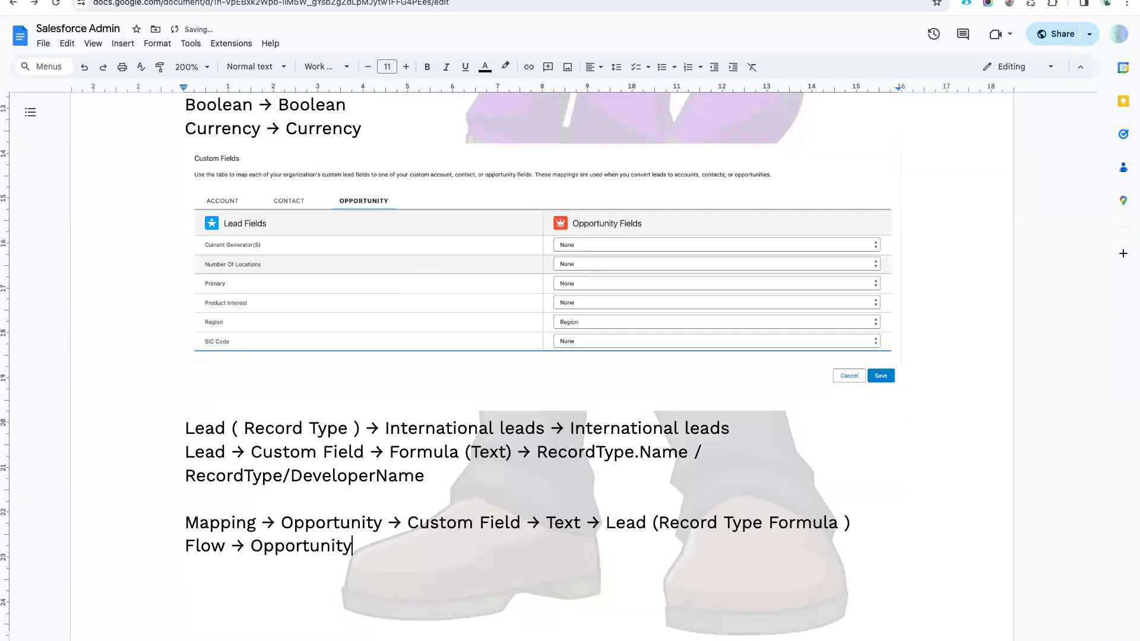
pyautogui.write(' is Created AND')
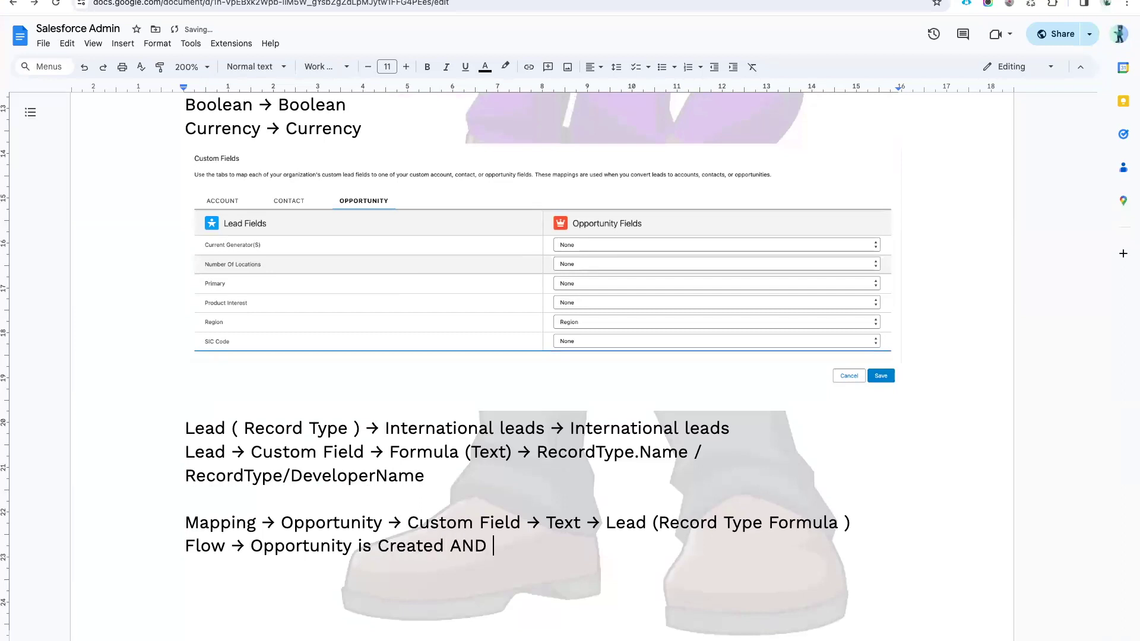
# Complete the Flow line's condition with "Custom Field is not Null", copying "Custom Field" from the Mapping line
pyautogui.moveTo(408, 523); pyautogui.dragTo(518, 528)
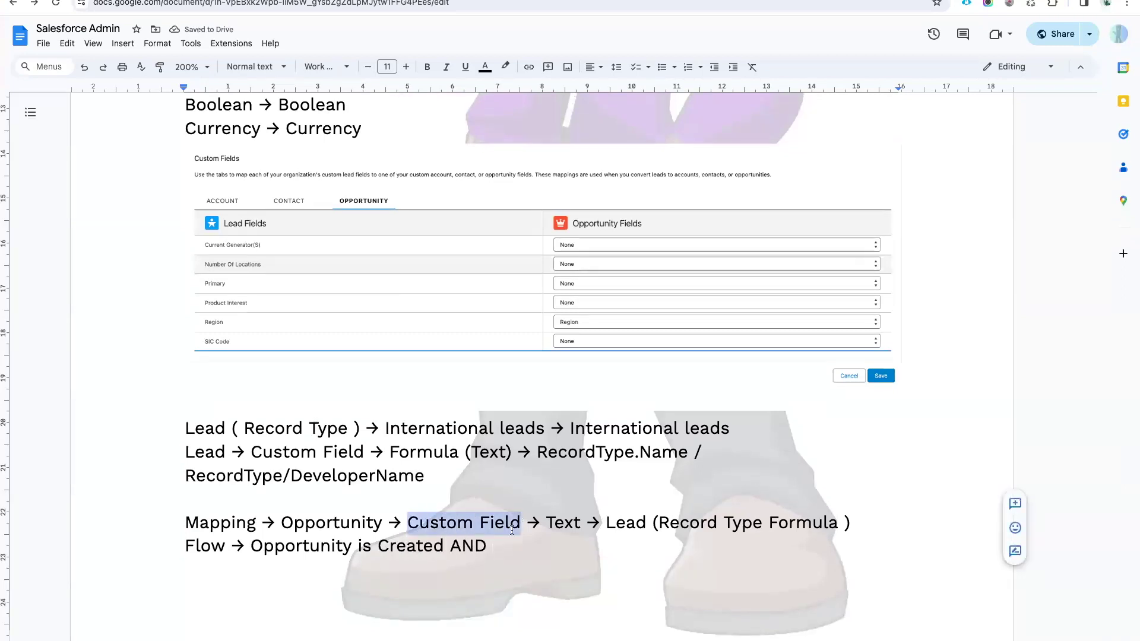
pyautogui.hotkey('ctrl', 'c')
pyautogui.click(488, 547)
pyautogui.hotkey('ctrl', 'v')
pyautogui.write('in')
pyautogui.press('BackSpace')
pyautogui.write('s o')
pyautogui.press('BackSpace')
pyautogui.write('o')
pyautogui.press('BackSpace')
pyautogui.write('not Null')
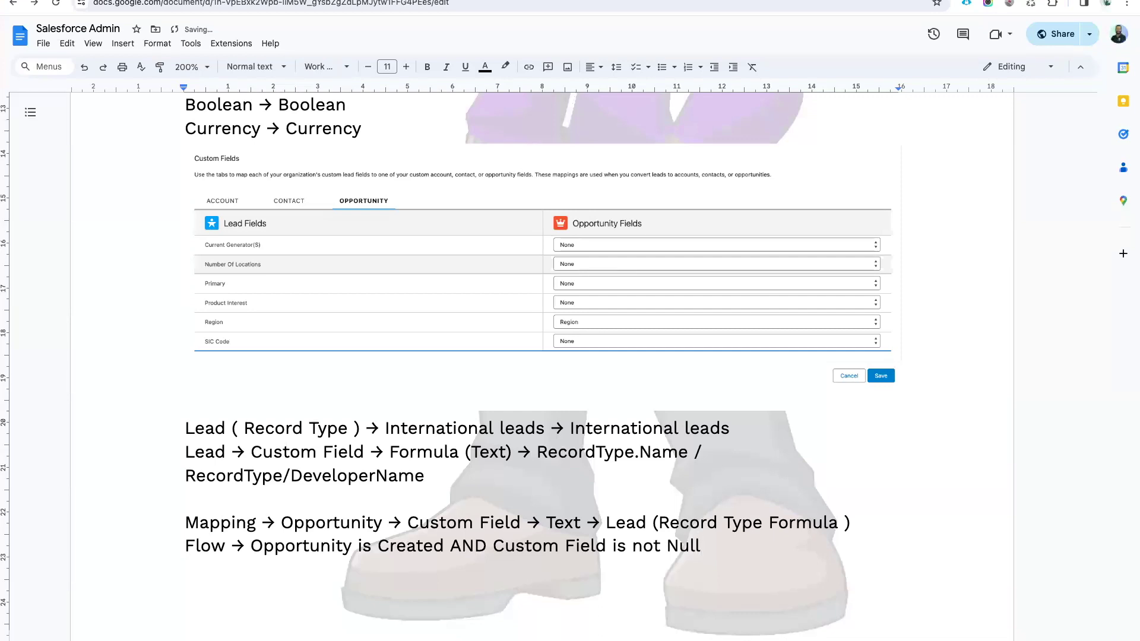
pyautogui.click(493, 546)
pyautogui.moveTo(507, 545); pyautogui.dragTo(604, 546)
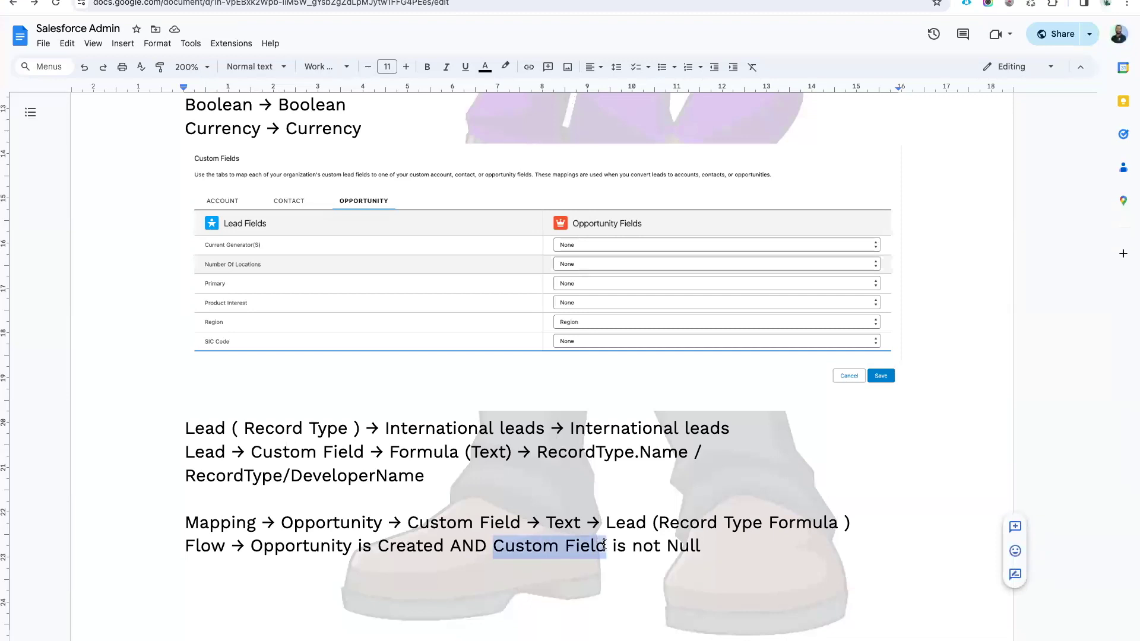
# Add the note "[ Not added in UI ]" after "RecordType/DeveloperName" in the Lead custom field line
pyautogui.doubleClick(438, 479)
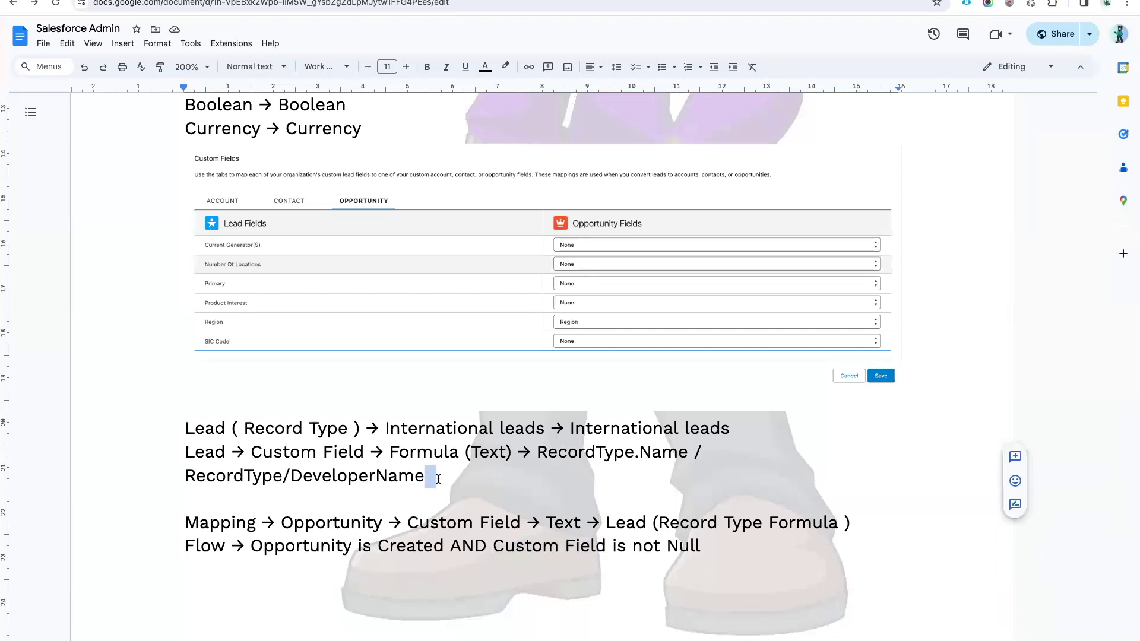
pyautogui.write('[ ')
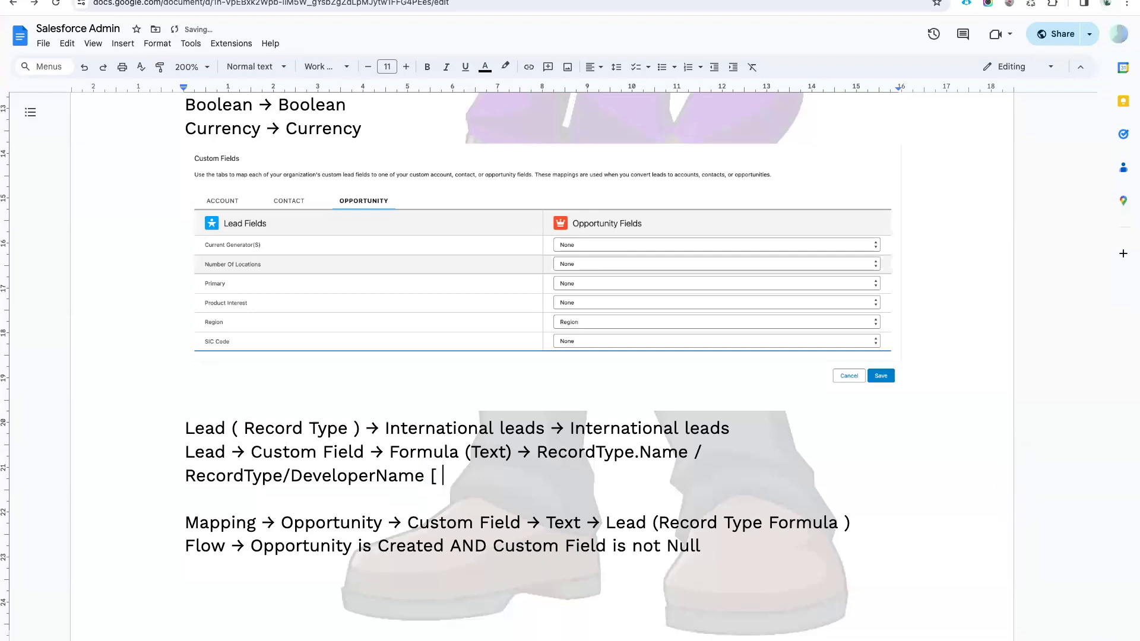
pyautogui.write('Not added ')
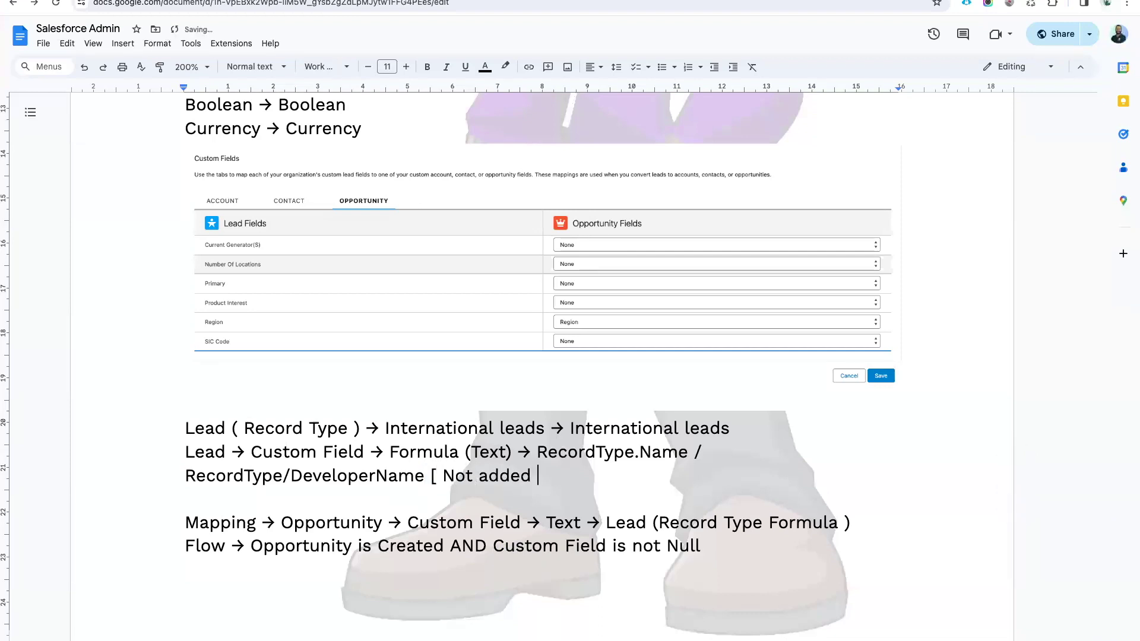
pyautogui.write('in UI ]')
pyautogui.doubleClick(717, 546)
pyautogui.click(717, 545)
# Insert the note "[Not Added in UI]" after "Custom Field" in the Mapping line
pyautogui.click(520, 523)
pyautogui.write('[Not Added in UT')
pyautogui.press('BackSpace')
pyautogui.write('I ]')
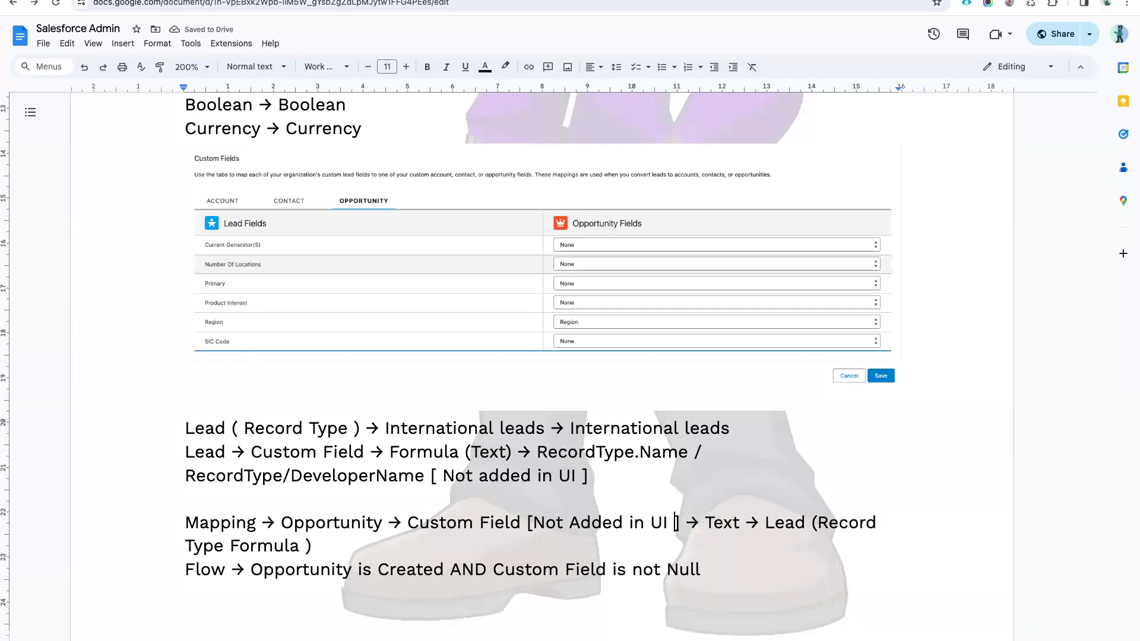
pyautogui.press('Left')
pyautogui.press('BackSpace')
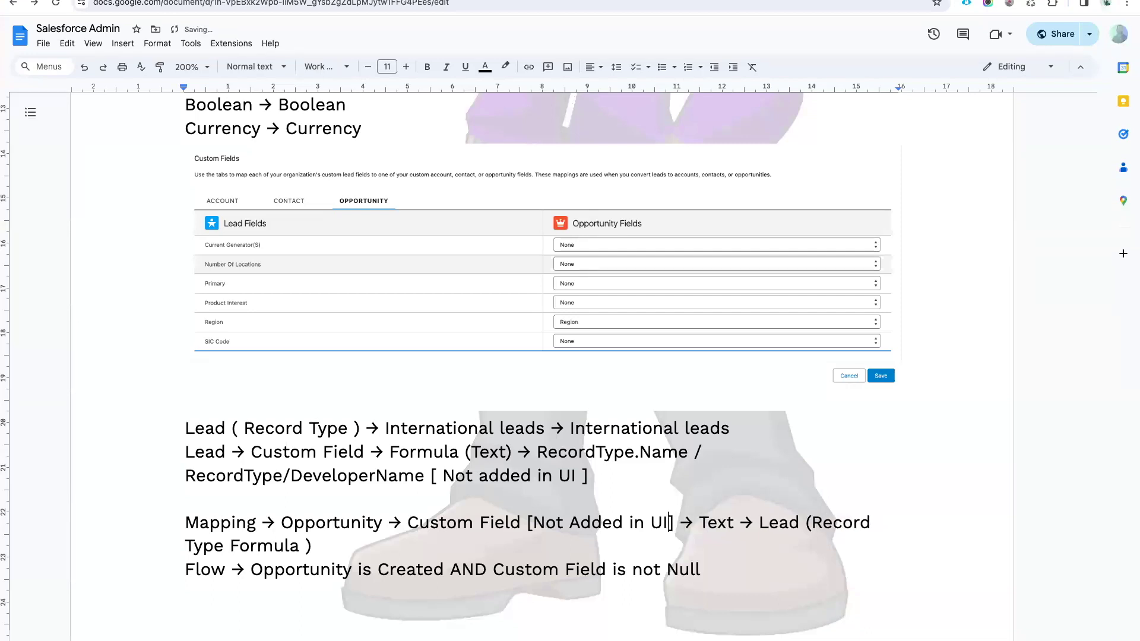
# Append "→ Update Record Type" to the end of the Flow line
pyautogui.moveTo(250, 569); pyautogui.dragTo(542, 569)
pyautogui.moveTo(616, 570); pyautogui.dragTo(723, 569)
pyautogui.click(725, 570)
pyautogui.write('-> U')
pyautogui.write('pdate R')
pyautogui.press('BackSpace')
pyautogui.write('Record YTy')
pyautogui.press('BackSpace')
pyautogui.press('BackSpace')
pyautogui.press('BackSpace')
pyautogui.write('Type')
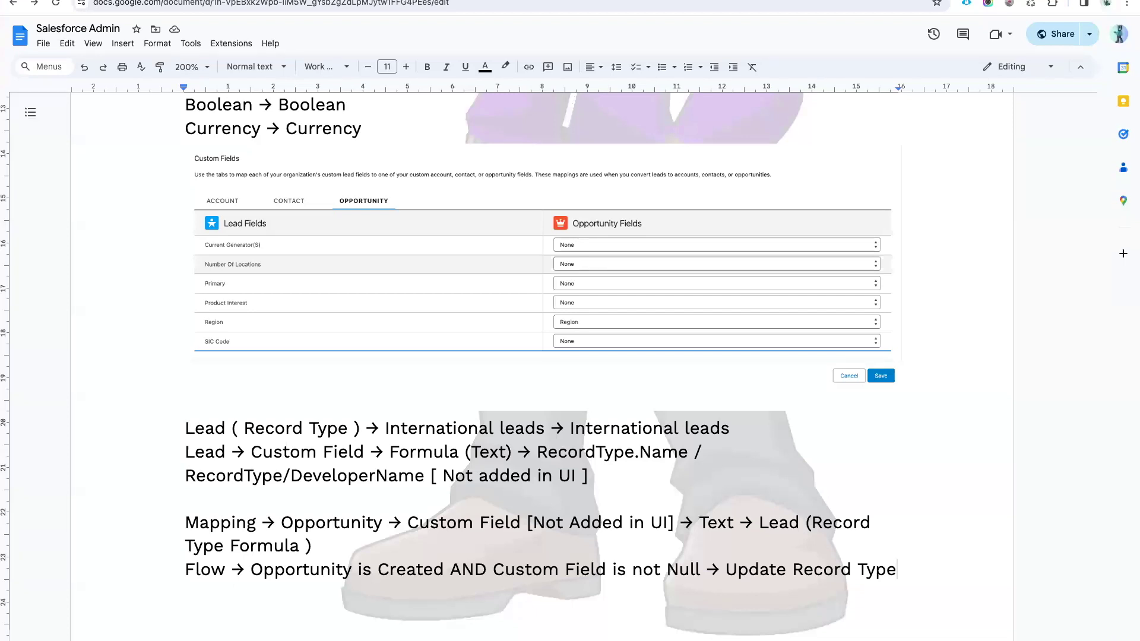
# Write "Lead Record Type Mapping" below the Flow line, leaving a blank line between them and correcting the spelling
pyautogui.scroll(-3, 533, 465)
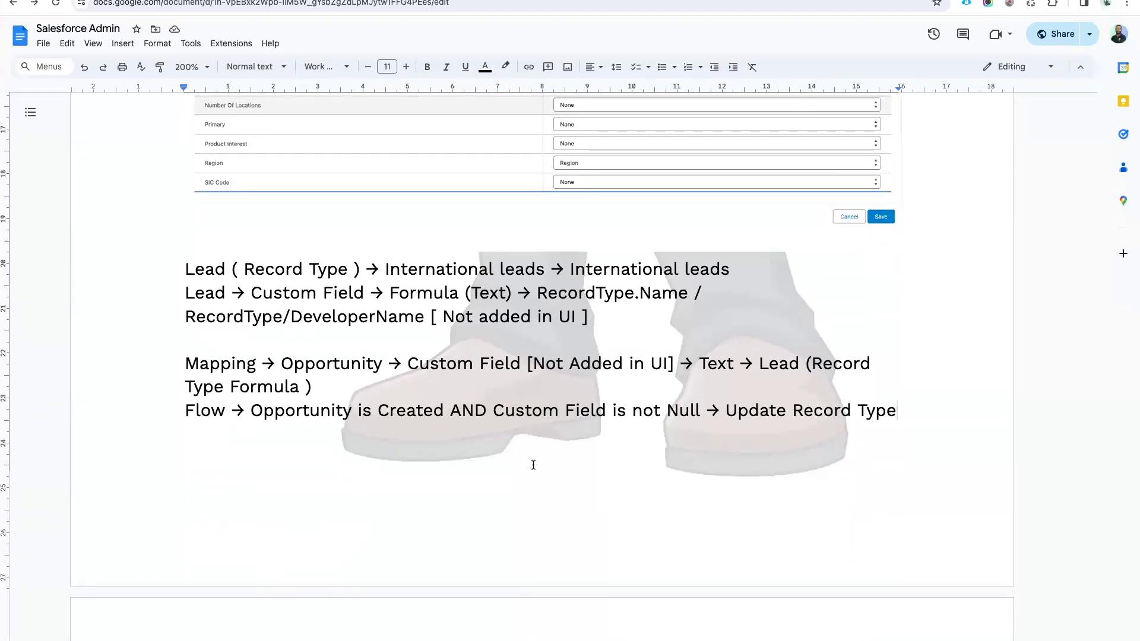
pyautogui.press('Return')
pyautogui.press('Return')
pyautogui.write('Leard Record Type Ma')
pyautogui.press('BackSpace')
pyautogui.press('BackSpace')
pyautogui.write('Mapping')
pyautogui.click(214, 459)
pyautogui.press('Right')
pyautogui.press('BackSpace')
# Append "[ Custom Metadata / Custom Setting ]" to the "Lead Record Type Mapping" line
pyautogui.click(428, 458)
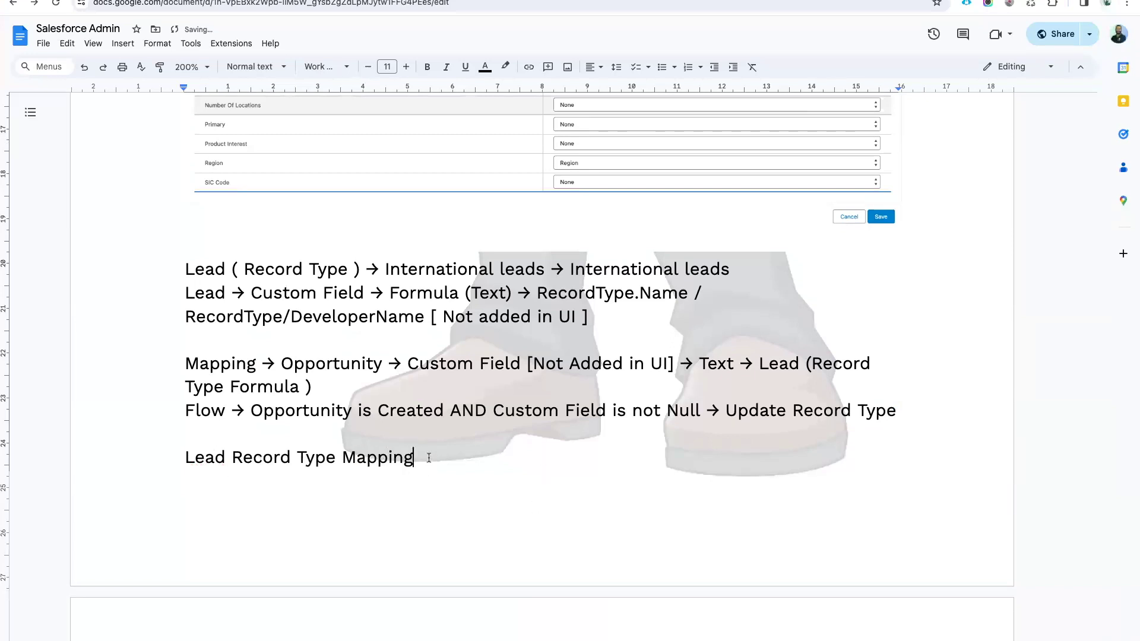
pyautogui.write('[ Custom Metadata / Cyst')
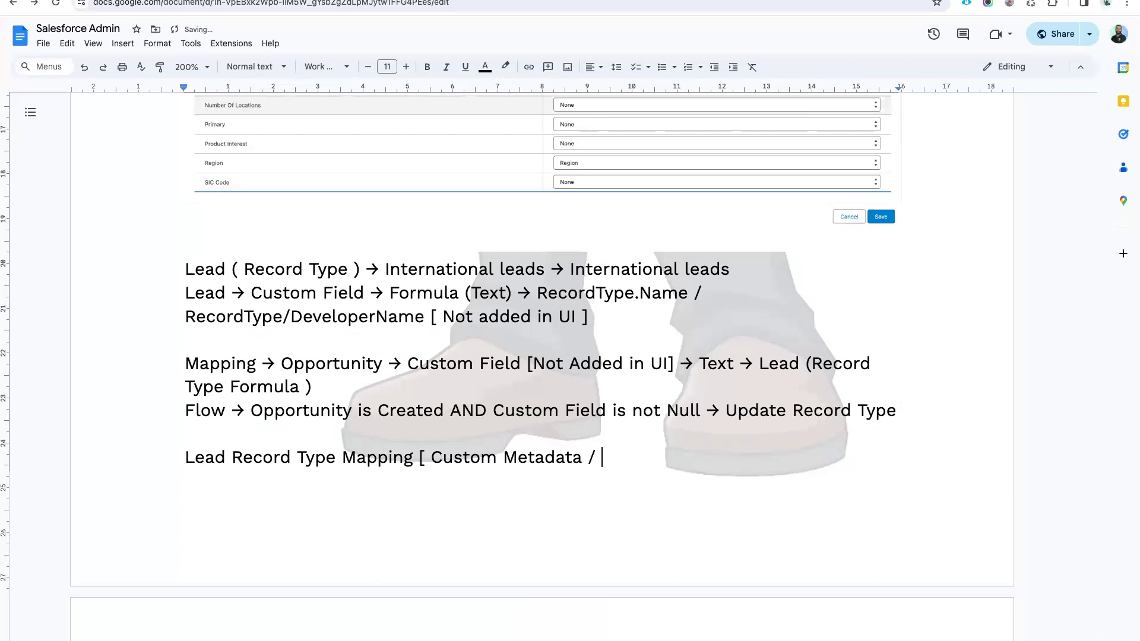
pyautogui.press('BackSpace')
pyautogui.press('BackSpace')
pyautogui.press('BackSpace')
pyautogui.write('ustom Sr')
pyautogui.press('BackSpace')
pyautogui.write('etting ]')
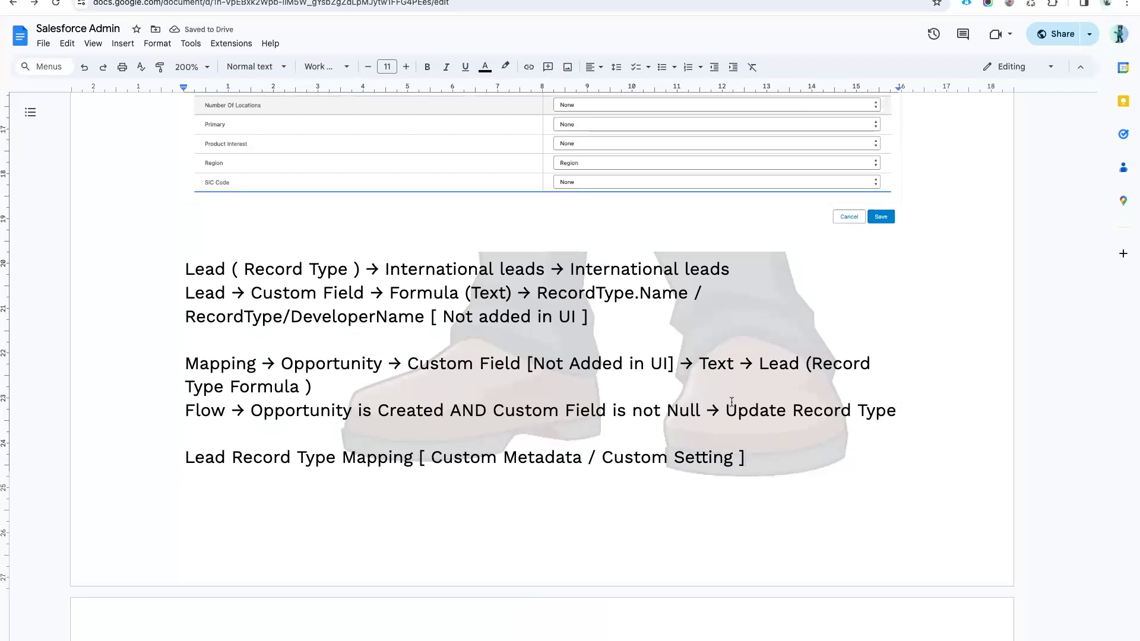
pyautogui.moveTo(189, 457); pyautogui.dragTo(711, 457)
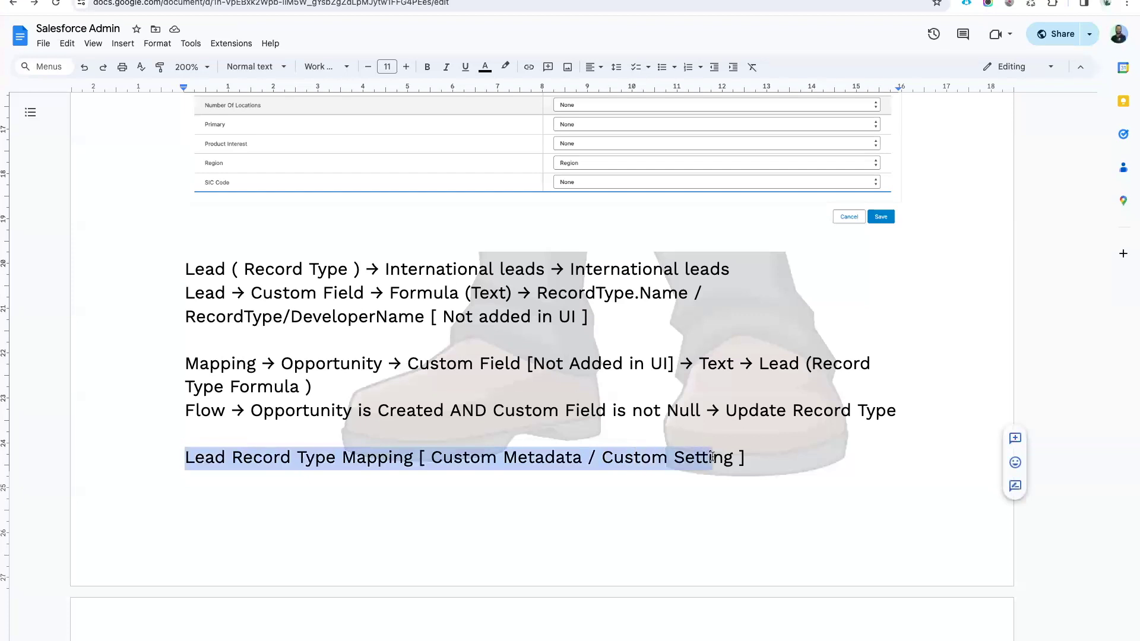
pyautogui.click(712, 457)
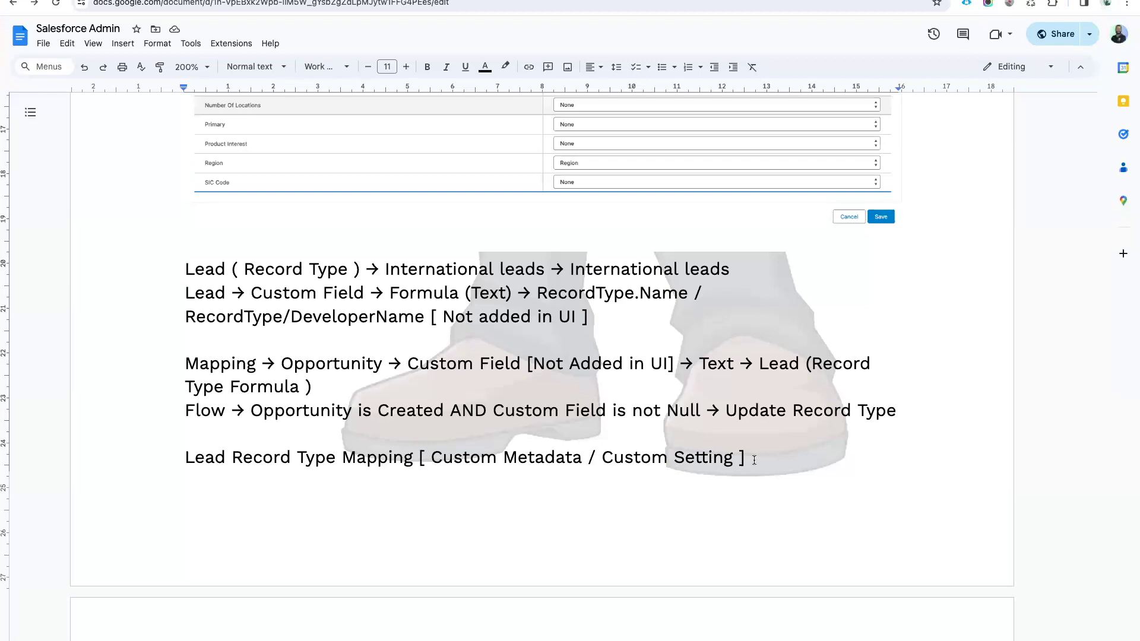
pyautogui.moveTo(754, 460); pyautogui.dragTo(187, 456)
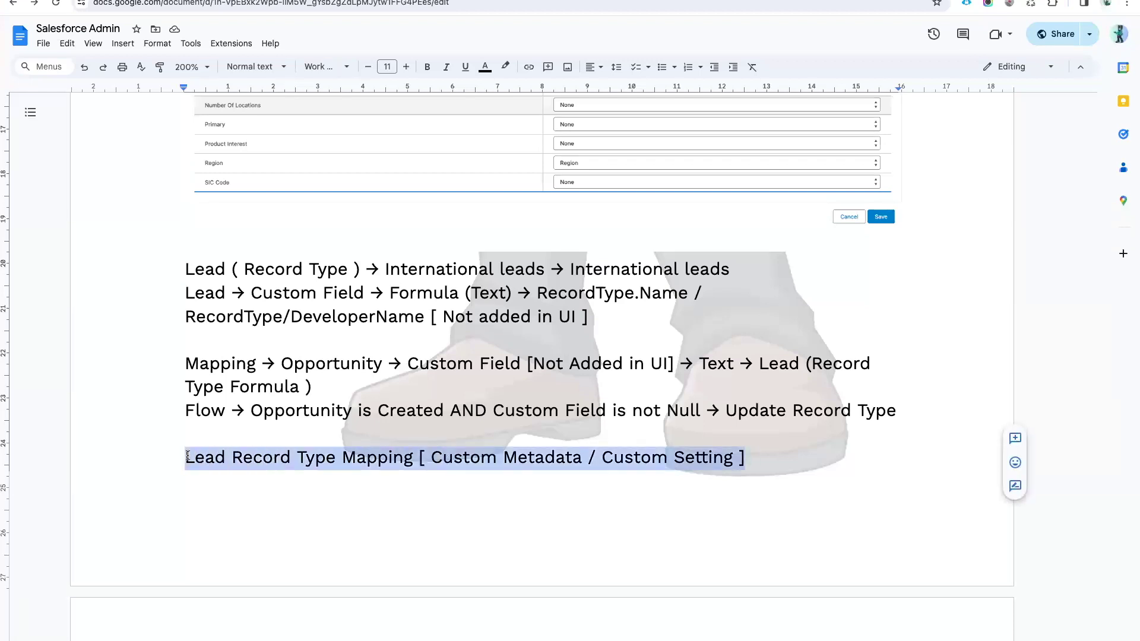
pyautogui.click(187, 455)
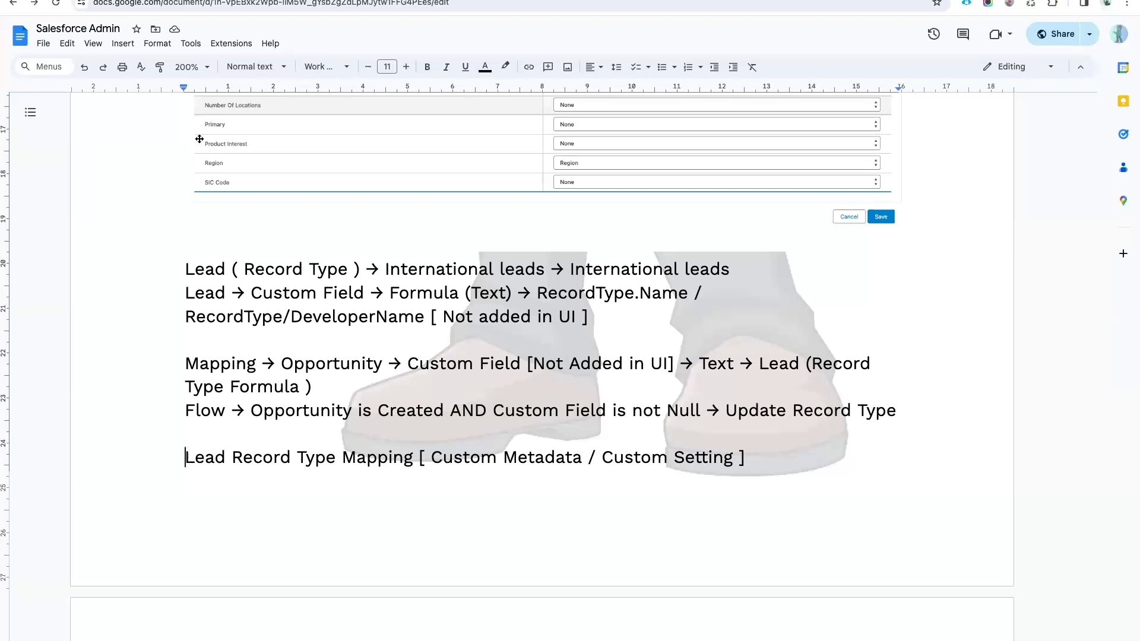
# Open draw.io in a new browser tab
pyautogui.rightClick(209, 2)
pyautogui.press('super+t')
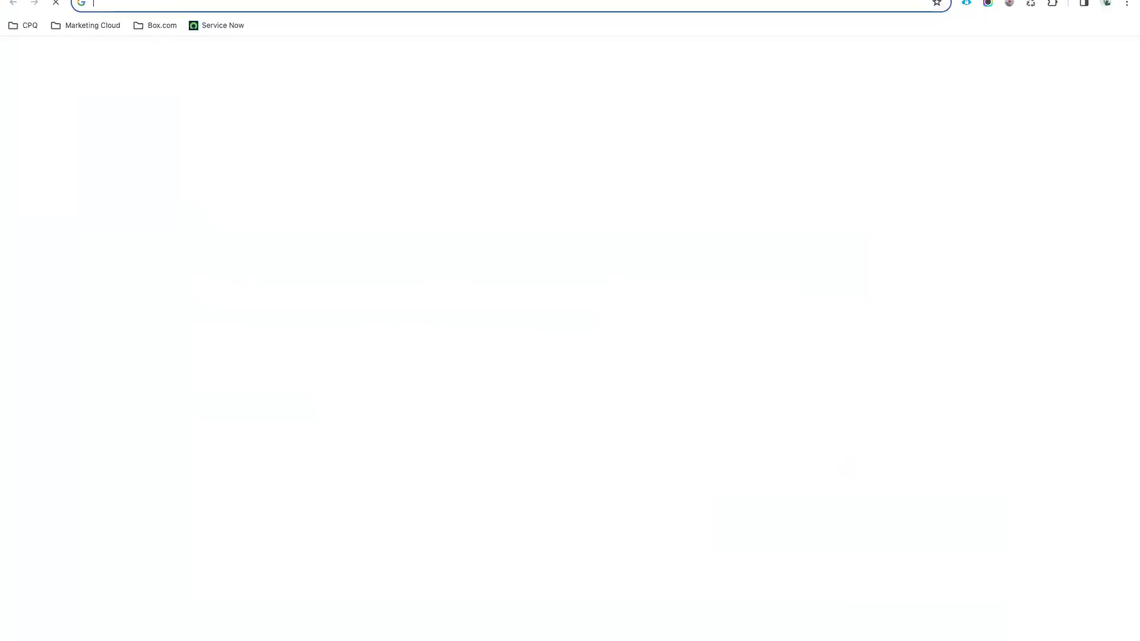
pyautogui.write('draw.io')
pyautogui.press('Return')
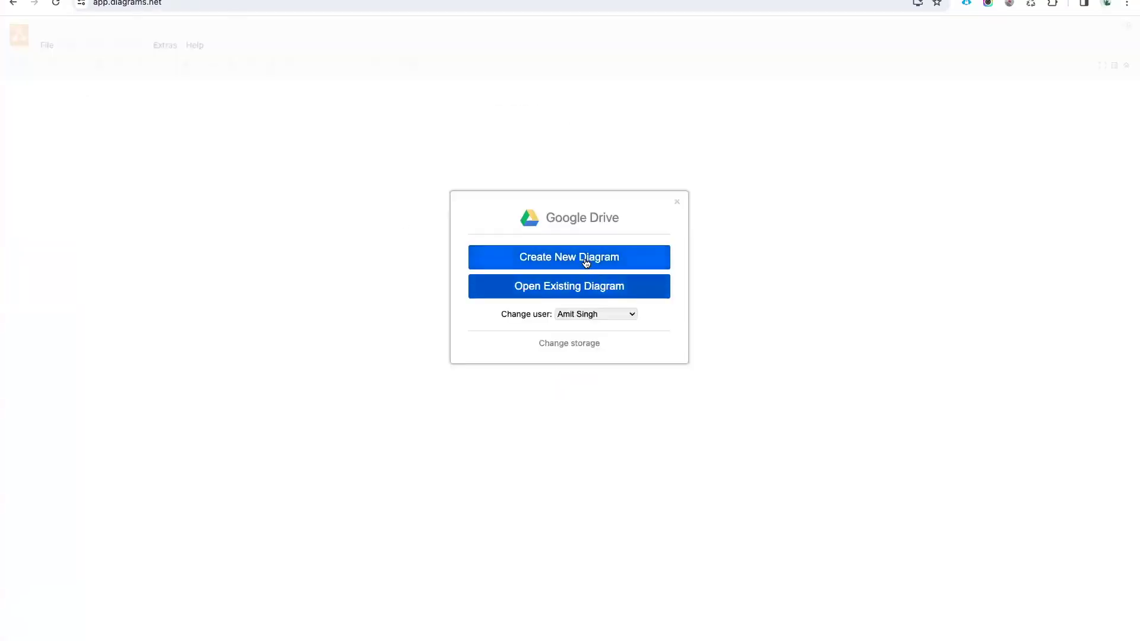
pyautogui.click(588, 259)
pyautogui.write('Load')
pyautogui.press('BackSpace')
pyautogui.press('BackSpace')
pyautogui.press('BackSpace')
pyautogui.click(546, 434)
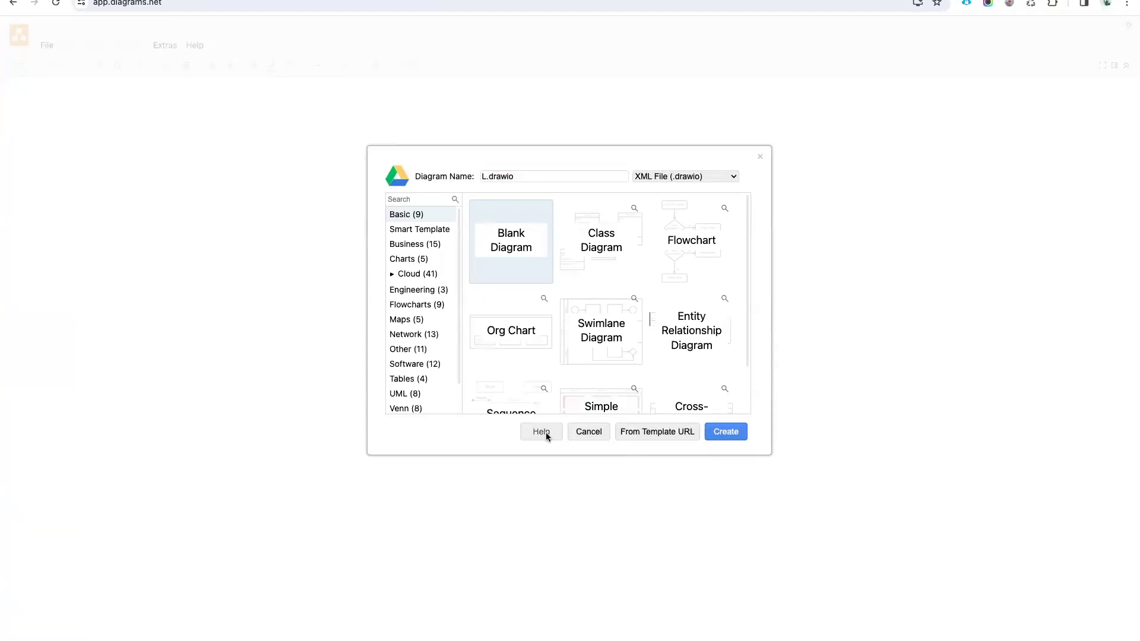
pyautogui.click(585, 438)
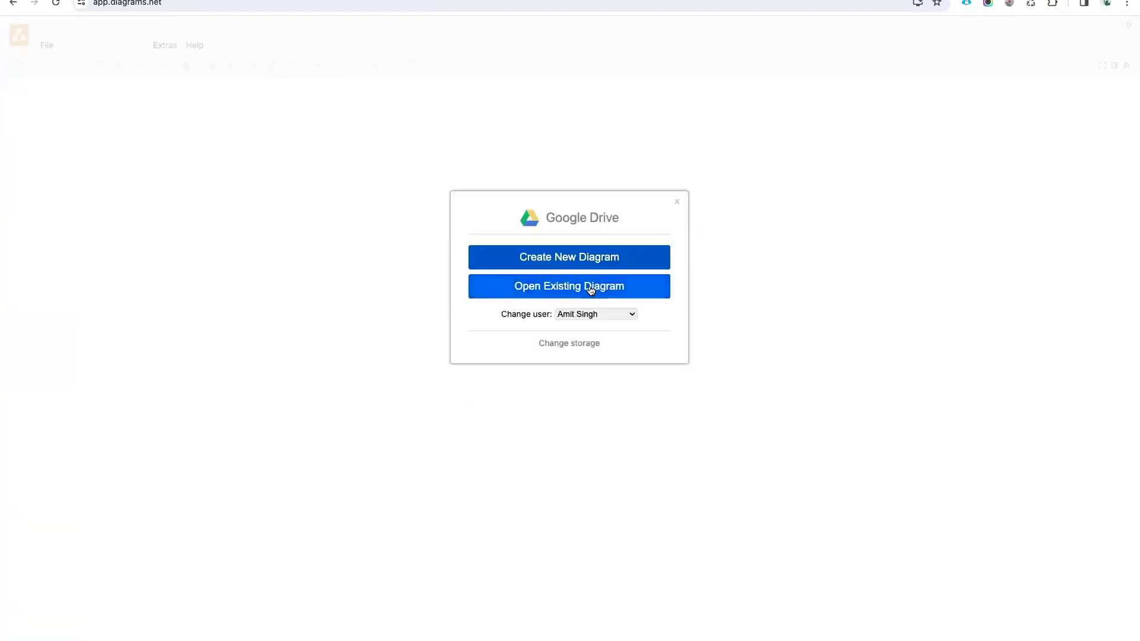
# Open the existing diagram "Lead Management.drawio" from the Admin folder under Trainings in Google Drive
pyautogui.click(536, 287)
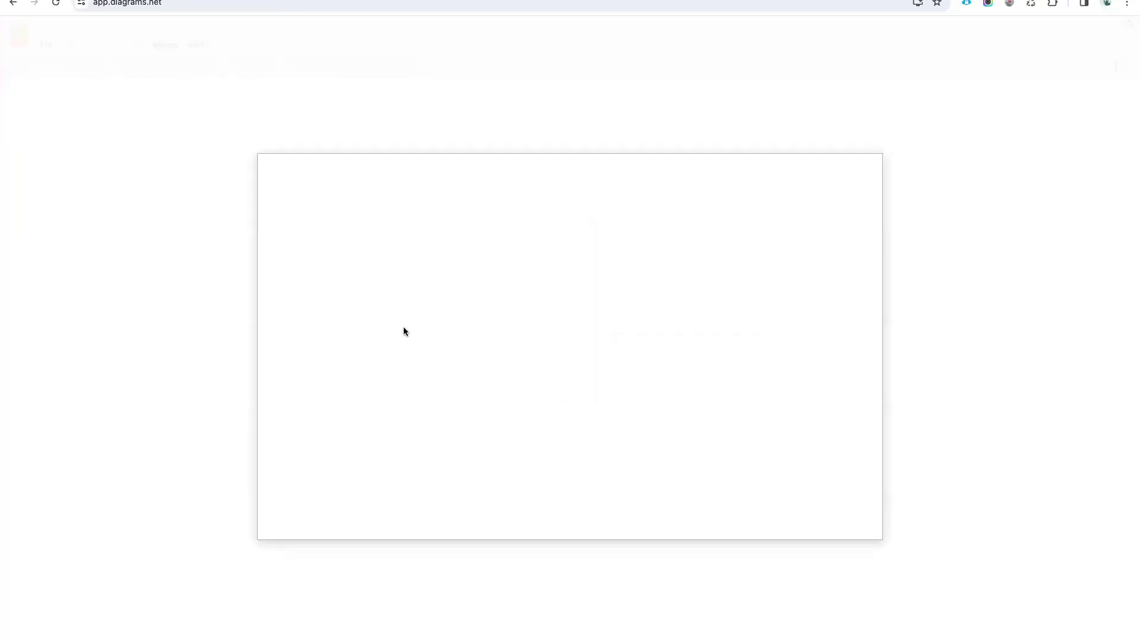
pyautogui.doubleClick(689, 291)
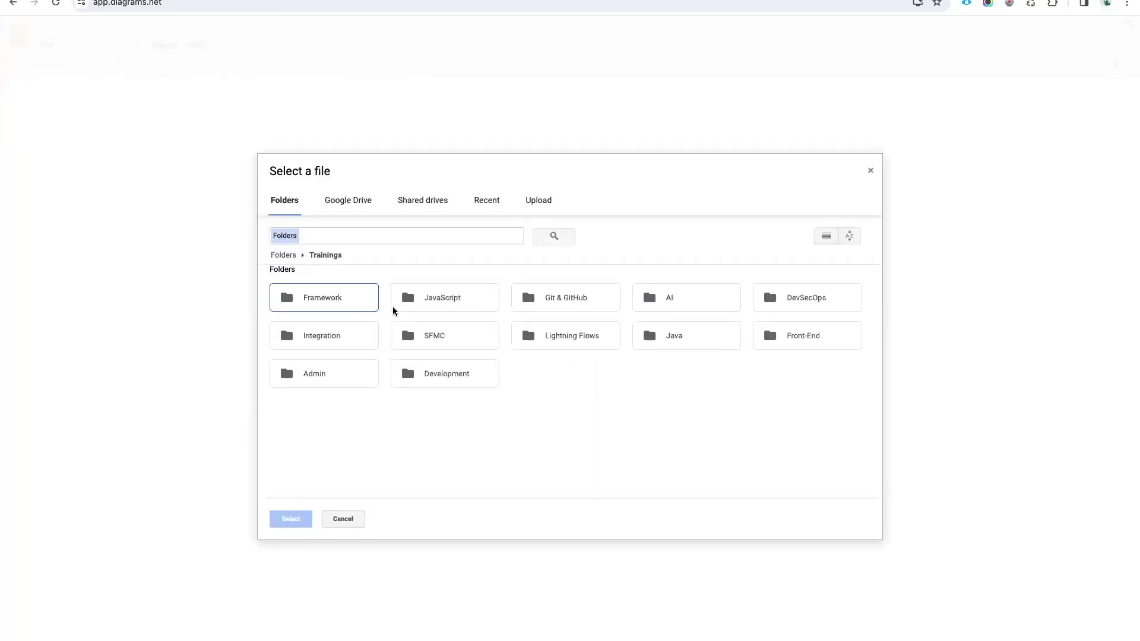
pyautogui.doubleClick(319, 383)
pyautogui.doubleClick(332, 299)
pyautogui.click(319, 353)
pyautogui.click(291, 520)
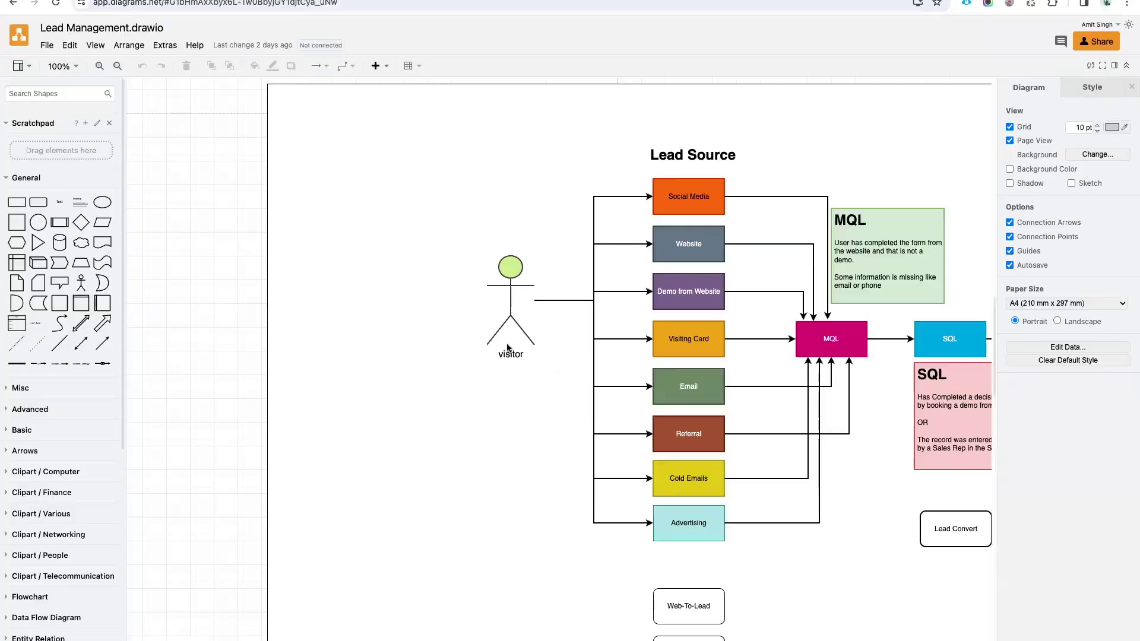
# Switch the diagram to the page with the Lead Conversion section and go to the empty canvas below it
pyautogui.click(255, 640)
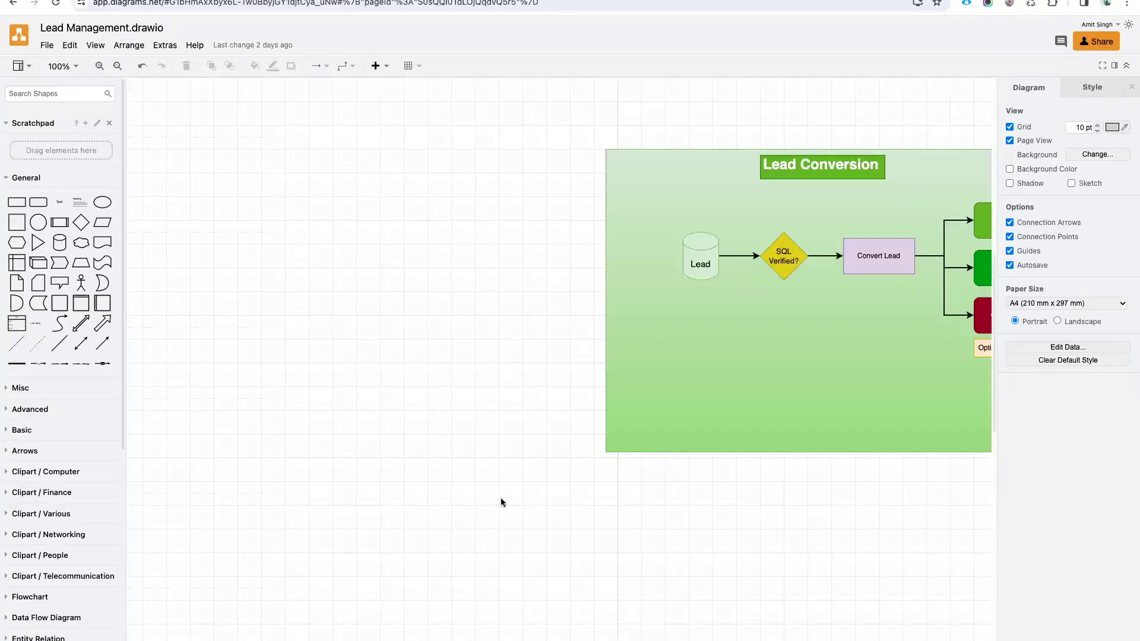
pyautogui.hscroll(6, 500, 501)
pyautogui.scroll(-5, 501, 501)
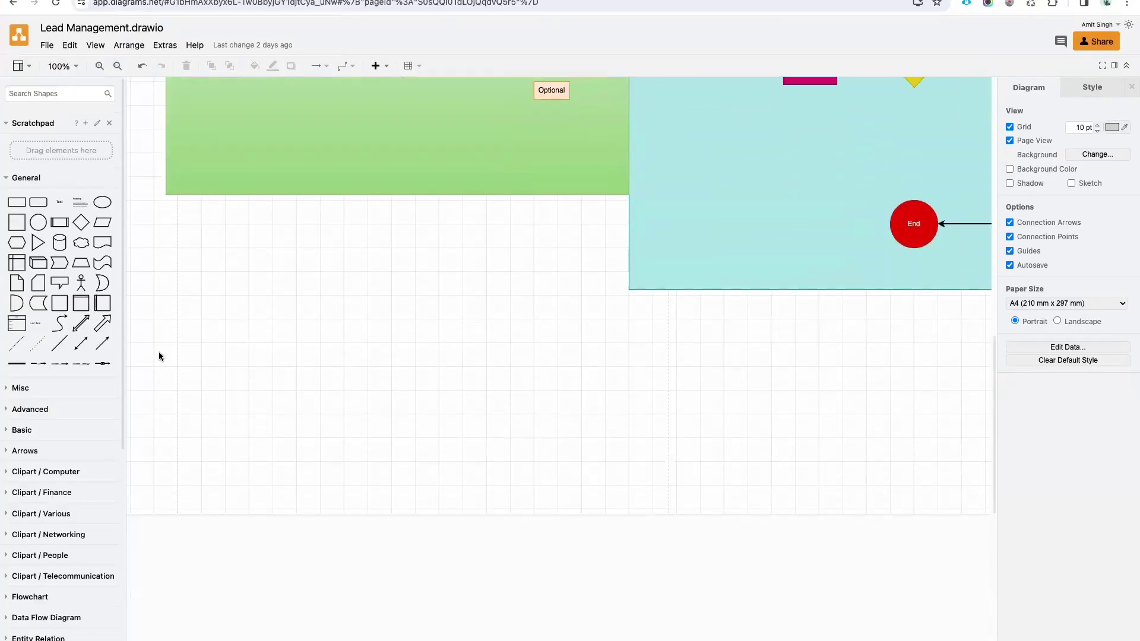
# Add an actor figure labelled "Sales Rep" on the empty canvas below the existing sections
pyautogui.moveTo(80, 283); pyautogui.dragTo(184, 426)
pyautogui.write('sales Rep')
pyautogui.click(344, 462)
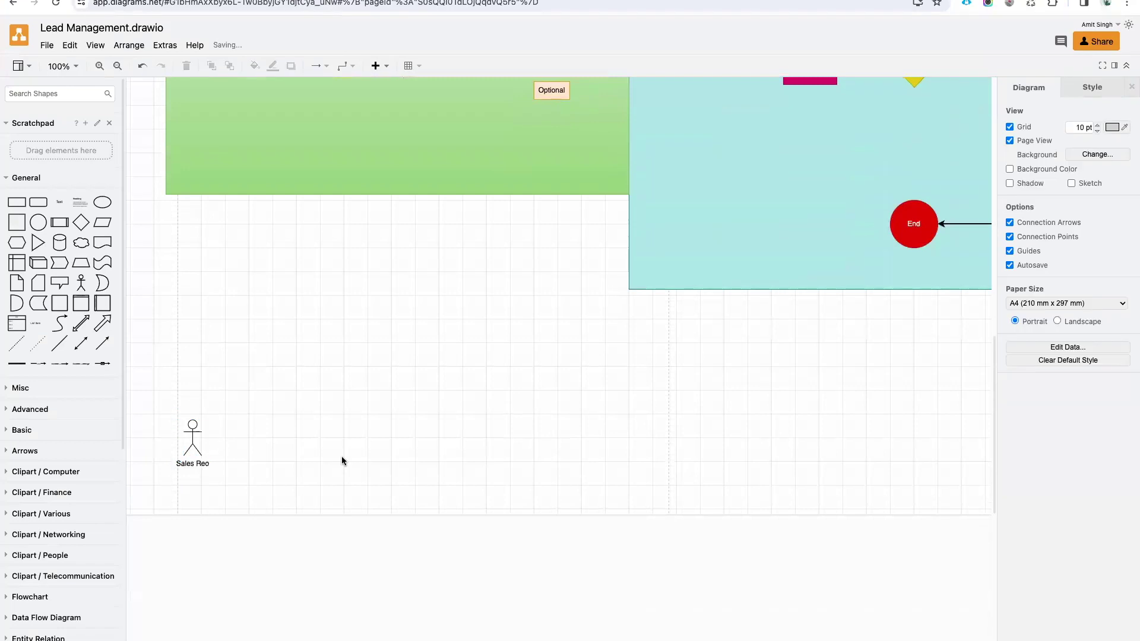
pyautogui.doubleClick(194, 443)
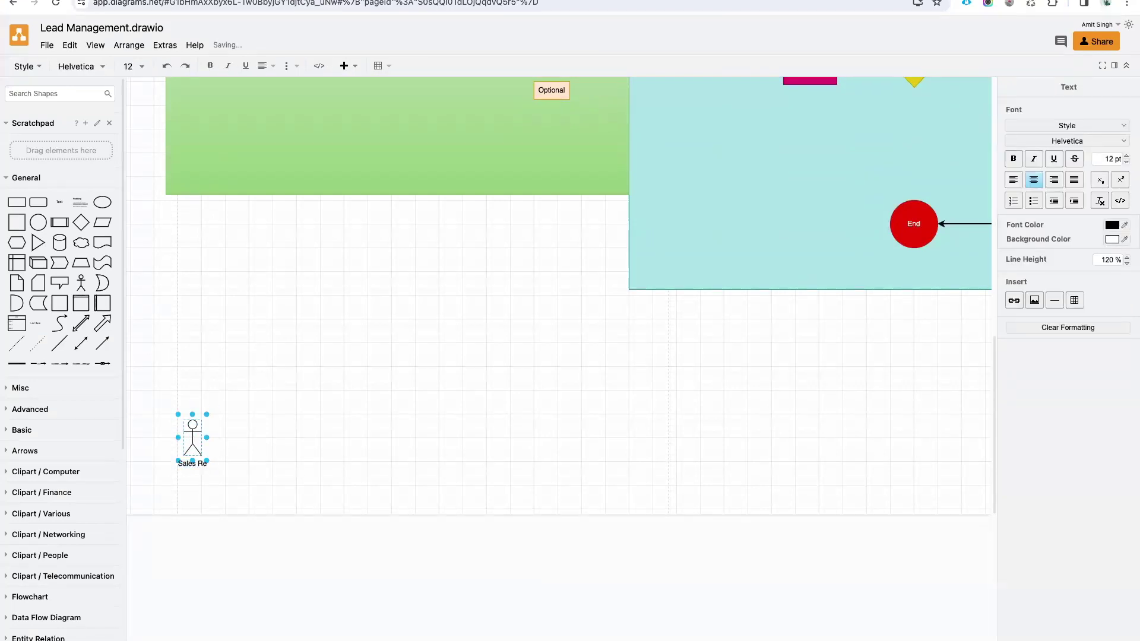
pyautogui.click(339, 451)
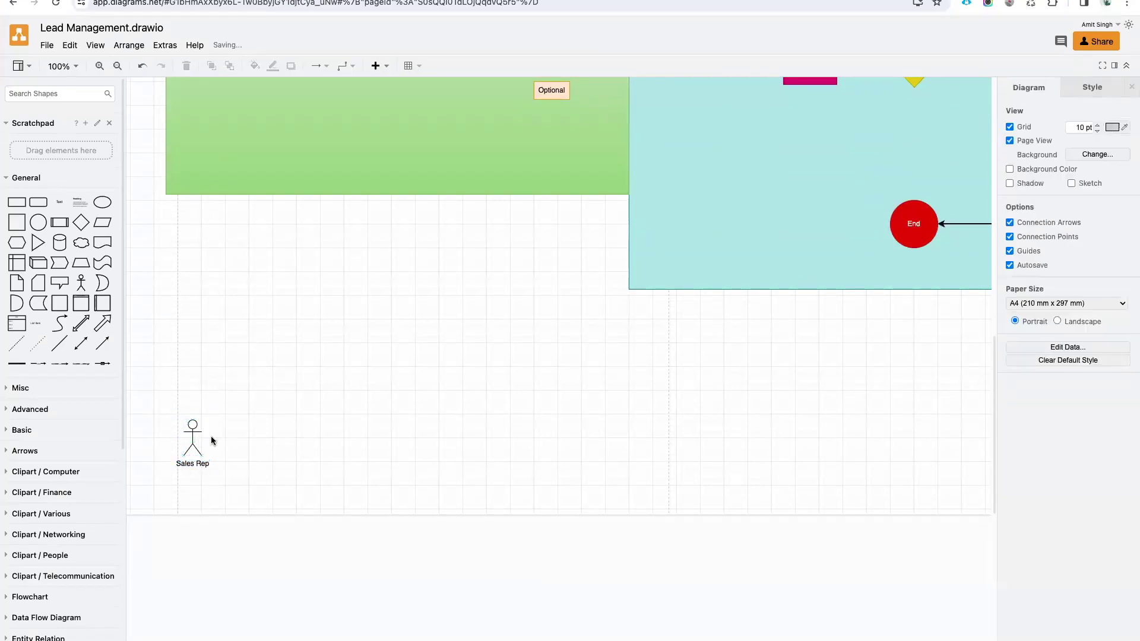
# Add a rectangle labelled "Lead Convert" connected by an arrow from the Sales Rep actor, with extra space between them
pyautogui.click(190, 430)
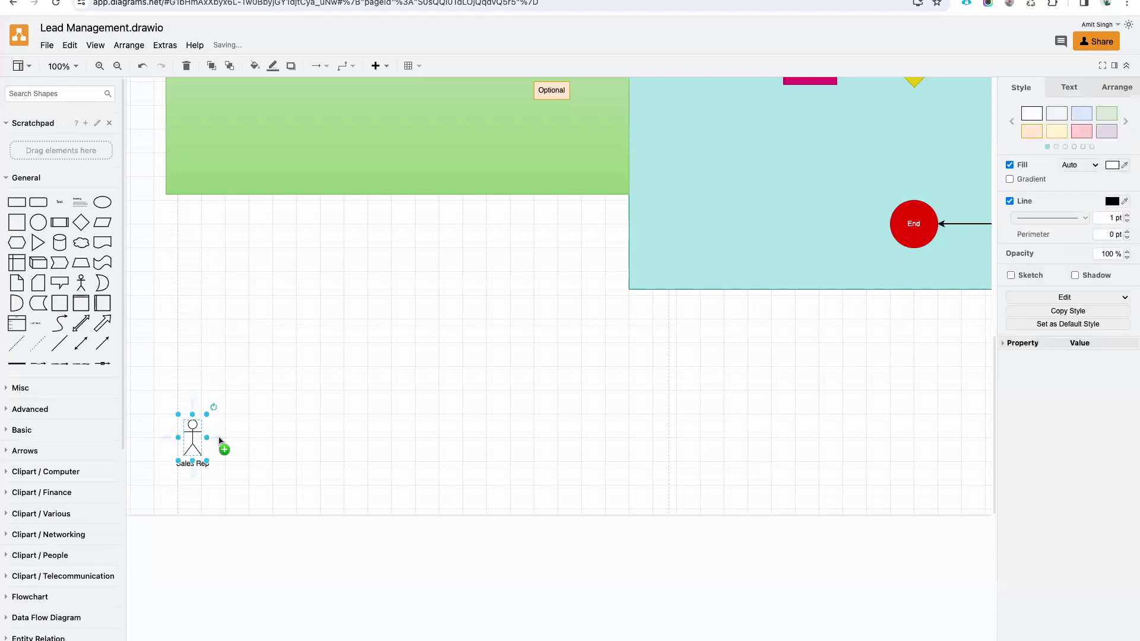
pyautogui.click(242, 429)
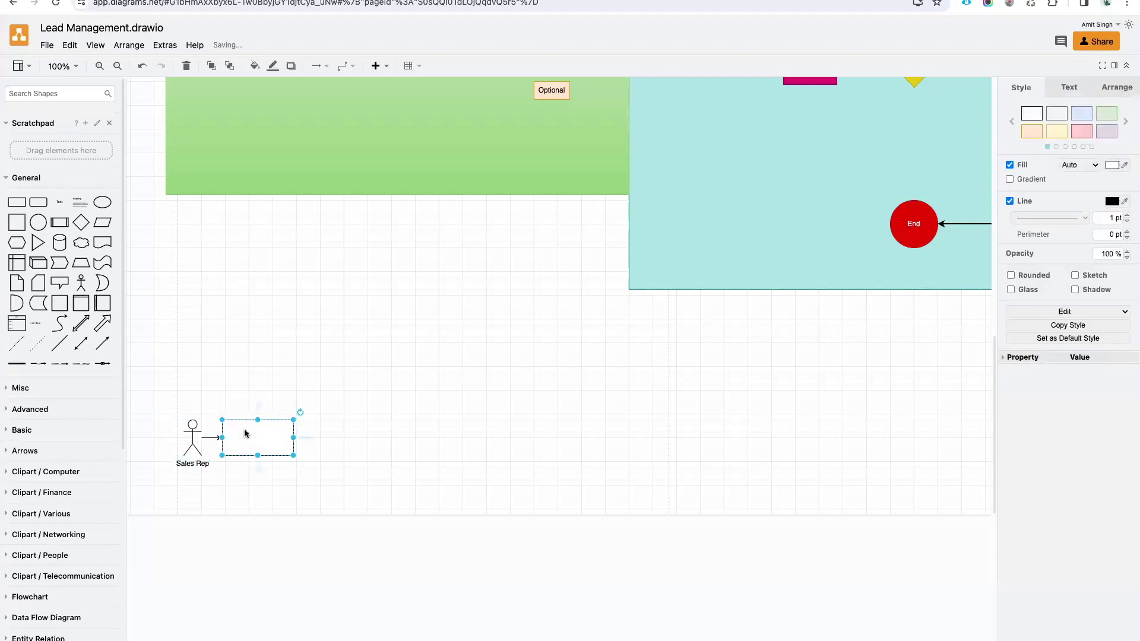
pyautogui.moveTo(249, 438); pyautogui.dragTo(295, 435)
pyautogui.doubleClick(295, 436)
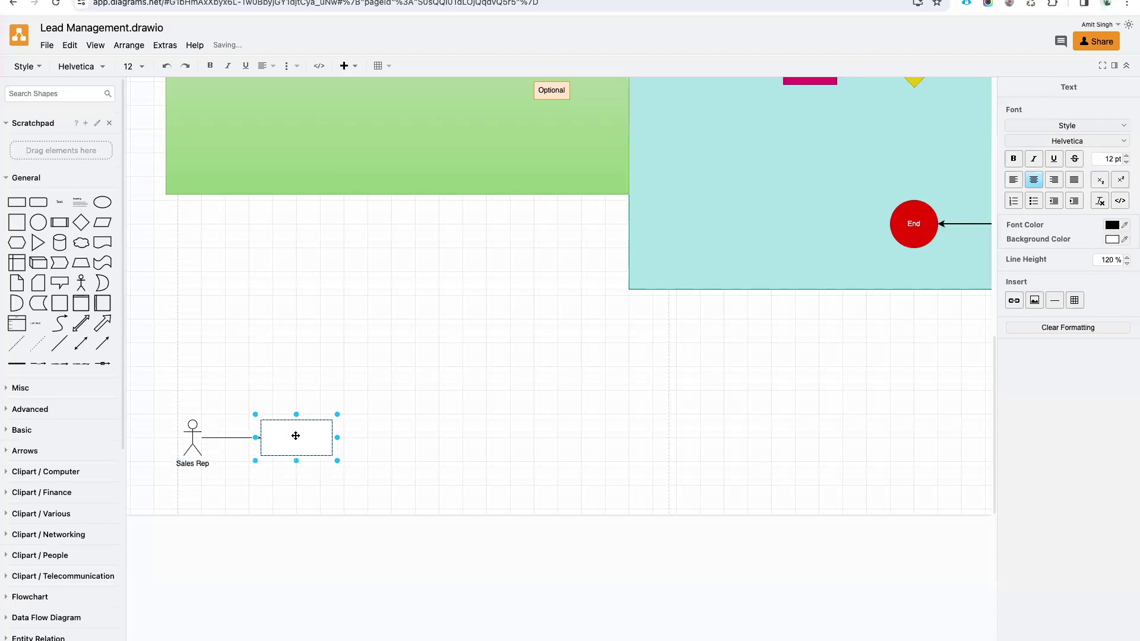
pyautogui.write('Lead Convert')
pyautogui.click(423, 458)
# Add a rectangle labelled "Opportunity Created" connected by an arrow from the Lead Convert box
pyautogui.click(305, 449)
pyautogui.moveTo(342, 439)
pyautogui.click(368, 425)
pyautogui.doubleClick(420, 442)
pyautogui.write('Opportunity Created')
pyautogui.click(514, 464)
# Add a decision diamond labelled "Custom field is not null" connected by an arrow from the Opportunity Created box
pyautogui.click(429, 451)
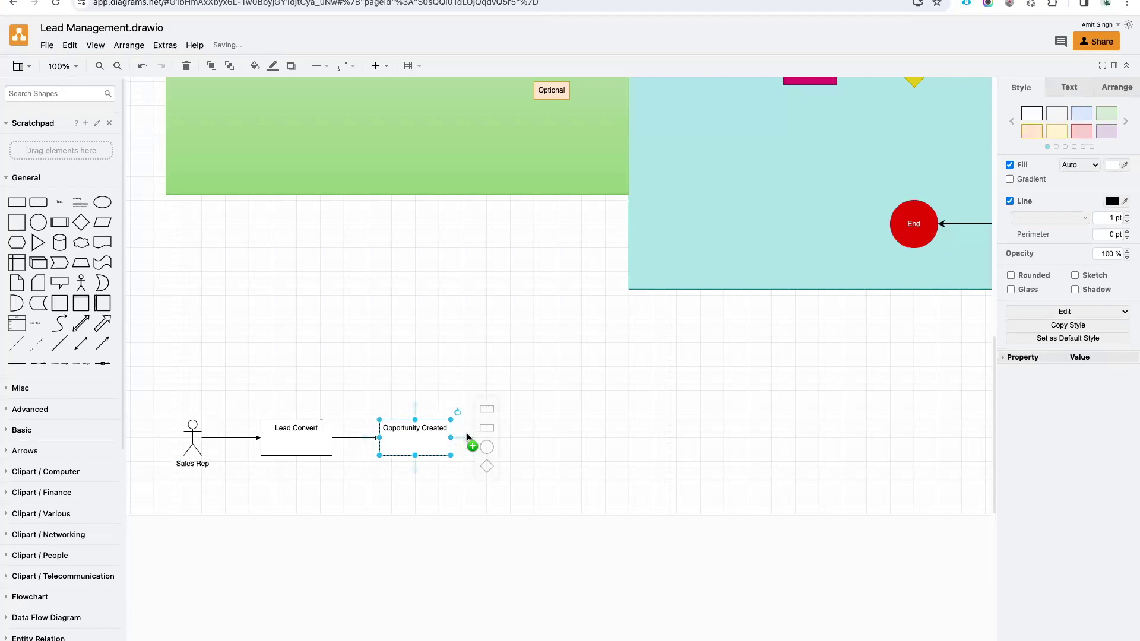
pyautogui.click(490, 464)
pyautogui.doubleClick(542, 438)
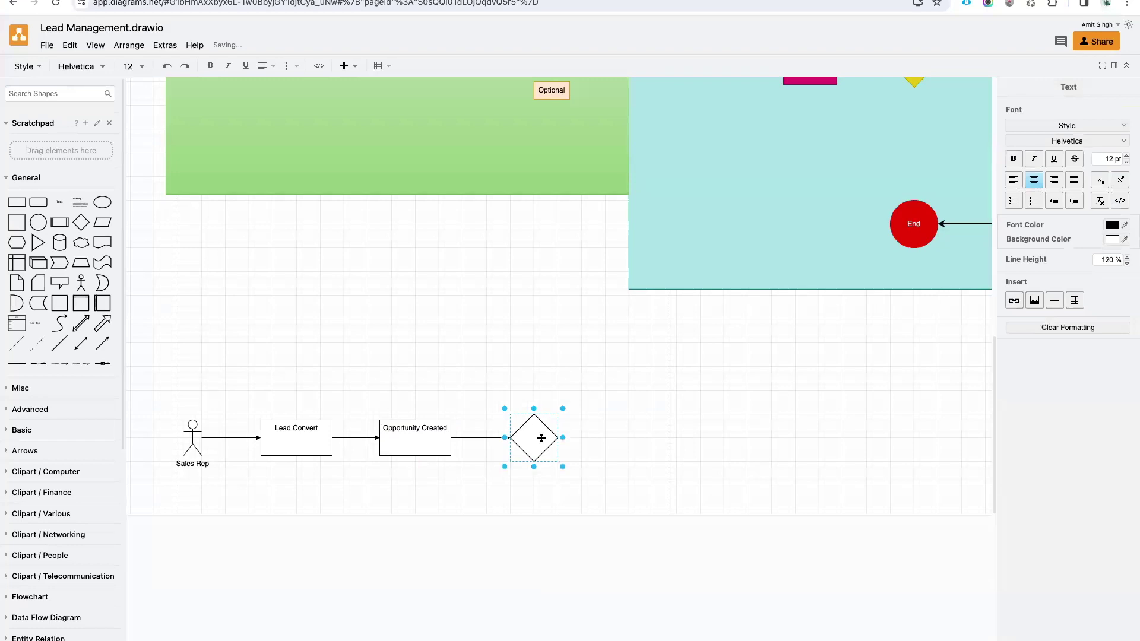
pyautogui.write('Custom field is not null.')
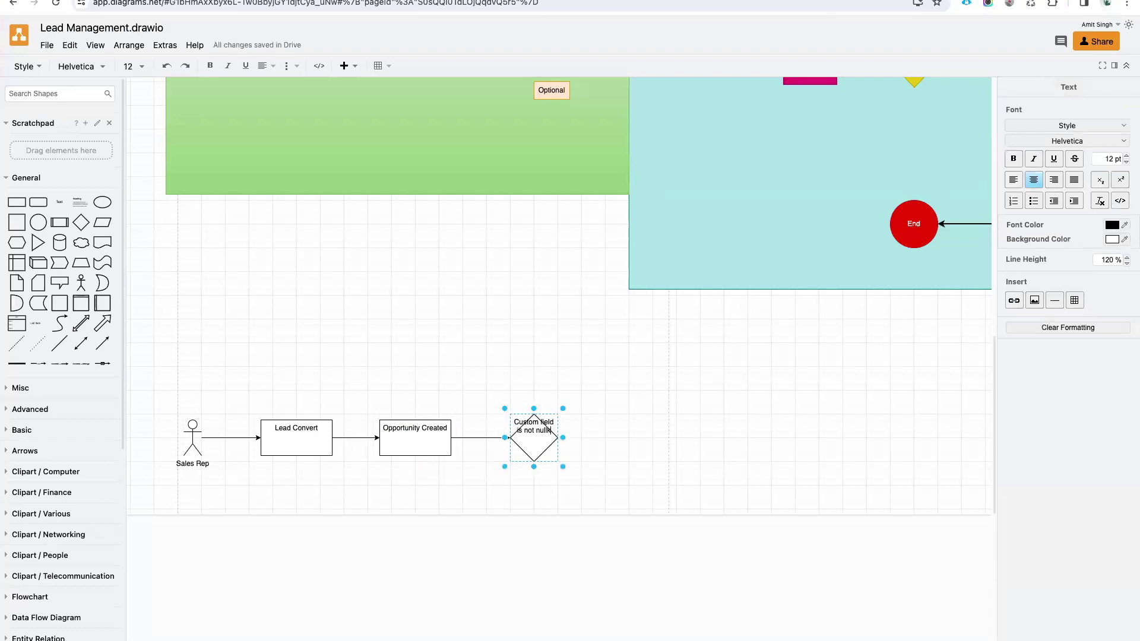
pyautogui.press('Escape')
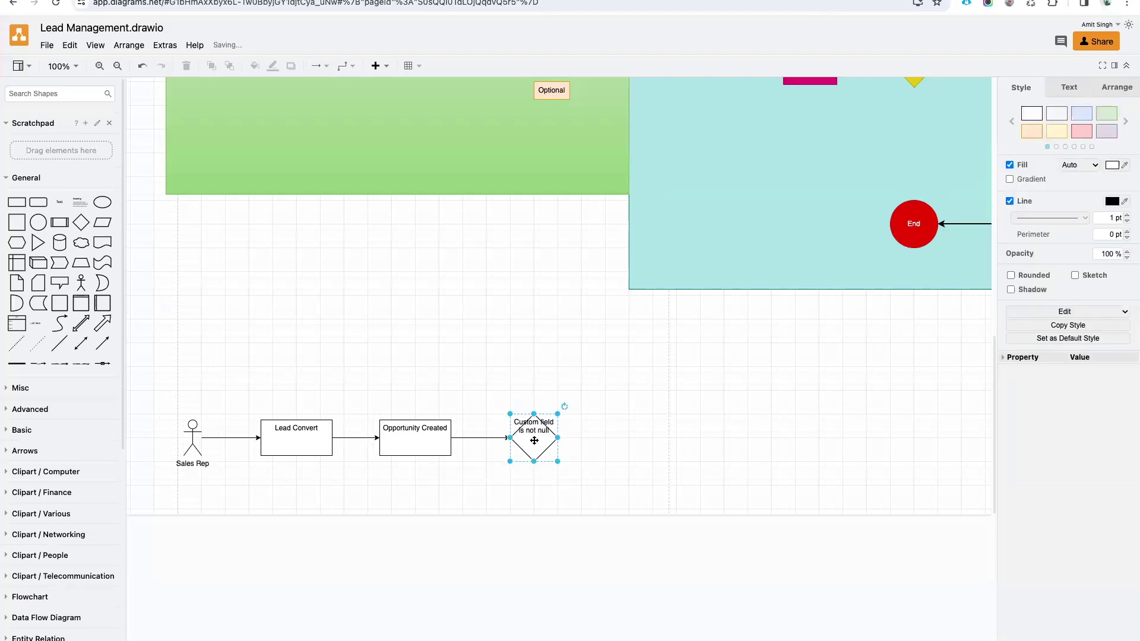
# Vertically centre the labels of the Lead Convert box, the Opportunity Created box and the decision diamond
pyautogui.keyDown('shift'); pyautogui.click(310, 425); pyautogui.keyUp('shift')
pyautogui.keyDown('shift'); pyautogui.click(408, 436); pyautogui.keyUp('shift')
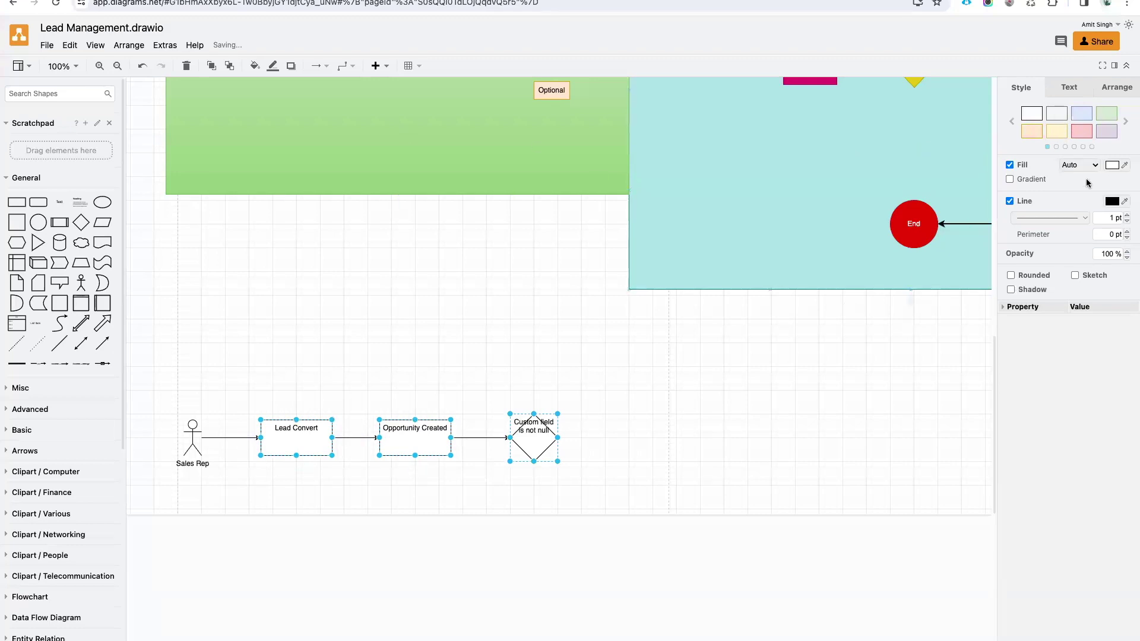
pyautogui.click(1068, 87)
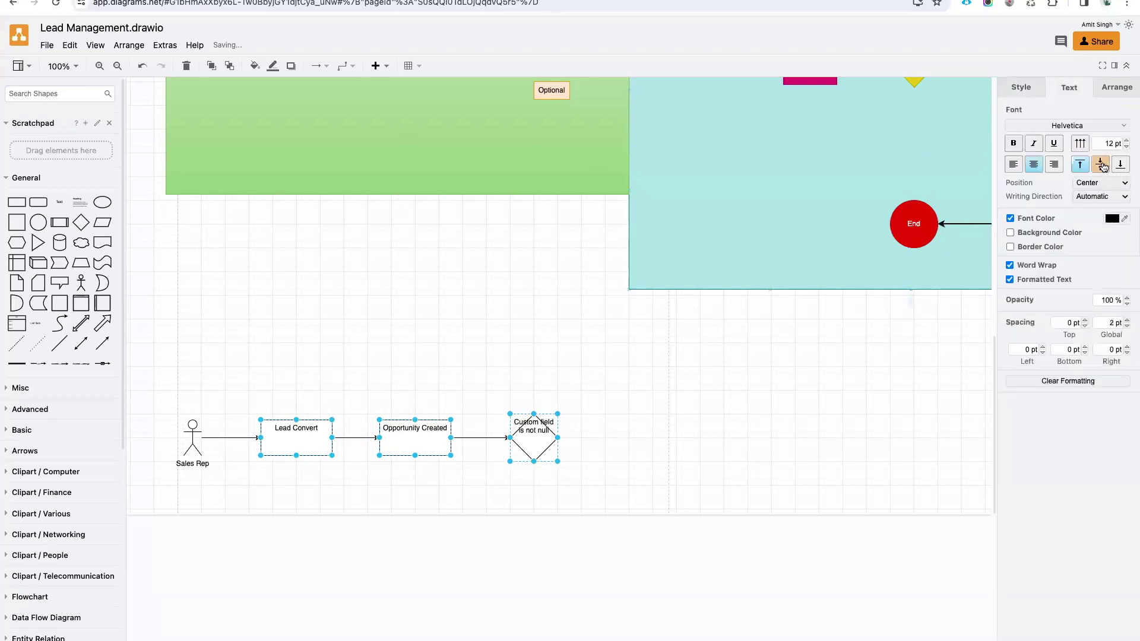
pyautogui.click(1102, 166)
pyautogui.click(700, 452)
# Add a rectangle labelled "Get Lead Record Type Mapping based on custom field on Opportunity" connected by an arrow from the decision diamond
pyautogui.click(533, 438)
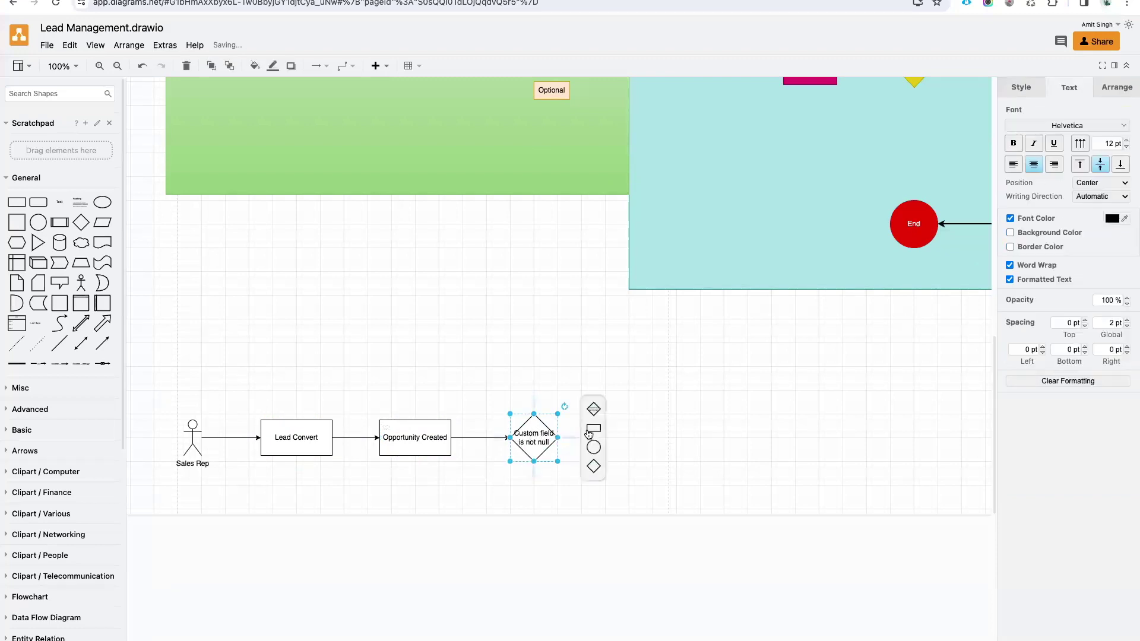
pyautogui.click(595, 429)
pyautogui.doubleClick(640, 433)
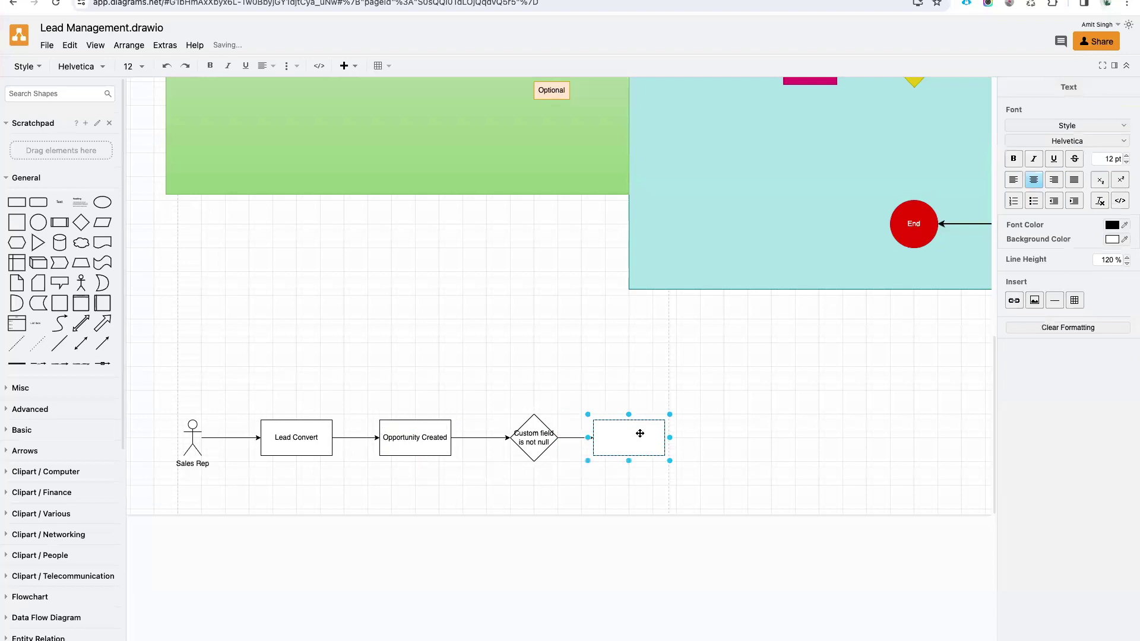
pyautogui.write('Get Lead Record Type Mapping based on custom field on ')
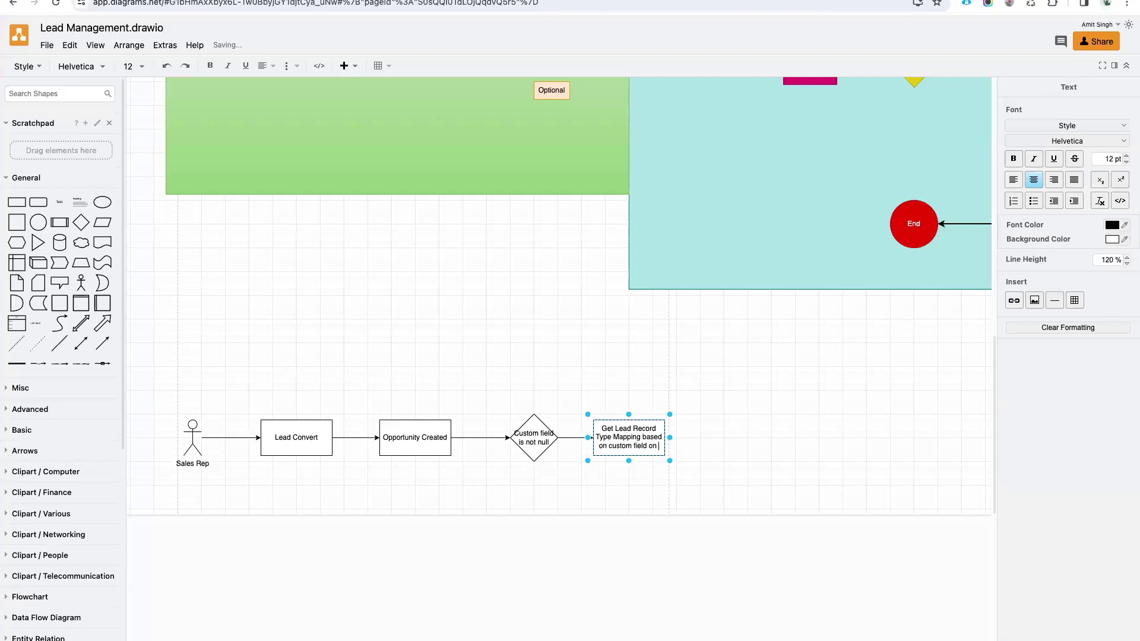
pyautogui.write('Oppo')
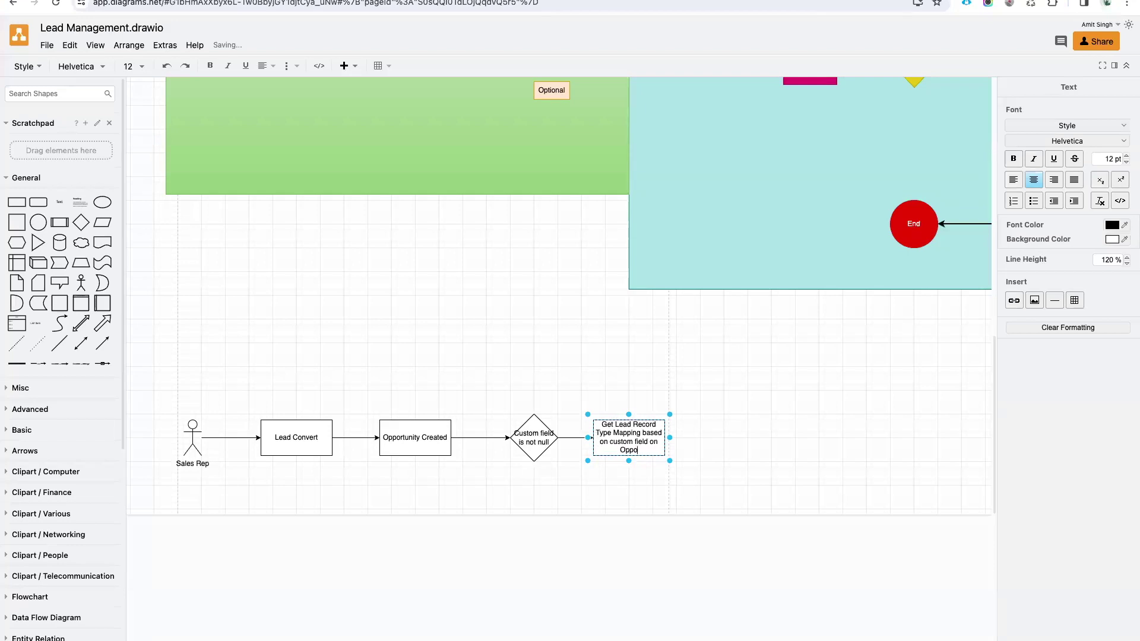
pyautogui.write('rtunity')
pyautogui.click(674, 482)
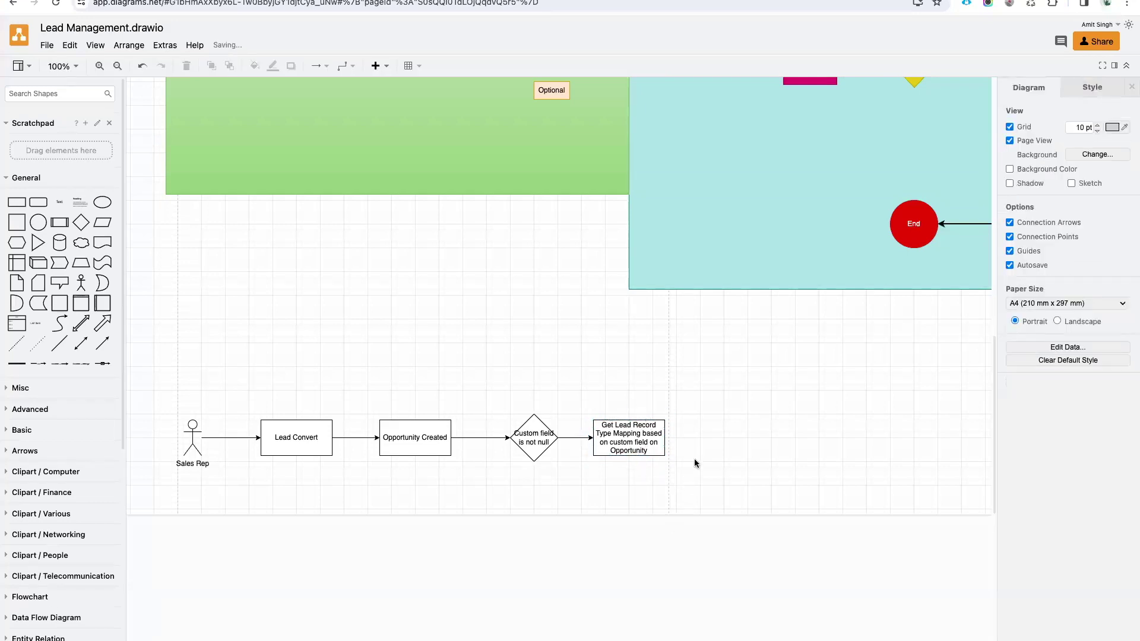
# Shift the Get Lead Record Type Mapping box slightly to the right and enlarge the decision diamond towards its upper left
pyautogui.click(622, 439)
pyautogui.moveTo(623, 439); pyautogui.dragTo(628, 439)
pyautogui.click(509, 424)
pyautogui.moveTo(507, 412); pyautogui.dragTo(491, 390)
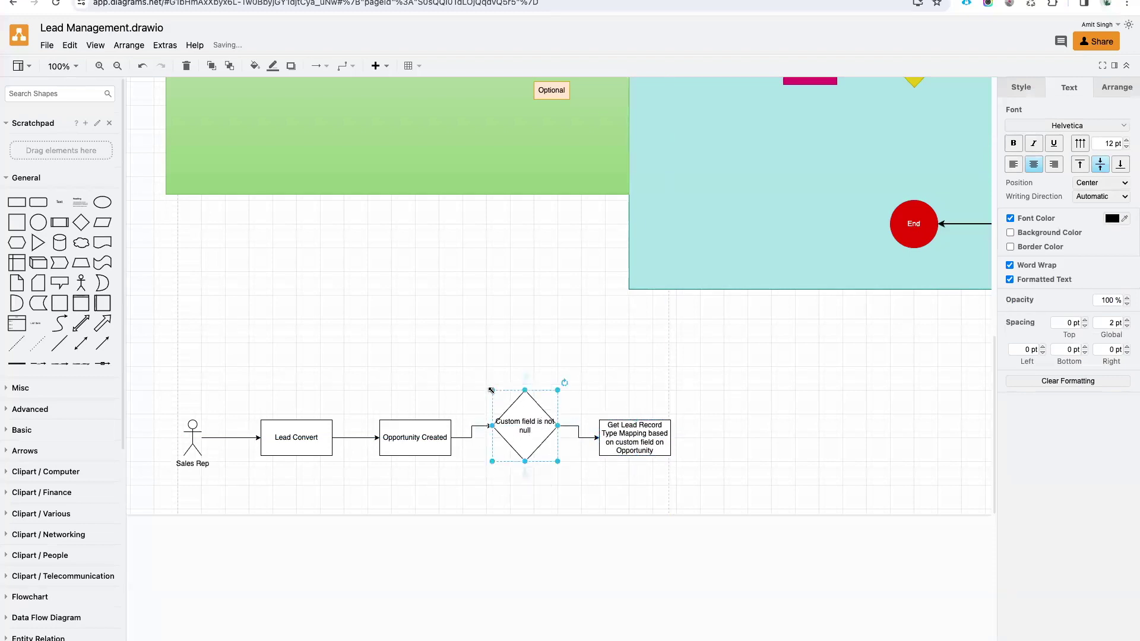
# Break the diamond's label into two lines before "is not null" and align the diamond with the row of boxes
pyautogui.doubleClick(531, 426)
pyautogui.click(536, 426)
pyautogui.press('Return')
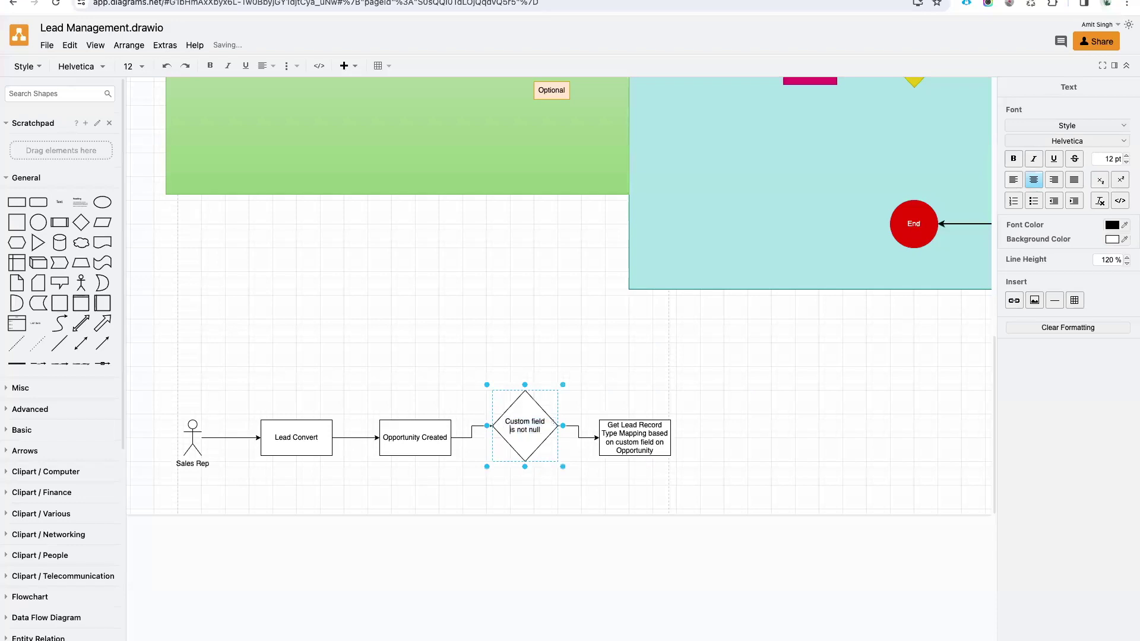
pyautogui.click(584, 395)
pyautogui.click(525, 427)
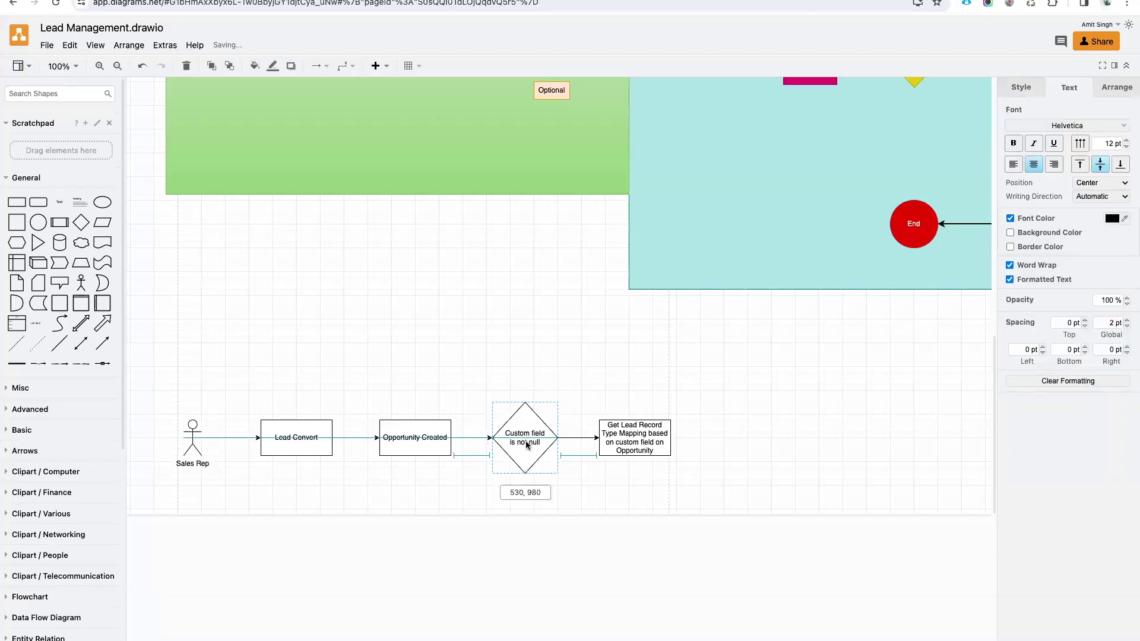
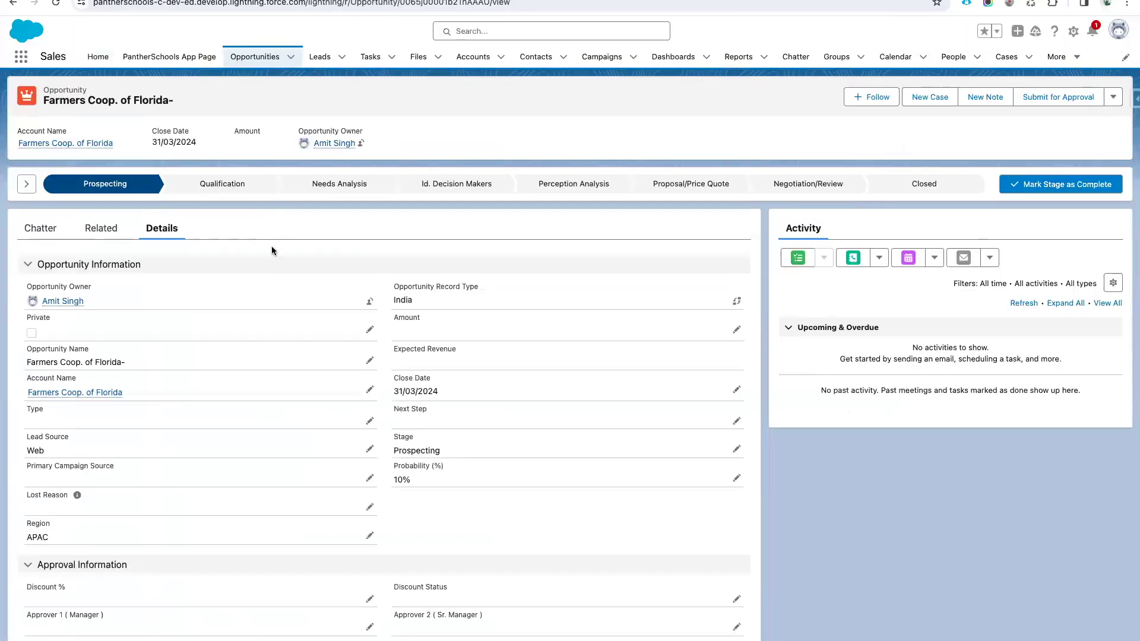
# Open the details of the Aethna Home Products lead from the All Open Leads list in Salesforce and copy the lead's name
pyautogui.click(336, 62)
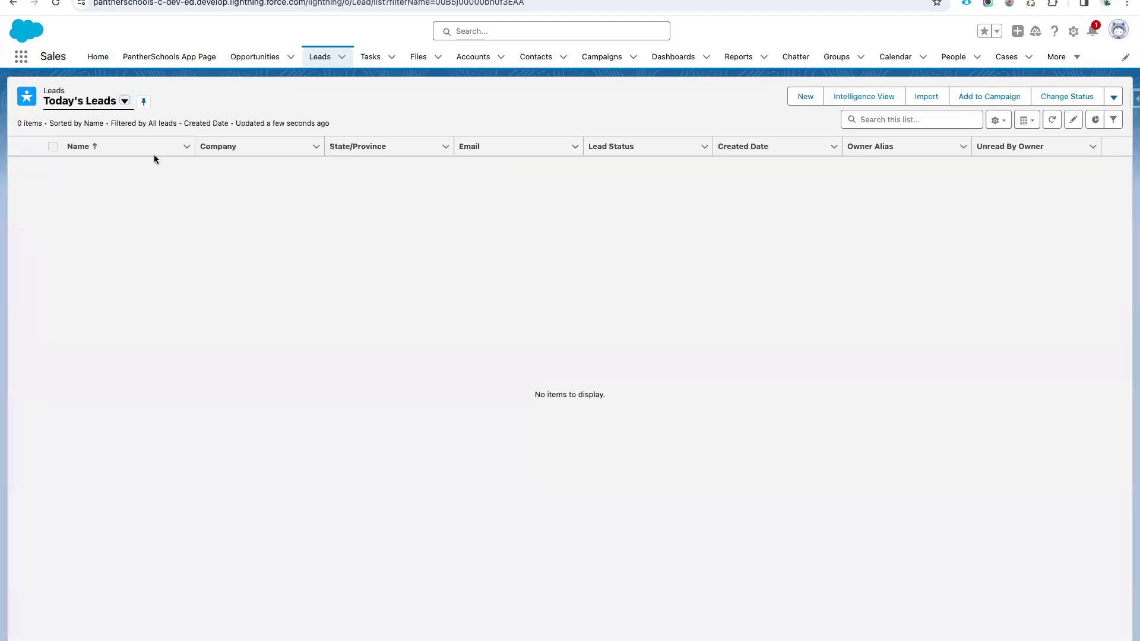
pyautogui.click(97, 113)
pyautogui.click(95, 178)
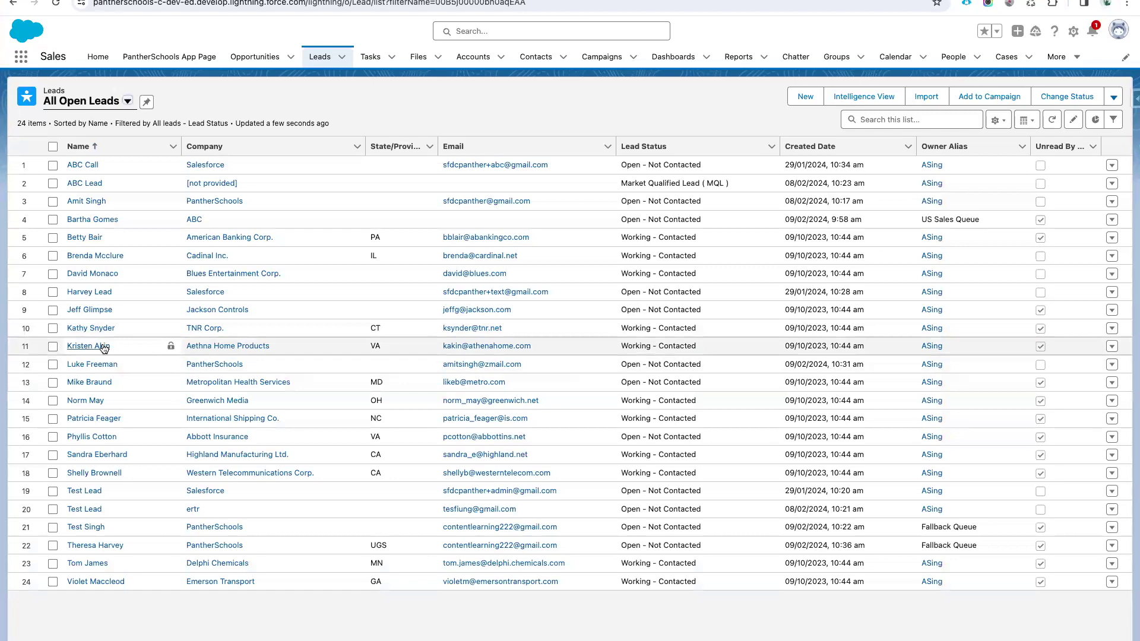
pyautogui.click(104, 348)
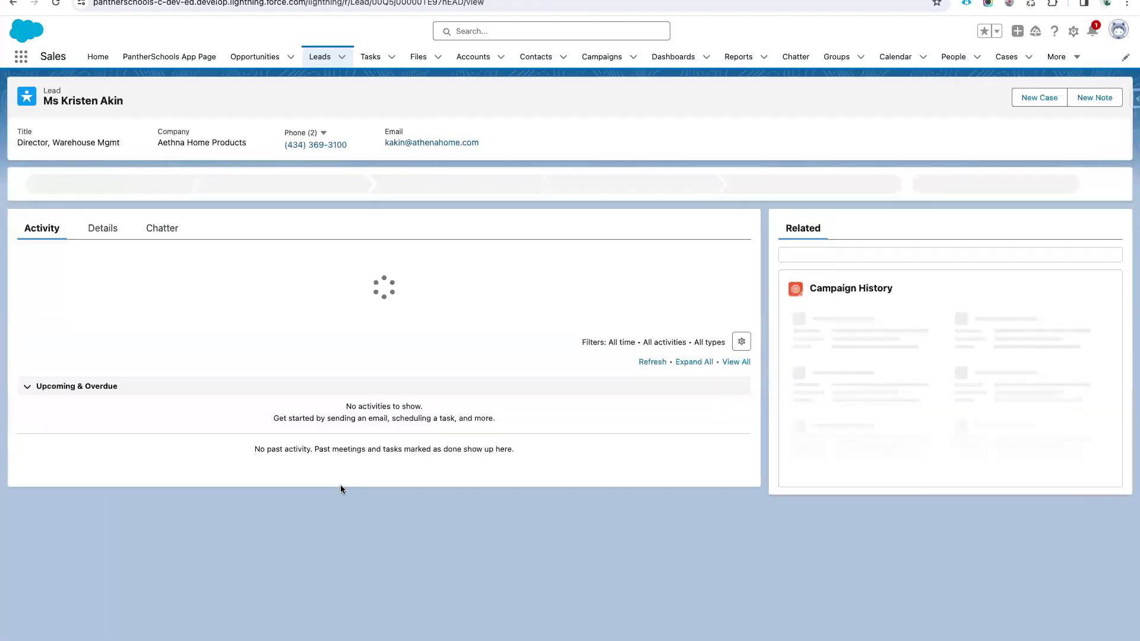
pyautogui.click(109, 230)
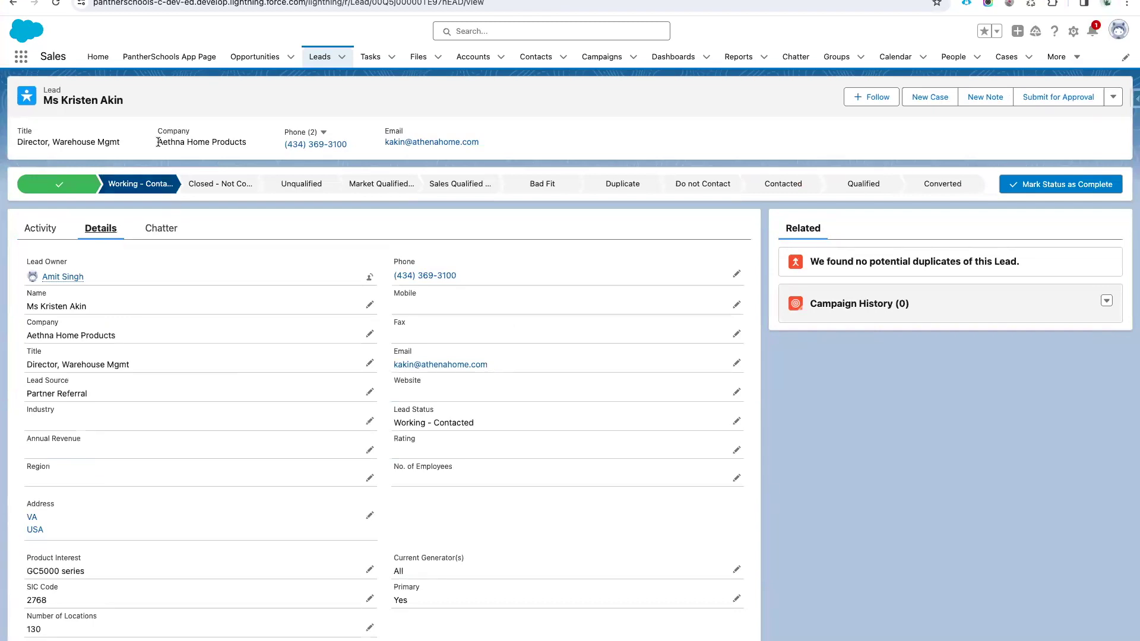
pyautogui.moveTo(158, 142); pyautogui.dragTo(254, 144)
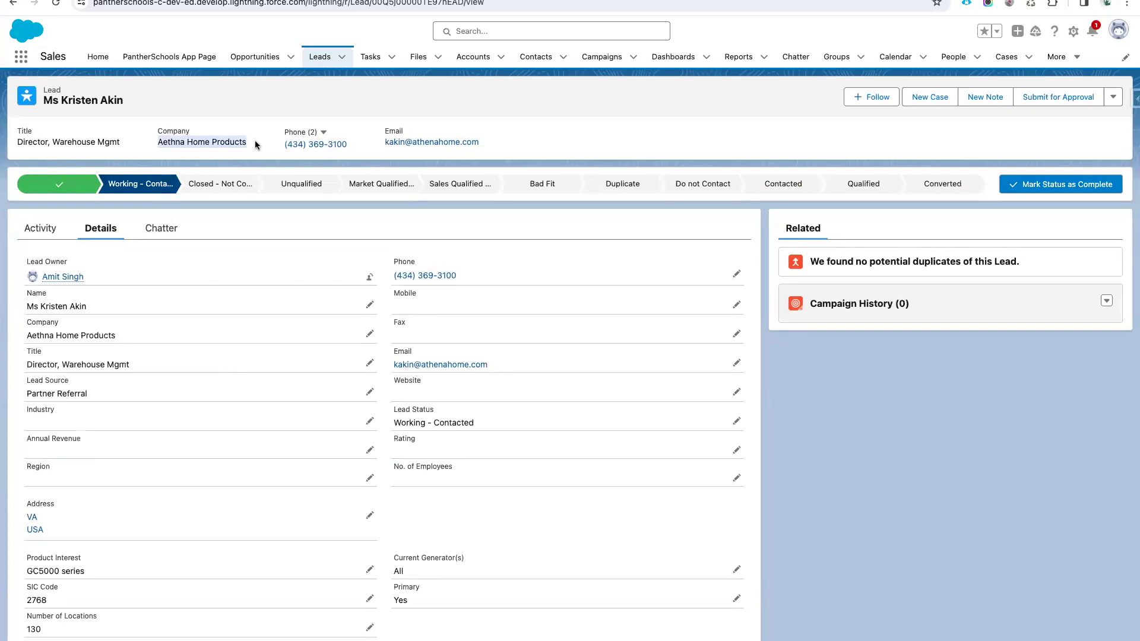
pyautogui.click(131, 102)
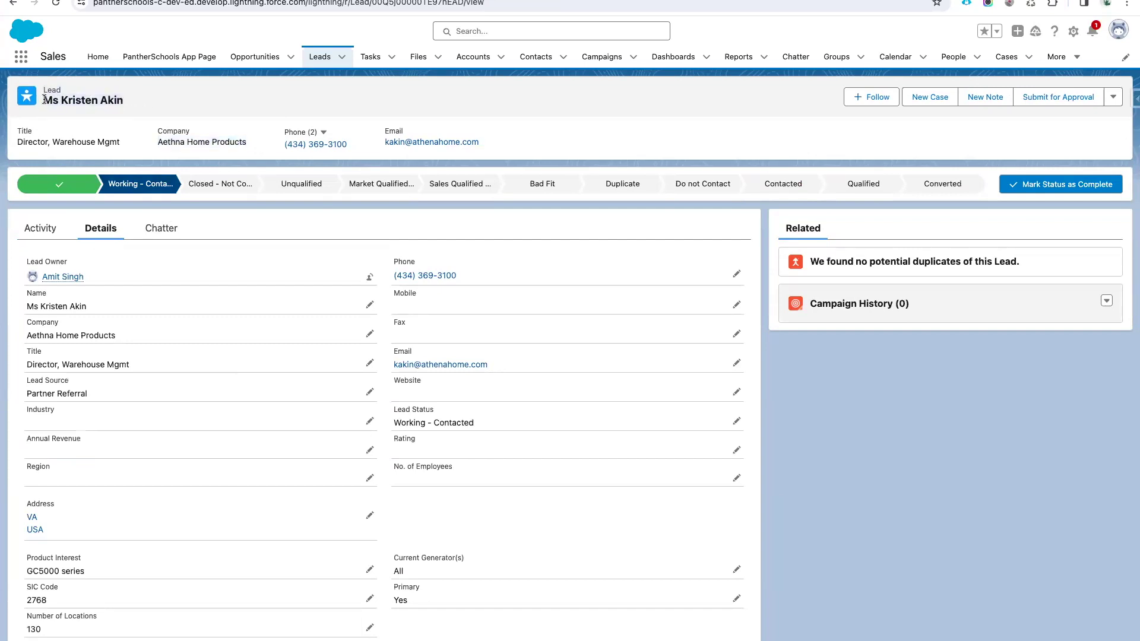
# Switch to the Salesforce Admin document and add the line "Scenario of Existing Record Conversion" below the Lead Record Type Mapping line
pyautogui.click(237, 1)
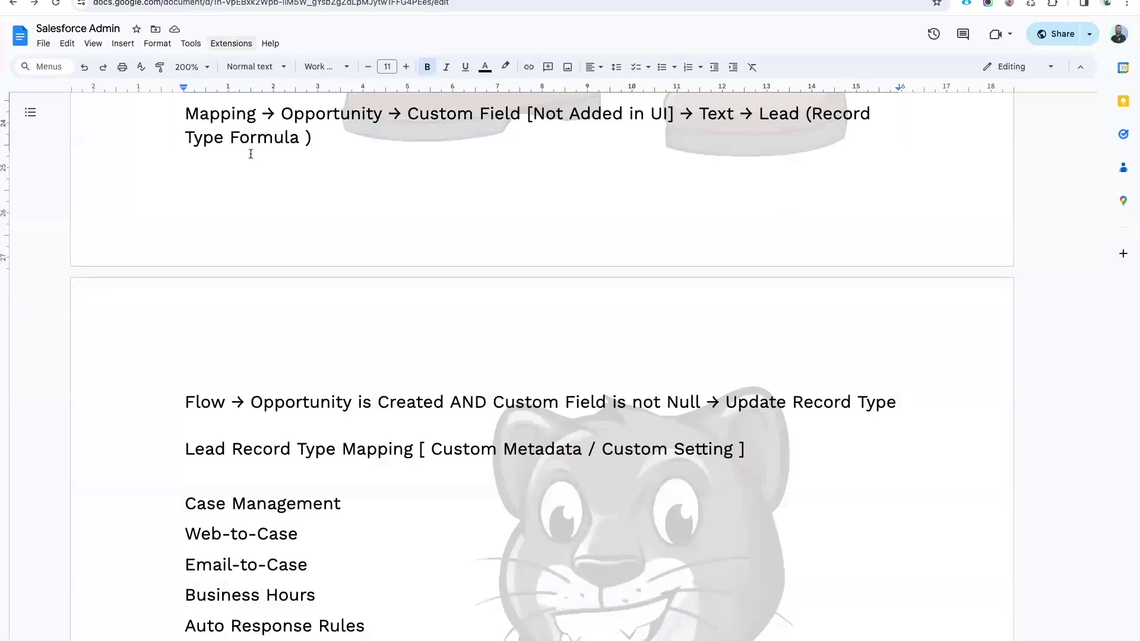
pyautogui.scroll(-1, 354, 369)
pyautogui.doubleClick(788, 384)
pyautogui.press('Return')
pyautogui.press('Return')
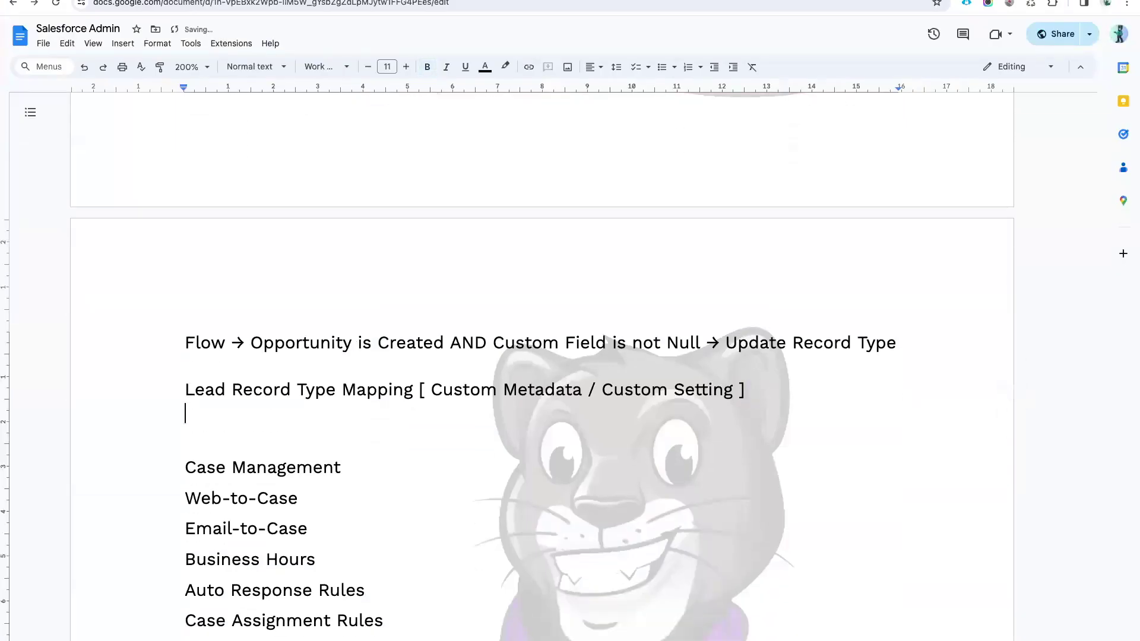
pyautogui.write('Scenario of Existing Record Conversion')
pyautogui.press('Return')
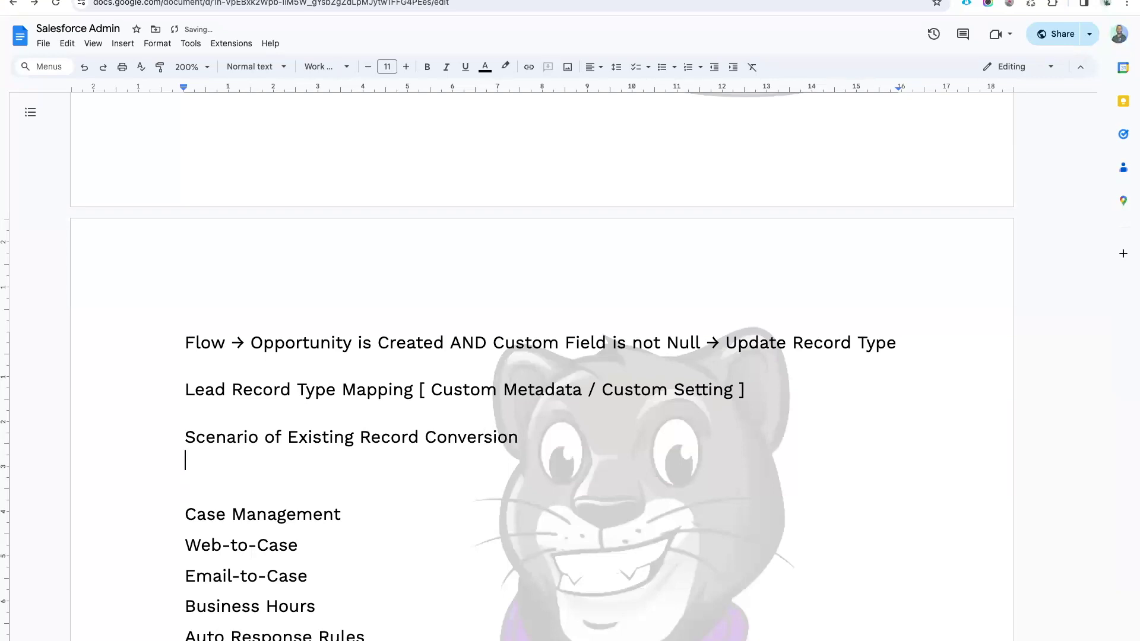
# Enter the lead's full name below "Scenario of Existing Record Conversion" and make that heading bold
pyautogui.write('Ms Kristen Akin')
pyautogui.moveTo(520, 438); pyautogui.dragTo(183, 438)
pyautogui.hotkey('ctrl', 'b')
# Turn the lead's name line into item 1 of a numbered list and prefix the name with "Lead →"
pyautogui.click(187, 459)
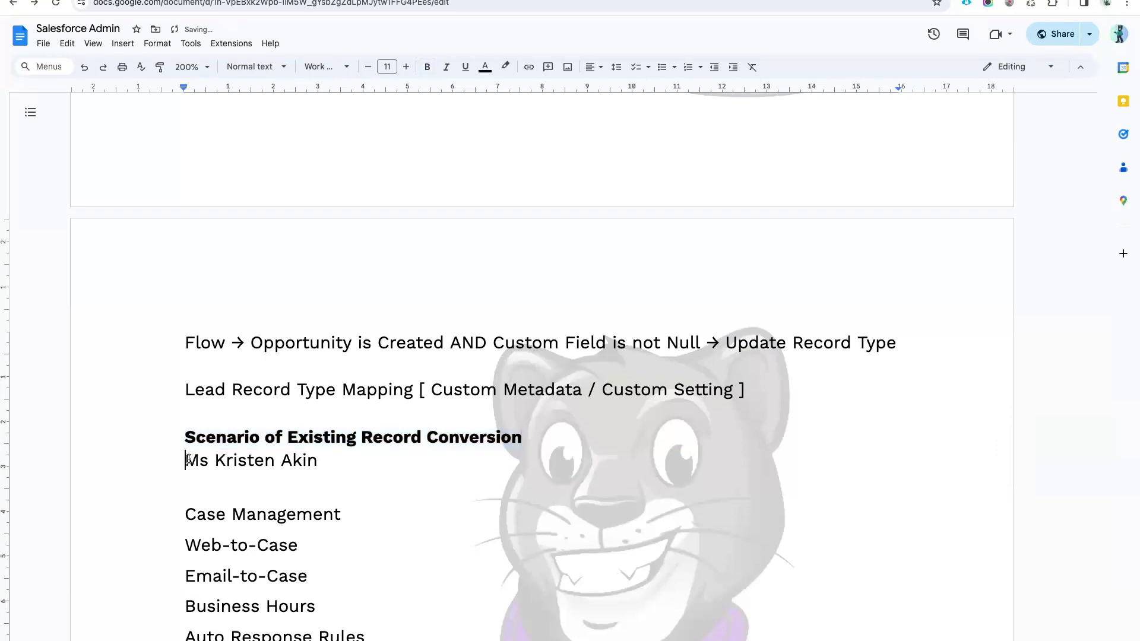
pyautogui.write('1')
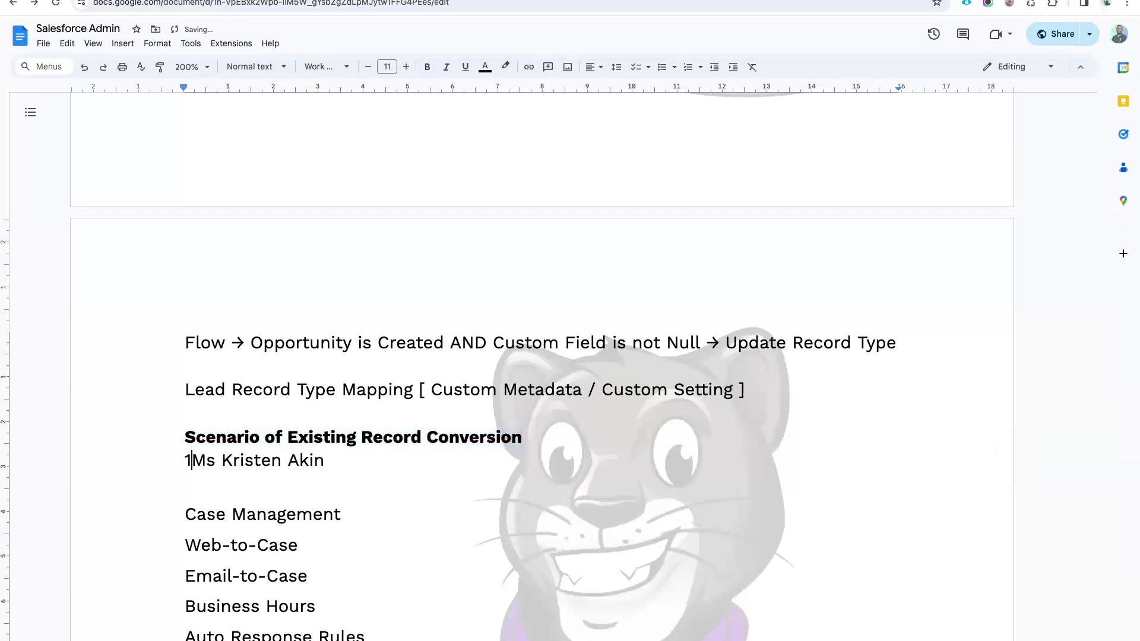
pyautogui.write('. ')
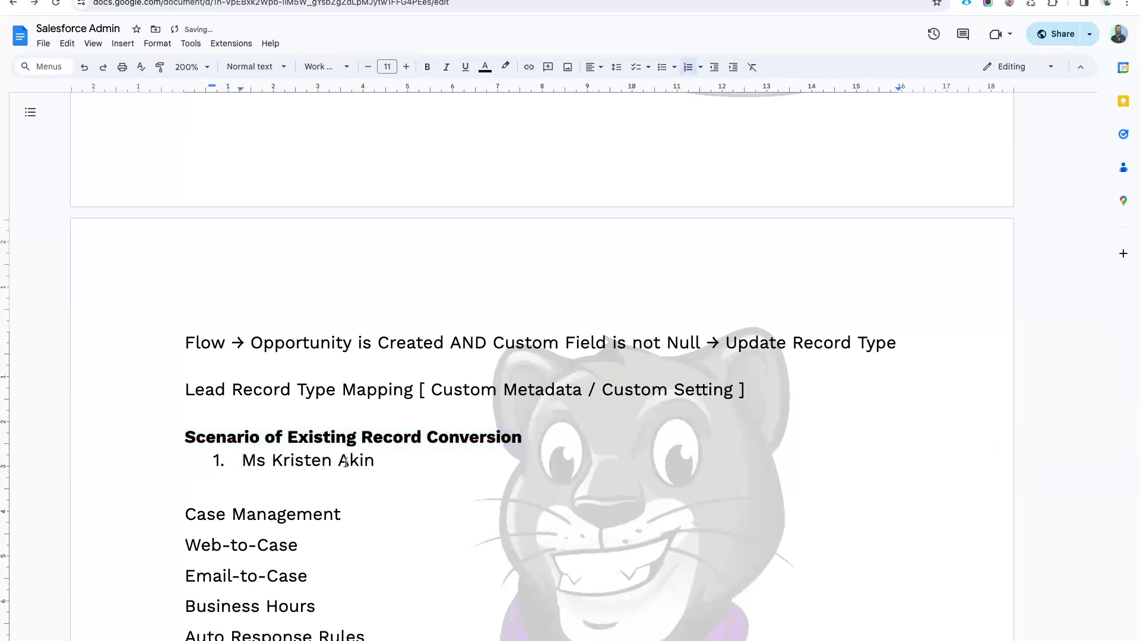
pyautogui.write('Lead ->')
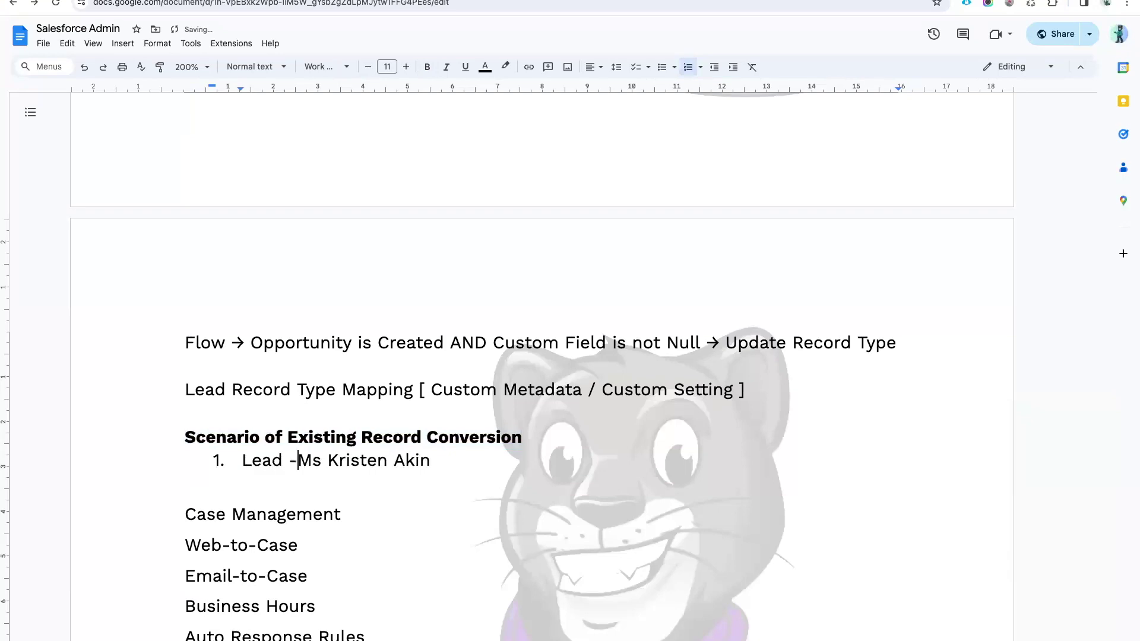
pyautogui.click(450, 466)
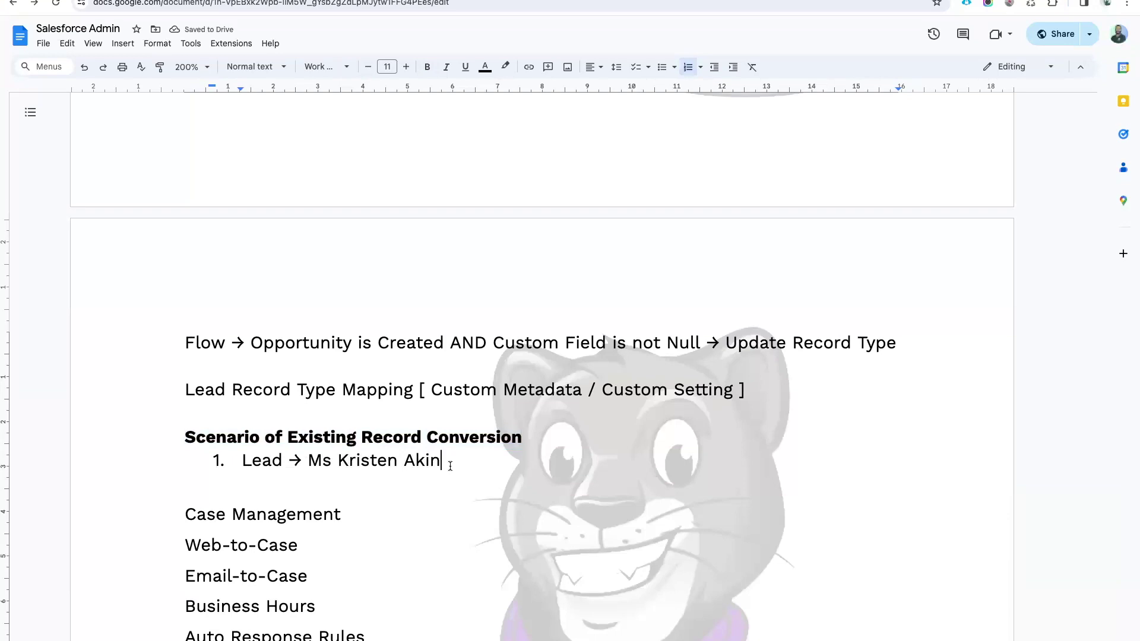
pyautogui.press('Return')
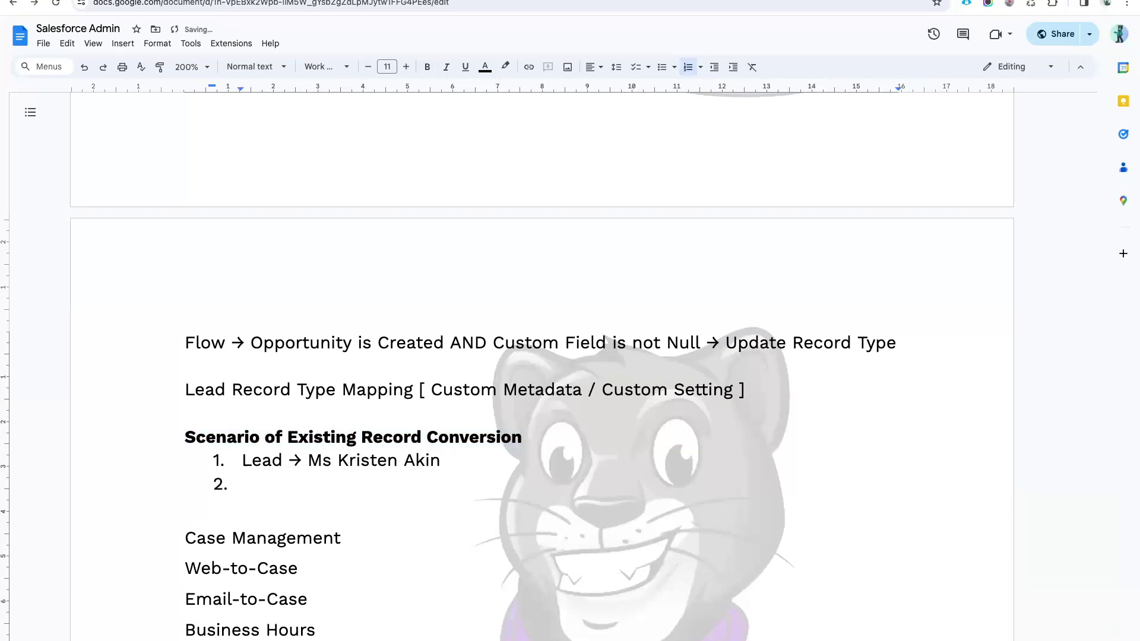
pyautogui.press('Tab')
pyautogui.write('Exi')
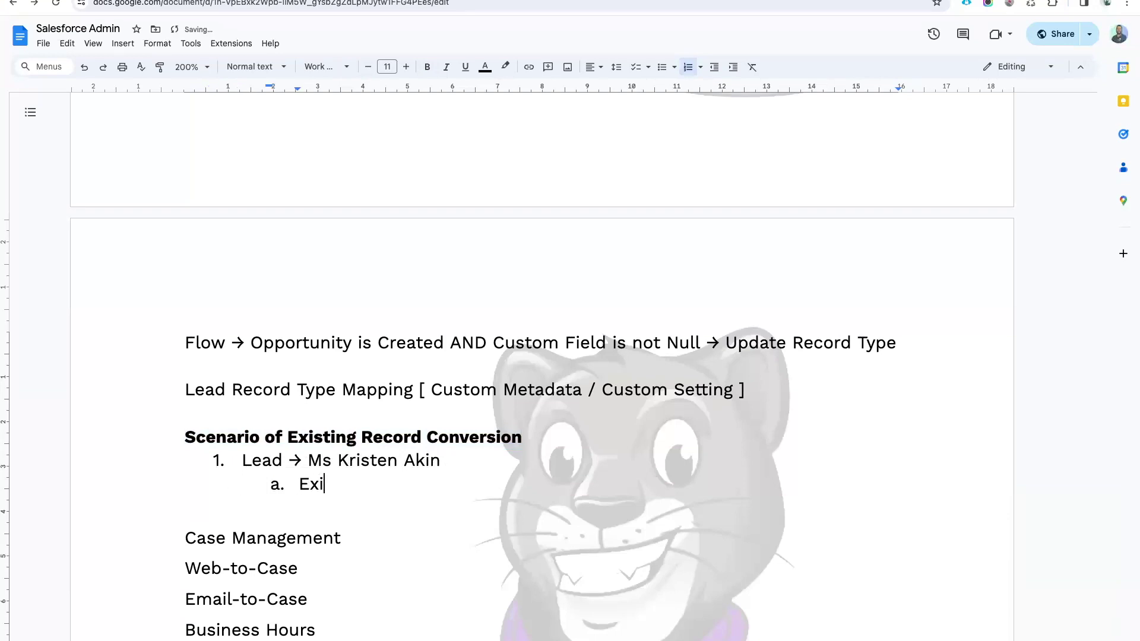
pyautogui.write('sting Account')
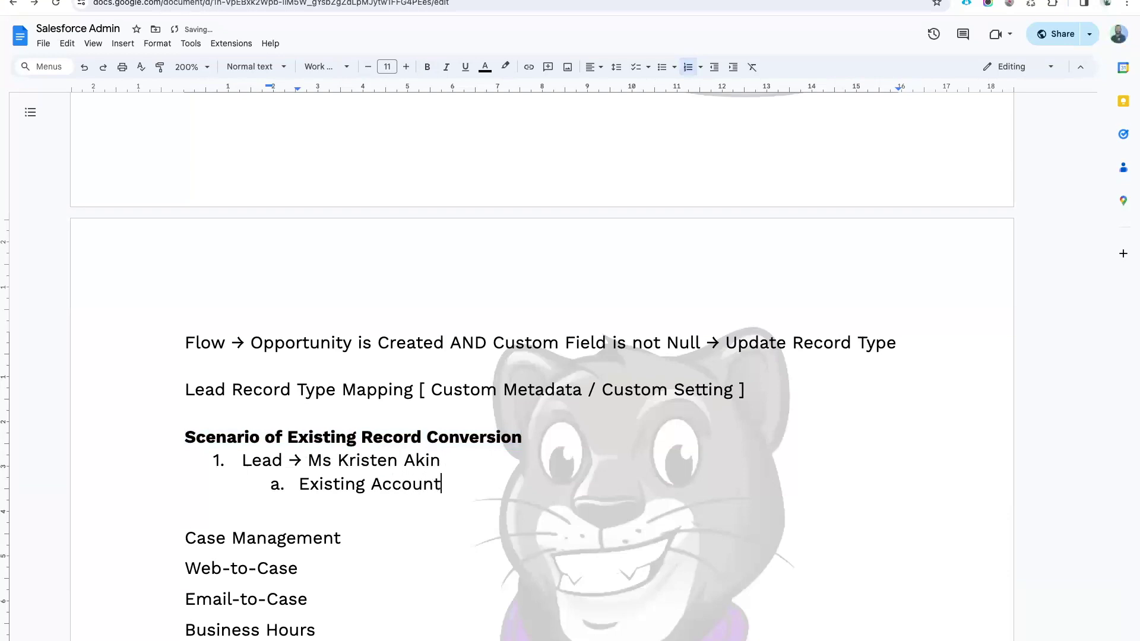
pyautogui.hotkey('ctrl', 'BackSpace')
pyautogui.hotkey('ctrl', 'BackSpace')
pyautogui.hotkey('shift', 'Tab')
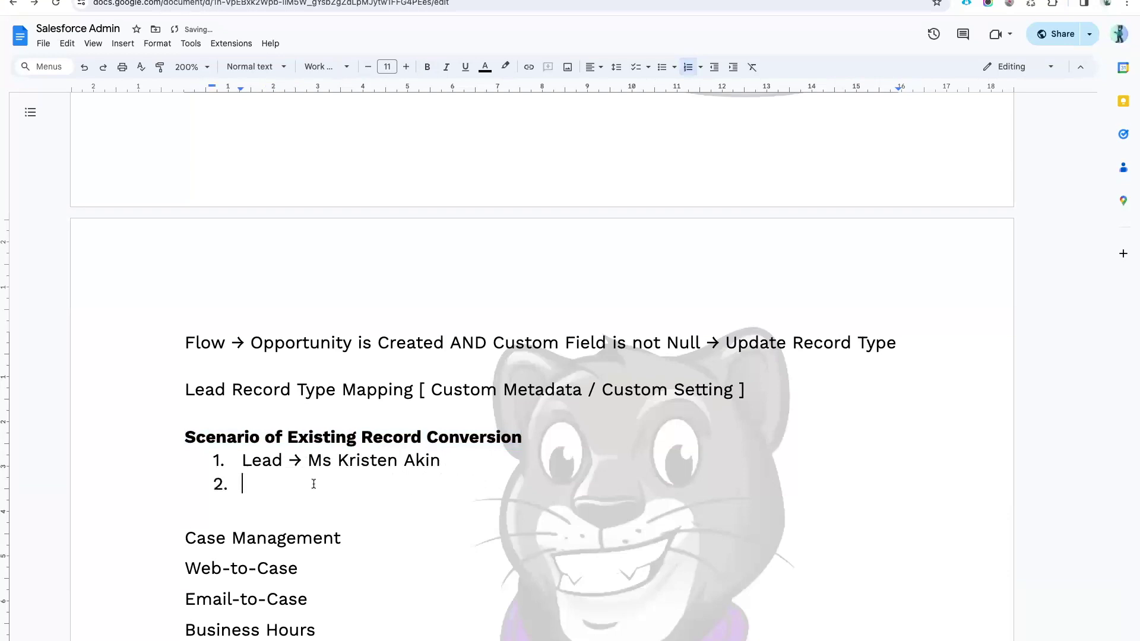
# Enter "Lead → Company Name →" as item 2 of the numbered list under "Scenario of Existing Record Conversion"
pyautogui.write('Lead -> ')
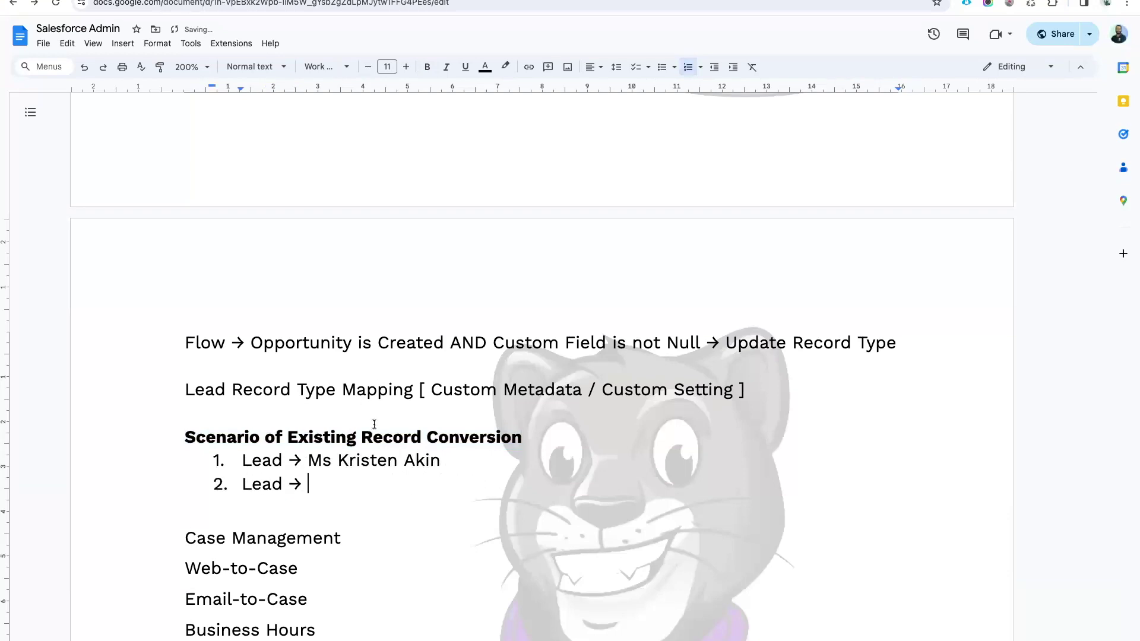
pyautogui.write('Accoun')
pyautogui.press('BackSpace')
pyautogui.press('BackSpace')
pyautogui.press('BackSpace')
pyautogui.press('BackSpace')
pyautogui.press('BackSpace')
pyautogui.press('BackSpace')
pyautogui.write('Company ')
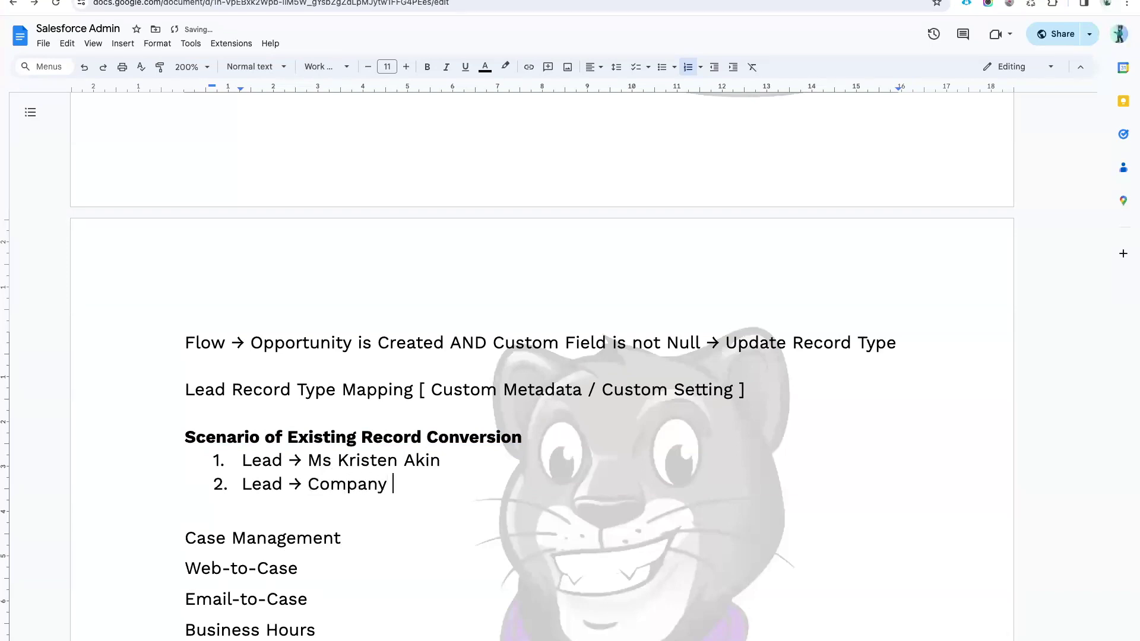
pyautogui.write('Name ->')
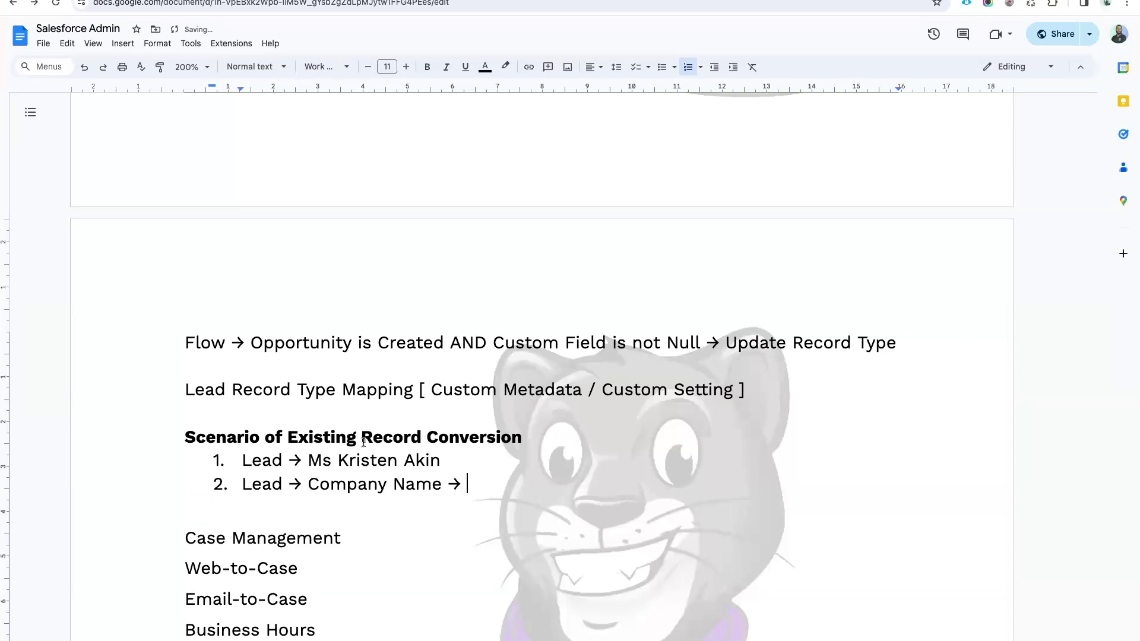
# Copy the company name from the lead's record in Salesforce and add "Aethna Home Products" to item 2 in the Salesforce Admin document
pyautogui.click(238, 0)
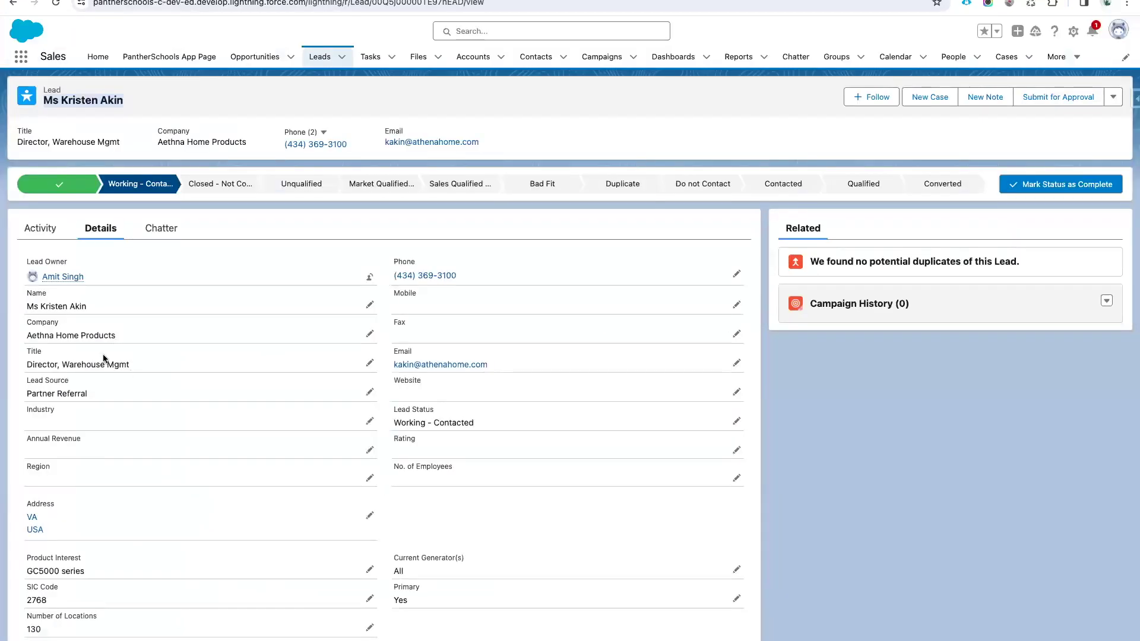
pyautogui.click(364, 305)
pyautogui.doubleClick(121, 461)
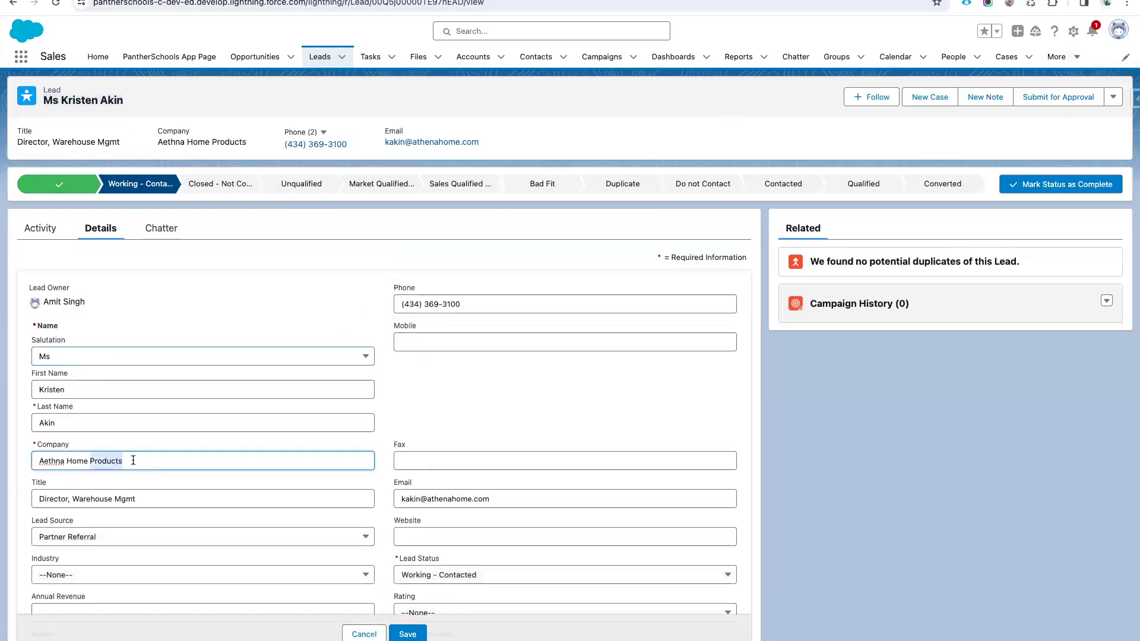
pyautogui.click(408, 634)
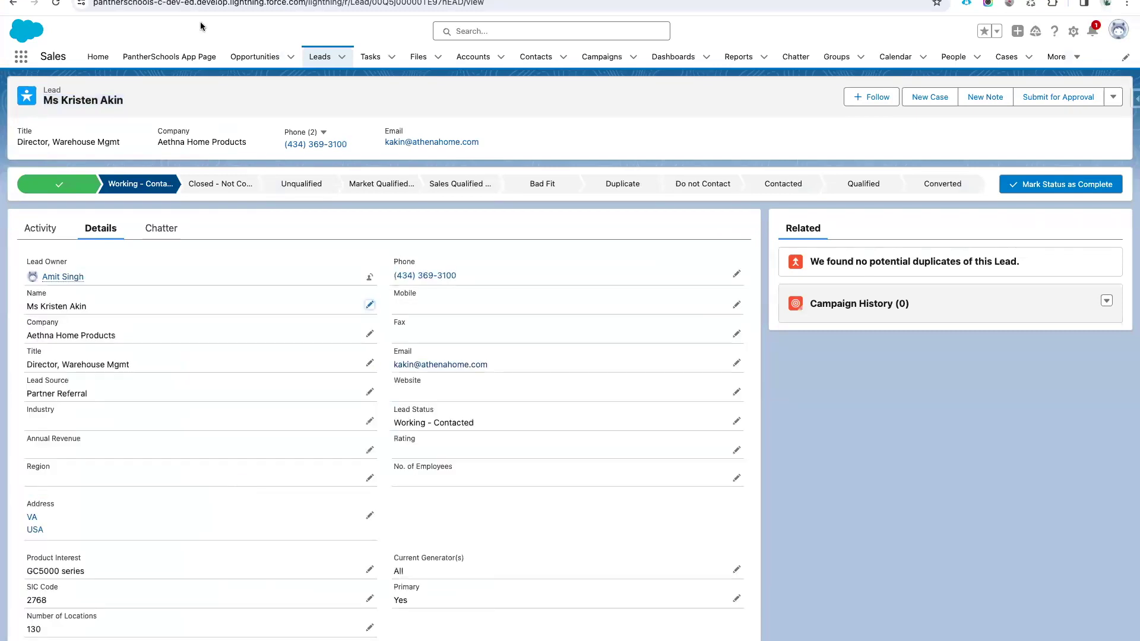
pyautogui.click(201, 0)
pyautogui.write('Aethna Home Products')
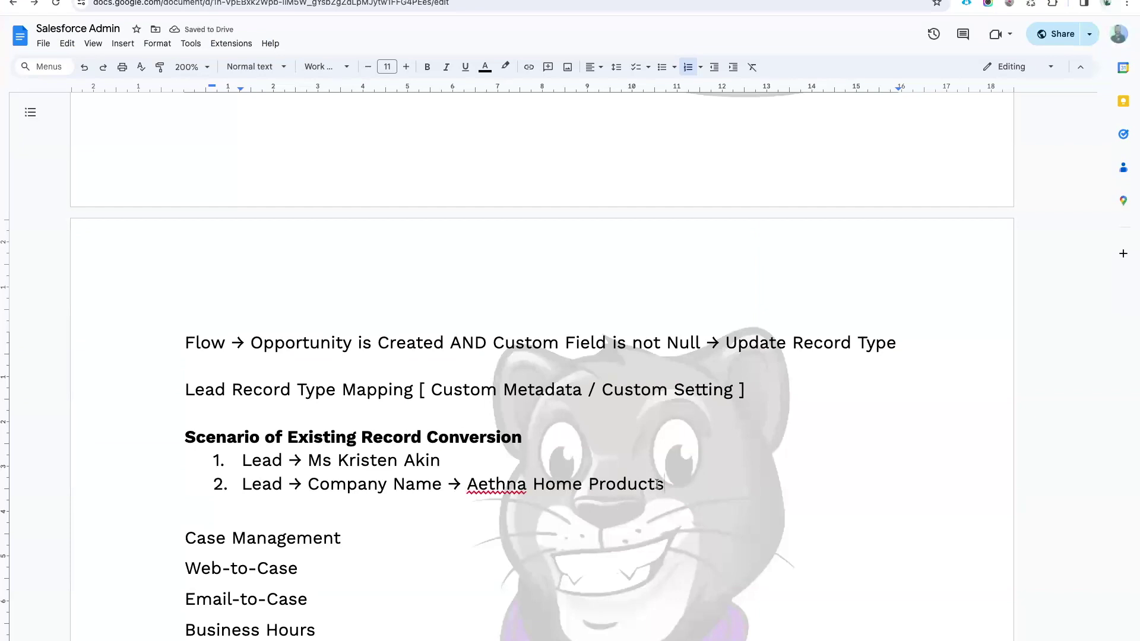
# Add the sub-item "Already Existing Account → Aethna Home Products" below the company name item
pyautogui.press('Return')
pyautogui.press('Tab')
pyautogui.write('Already Exist')
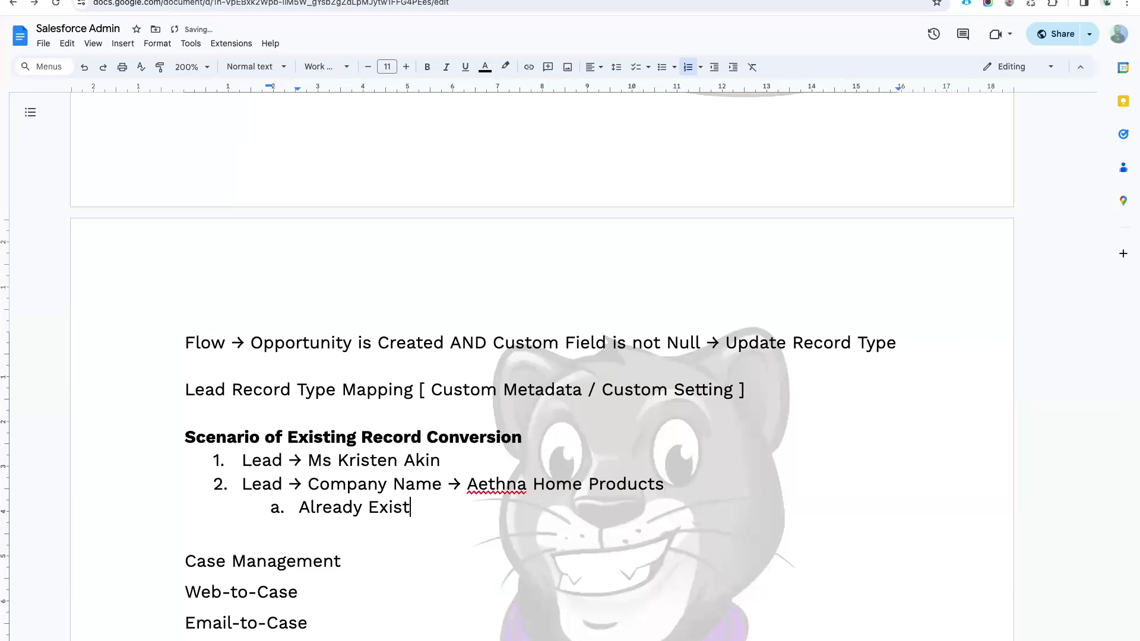
pyautogui.write('ing Account ->')
pyautogui.write('Aethna Home Products')
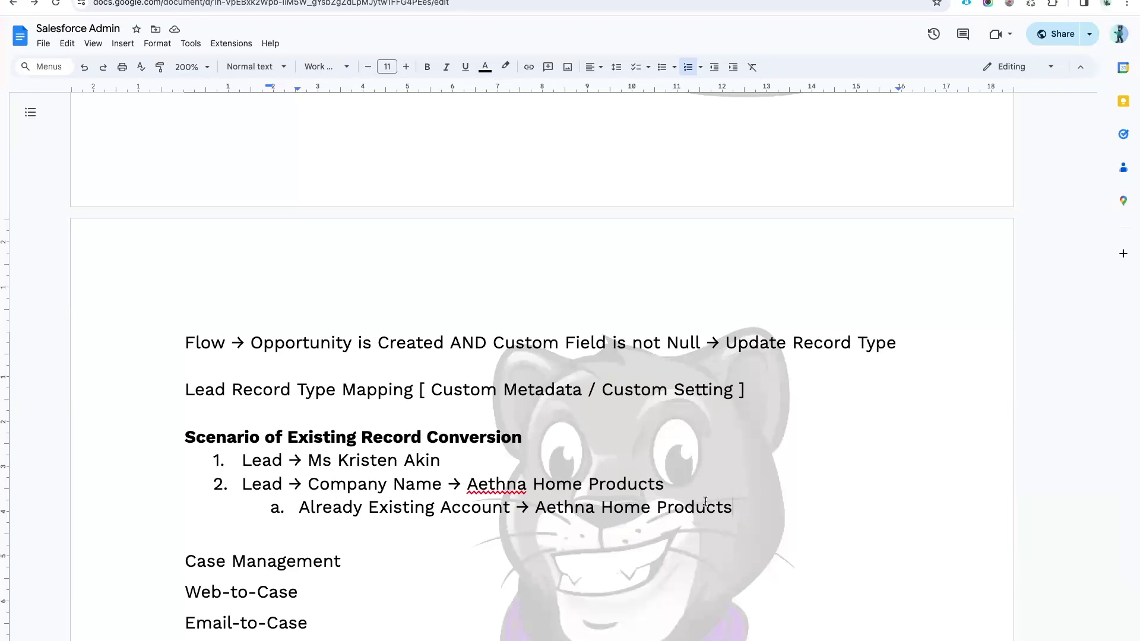
# Add the top-level numbered items "Contact → New" and "Opportunity → New" after the existing account sub-item
pyautogui.press('Return')
pyautogui.hotkey('shift', 'Tab')
pyautogui.write('Contact -> New')
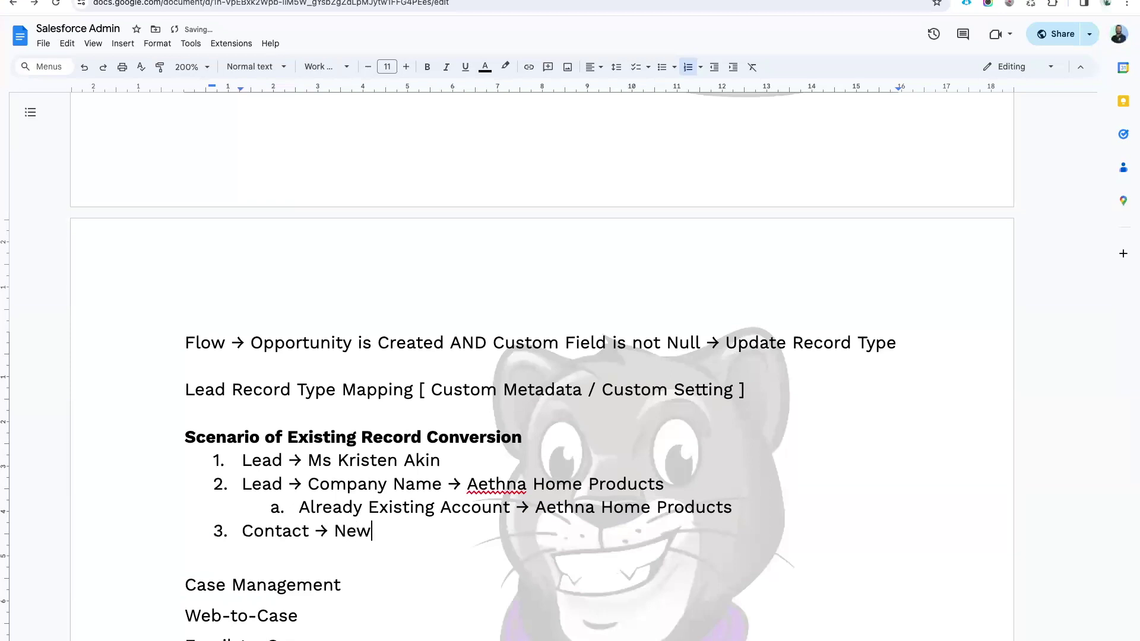
pyautogui.press('Return')
pyautogui.write('Opportu')
pyautogui.write('nity ->')
pyautogui.write(' New')
# Add "Account - Existing" as item 5 of the numbered list
pyautogui.press('Return')
pyautogui.write('Account - Existoing')
pyautogui.press('BackSpace')
pyautogui.press('BackSpace')
pyautogui.press('BackSpace')
pyautogui.press('BackSpace')
pyautogui.write('ing')
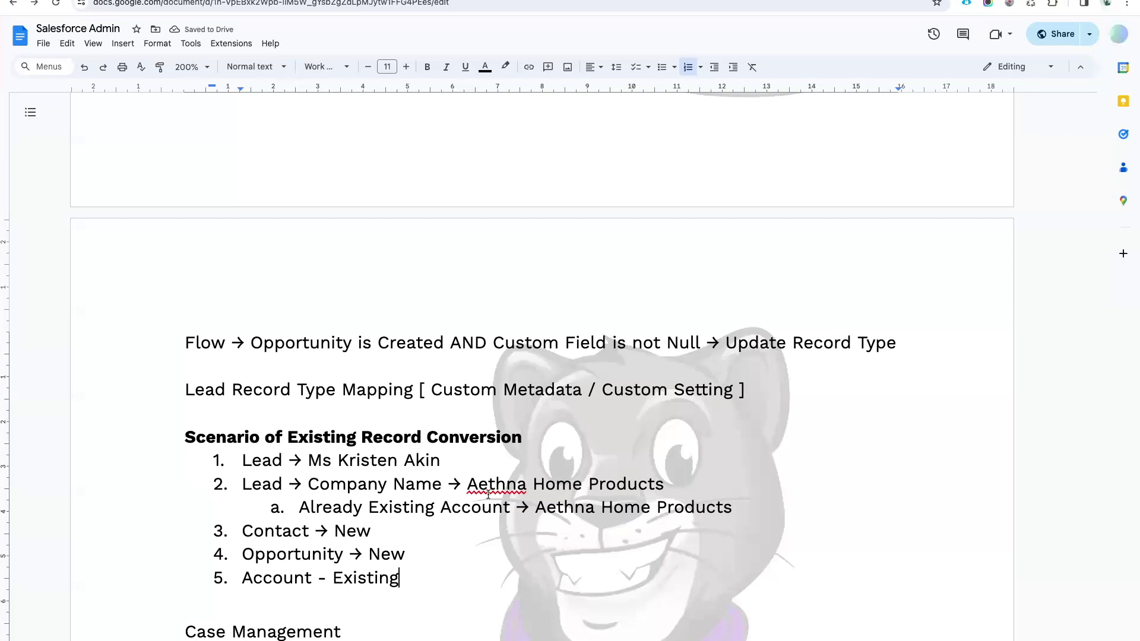
# Copy "Aethna Home Products" from item 2 and search Google for it in a new browser tab
pyautogui.moveTo(468, 485); pyautogui.dragTo(663, 483)
pyautogui.press('super+c')
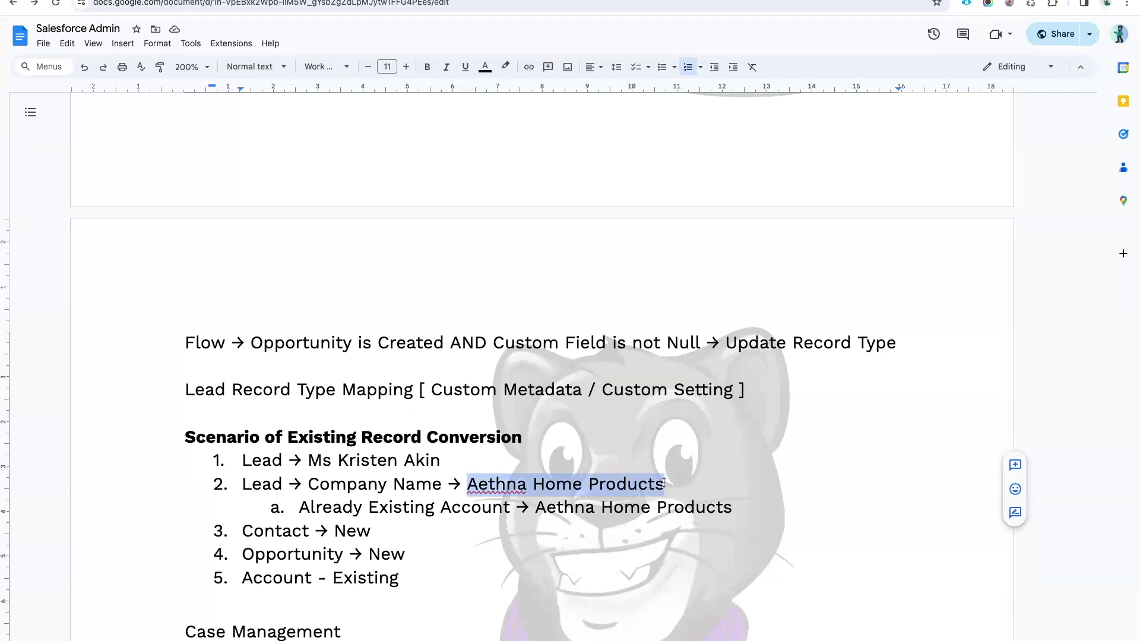
pyautogui.rightClick(227, 3)
pyautogui.click(226, 0)
pyautogui.press('super+v')
pyautogui.press('Return')
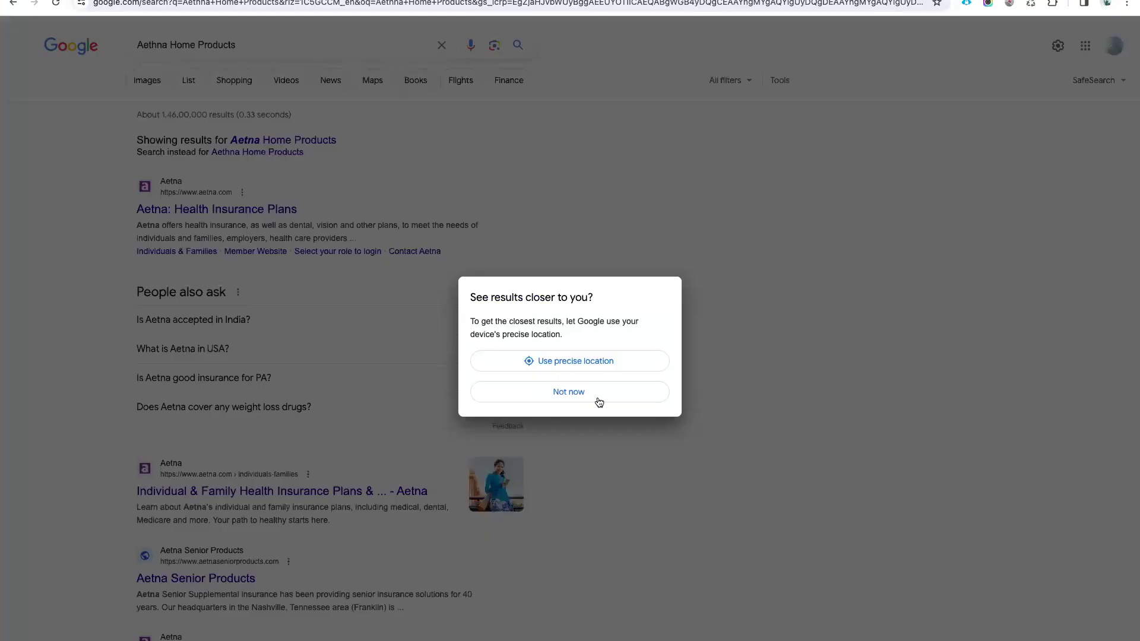
# Dismiss the precise location request, open the aetna.com search result and look through the home page down to its footer
pyautogui.click(586, 391)
pyautogui.click(231, 213)
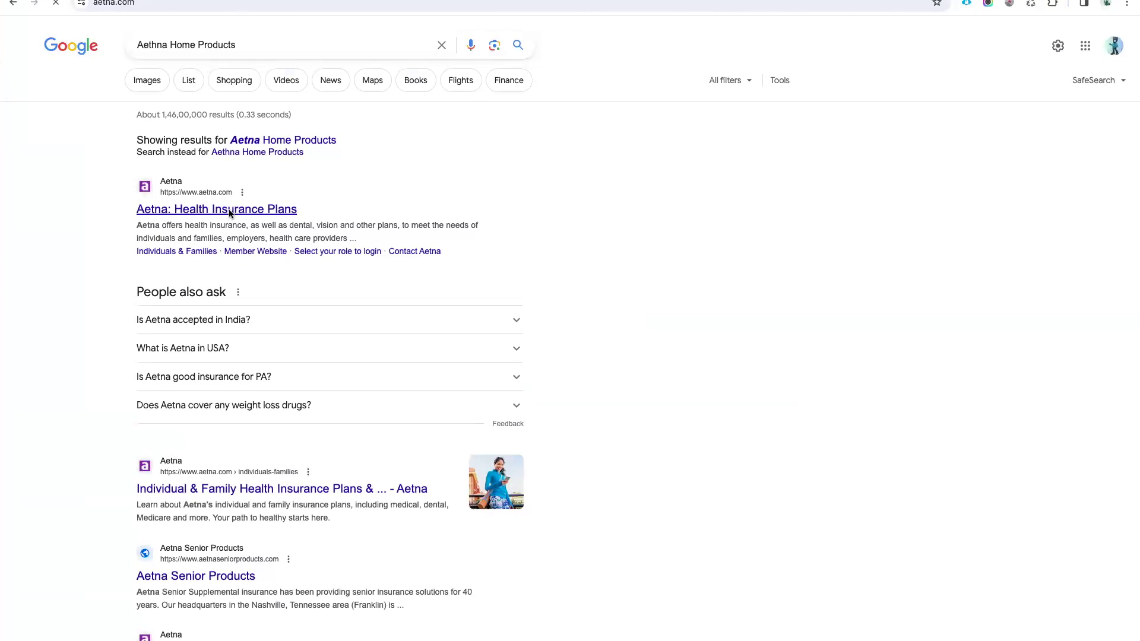
pyautogui.click(142, 4)
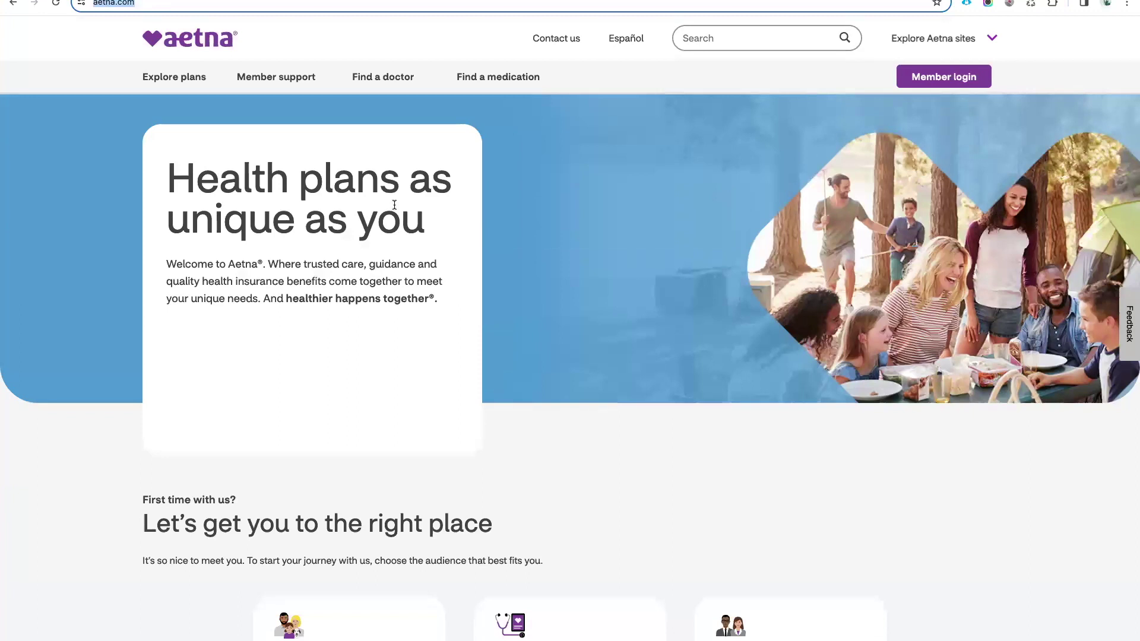
pyautogui.scroll(-5, 397, 364)
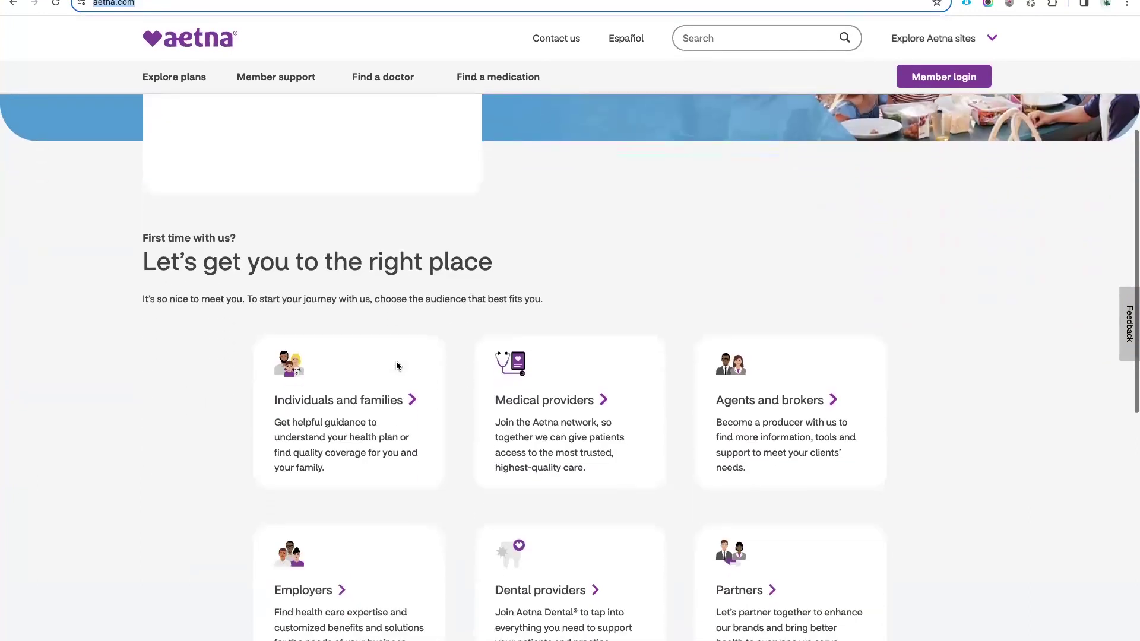
pyautogui.scroll(-5, 396, 366)
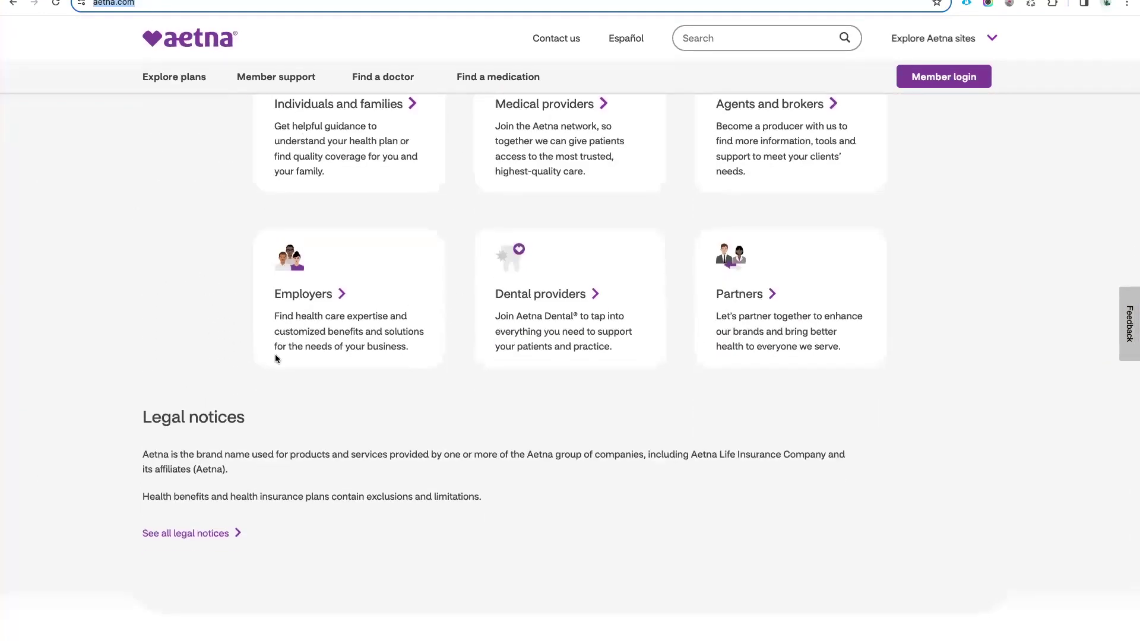
pyautogui.scroll(-5, 276, 355)
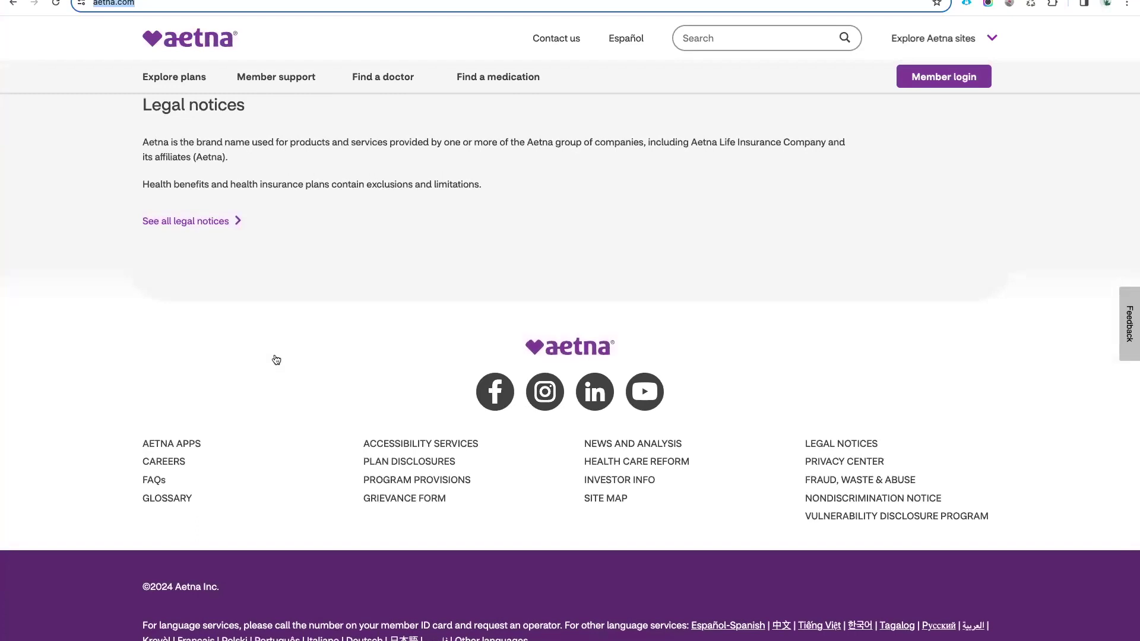
# Return to the Salesforce Admin document and review the lead name, company name, existing account and contact items of the scenario
pyautogui.hotkey('ctrl', 'shift', 'Tab')
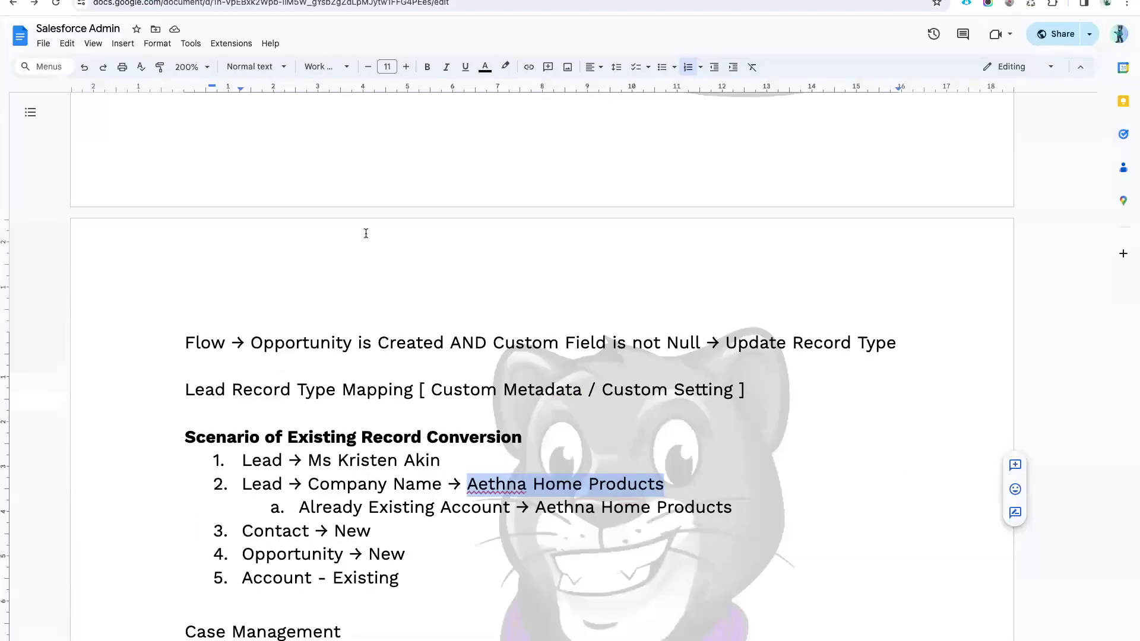
pyautogui.scroll(-2, 367, 232)
pyautogui.click(485, 375)
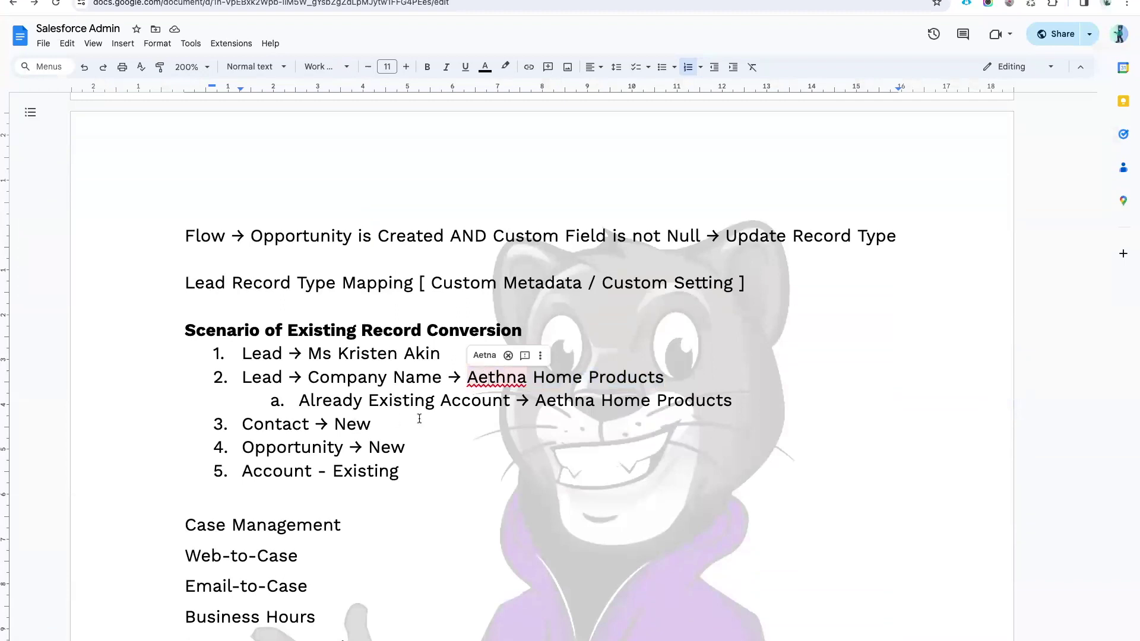
pyautogui.click(302, 425)
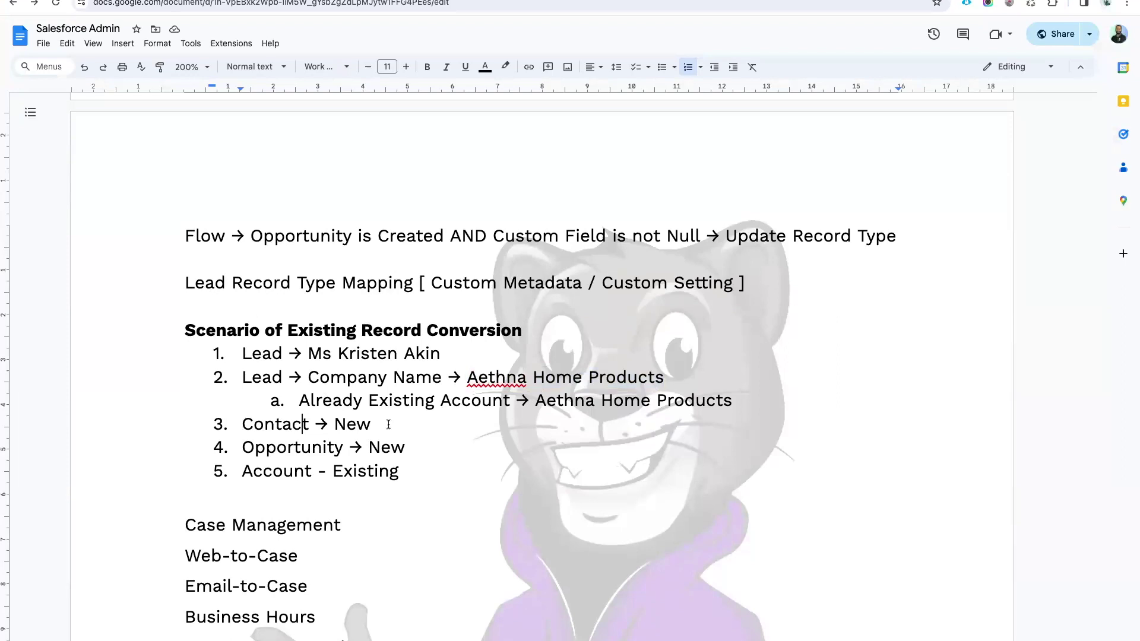
pyautogui.click(416, 399)
pyautogui.moveTo(337, 354); pyautogui.dragTo(437, 355)
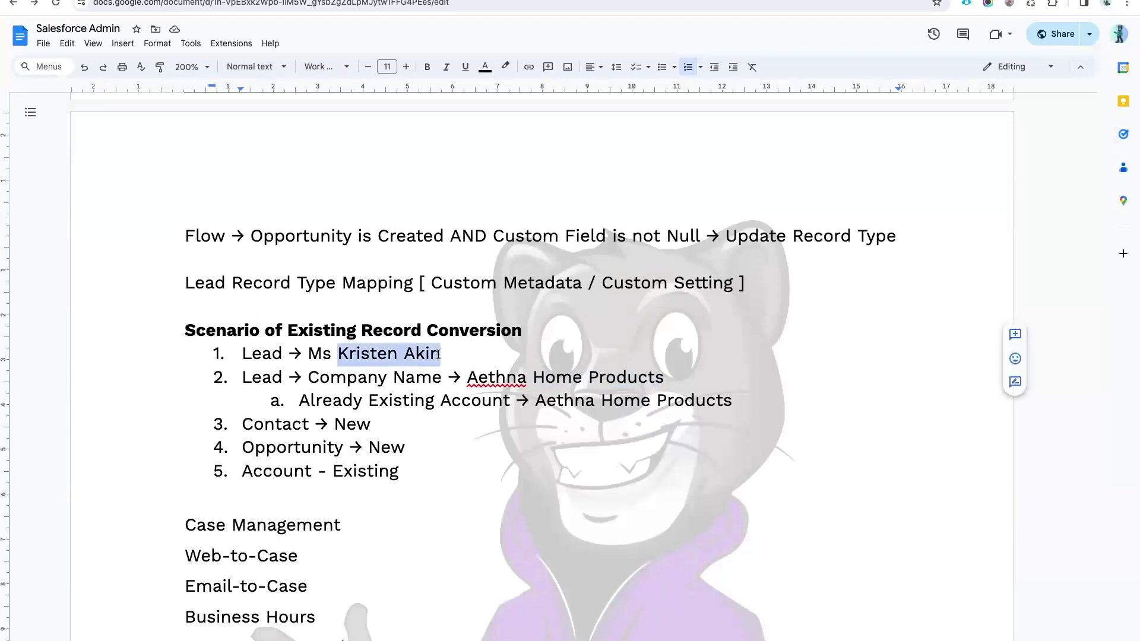
pyautogui.click(443, 355)
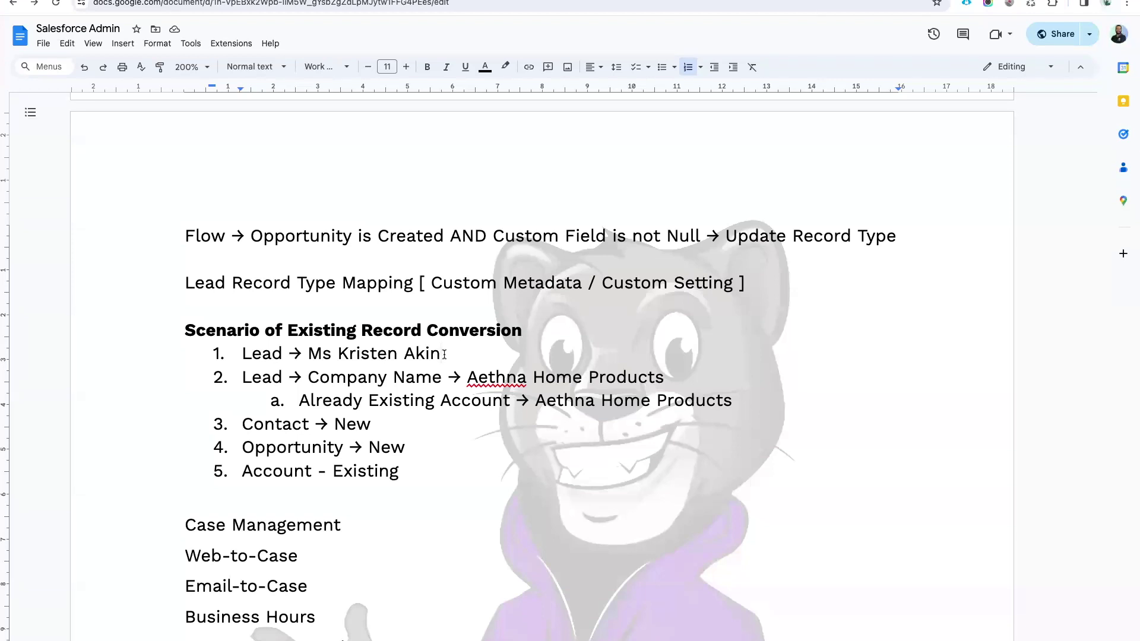
pyautogui.moveTo(536, 400); pyautogui.dragTo(700, 399)
pyautogui.click(304, 436)
pyautogui.moveTo(304, 400); pyautogui.dragTo(732, 403)
pyautogui.click(558, 374)
# Add sub-item b "Contact → Name → Email → Phone → Account Name ( Company Name )" below the existing account sub-item
pyautogui.click(738, 404)
pyautogui.press('Return')
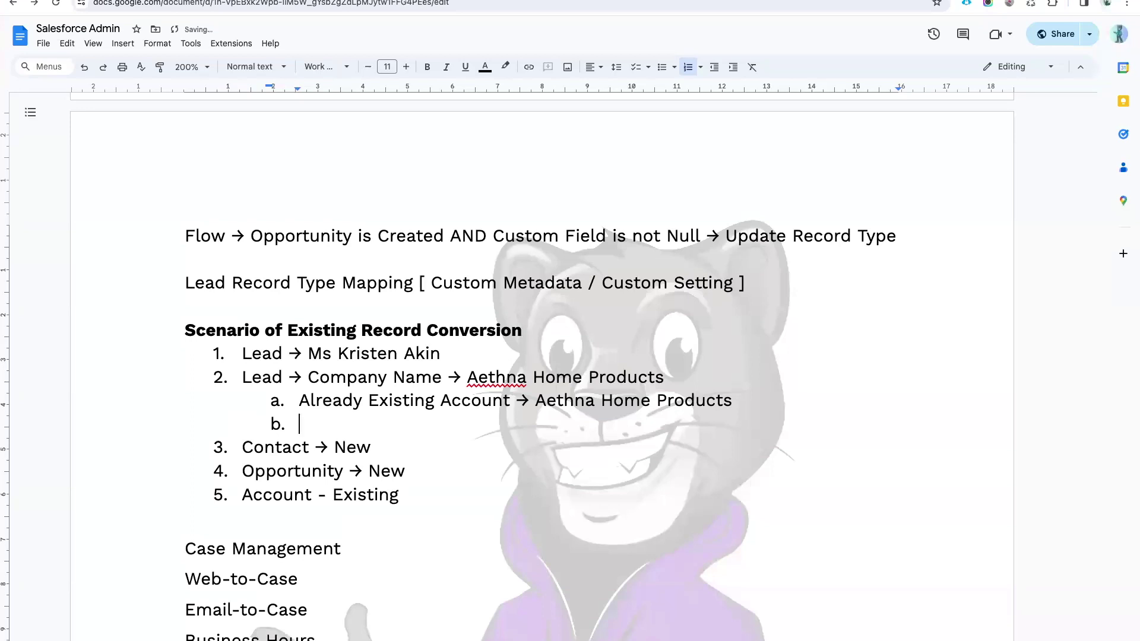
pyautogui.write('Contac')
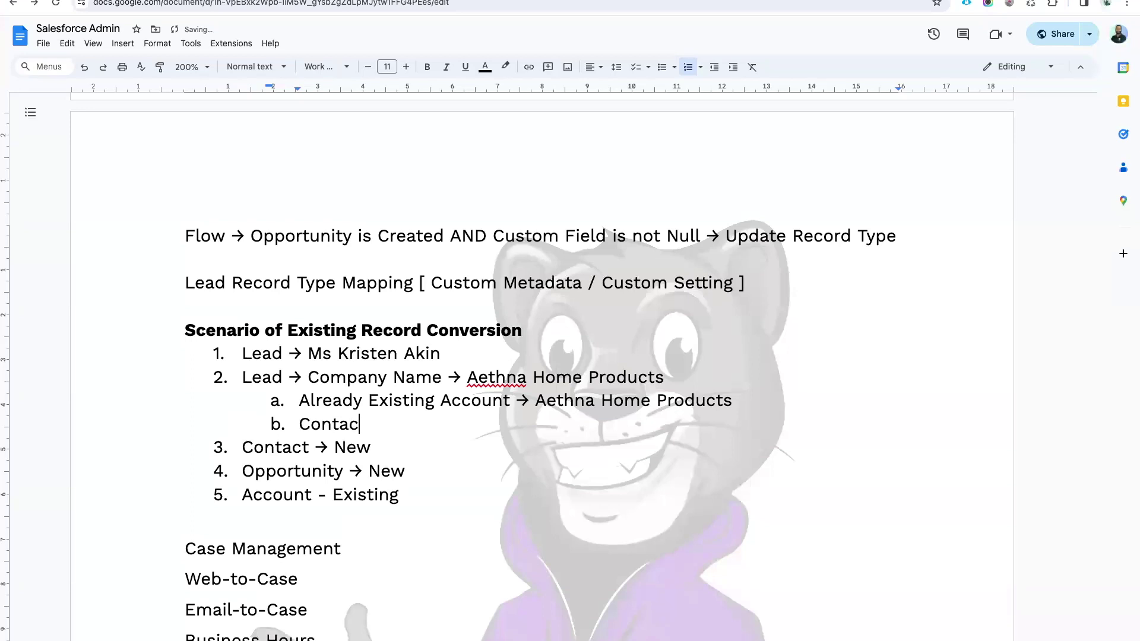
pyautogui.write('t -> Na')
pyautogui.write('me')
pyautogui.write(' -> Email')
pyautogui.write(' -> Phone')
pyautogui.write(' -> A')
pyautogui.write('ccount Name')
pyautogui.write(' ( Company')
pyautogui.write(' Name )')
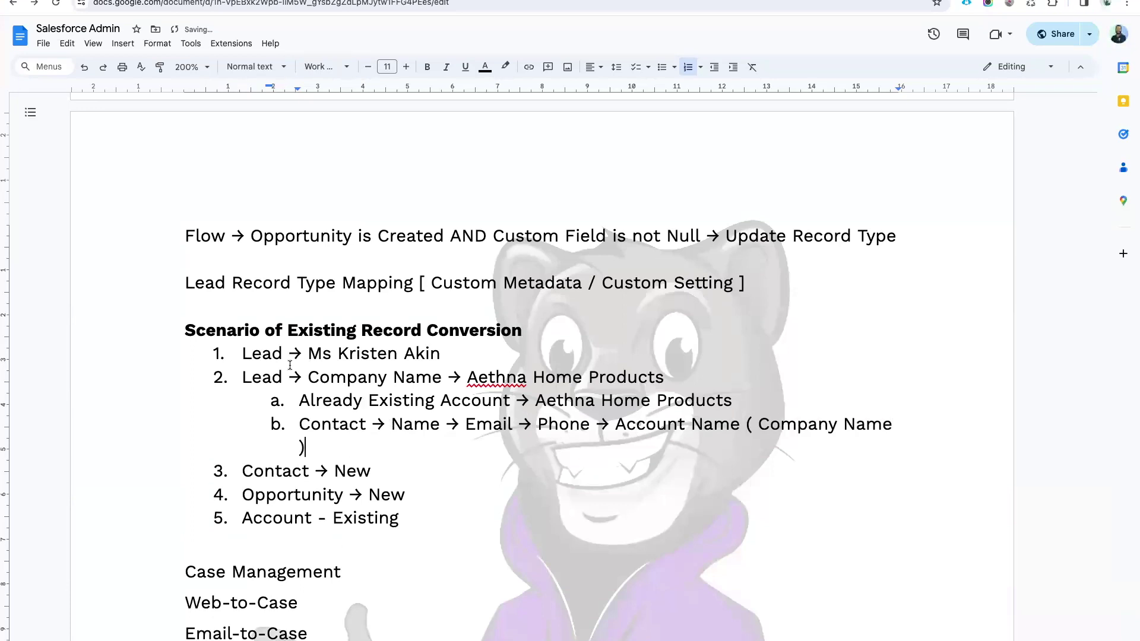
pyautogui.doubleClick(401, 425)
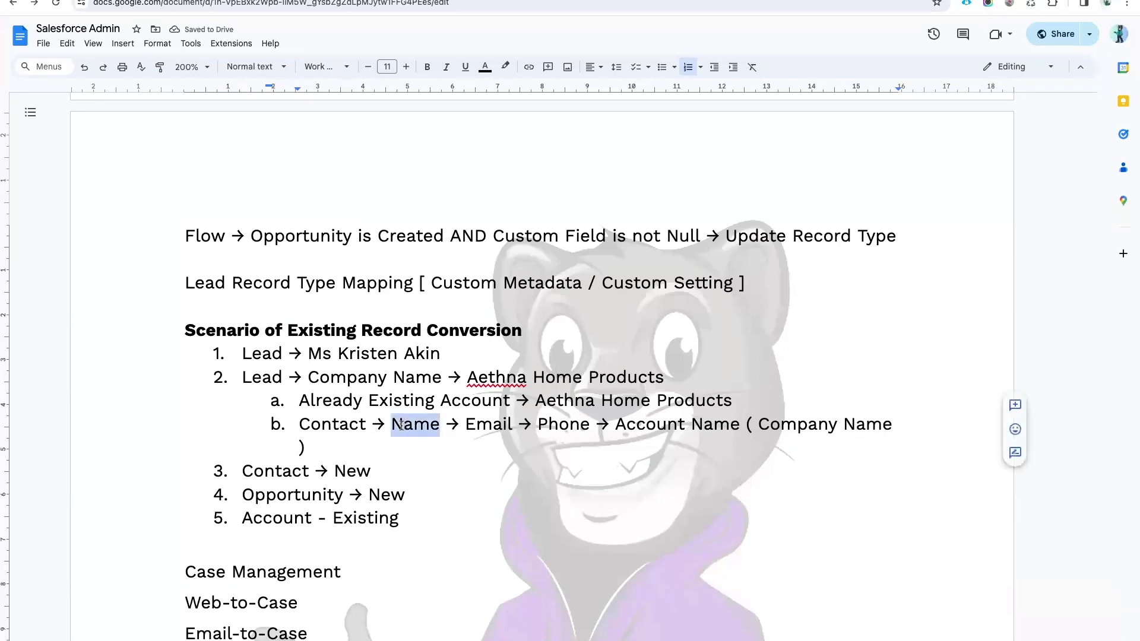
pyautogui.doubleClick(470, 426)
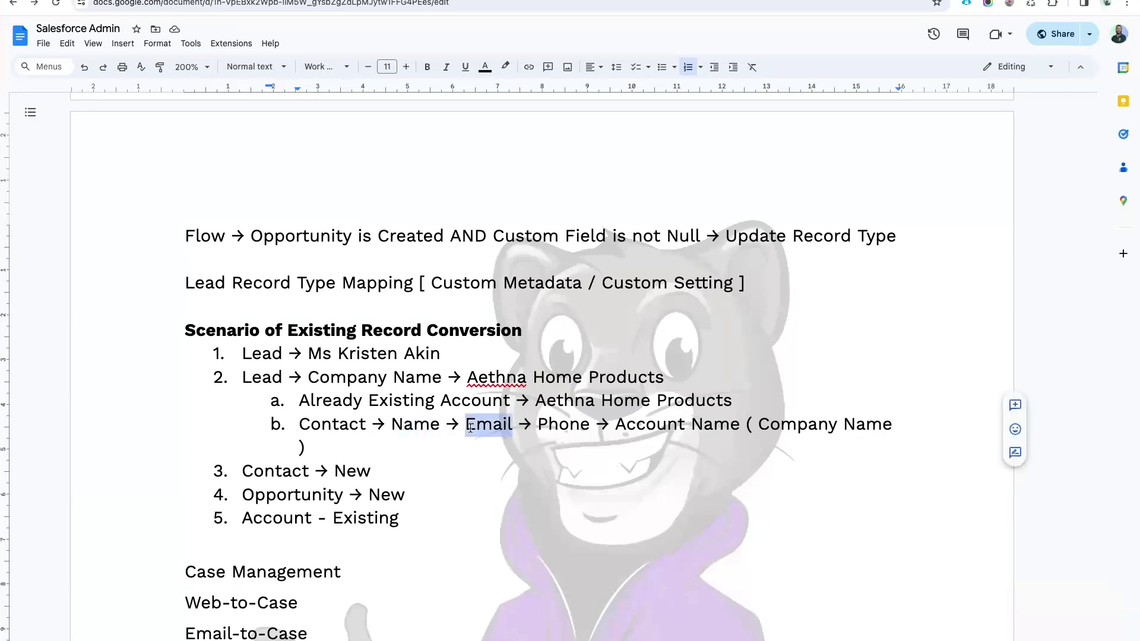
pyautogui.click(558, 422)
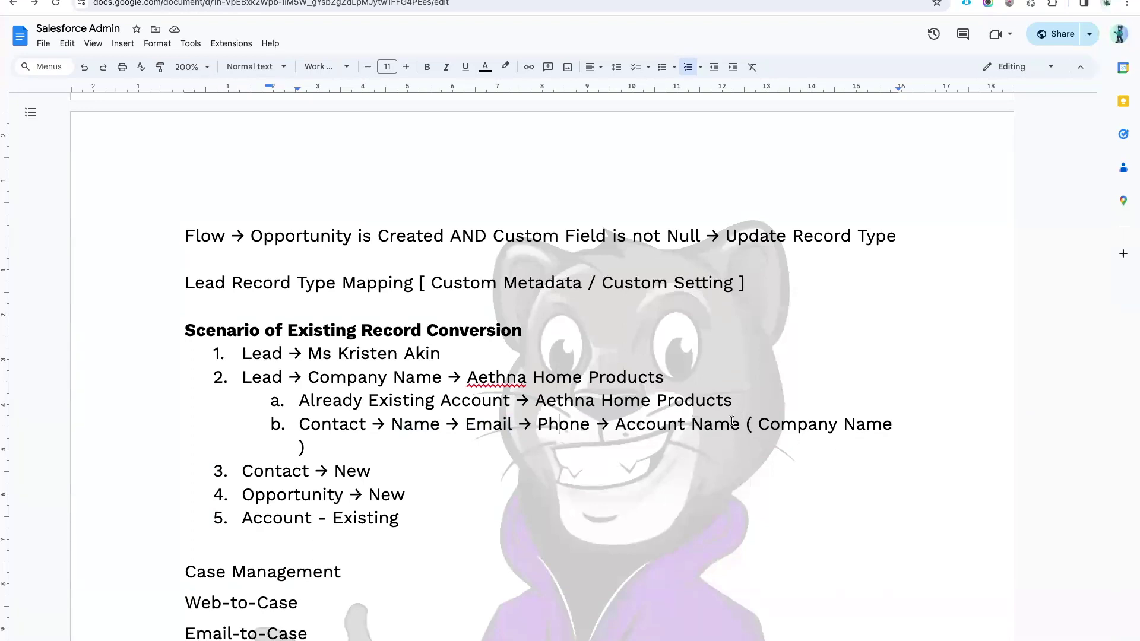
pyautogui.moveTo(740, 425); pyautogui.dragTo(615, 425)
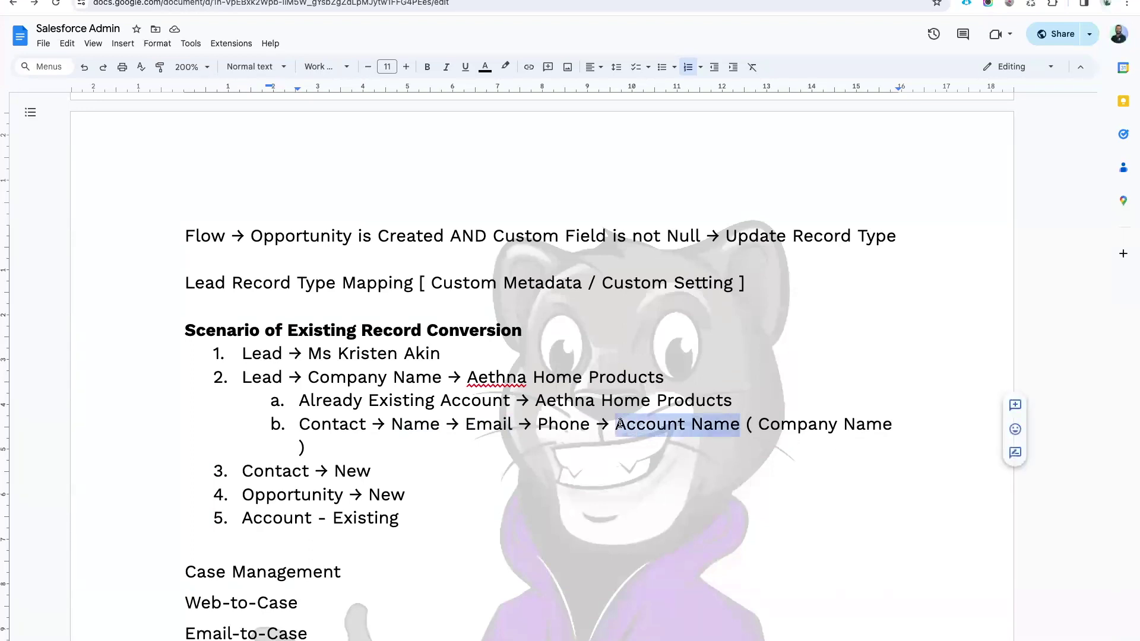
# Add the nested sub-item "Existing Contact" beneath the "Contact → Name → Email → Phone → Account Name ( Company Name )" item
pyautogui.click(324, 450)
pyautogui.press('Return')
pyautogui.press('Tab')
pyautogui.write('E')
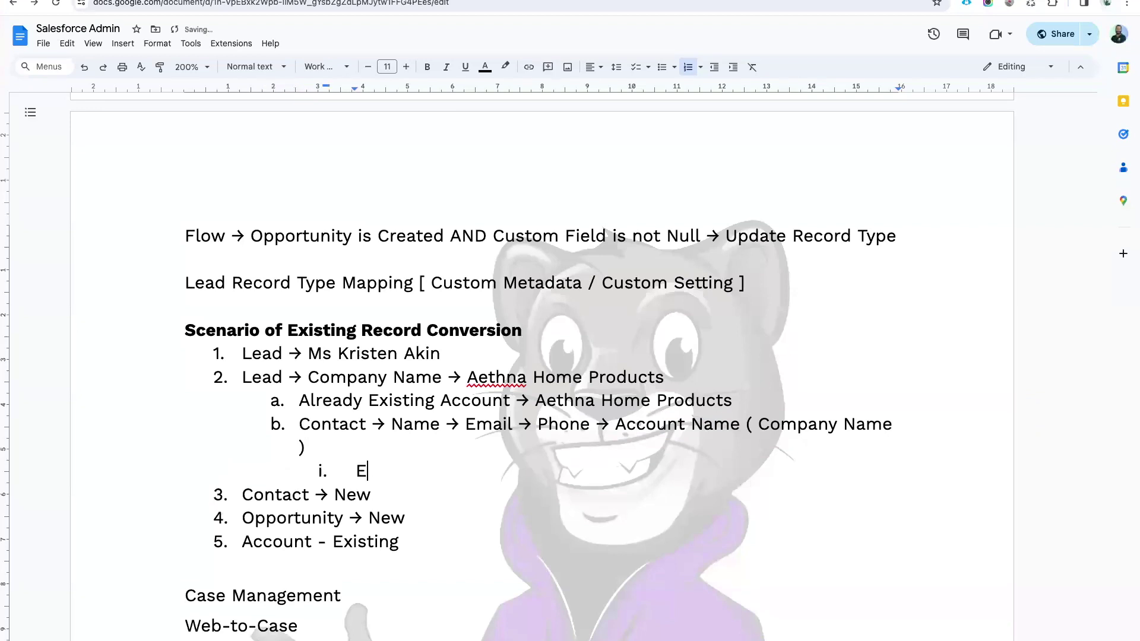
pyautogui.write('xisting COnta')
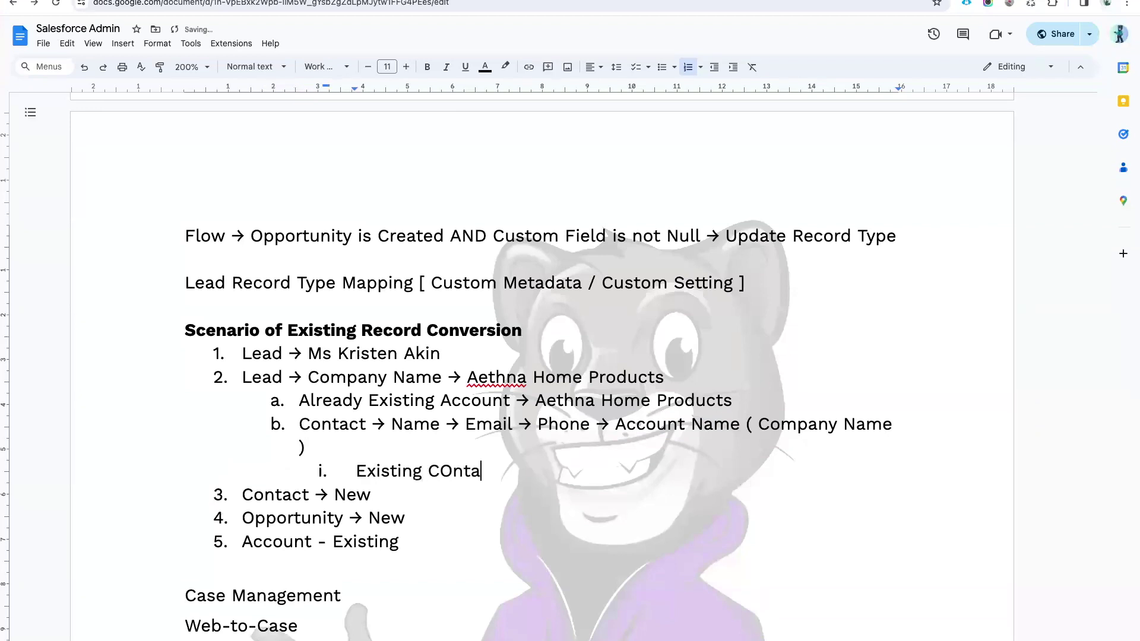
pyautogui.press('BackSpace')
pyautogui.press('BackSpace')
pyautogui.press('BackSpace')
pyautogui.press('BackSpace')
pyautogui.write('ontact')
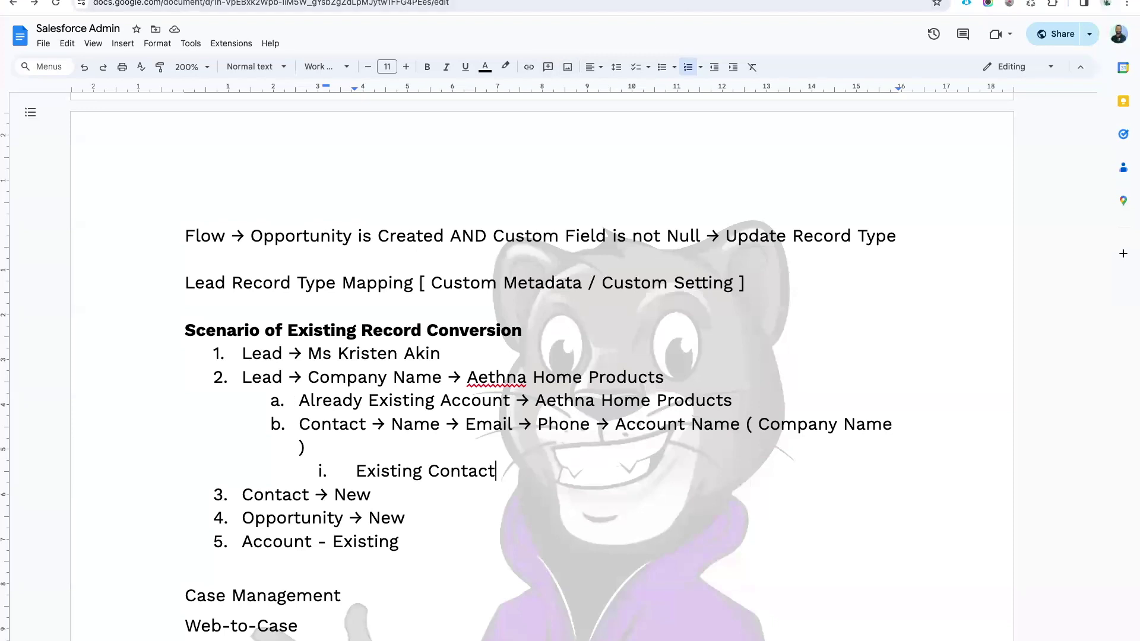
# Switch to the lead in Salesforce, start converting it and check the existing-account option for matching accounts
pyautogui.click(534, 1)
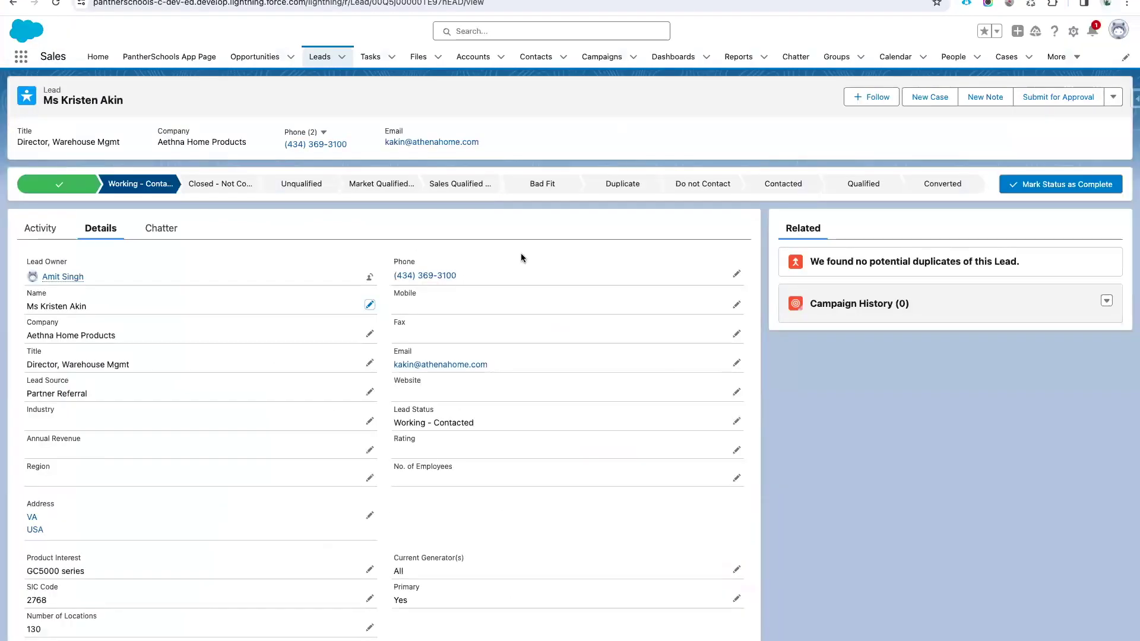
pyautogui.click(1113, 96)
pyautogui.click(596, 272)
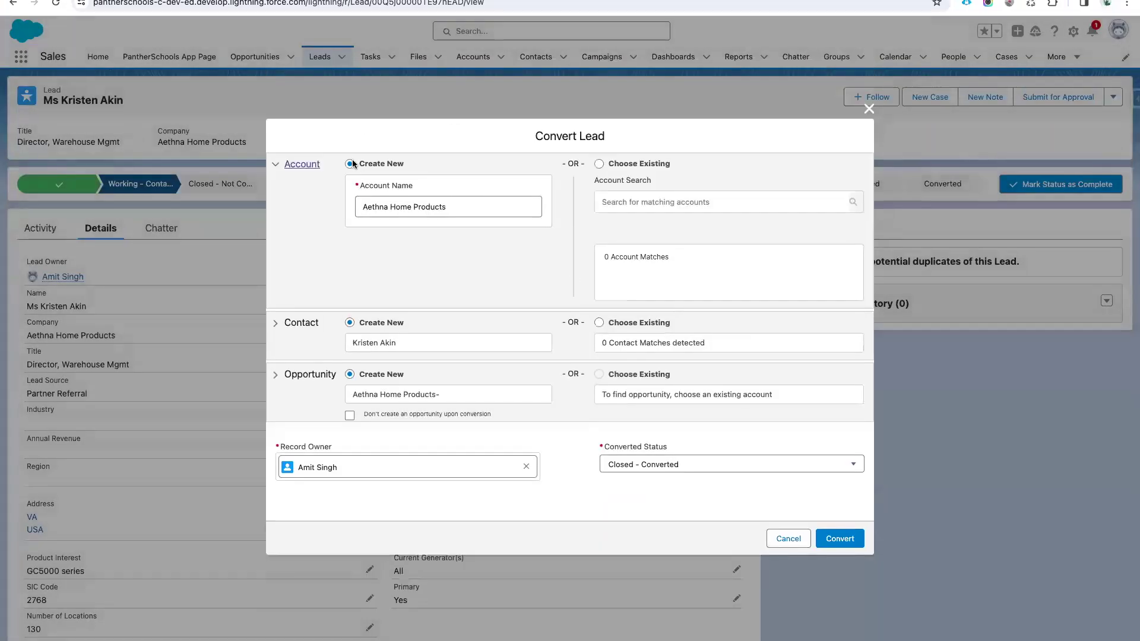
pyautogui.click(599, 164)
pyautogui.click(653, 203)
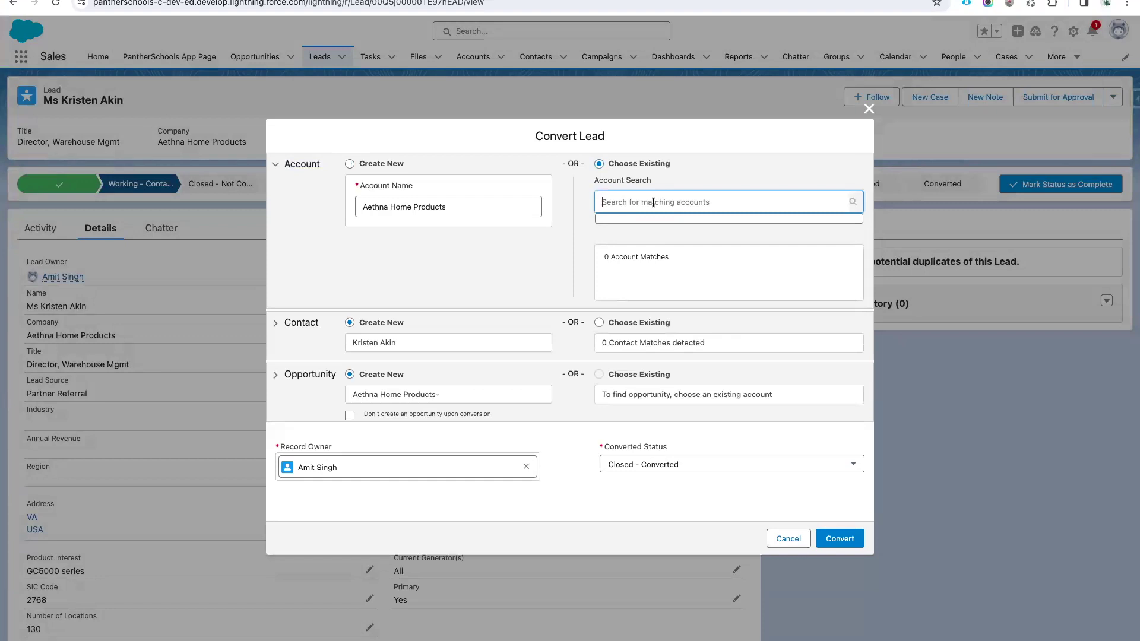
pyautogui.moveTo(603, 257); pyautogui.dragTo(680, 258)
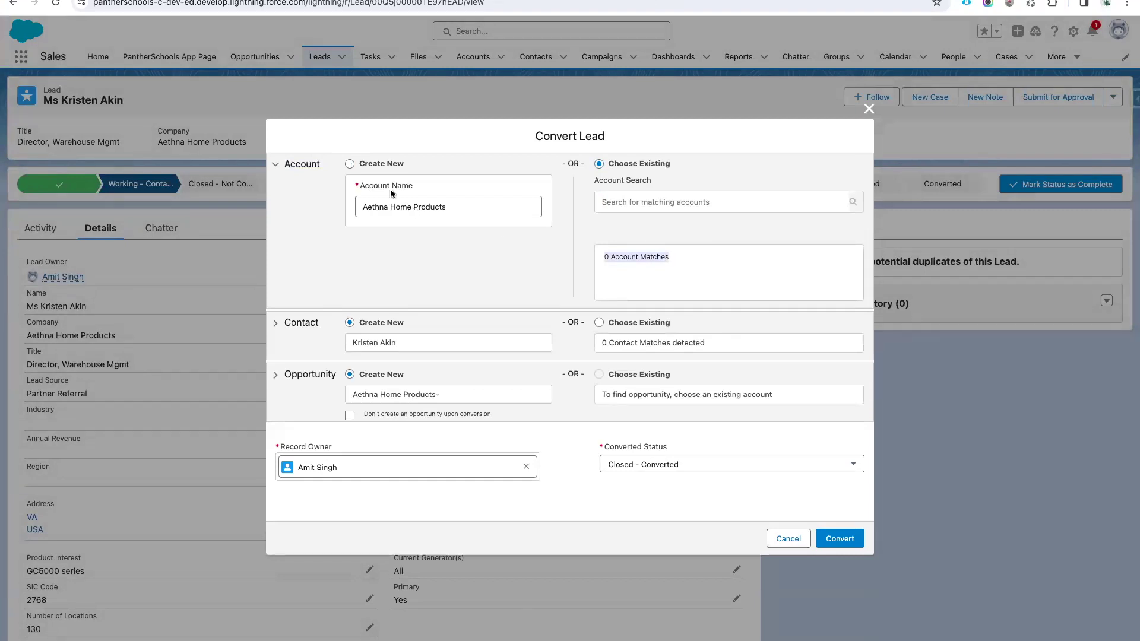
# Copy the account name "Aethna Home Products" and convert the lead with a new account, contact and opportunity
pyautogui.tripleClick(404, 208)
pyautogui.press('super+c')
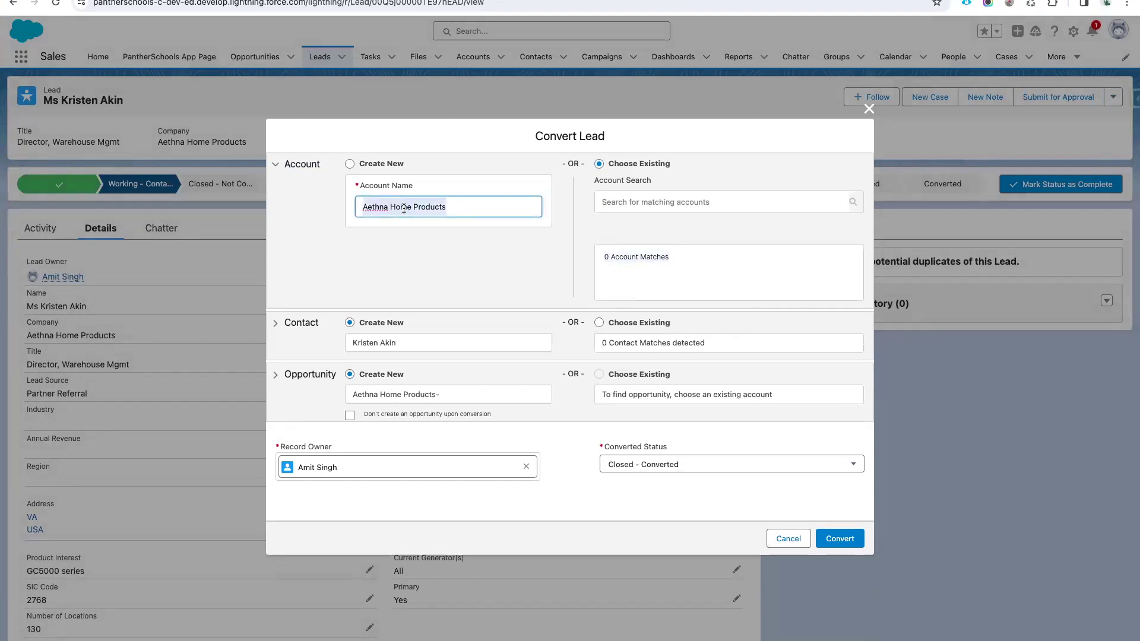
pyautogui.click(349, 164)
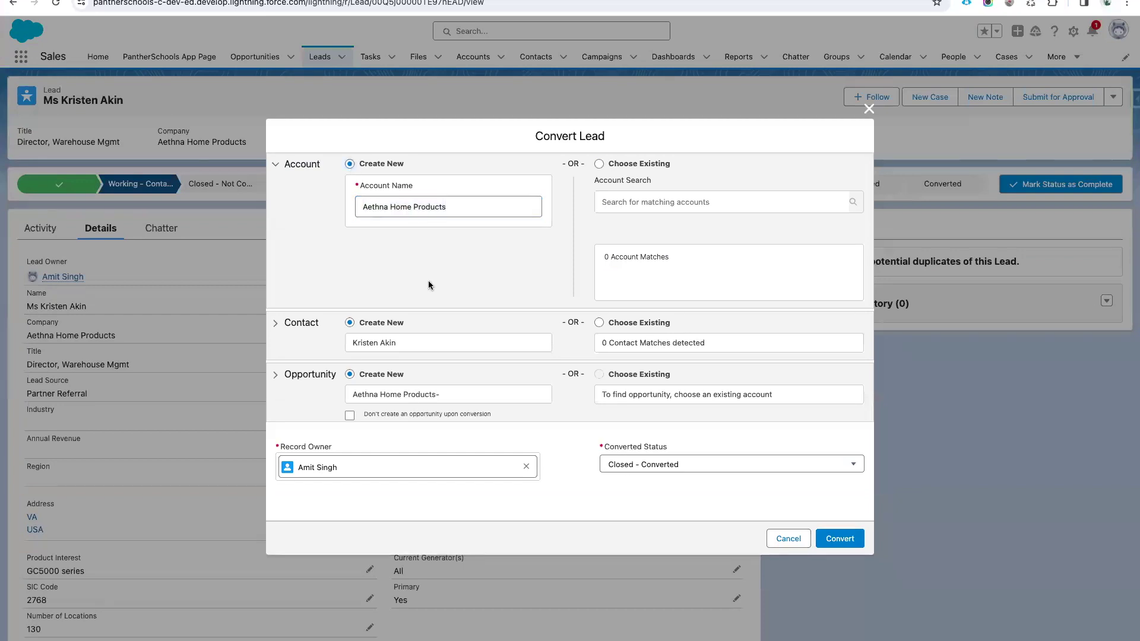
pyautogui.click(840, 538)
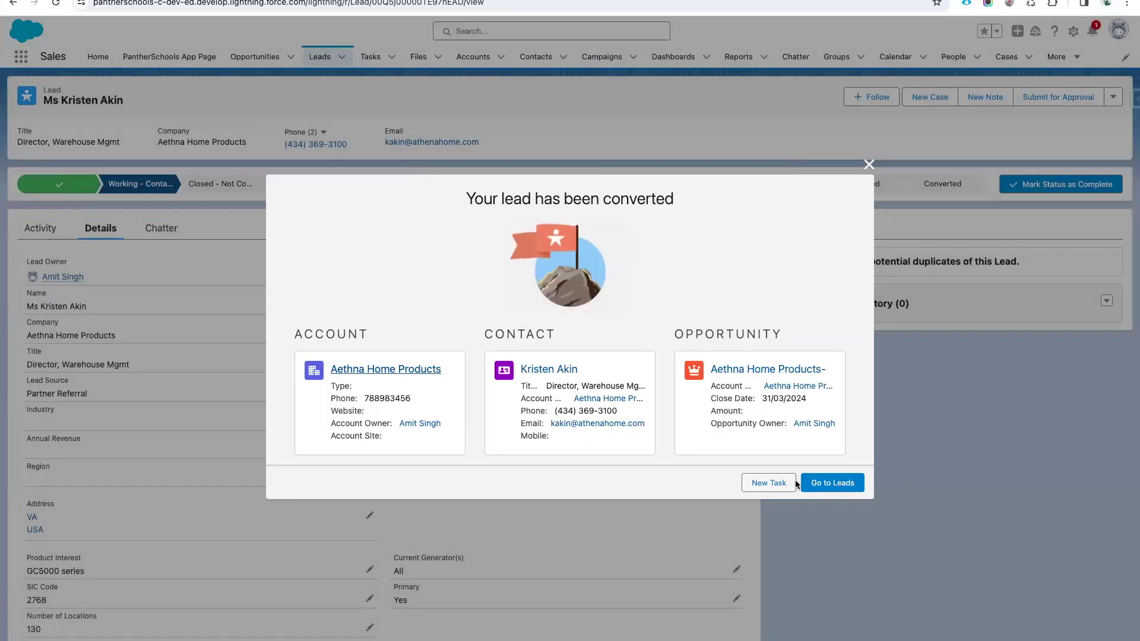
# Go back to the leads, switch to the All Open Leads list view and open the details of the TNR Corp. lead
pyautogui.click(809, 482)
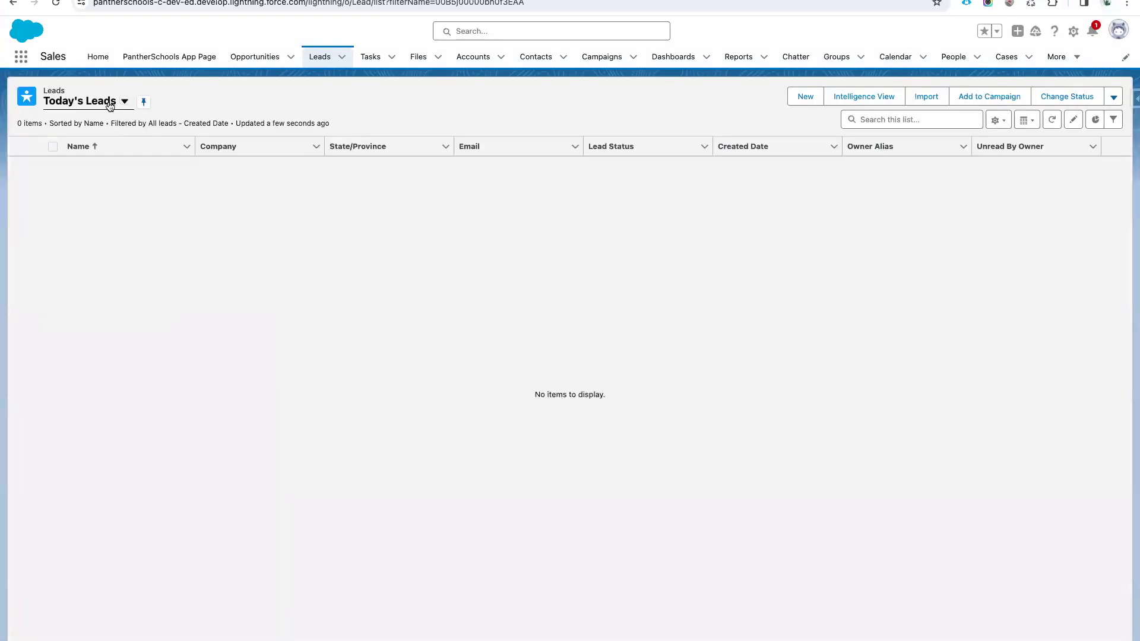
pyautogui.click(122, 101)
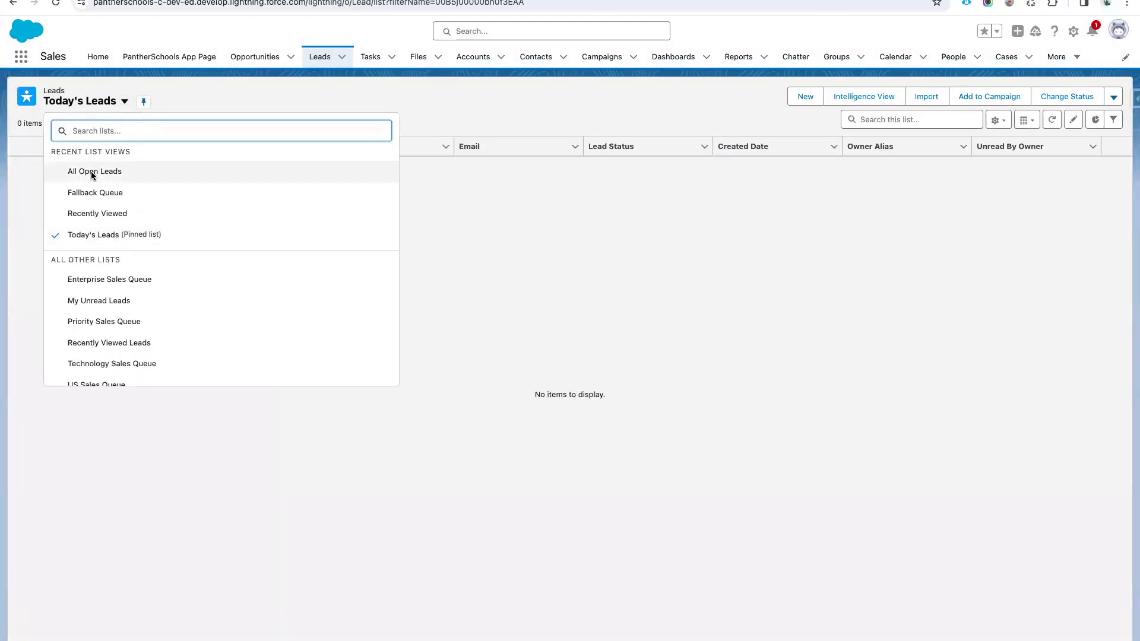
pyautogui.click(91, 171)
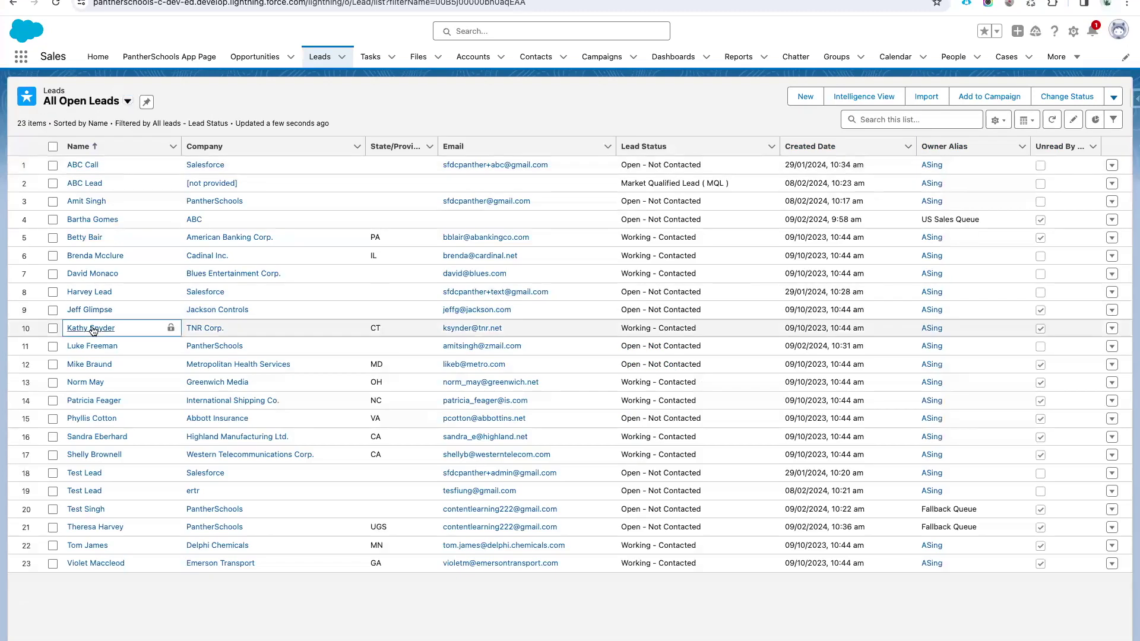
pyautogui.click(95, 328)
pyautogui.click(100, 229)
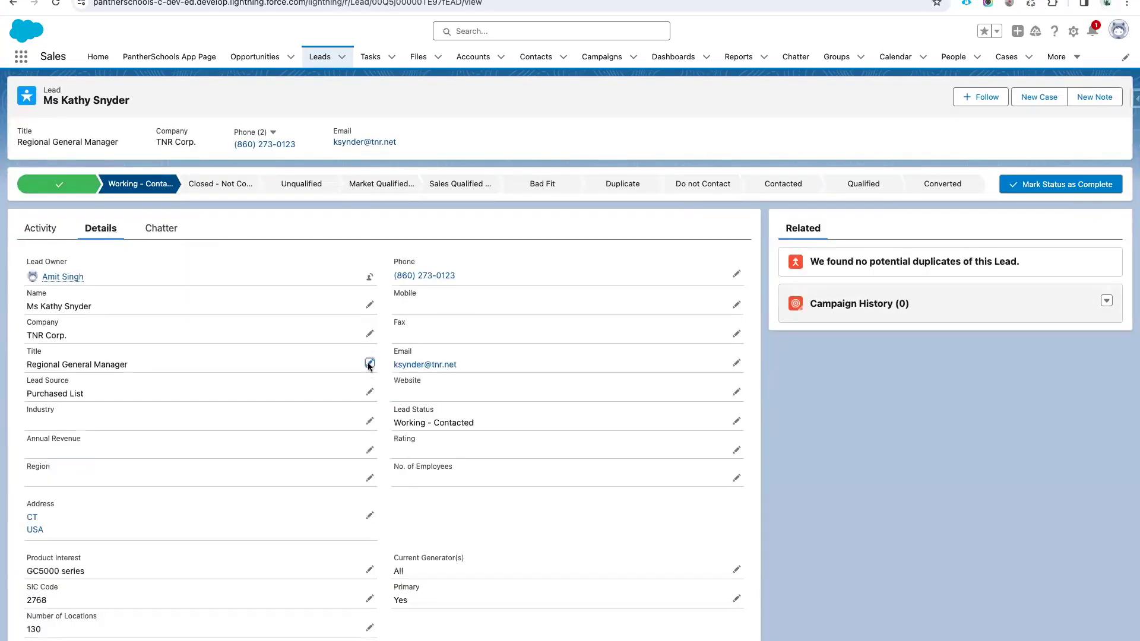
# Change the lead's company to "Aethna Home Products" and save the record
pyautogui.click(369, 363)
pyautogui.click(183, 336)
pyautogui.press('super+a')
pyautogui.press('super+v')
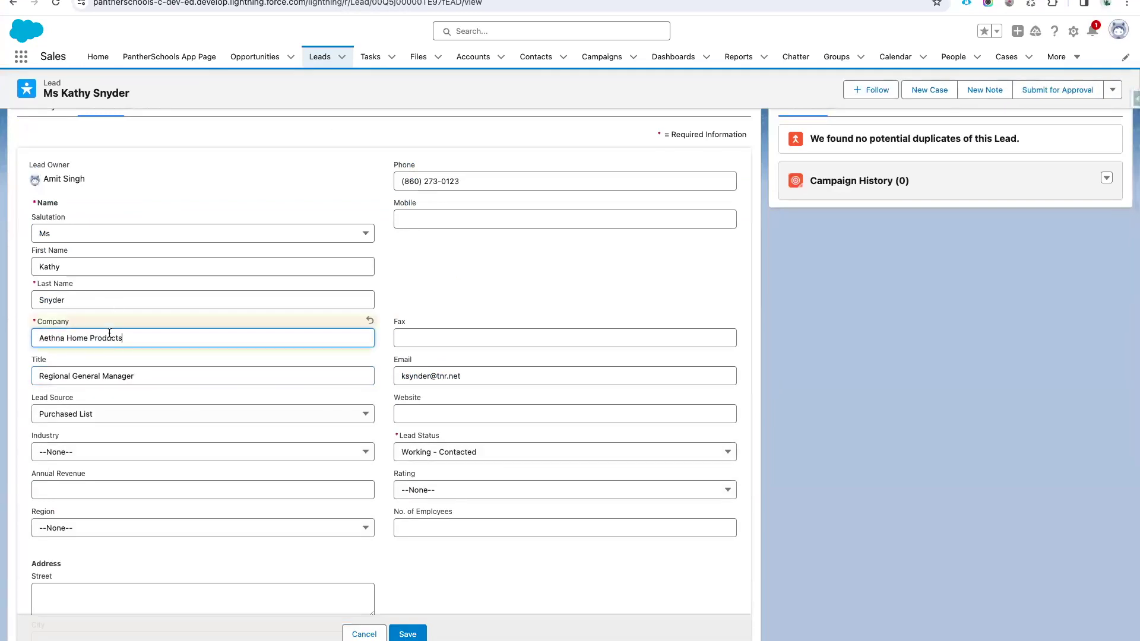
pyautogui.click(421, 630)
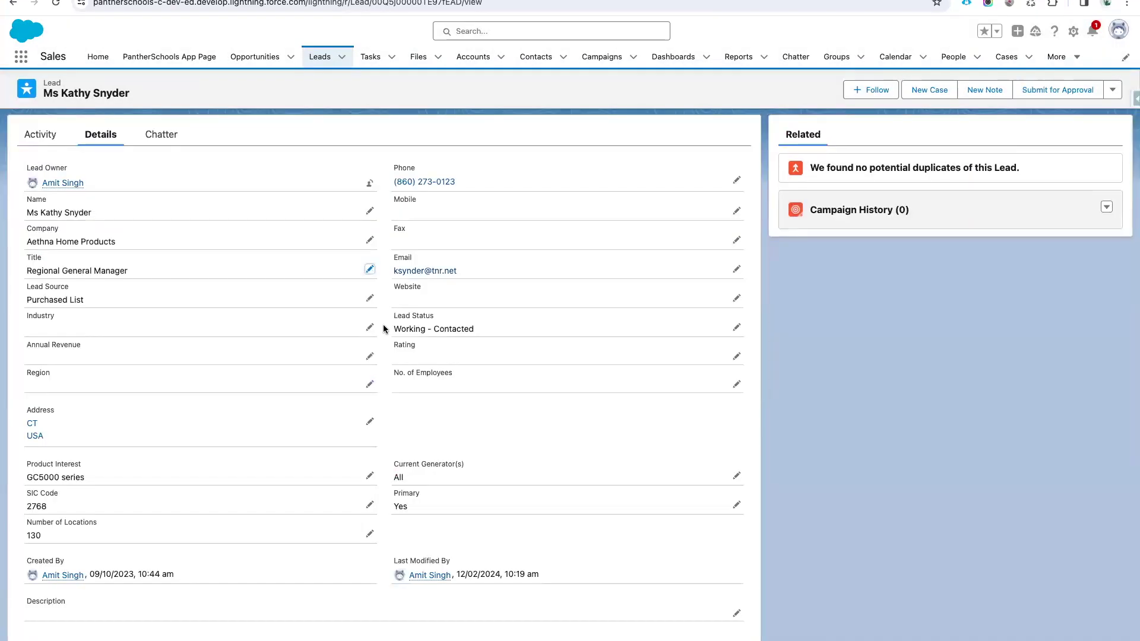
# Start converting this lead and choose the existing account Aethna Home Products
pyautogui.click(1113, 97)
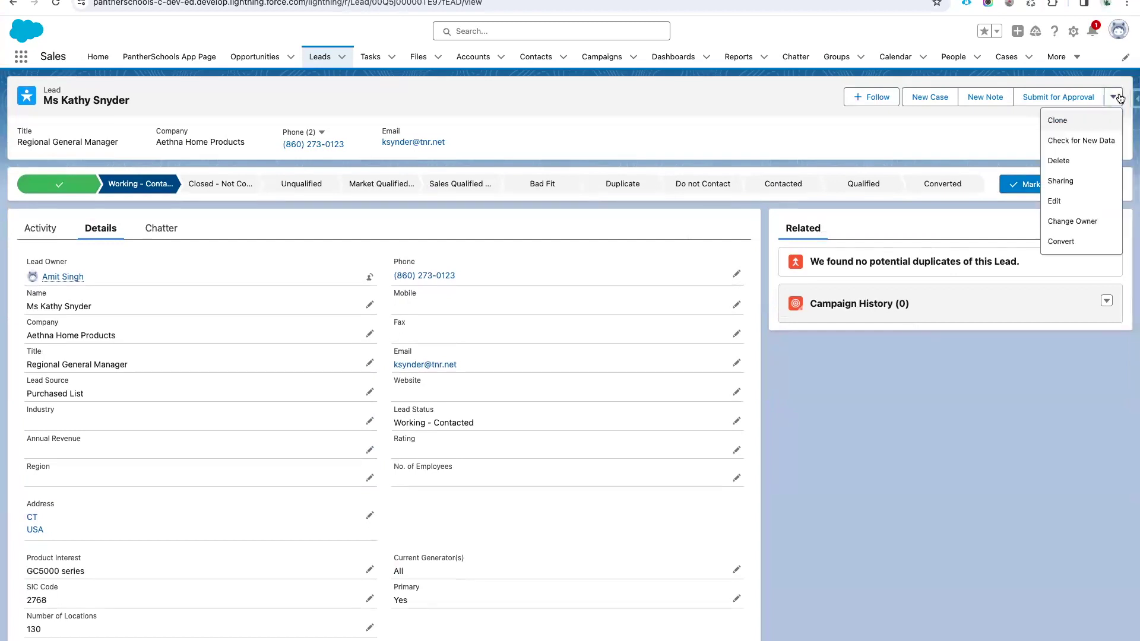
pyautogui.click(1062, 241)
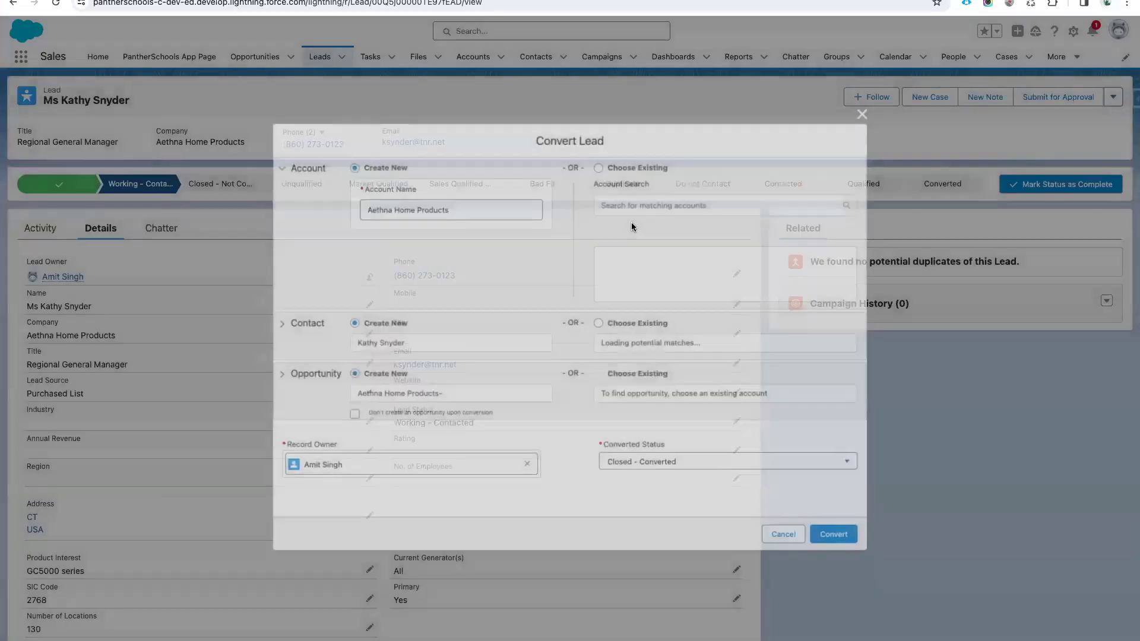
pyautogui.click(598, 165)
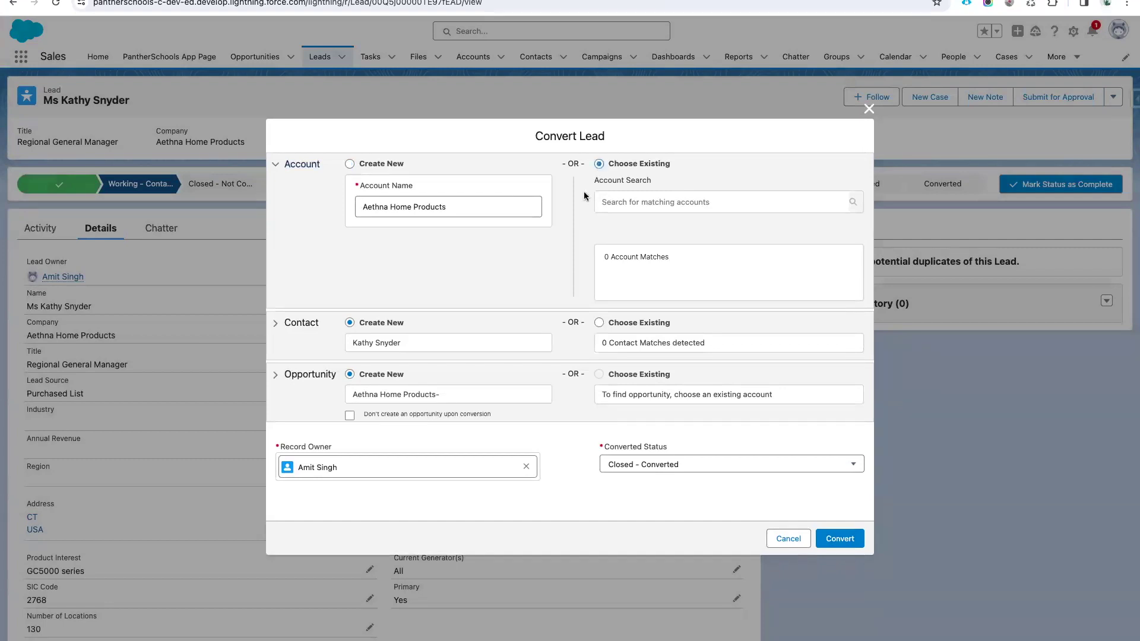
pyautogui.click(685, 196)
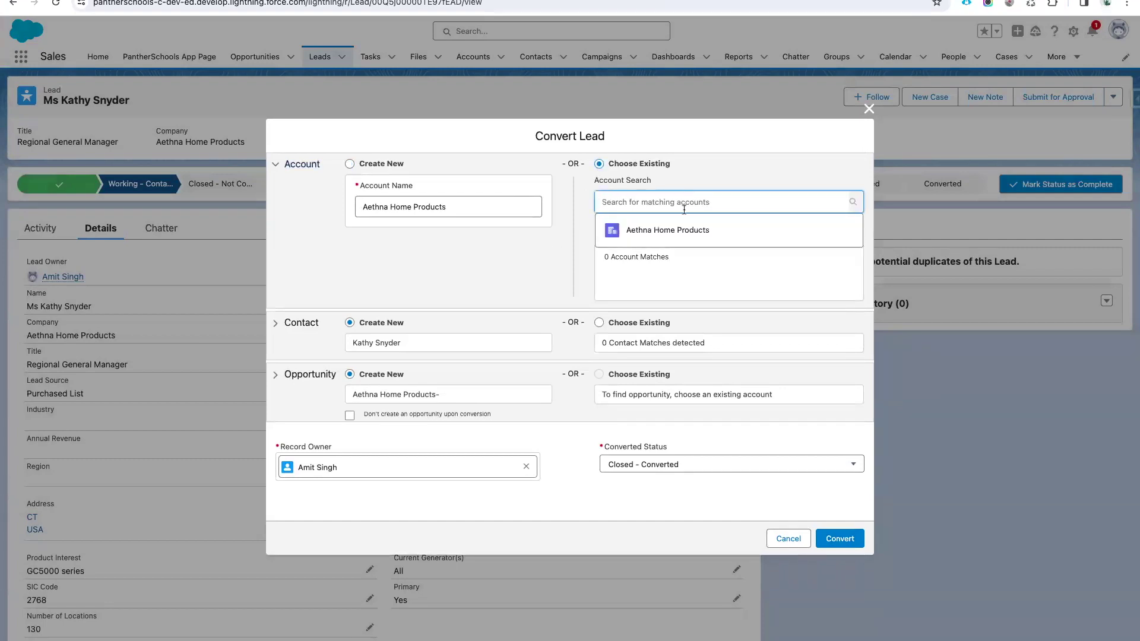
pyautogui.click(707, 232)
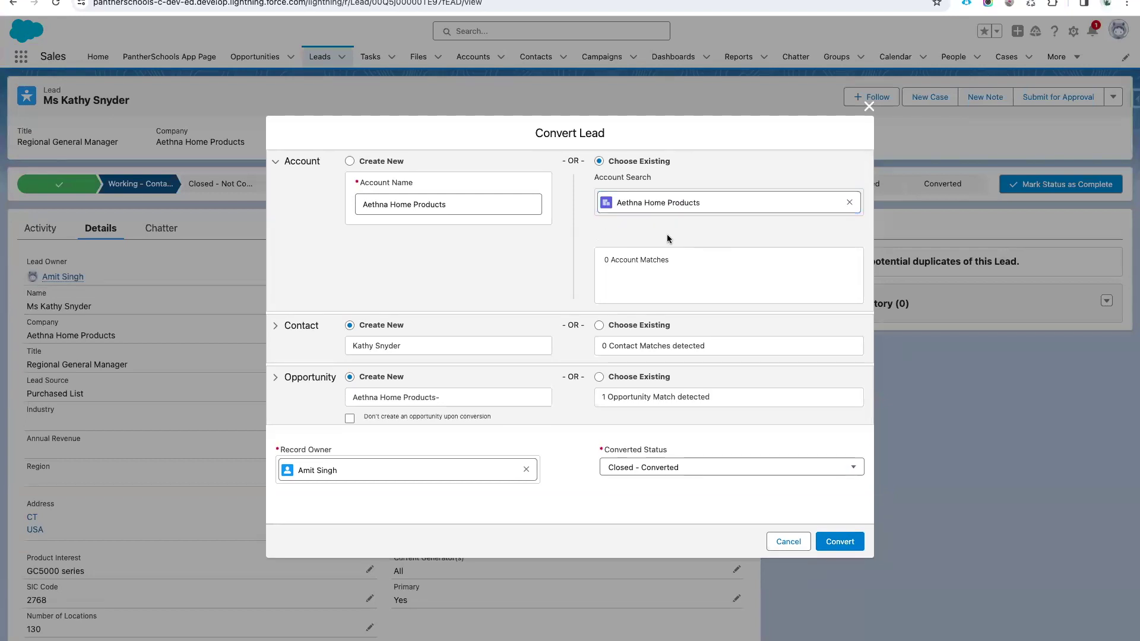
# Examine the matching opportunity and contact options for the chosen account in the lead conversion
pyautogui.click(612, 201)
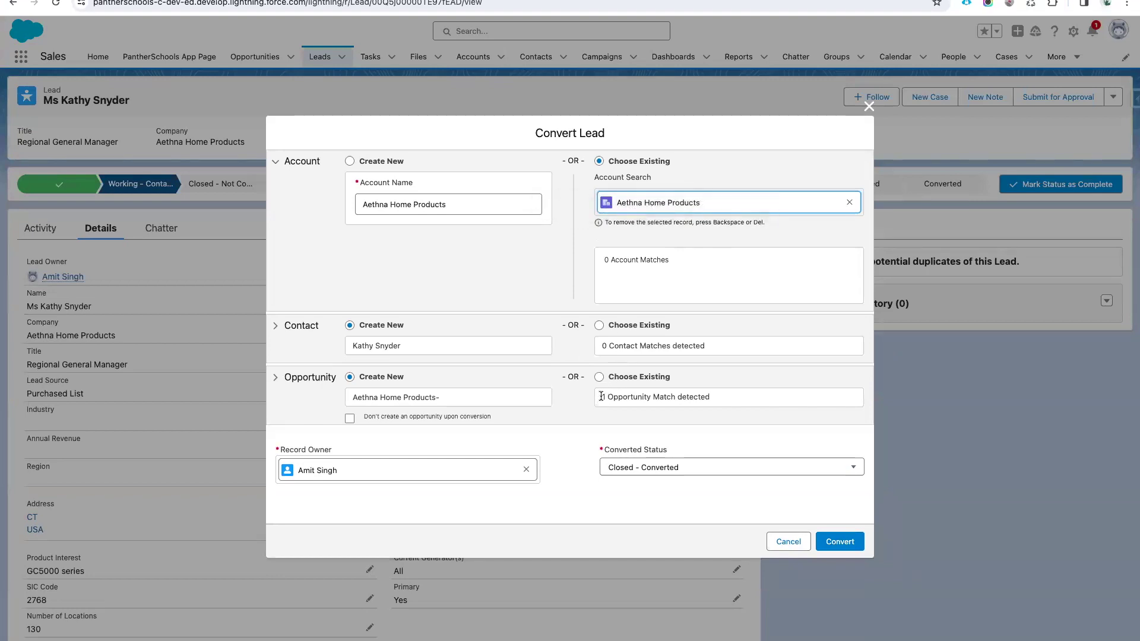
pyautogui.moveTo(608, 395); pyautogui.dragTo(736, 396)
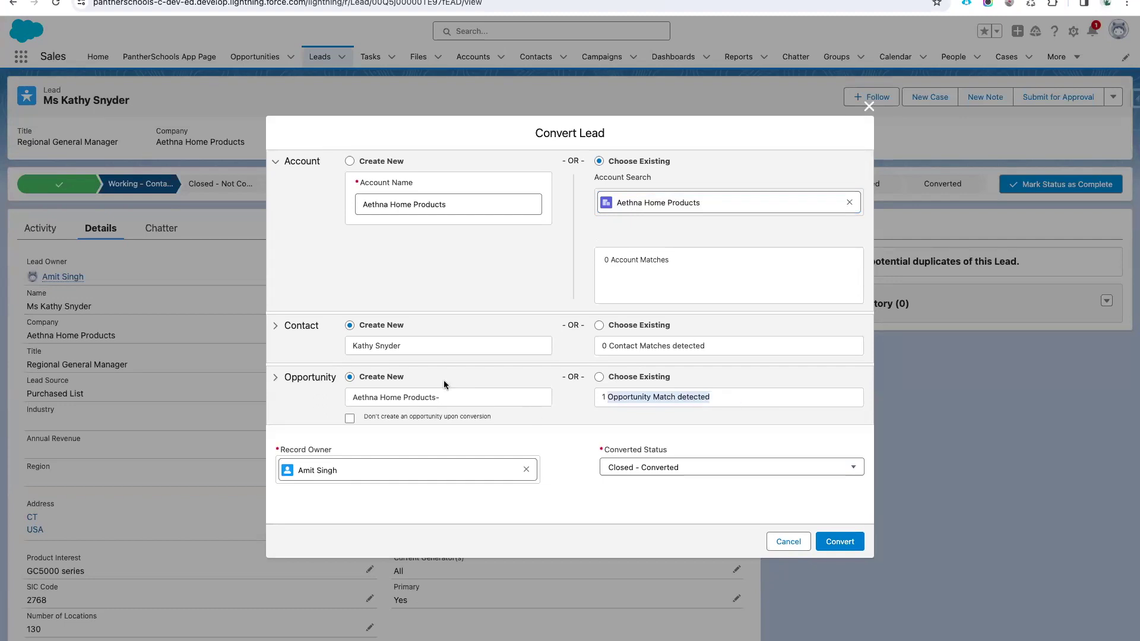
pyautogui.click(453, 399)
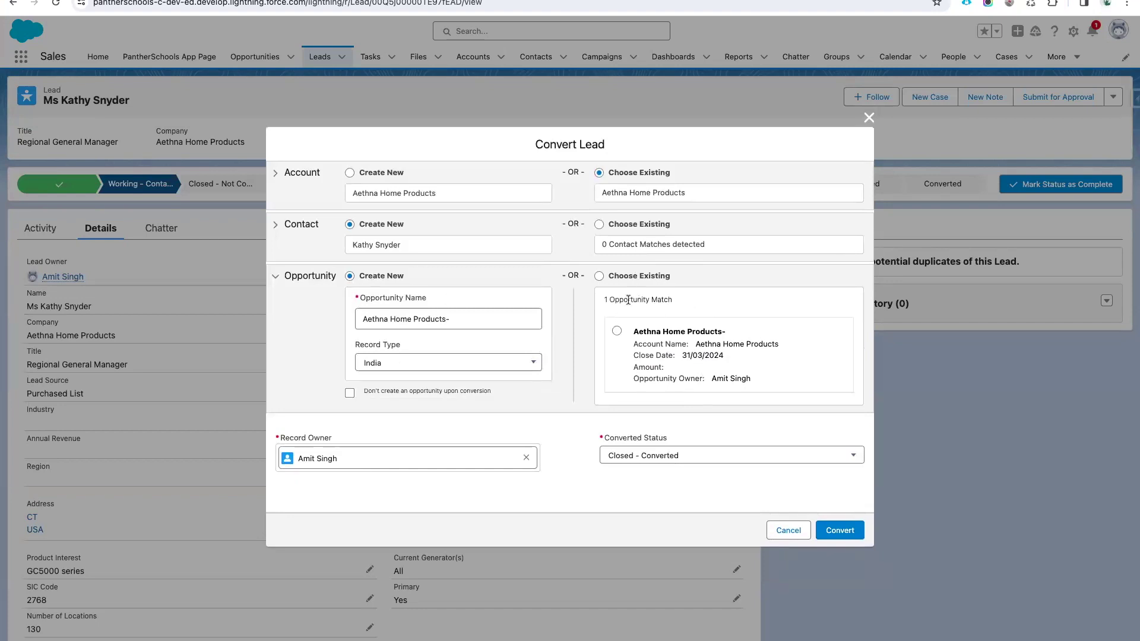
pyautogui.click(396, 194)
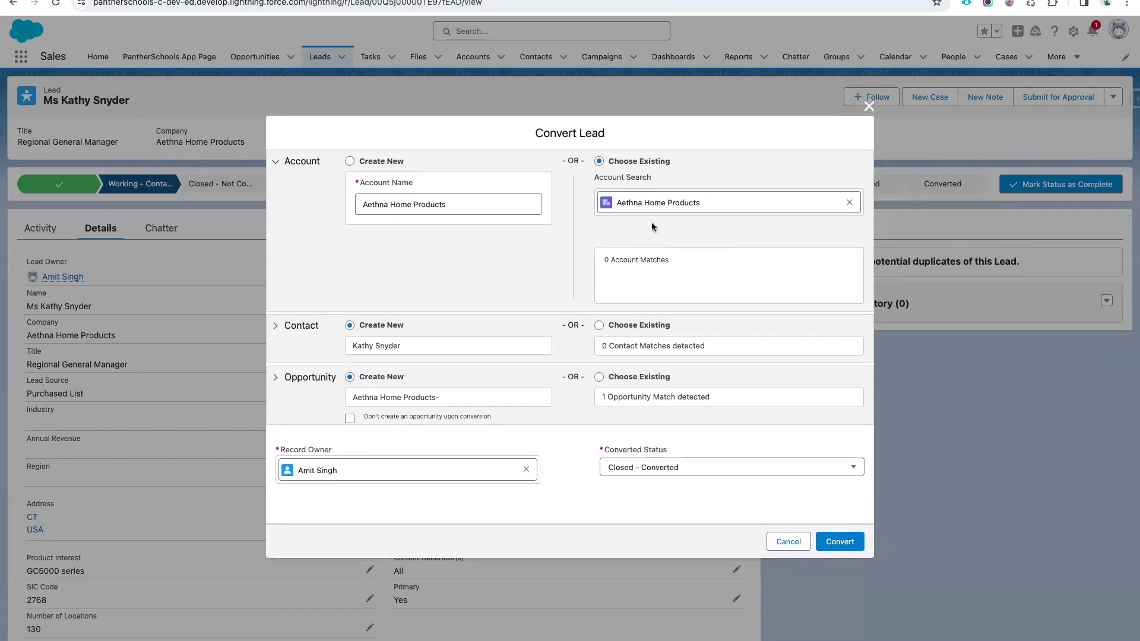
pyautogui.click(408, 350)
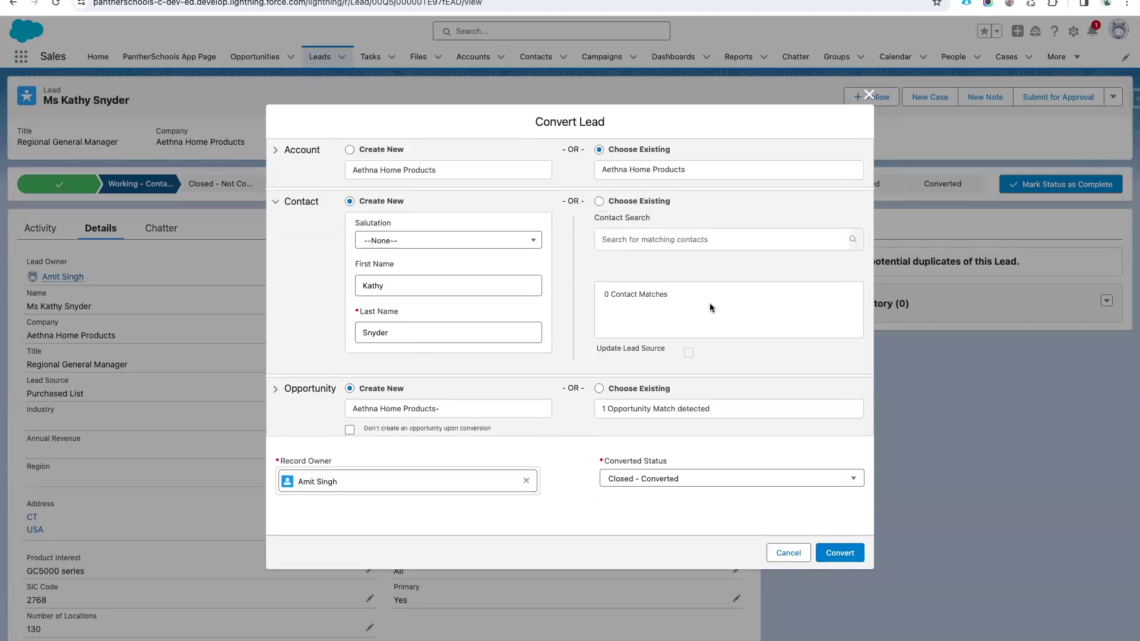
pyautogui.click(383, 153)
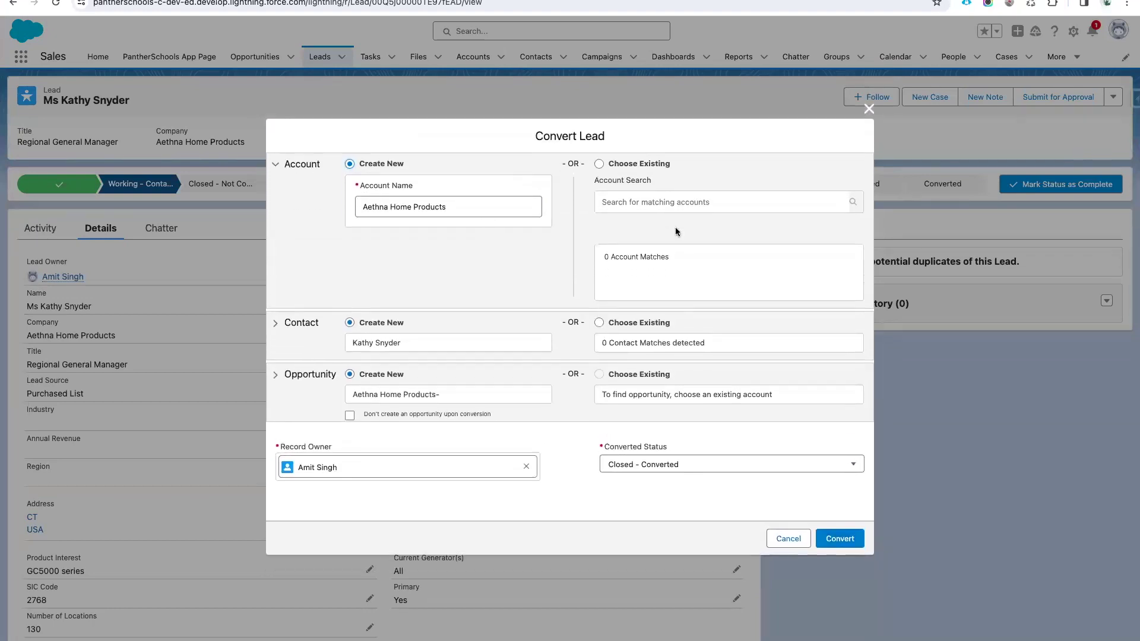
# Choose the existing account Aethna Home Products and the existing opportunity "Aethna Home Products-", keeping a new contact
pyautogui.click(598, 164)
pyautogui.click(638, 205)
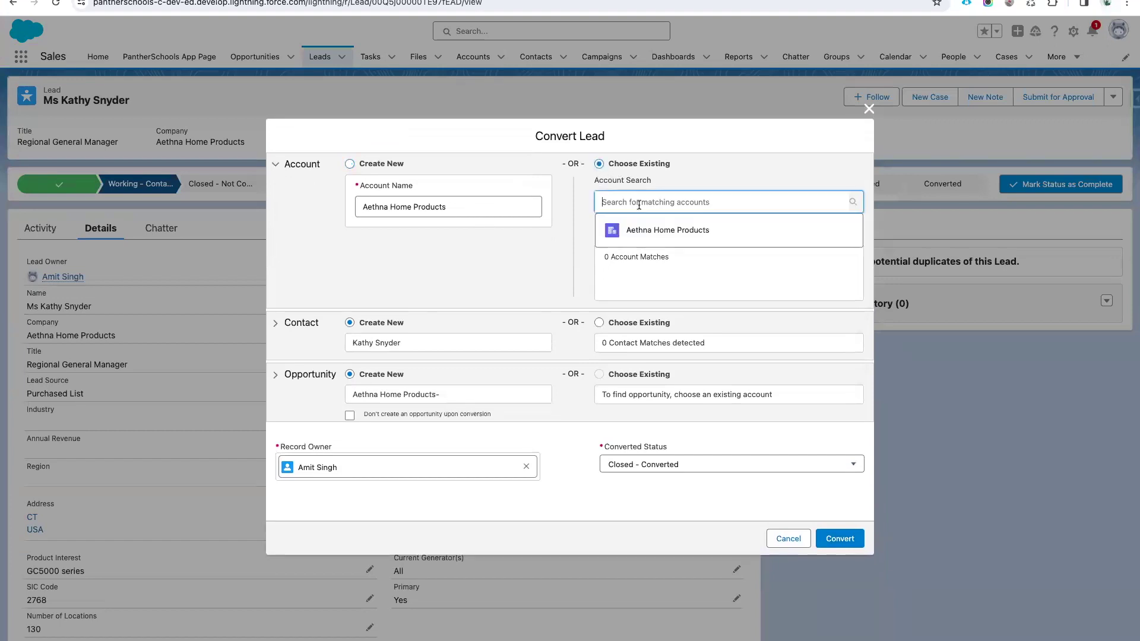
pyautogui.click(640, 224)
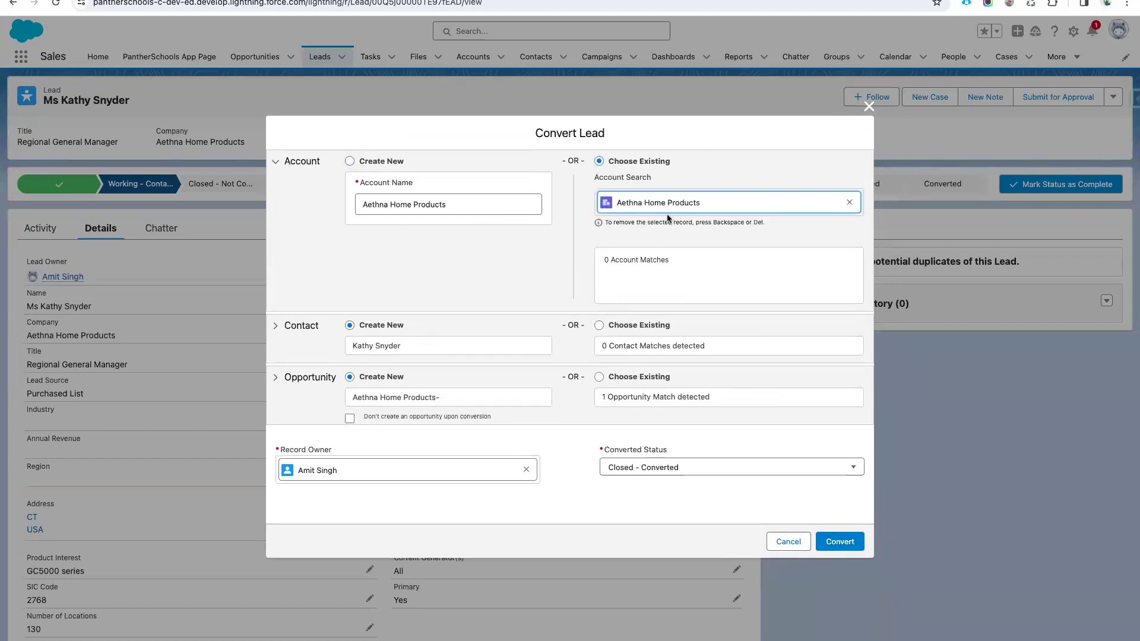
pyautogui.click(598, 376)
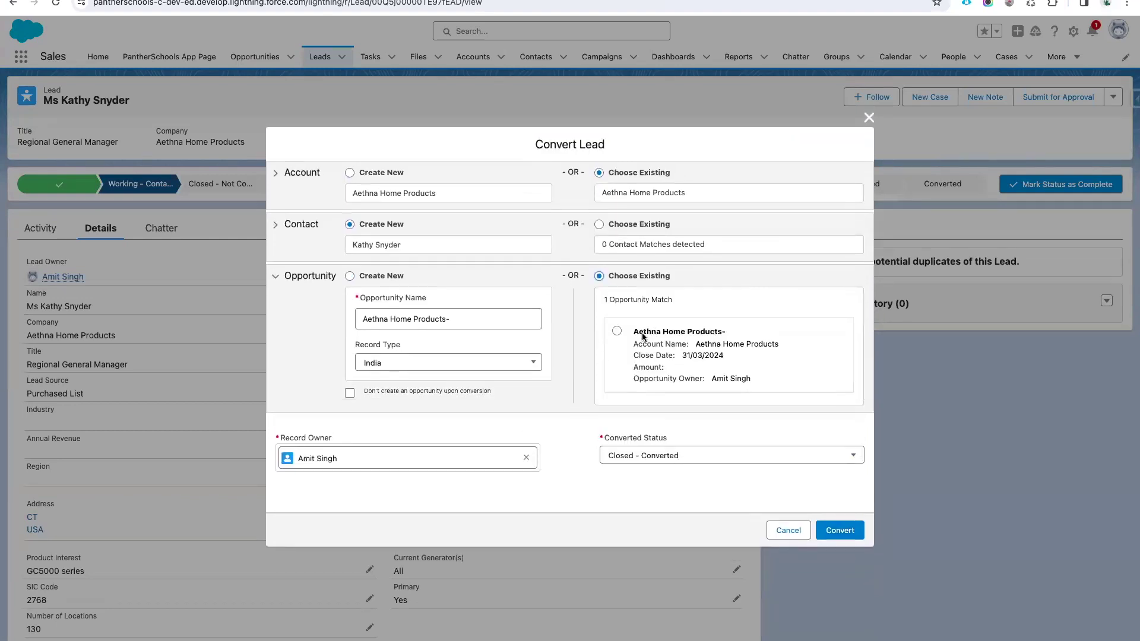
pyautogui.click(617, 331)
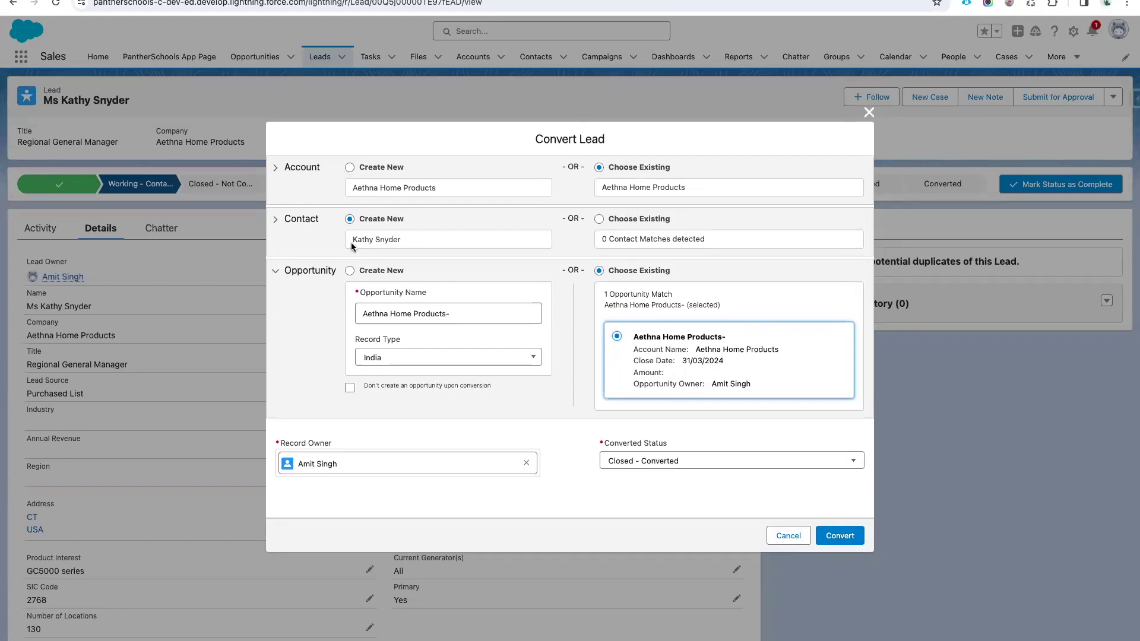
pyautogui.moveTo(461, 316); pyautogui.dragTo(335, 321)
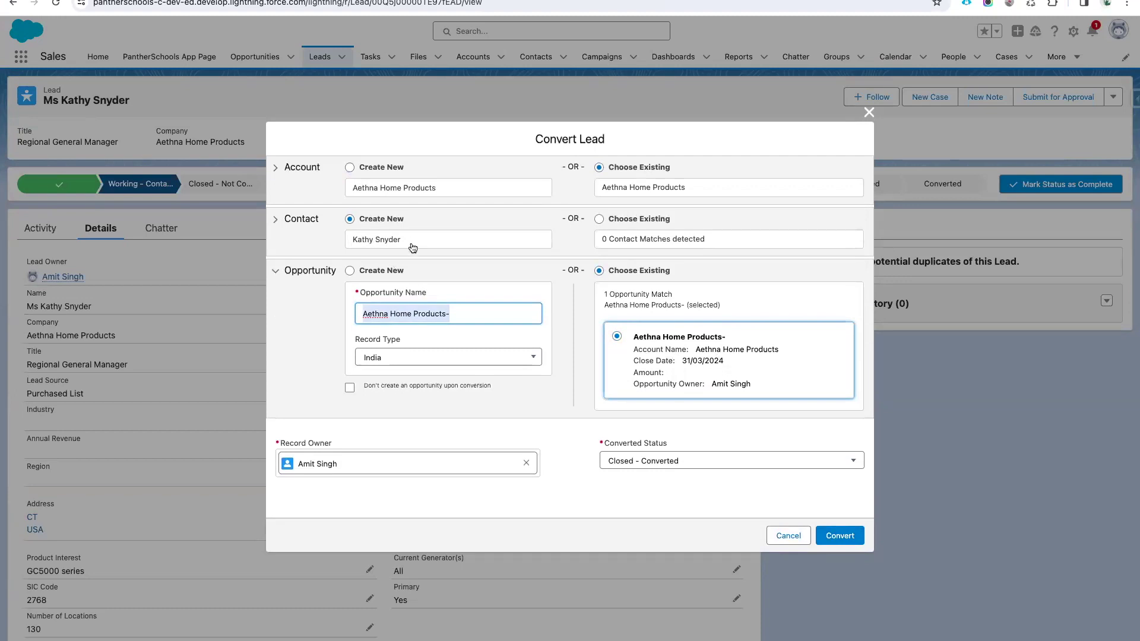
# Convert the lead and open the related records of the opportunity "Aethna Home Products-" to review its contact roles
pyautogui.click(840, 536)
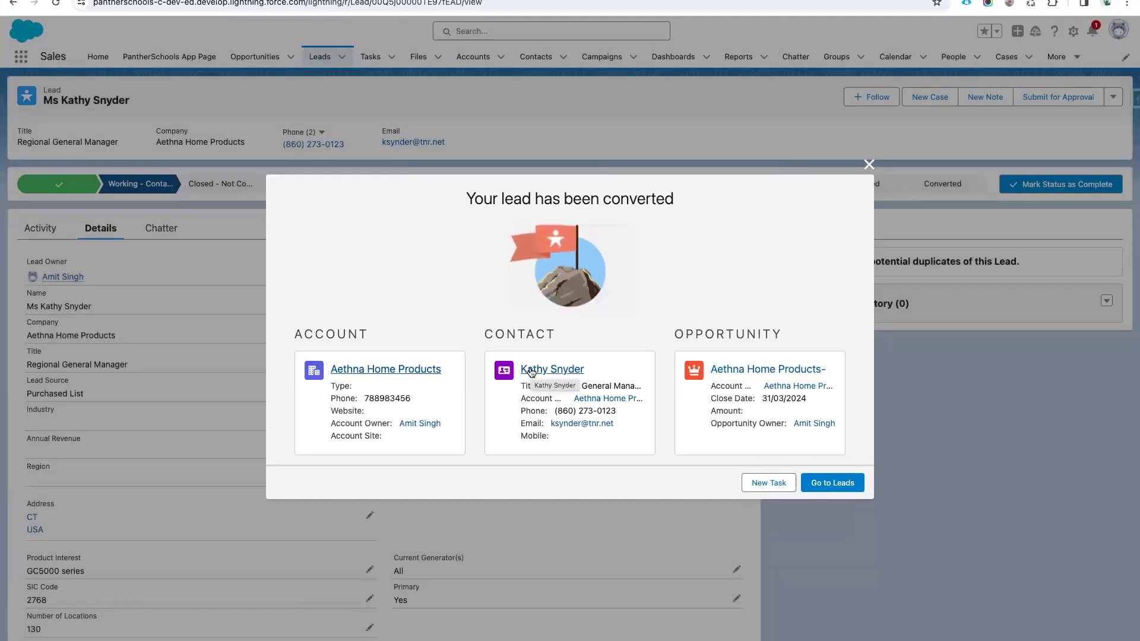
pyautogui.click(755, 370)
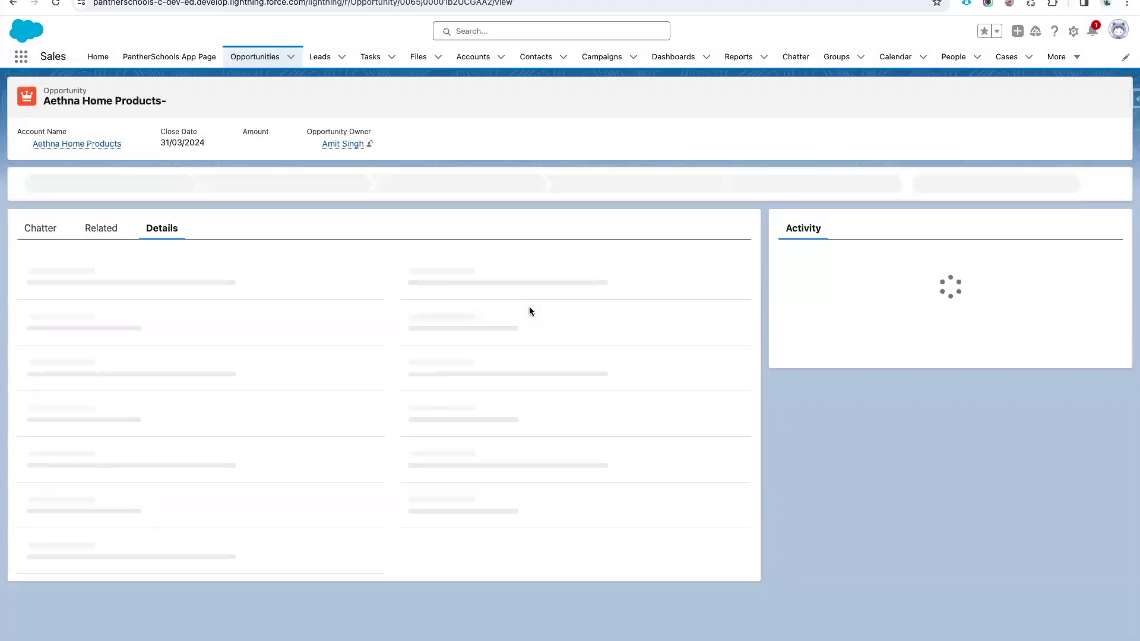
pyautogui.click(103, 233)
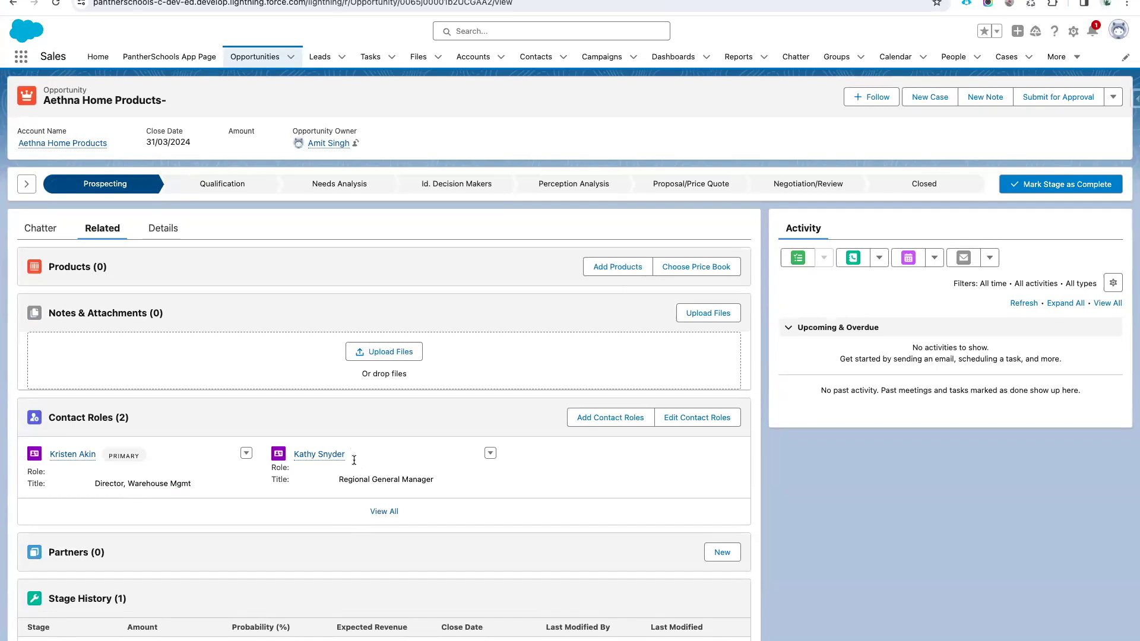
# Review the contact roles of the opportunity "Aethna Home Products-", including the primary flag and the second contact's details
pyautogui.moveTo(318, 455)
pyautogui.moveTo(184, 98); pyautogui.dragTo(54, 97)
pyautogui.doubleClick(124, 453)
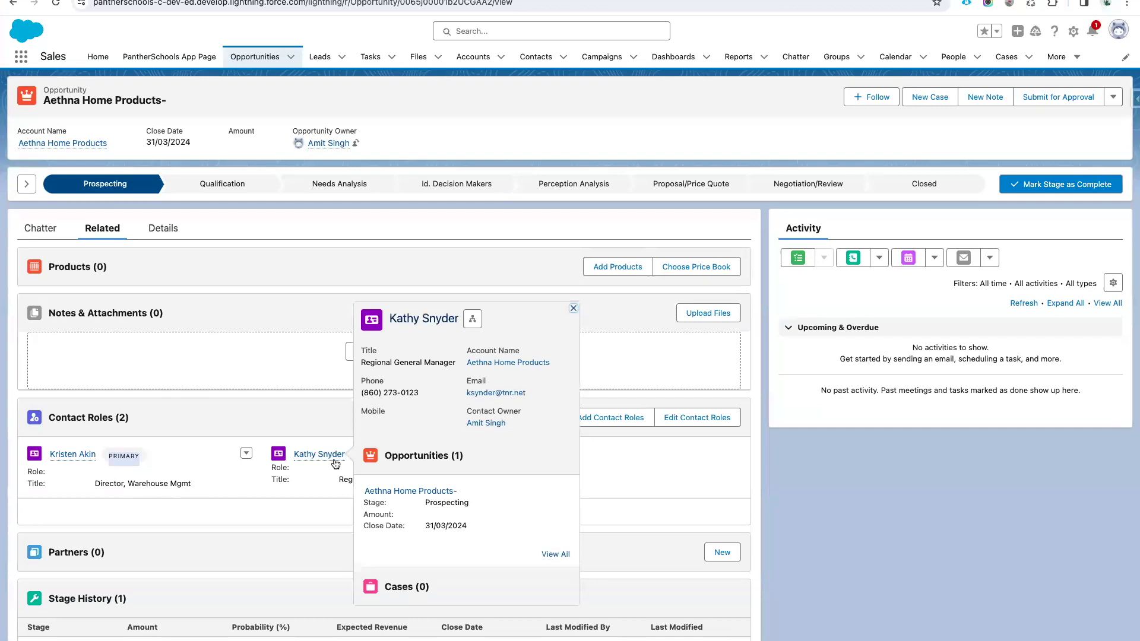
pyautogui.click(311, 484)
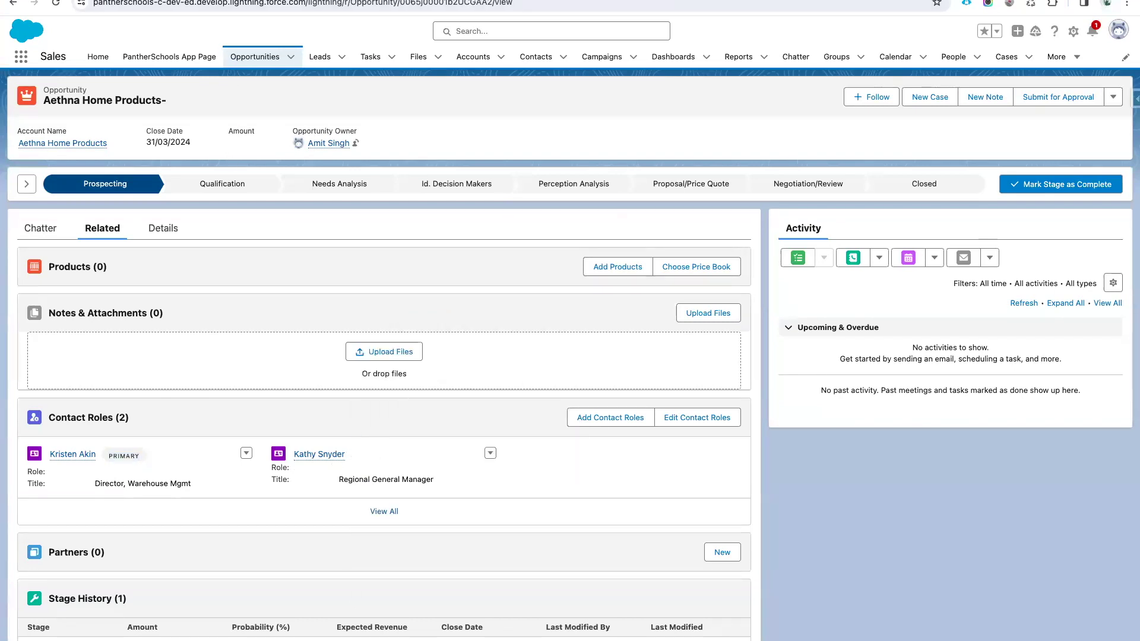
# Switch to the Google Docs notes and review the list under "Scenario of Existing Record Conversion"
pyautogui.hotkey('ctrl', 'Tab')
pyautogui.click(310, 352)
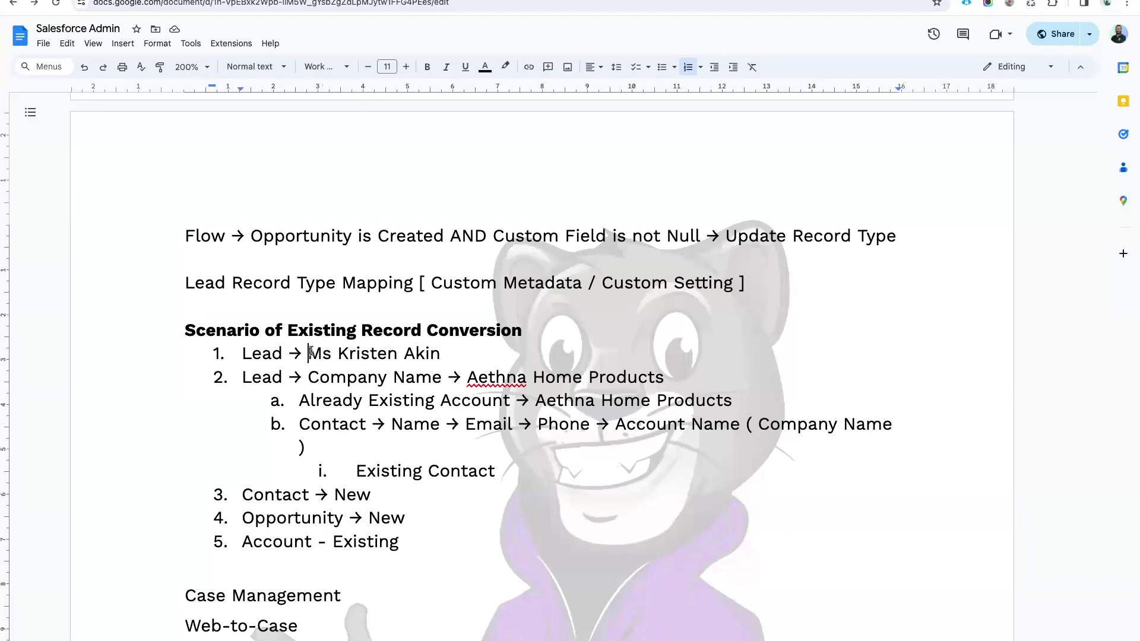
pyautogui.moveTo(310, 352); pyautogui.dragTo(438, 350)
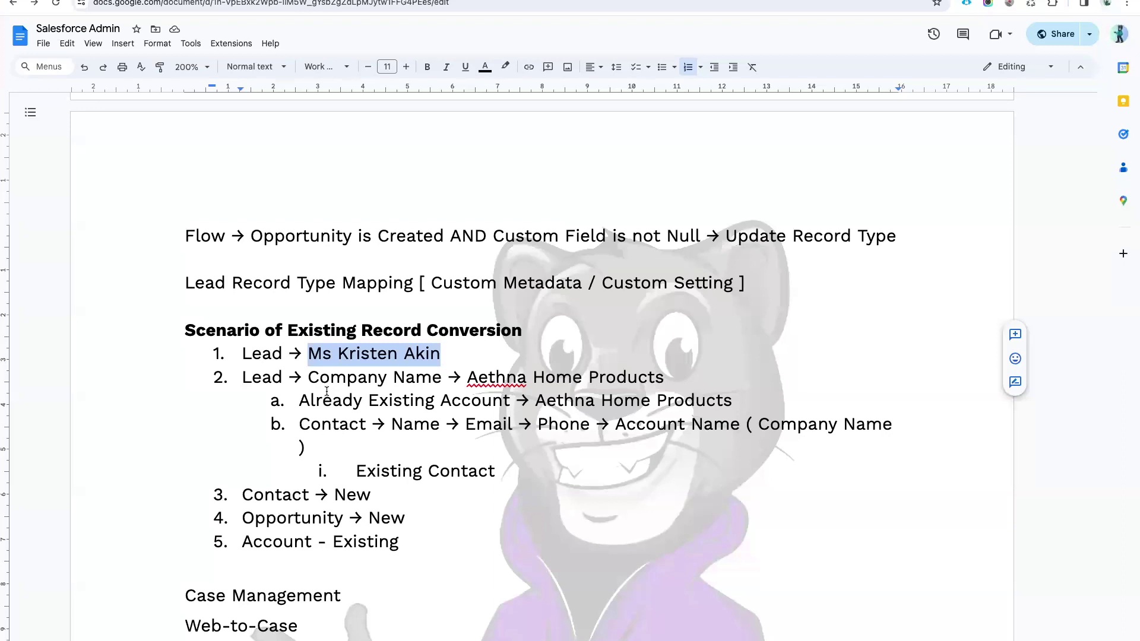
pyautogui.click(401, 541)
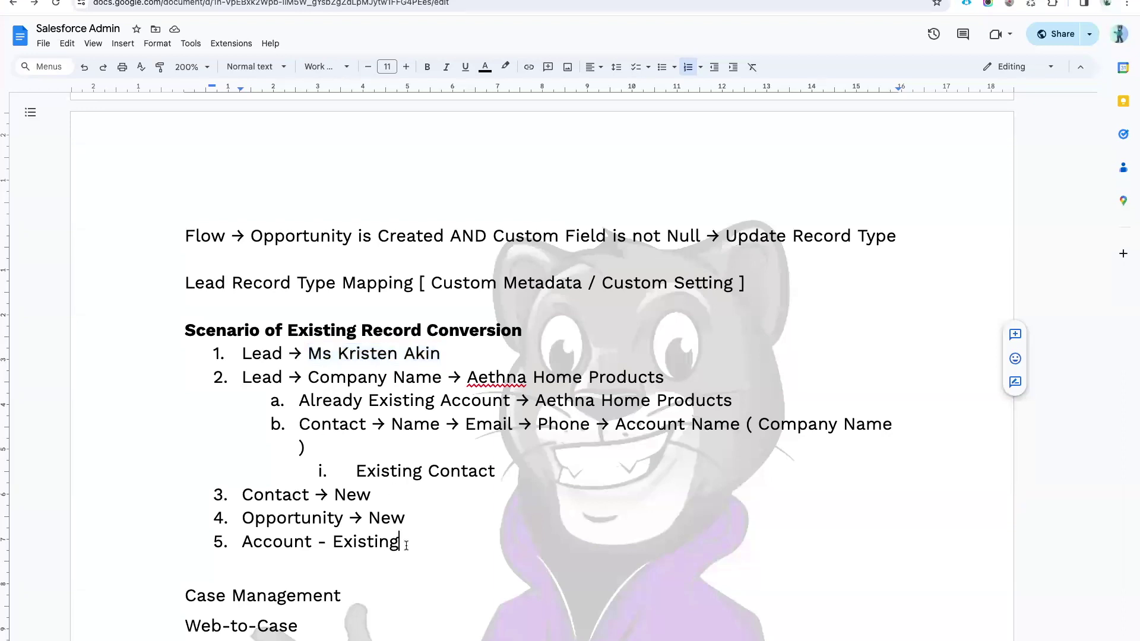
pyautogui.moveTo(401, 542); pyautogui.dragTo(178, 333)
pyautogui.click(237, 325)
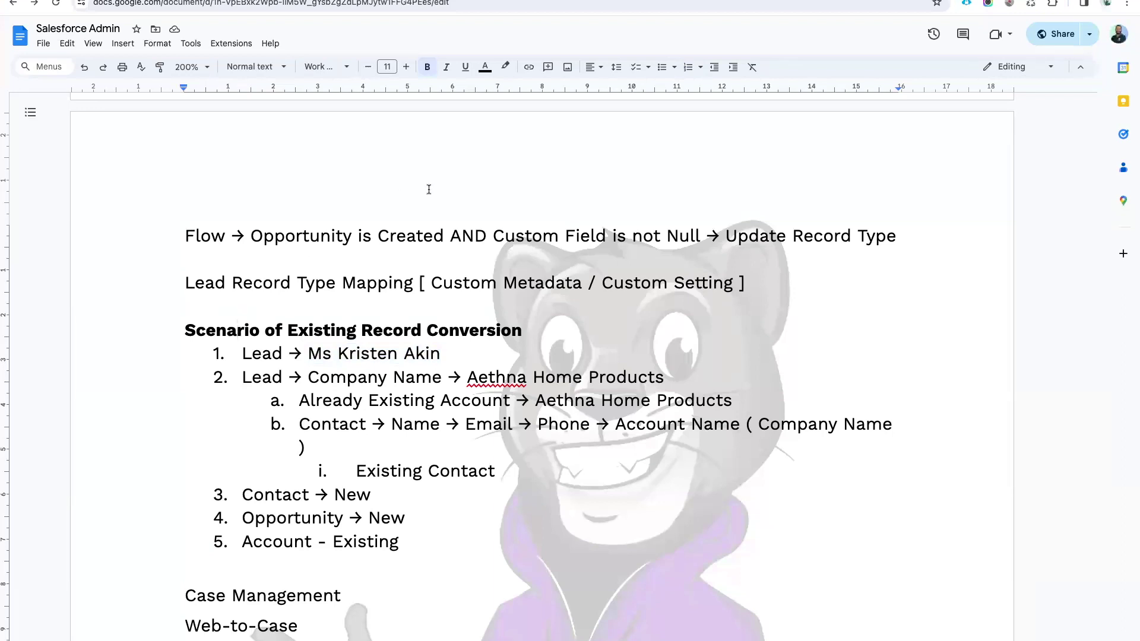
pyautogui.hotkey('ctrl', 'Tab')
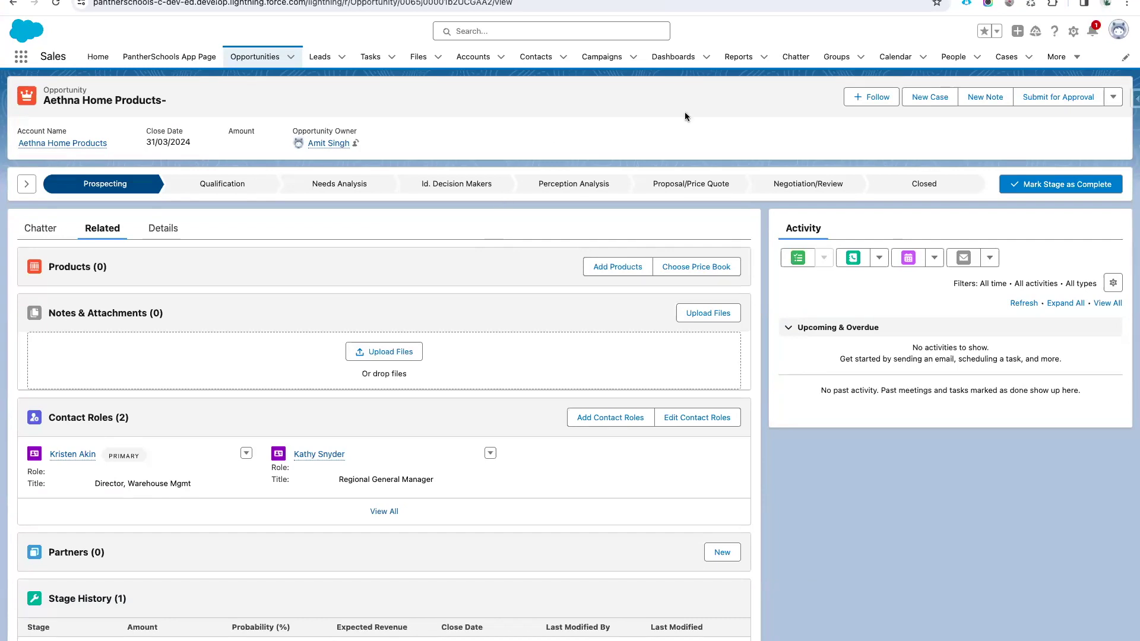
# Find and open the Duplicate Rules page in Salesforce Setup
pyautogui.hotkey('ctrl', 'Tab')
pyautogui.click(101, 58)
pyautogui.write('Account')
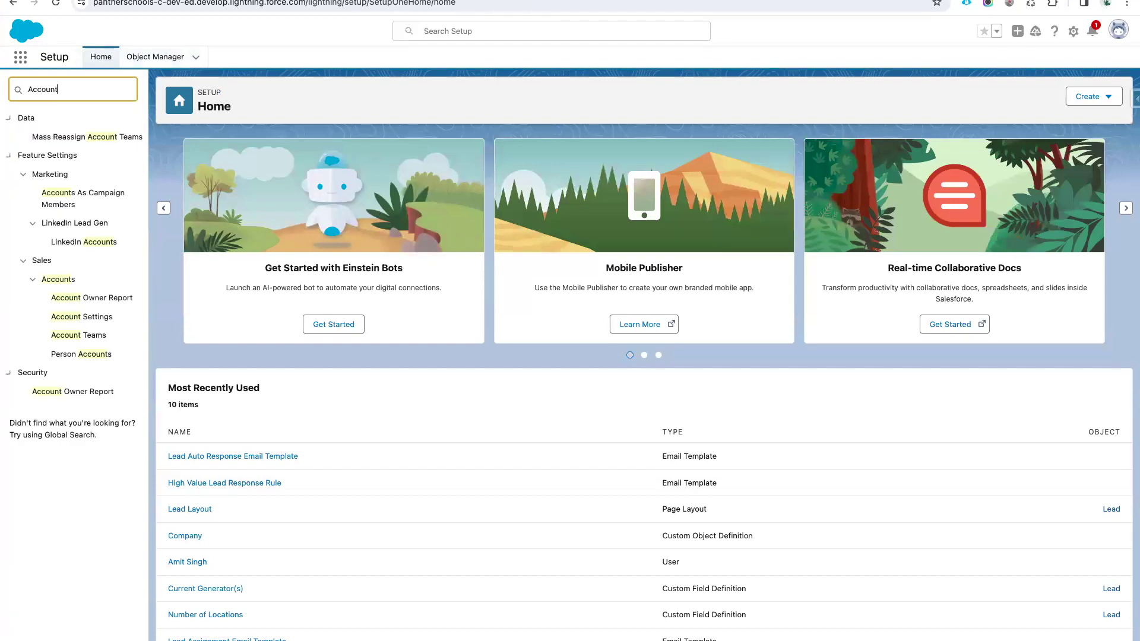
pyautogui.press('super+a')
pyautogui.write('Duplica')
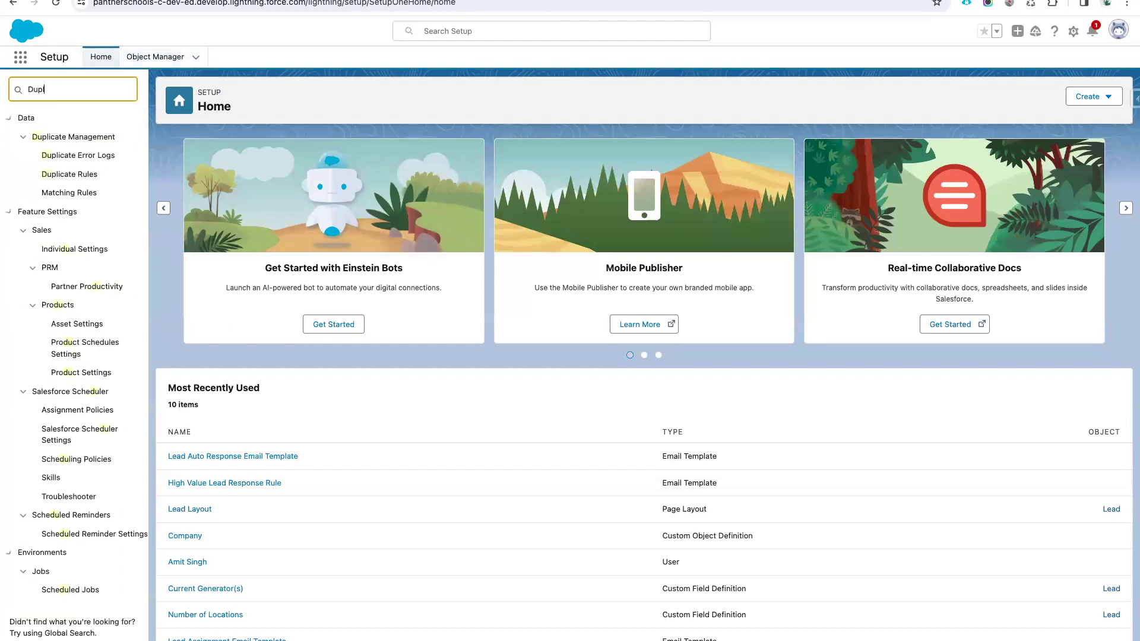
pyautogui.click(73, 175)
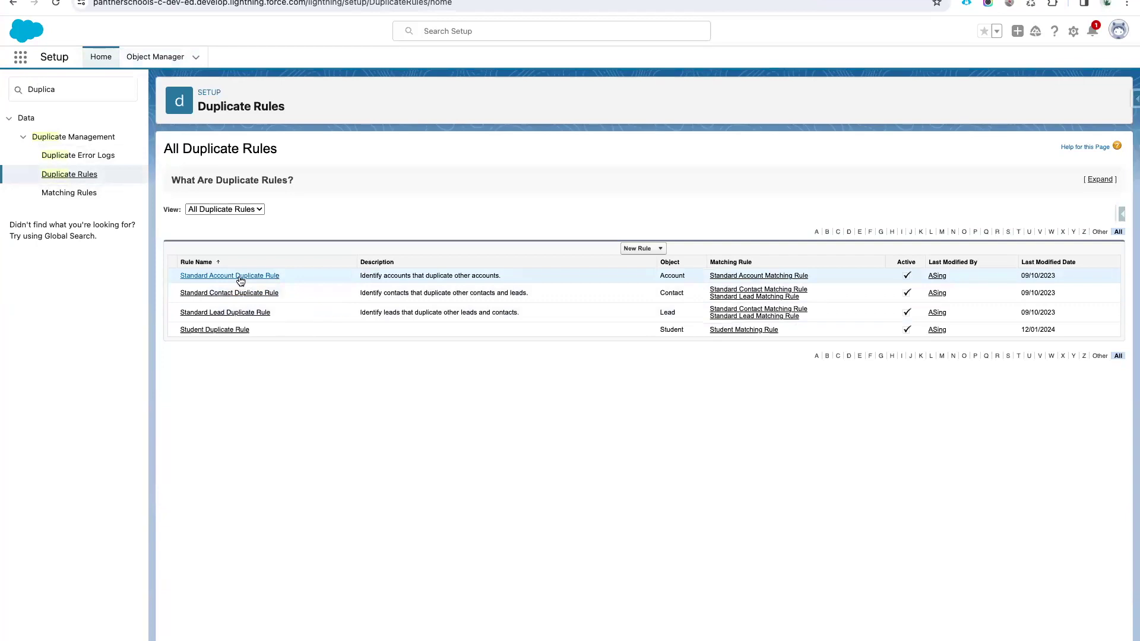
# Set both Action On Create and Action On Edit of the Standard Account Duplicate Rule to Block and save the rule
pyautogui.click(240, 276)
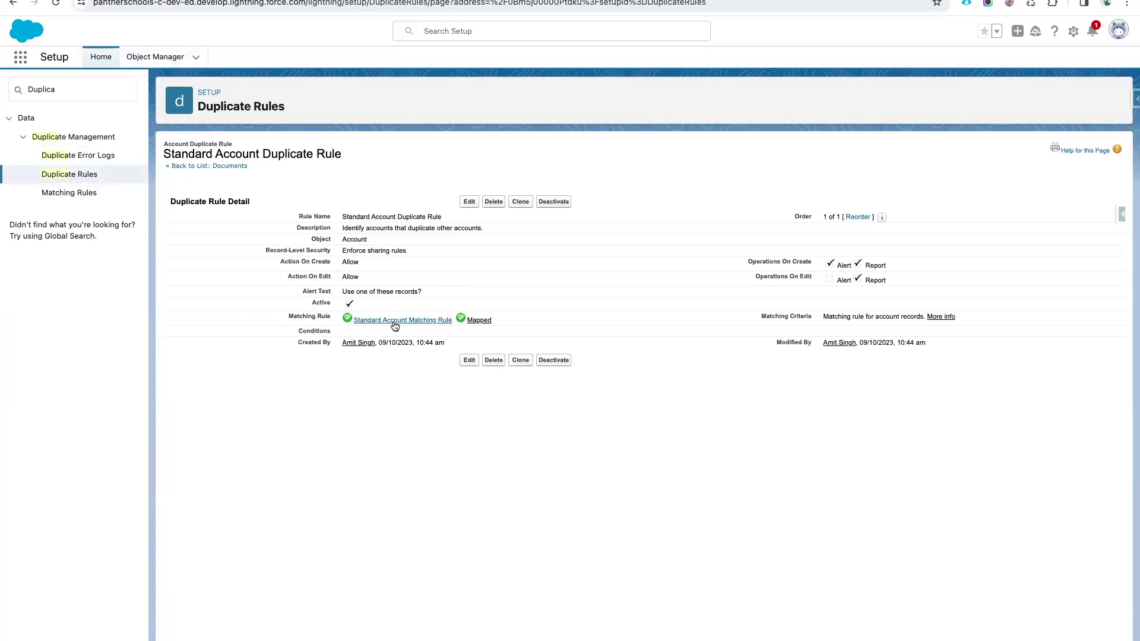
pyautogui.click(468, 202)
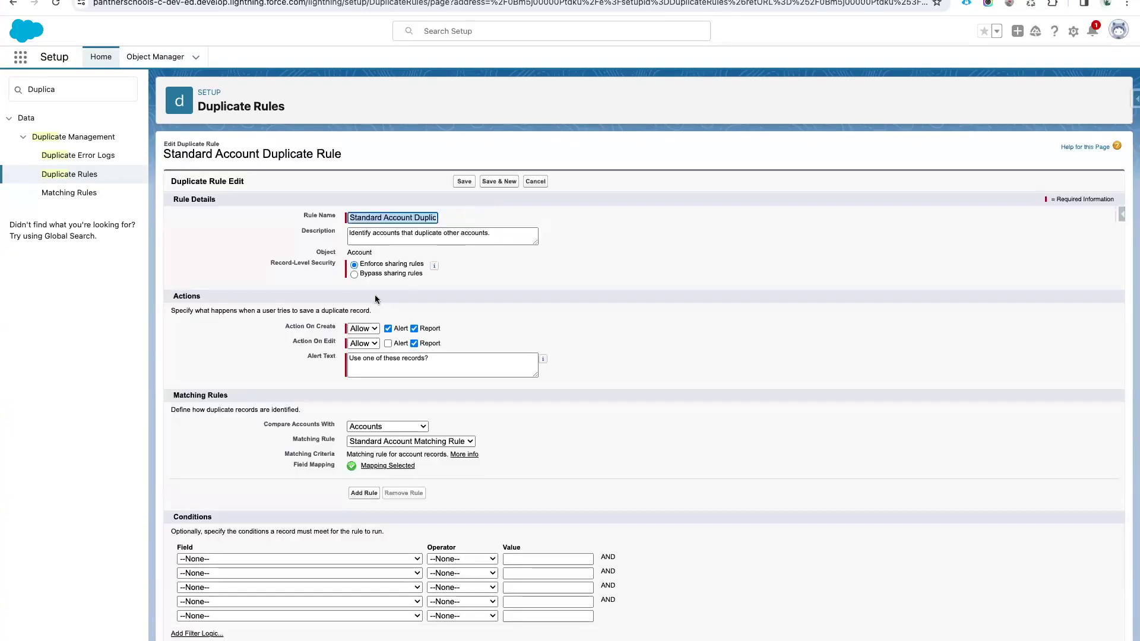
pyautogui.click(363, 328)
pyautogui.click(364, 342)
pyautogui.click(363, 343)
pyautogui.click(368, 358)
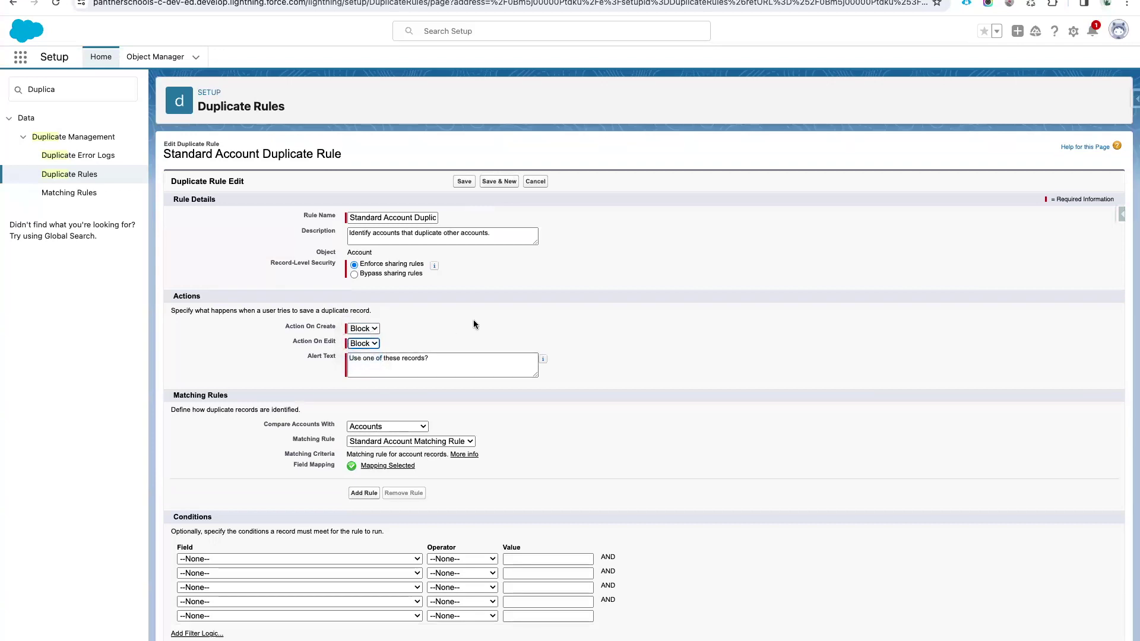
pyautogui.click(464, 183)
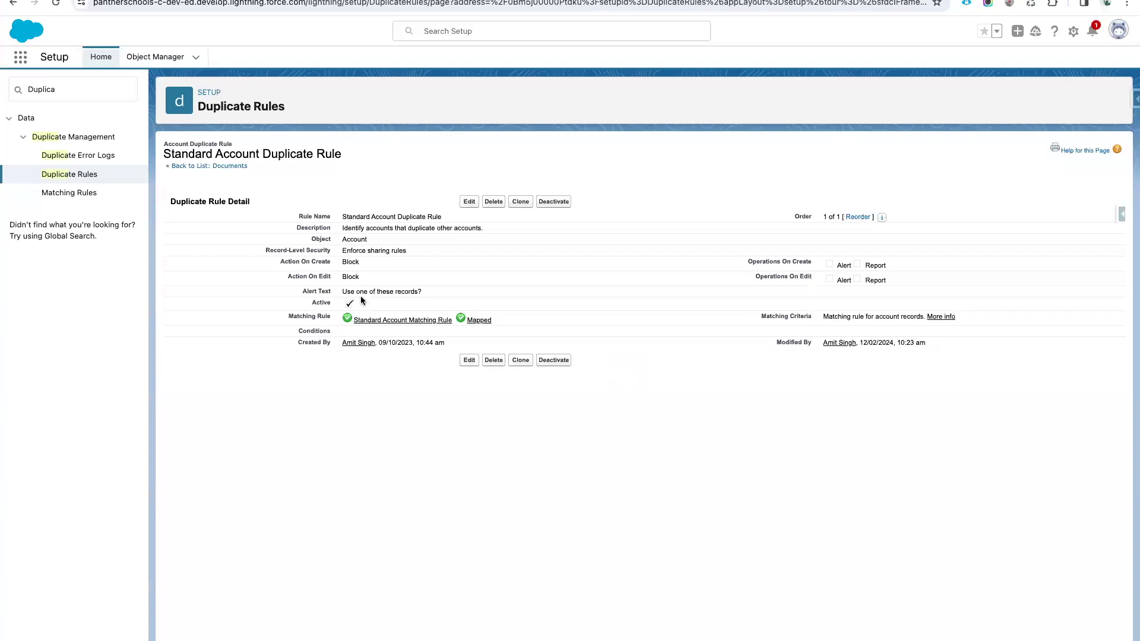
pyautogui.moveTo(359, 264); pyautogui.dragTo(342, 281)
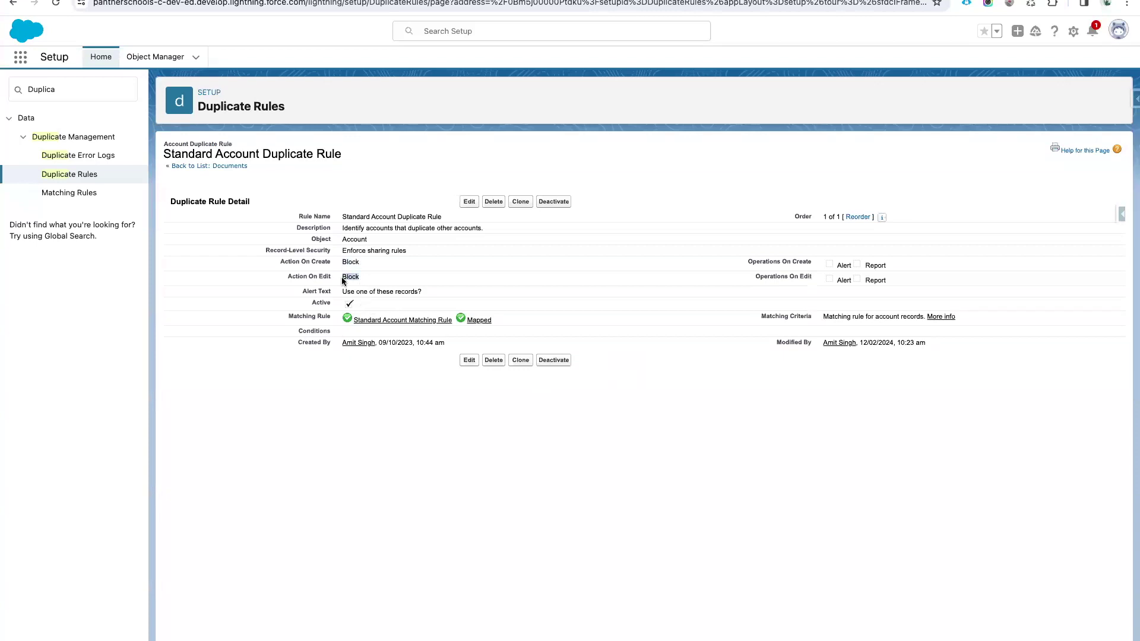
# Open the account rule's matching rule and look up the "Standard Account Matching Rule" article in Salesforce Help
pyautogui.click(382, 321)
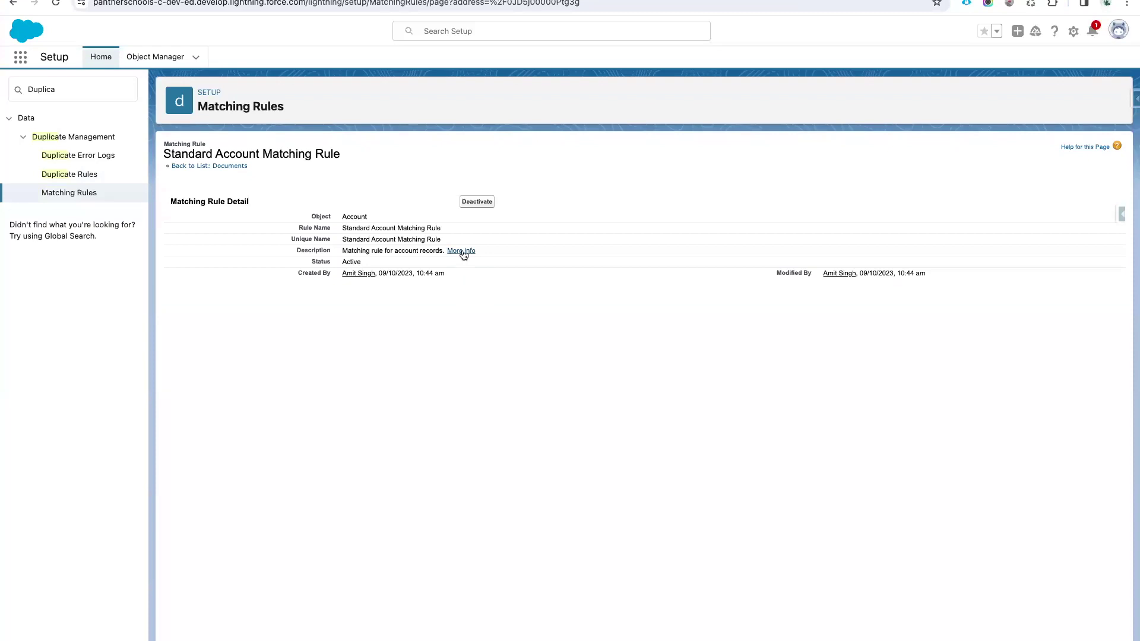
pyautogui.click(463, 253)
pyautogui.click(166, 0)
pyautogui.tripleClick(298, 156)
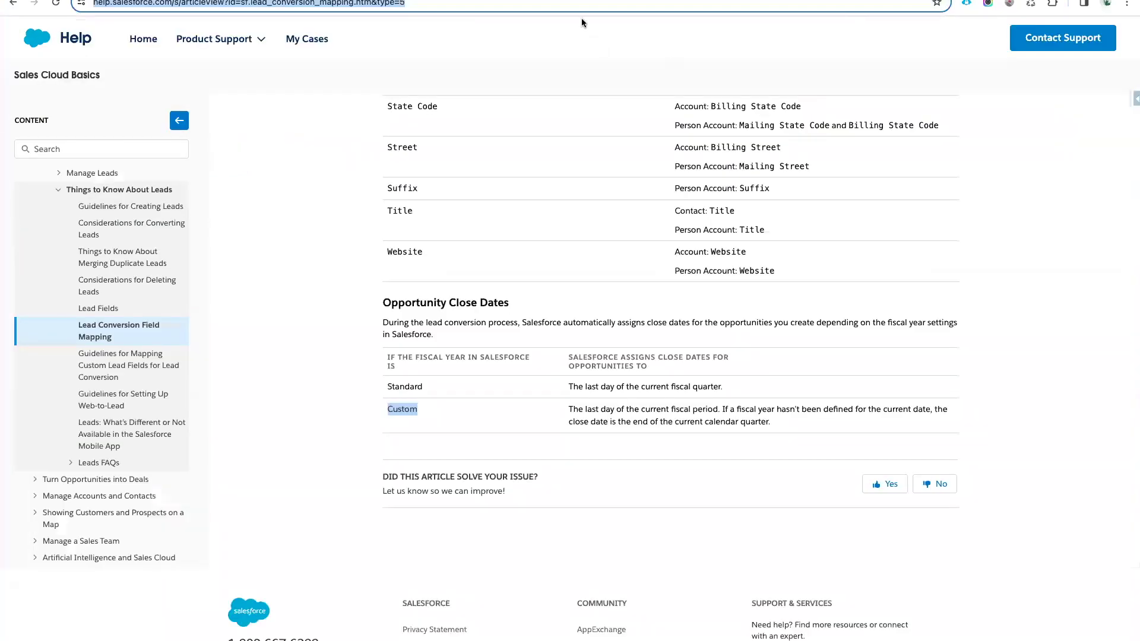
pyautogui.write('Standard Account Matching Rule')
pyautogui.press('Return')
pyautogui.click(215, 169)
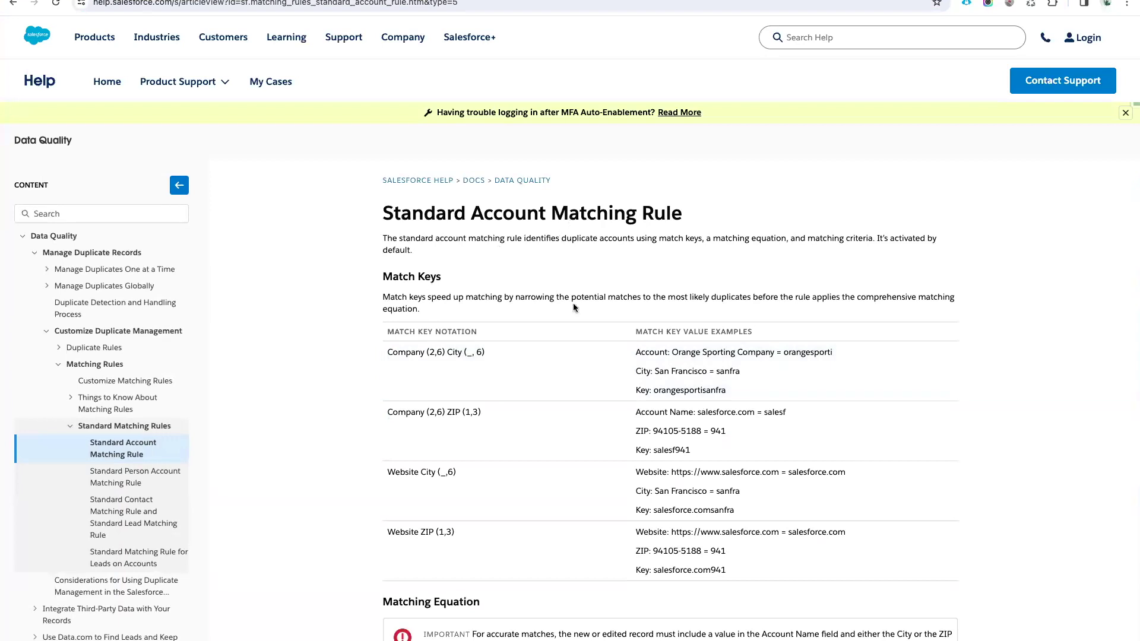
# Read the match keys and the matching equation in the help article, noting the Account Name and Phone combination
pyautogui.scroll(-2, 485, 459)
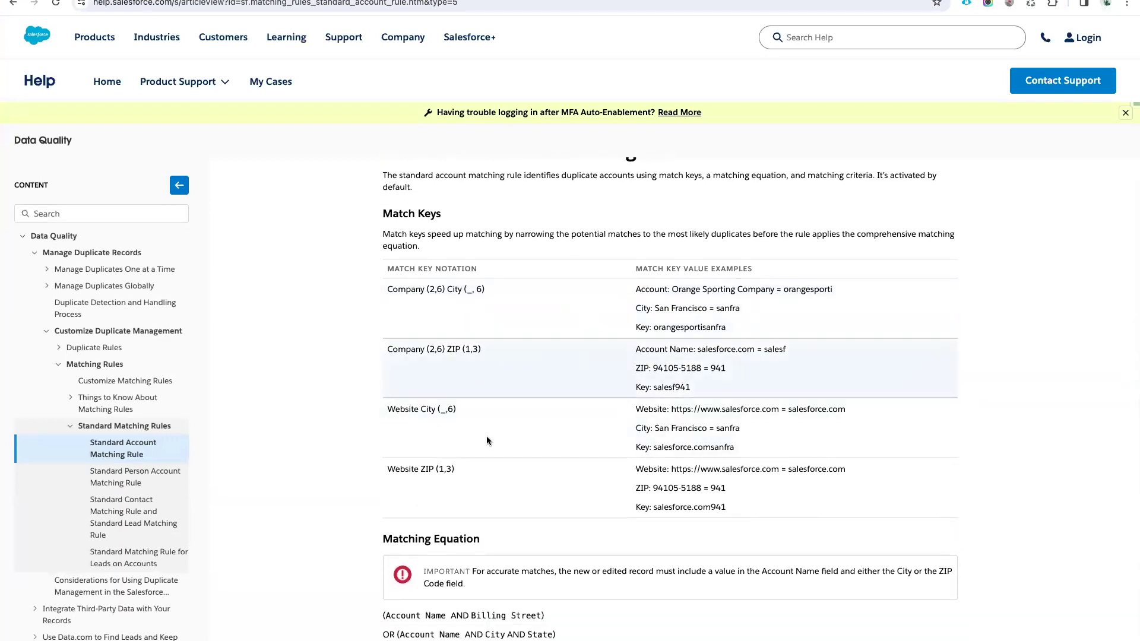
pyautogui.scroll(-4, 487, 456)
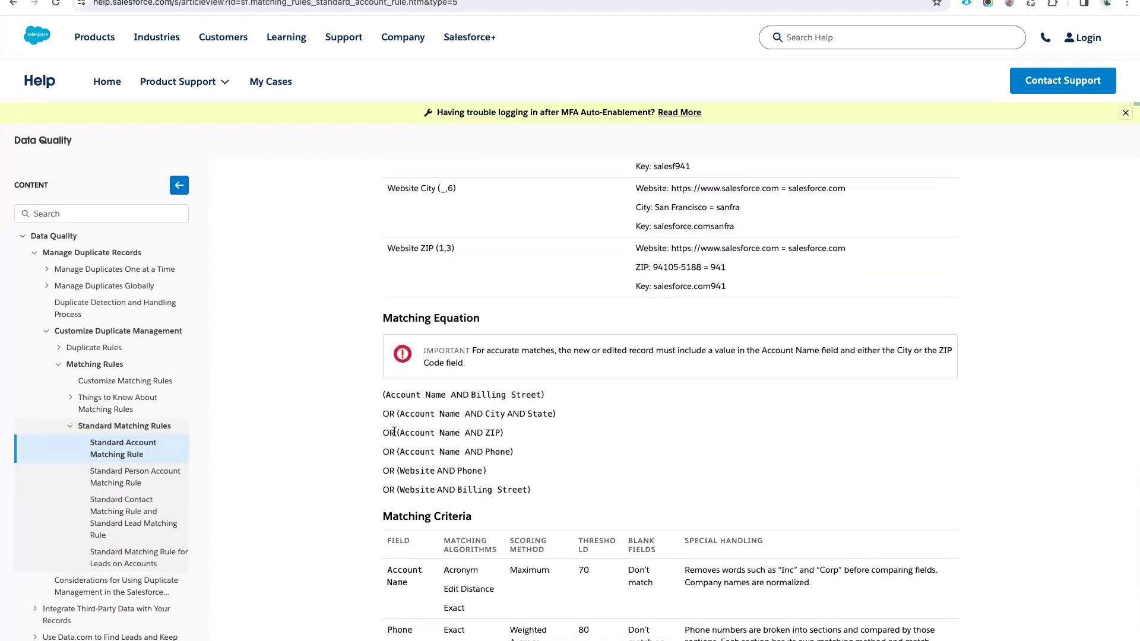
pyautogui.doubleClick(496, 452)
pyautogui.click(564, 475)
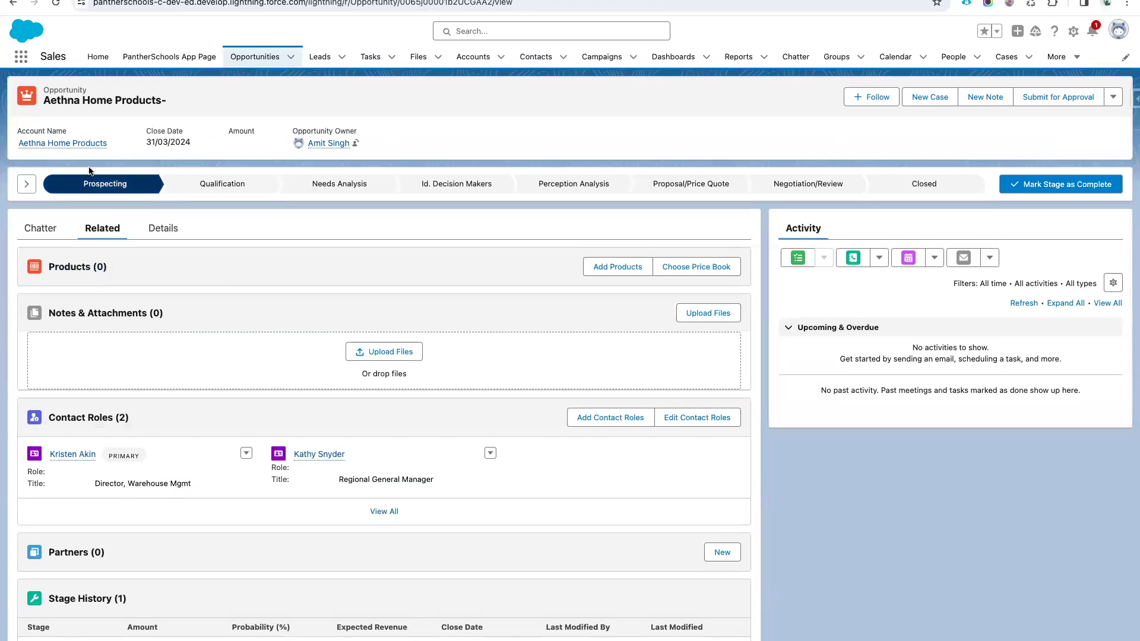
# Open the Leads list in place of the Queues setup page and copy the account name from the Aethna Home Products account
pyautogui.click(66, 143)
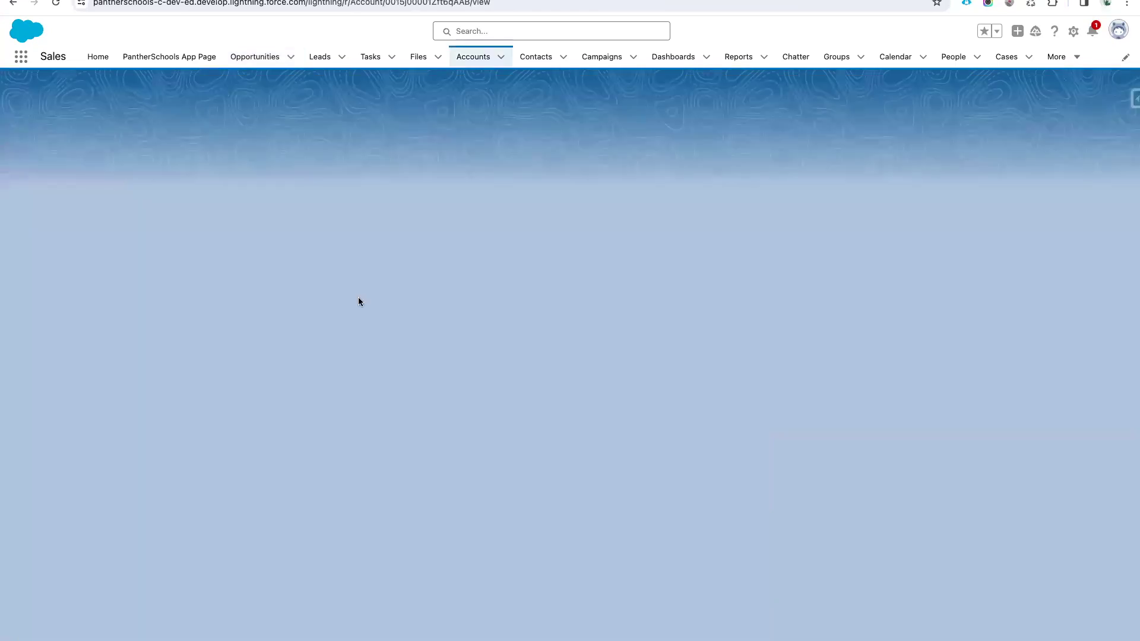
pyautogui.moveTo(119, 145); pyautogui.dragTo(70, 142)
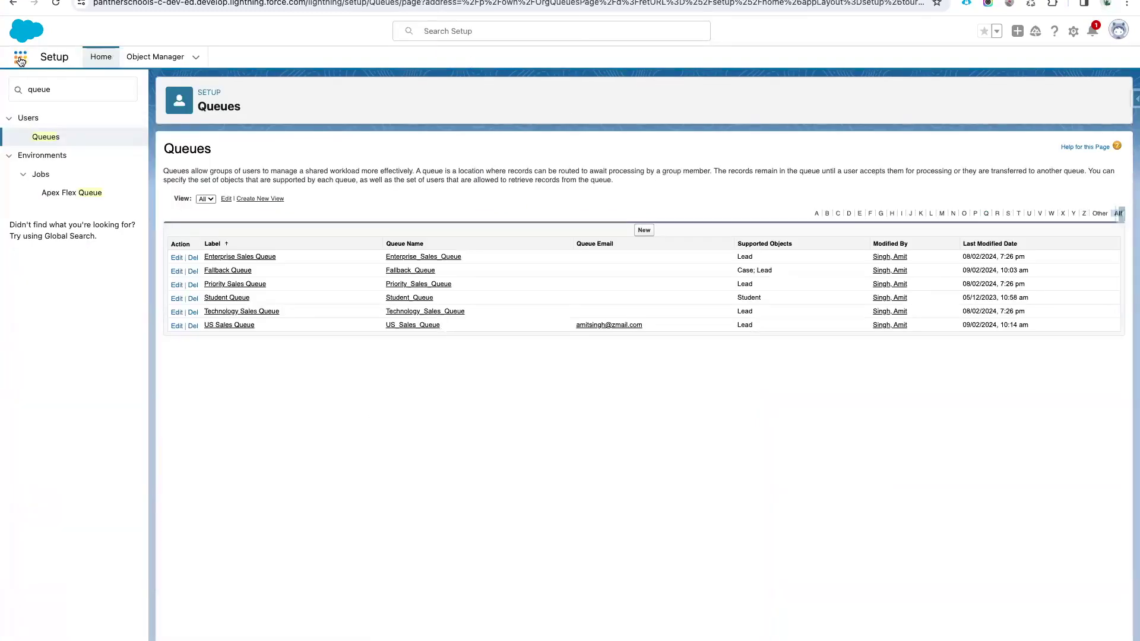
pyautogui.click(21, 59)
pyautogui.write('Lead')
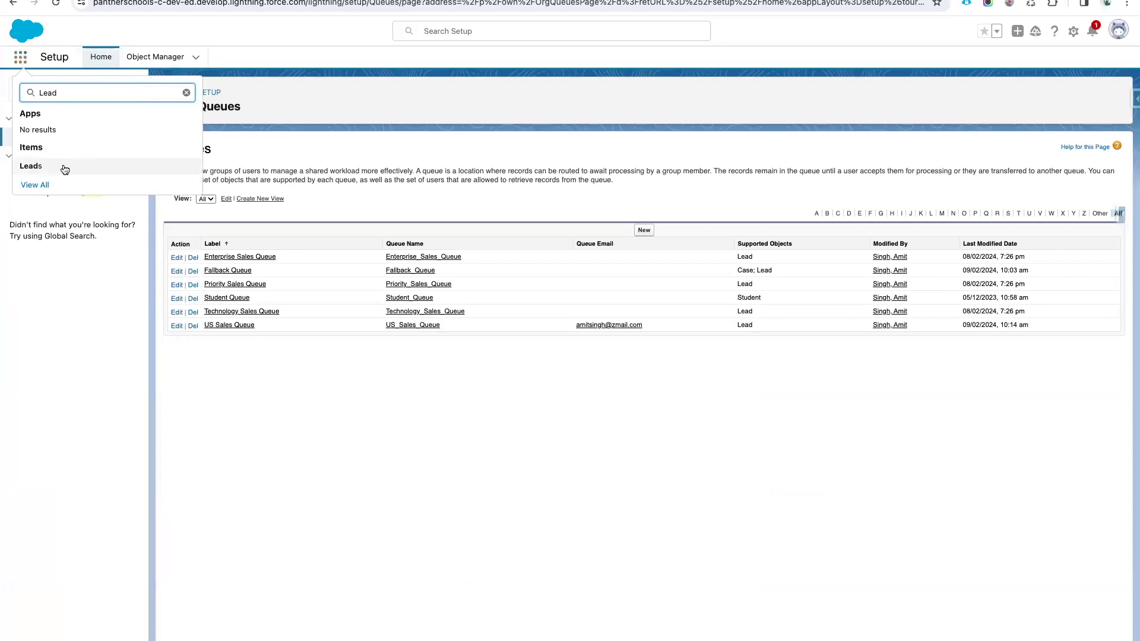
pyautogui.click(63, 170)
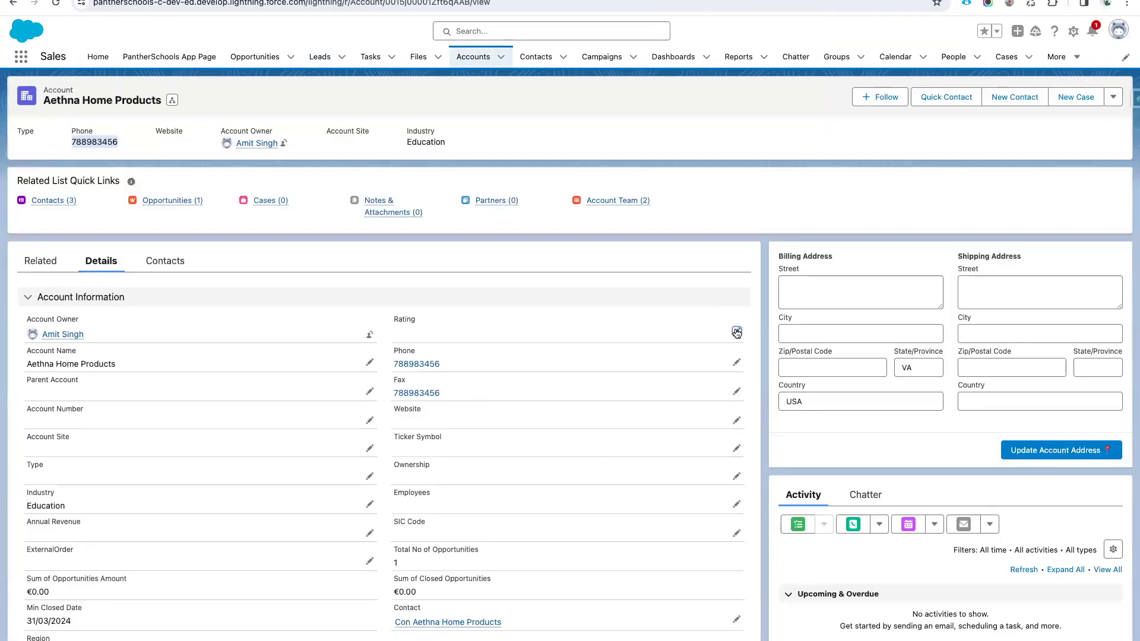
pyautogui.click(736, 331)
pyautogui.tripleClick(129, 396)
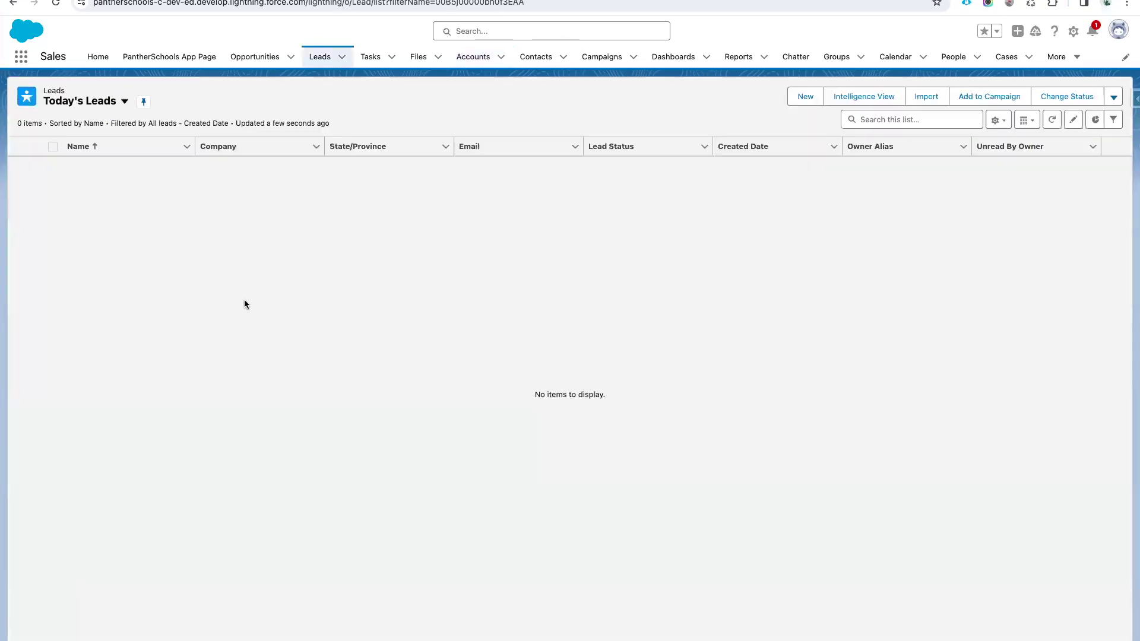
# Change the lead list view to All Open Leads and open the open lead from the company PantherSchools
pyautogui.click(61, 111)
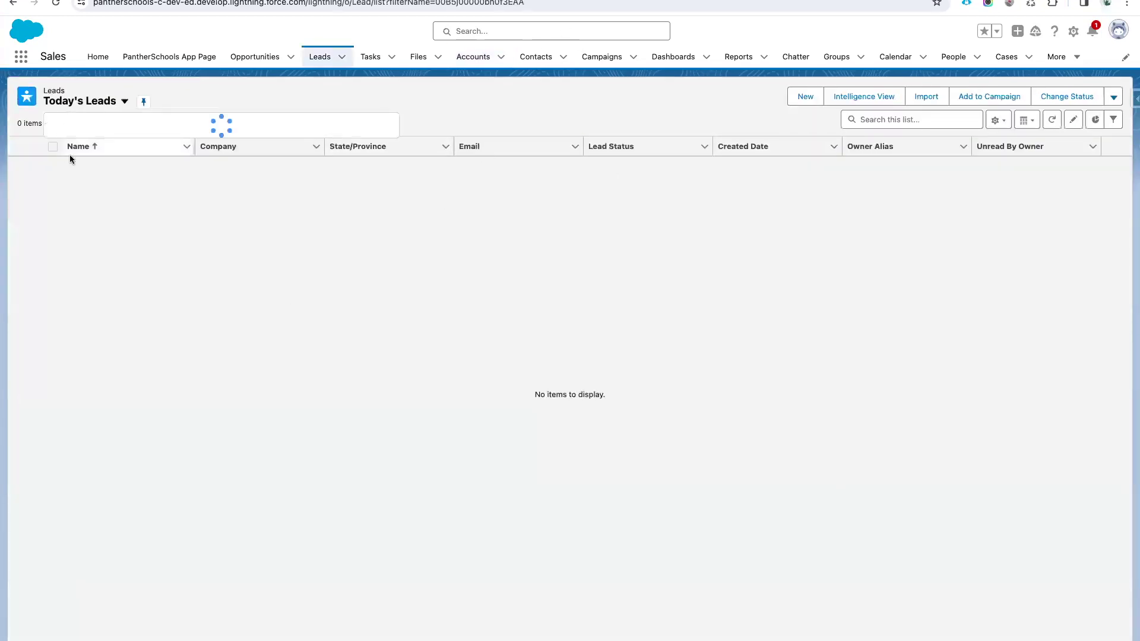
pyautogui.click(85, 175)
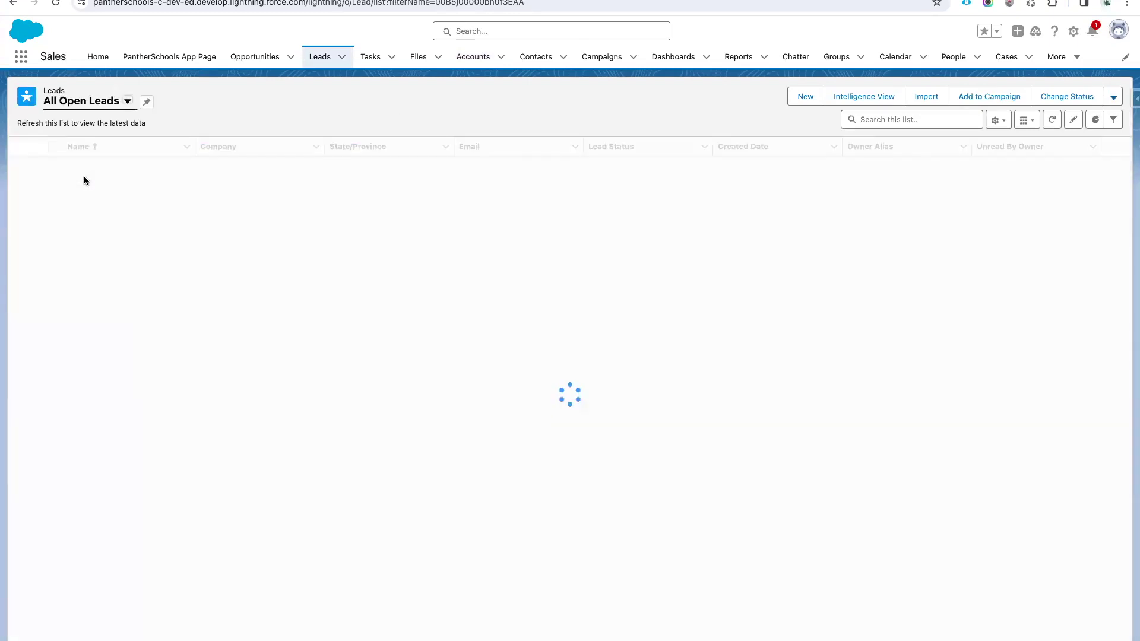
pyautogui.click(88, 328)
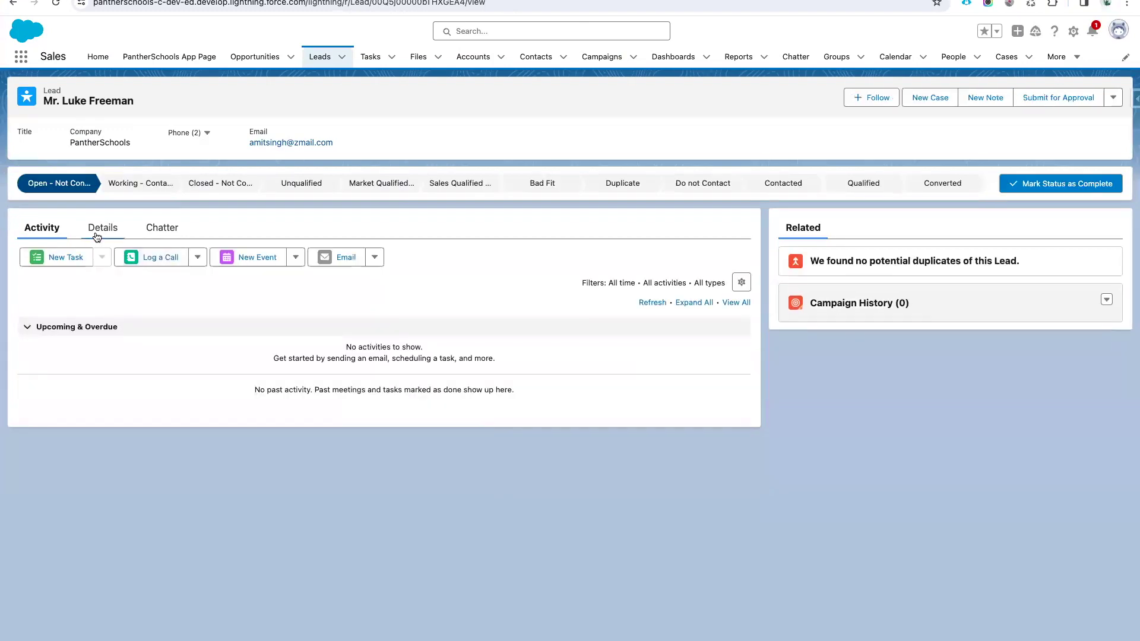
# Start editing the lead's details and set its company to Aethna Home Products
pyautogui.click(96, 230)
pyautogui.click(737, 273)
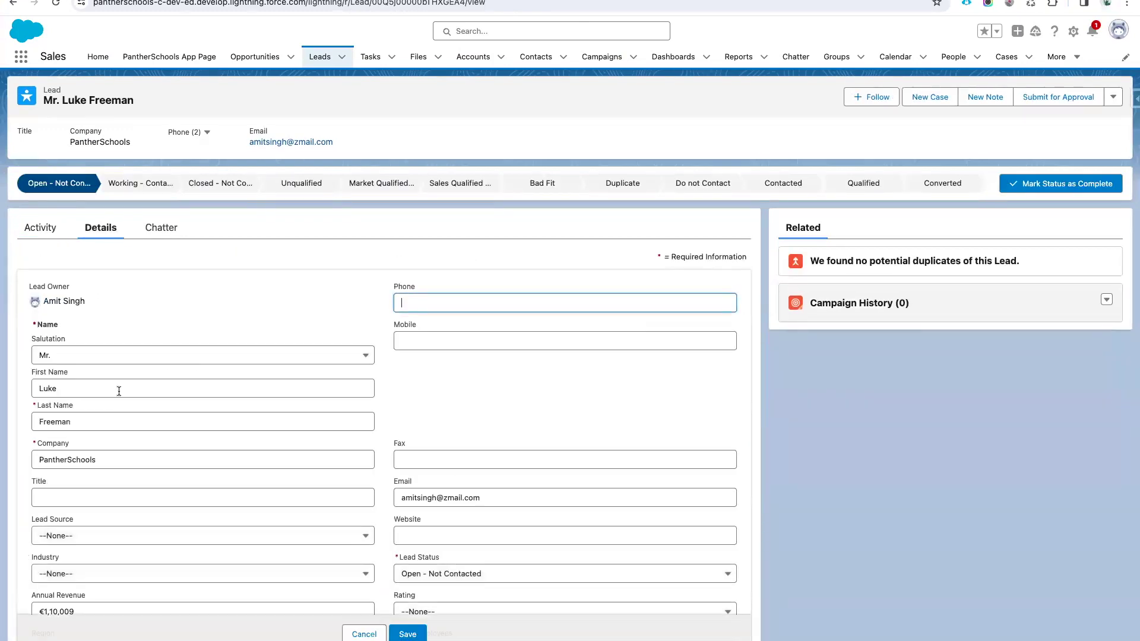
pyautogui.doubleClick(89, 458)
pyautogui.write('Aethna Home Products')
pyautogui.scroll(-2, 327, 457)
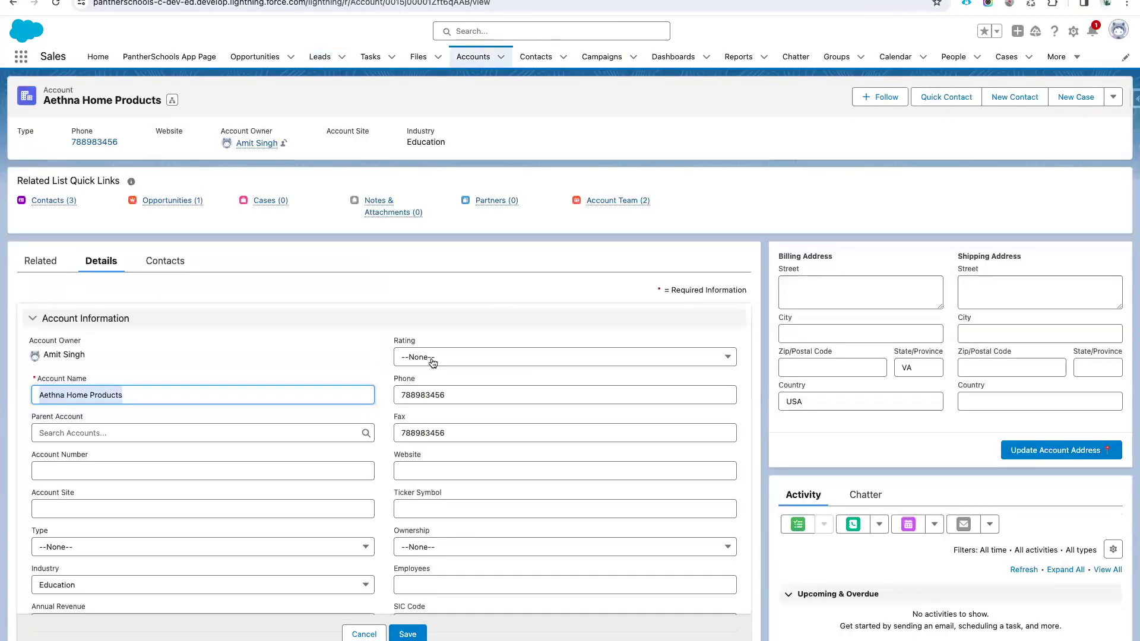
# Copy the phone number of the Aethna Home Products account into the lead's Phone, Mobile and Fax fields
pyautogui.click(434, 390)
pyautogui.doubleClick(433, 390)
pyautogui.hotkey('ctrl', 'c')
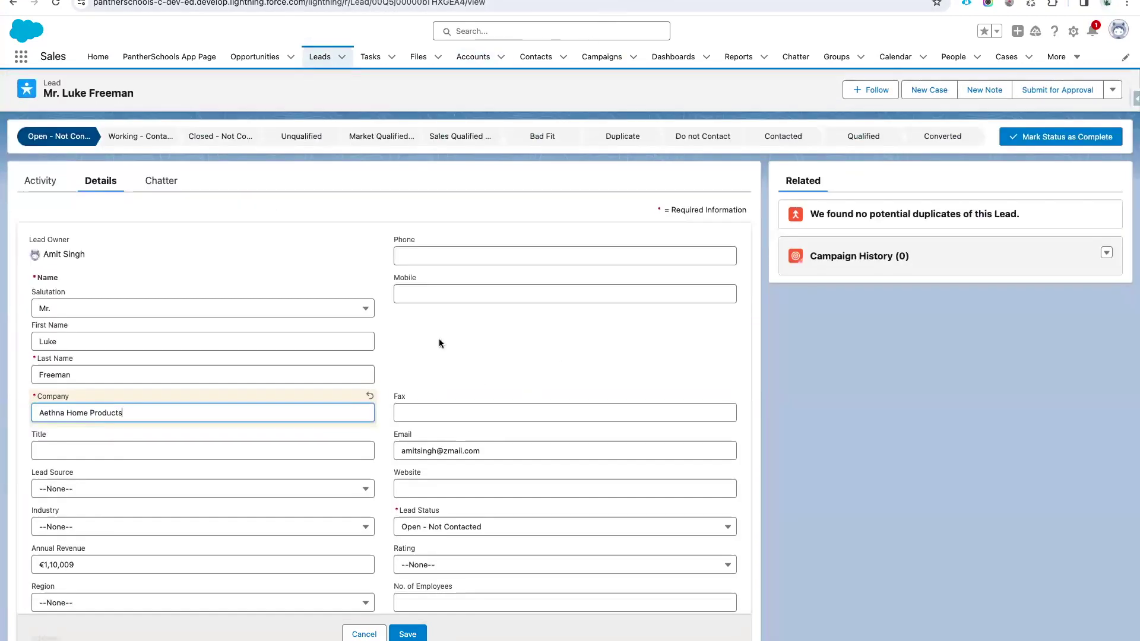
pyautogui.click(427, 256)
pyautogui.hotkey('ctrl', 'v')
pyautogui.click(428, 294)
pyautogui.hotkey('ctrl', 'v')
pyautogui.click(428, 413)
pyautogui.hotkey('ctrl', 'v')
# Set the lead's source to Phone Inquiry, its industry to Consulting and its region to AMEA
pyautogui.scroll(-2, 426, 488)
pyautogui.click(104, 411)
pyautogui.click(103, 478)
pyautogui.click(80, 450)
pyautogui.click(89, 384)
pyautogui.click(100, 533)
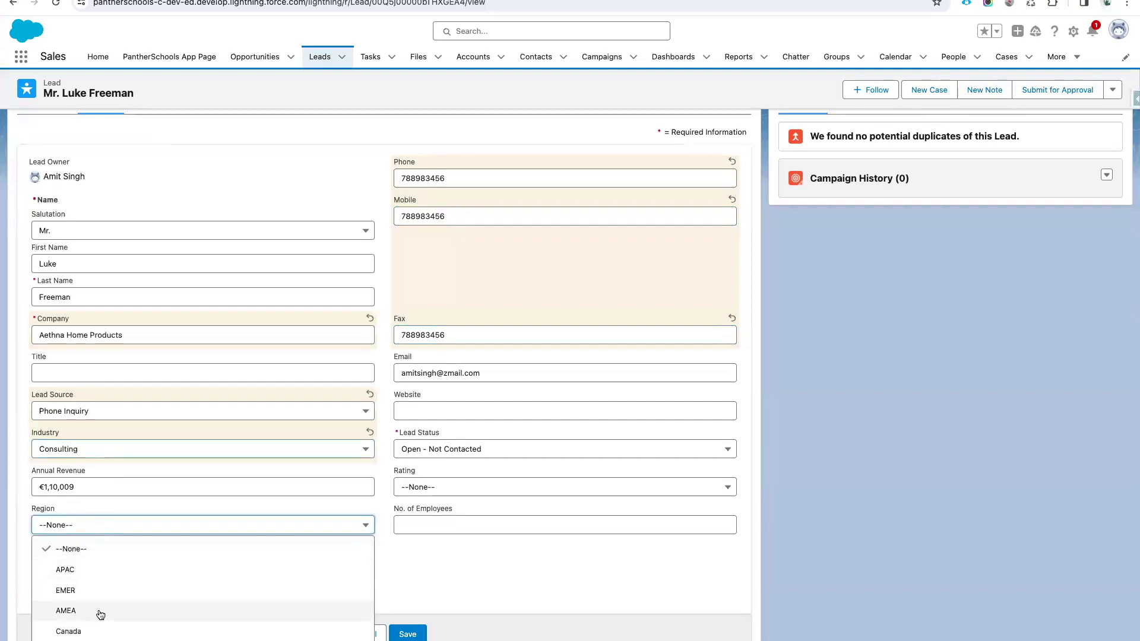
pyautogui.click(98, 611)
# Set the lead's rating to Hot and its number of employees to 23433
pyautogui.click(417, 487)
pyautogui.click(420, 532)
pyautogui.click(430, 525)
pyautogui.write('23433')
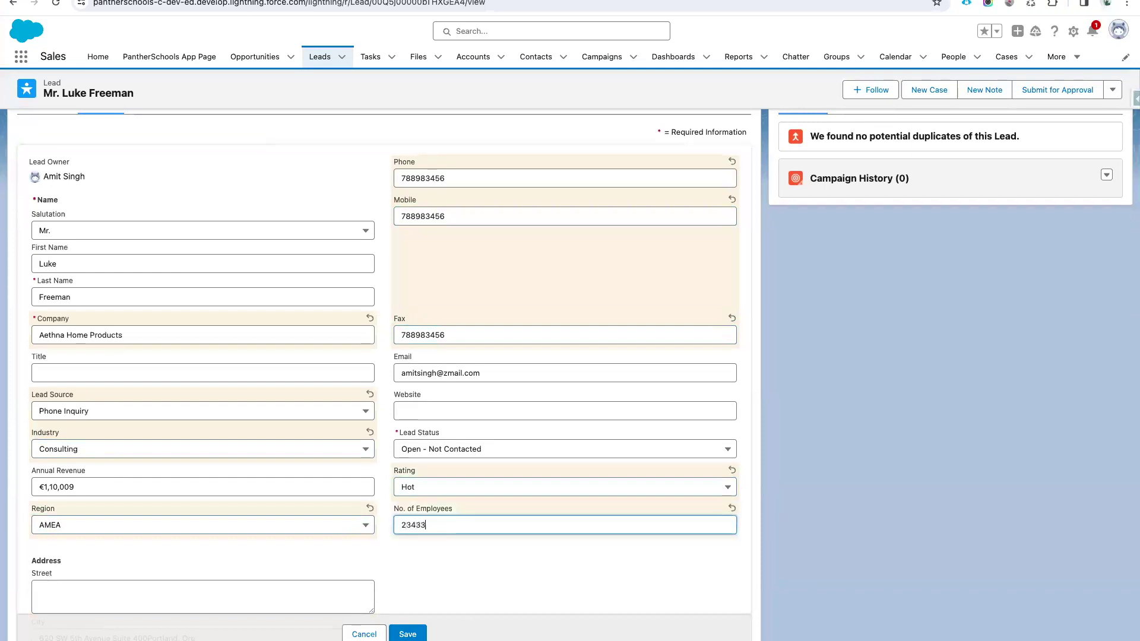
pyautogui.click(471, 574)
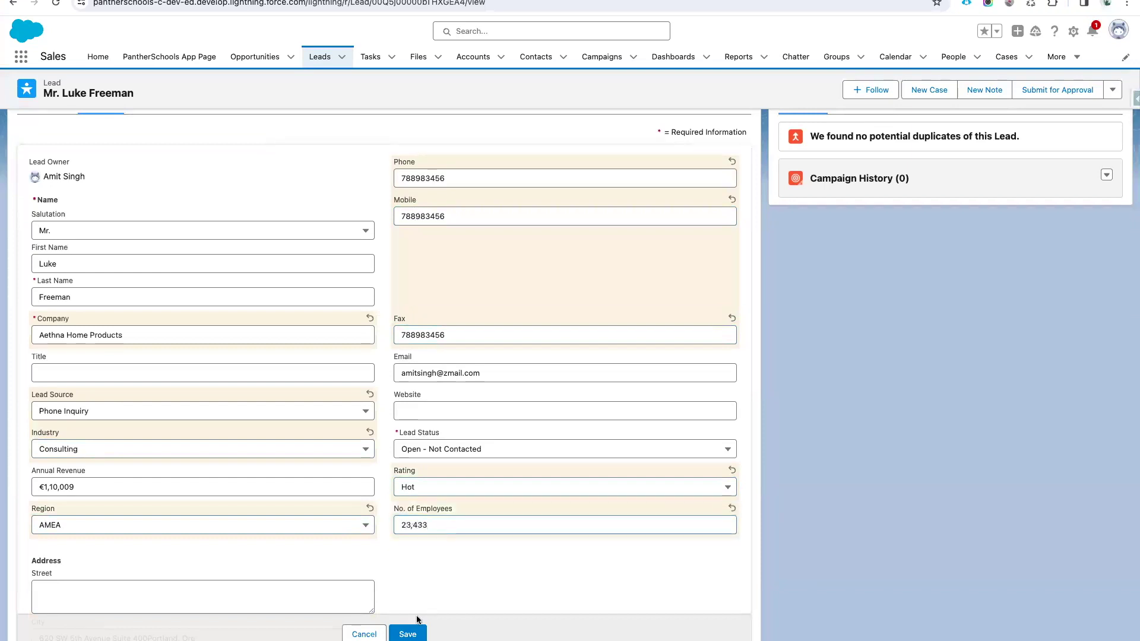
# Save the lead's edits, convert it into a new Aethna Home Products account, contact and opportunity, and open the resulting account
pyautogui.click(408, 633)
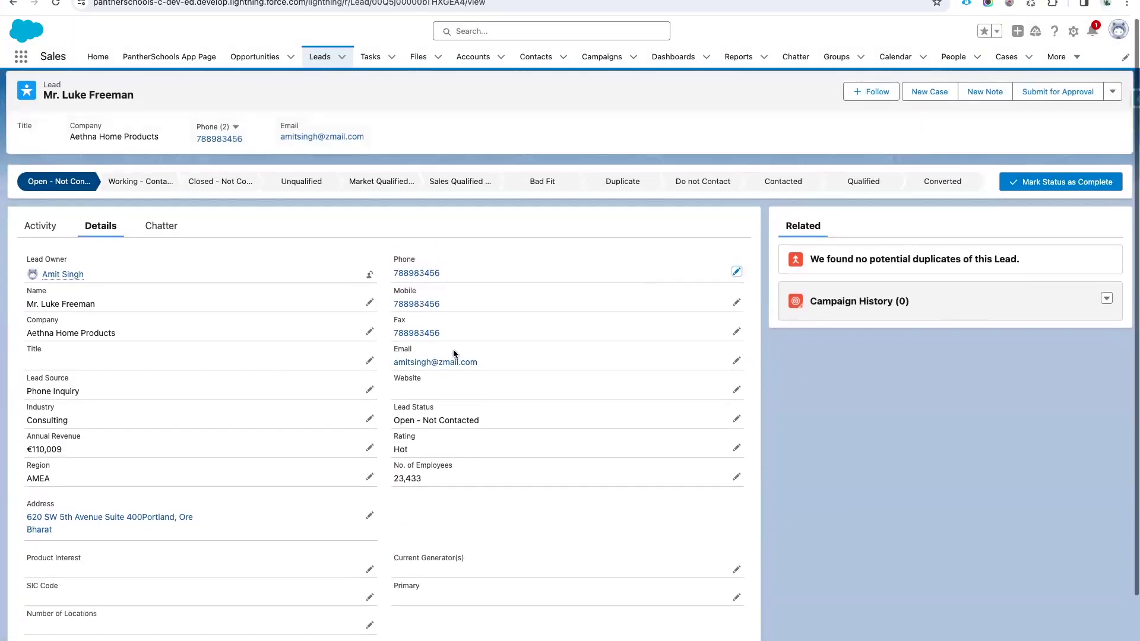
pyautogui.click(1113, 97)
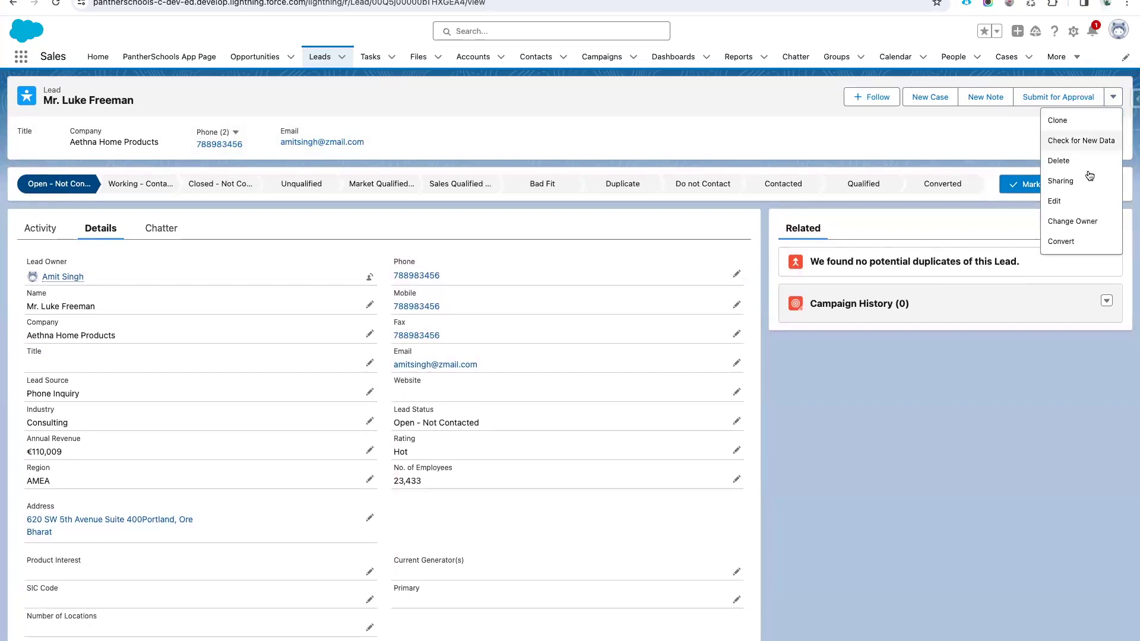
pyautogui.click(1063, 241)
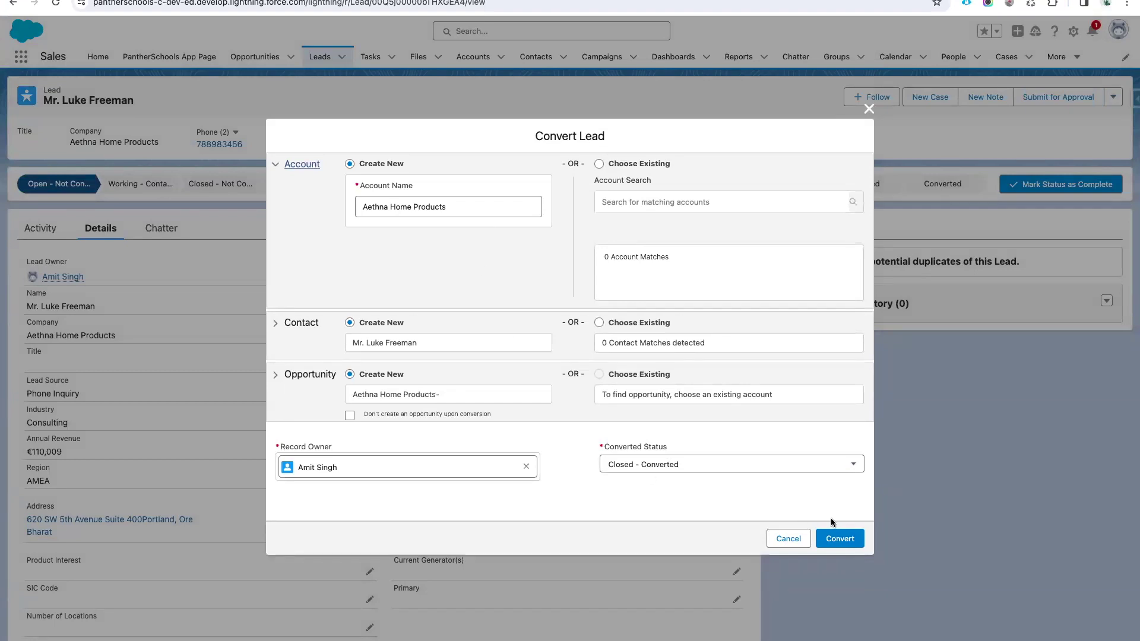
pyautogui.click(843, 537)
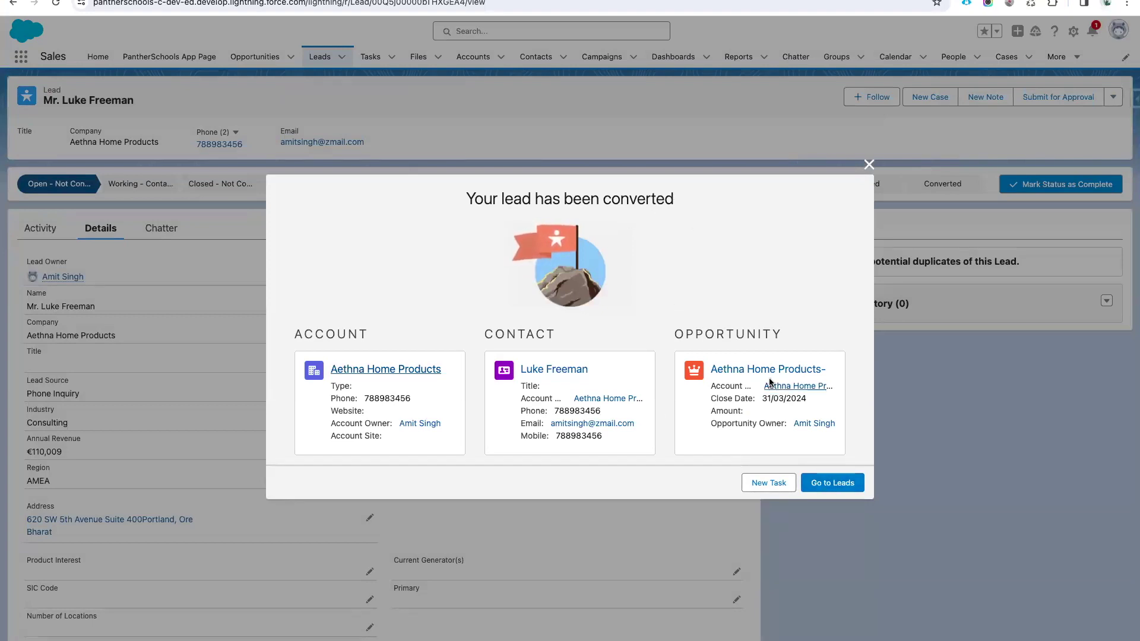
pyautogui.click(385, 372)
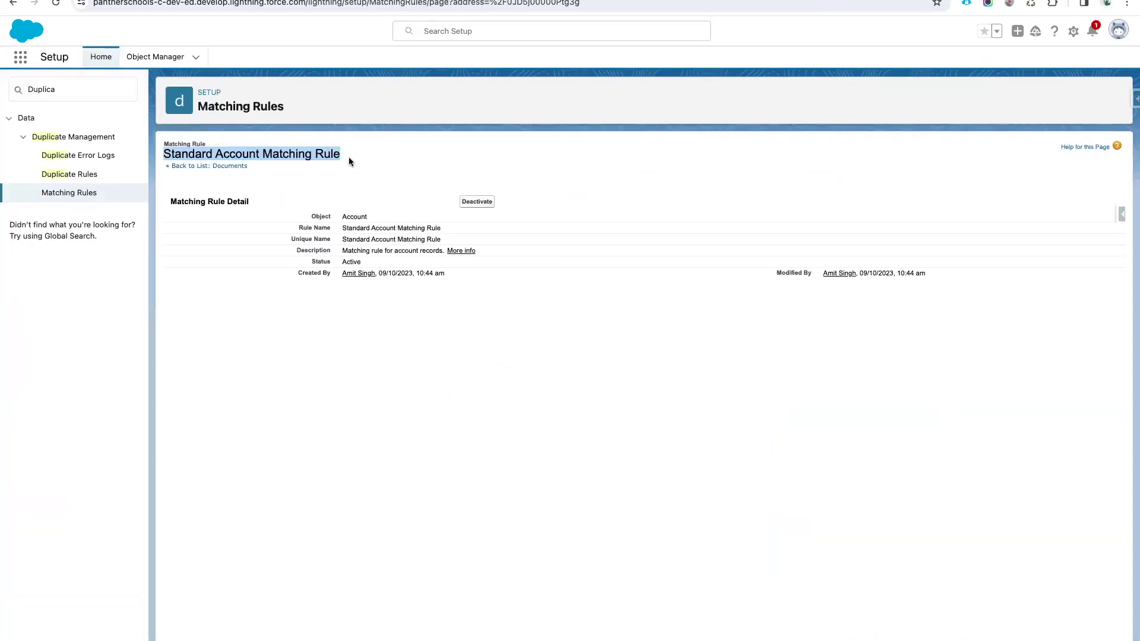
# Switch to Setup, find the Lead Settings page and open the settings for editing
pyautogui.doubleClick(47, 89)
pyautogui.press('BackSpace')
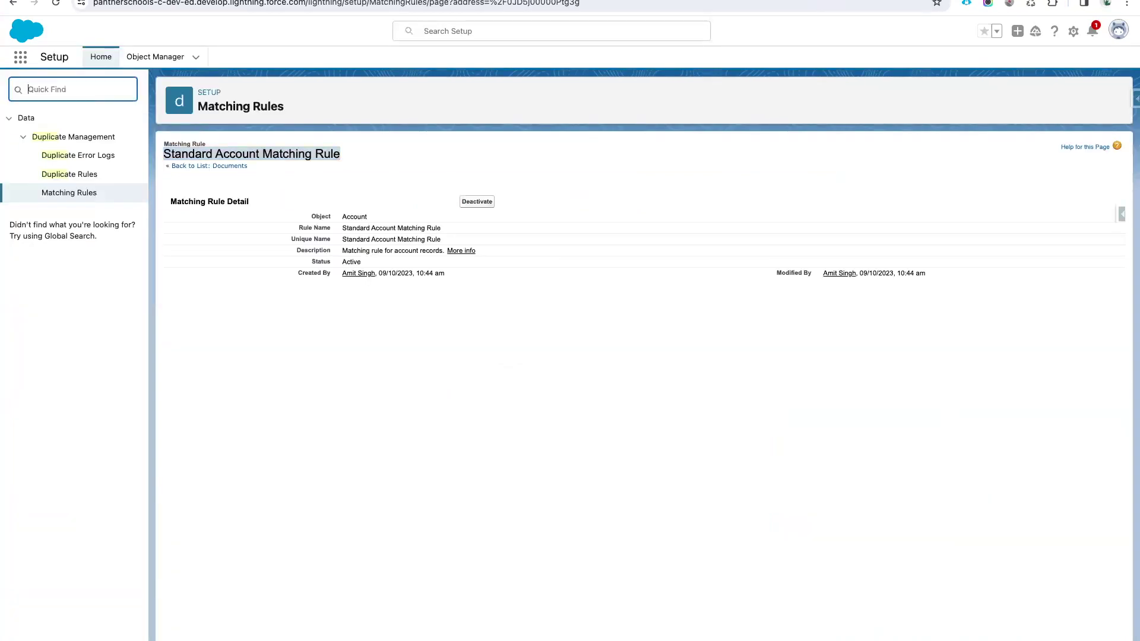
pyautogui.write('Lead Con')
pyautogui.press('BackSpace')
pyautogui.press('BackSpace')
pyautogui.press('BackSpace')
pyautogui.press('BackSpace')
pyautogui.write('se')
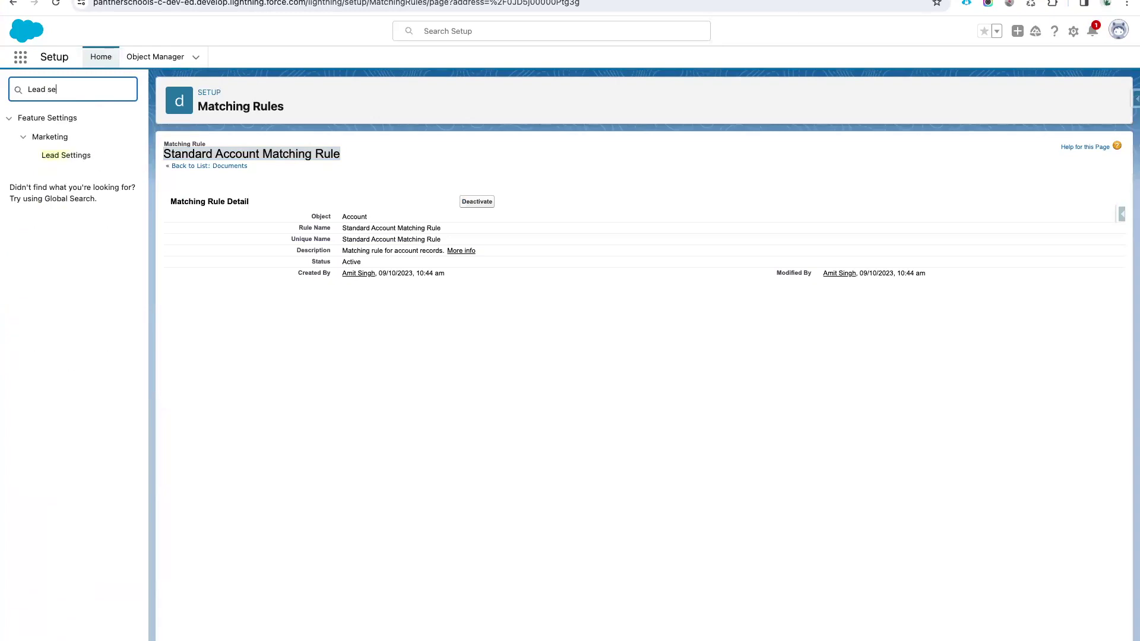
pyautogui.click(66, 155)
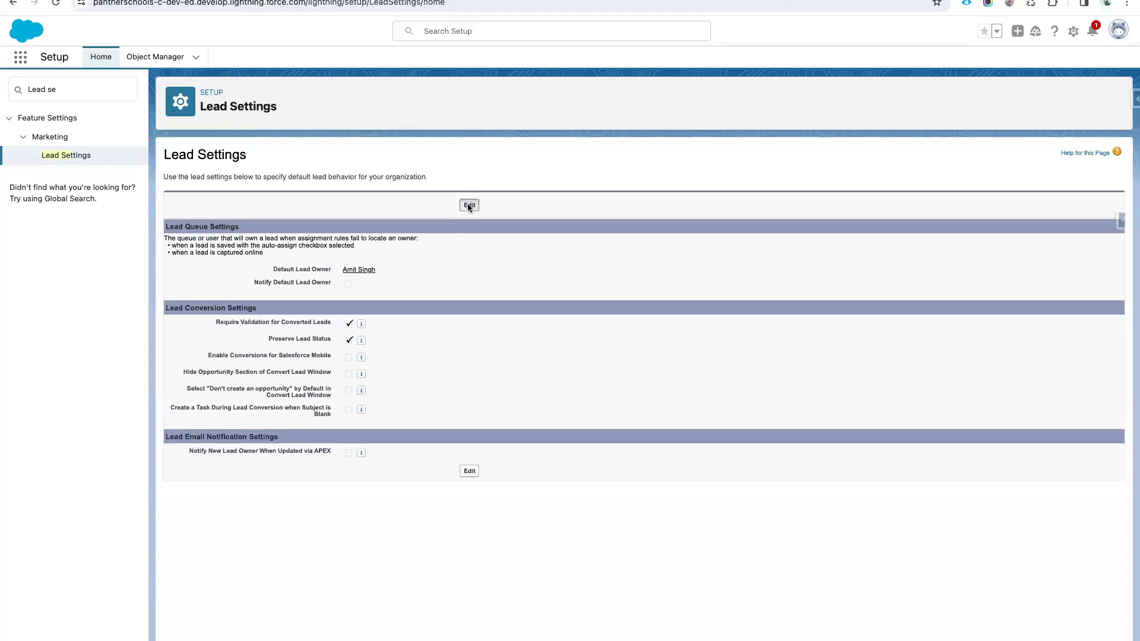
pyautogui.click(468, 205)
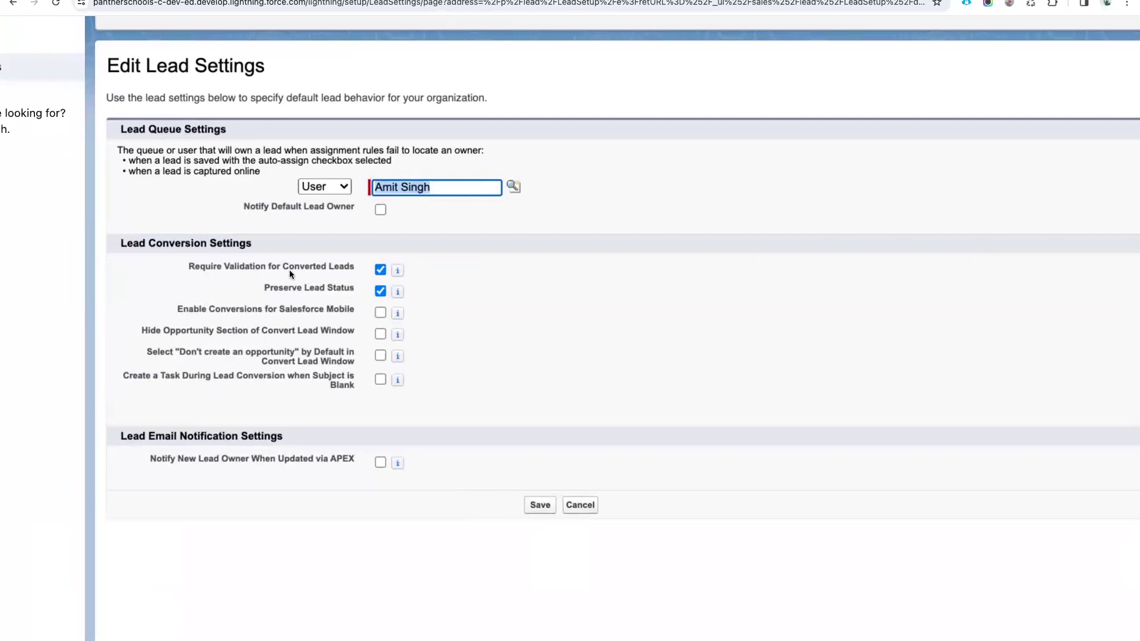
# Examine the Require Validation for Converted Leads setting and read its help text
pyautogui.moveTo(397, 271)
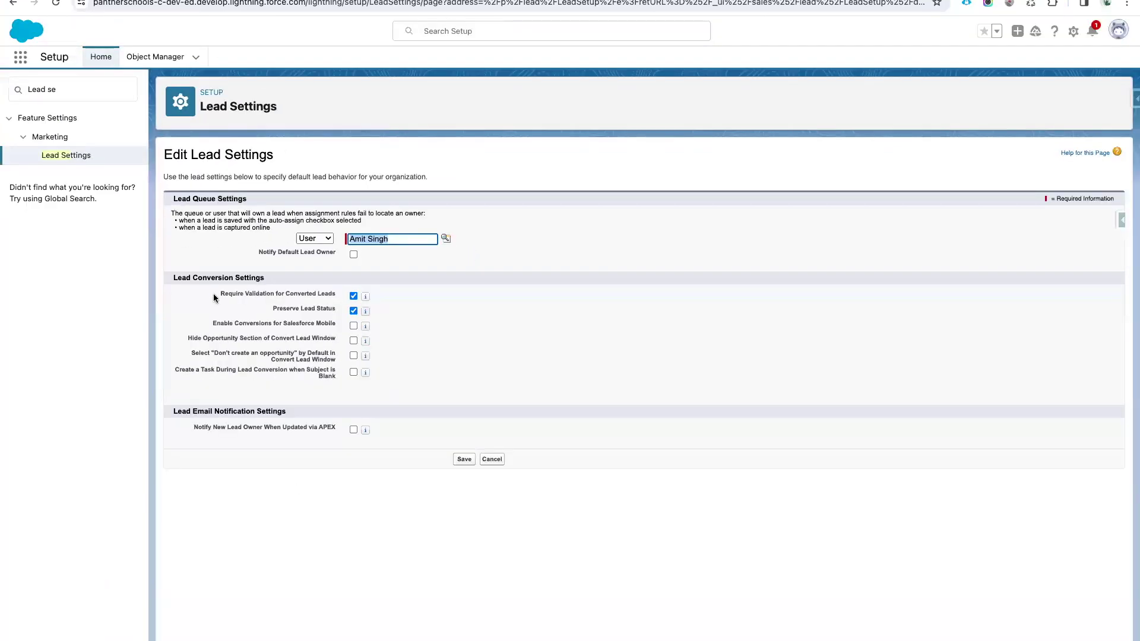
pyautogui.moveTo(213, 293); pyautogui.dragTo(313, 295)
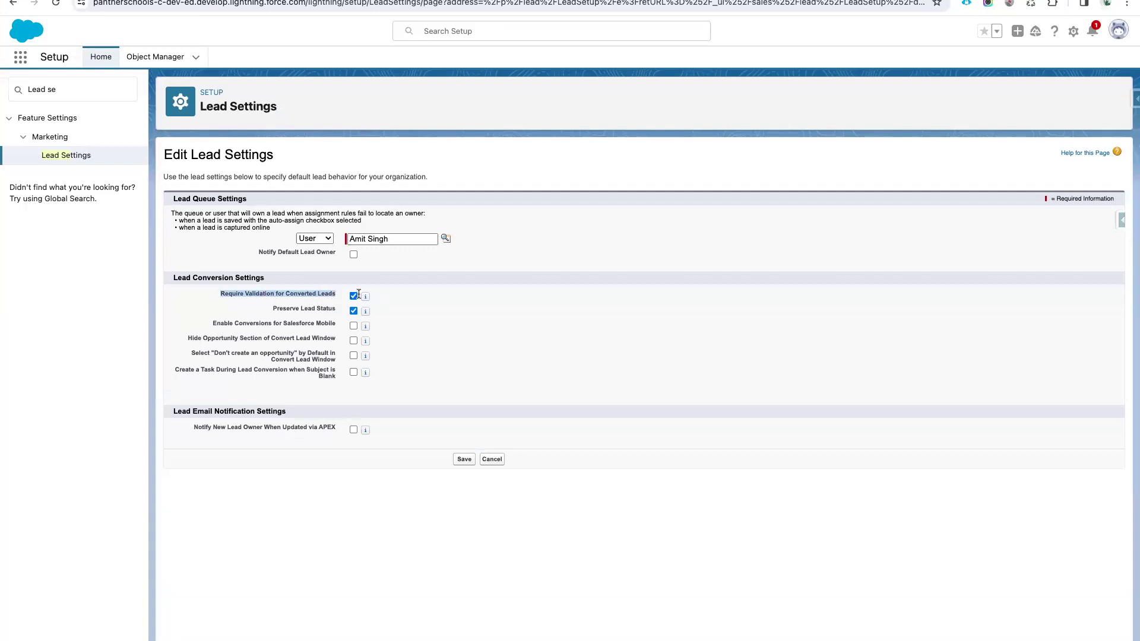
pyautogui.moveTo(365, 296)
pyautogui.tripleClick(411, 271)
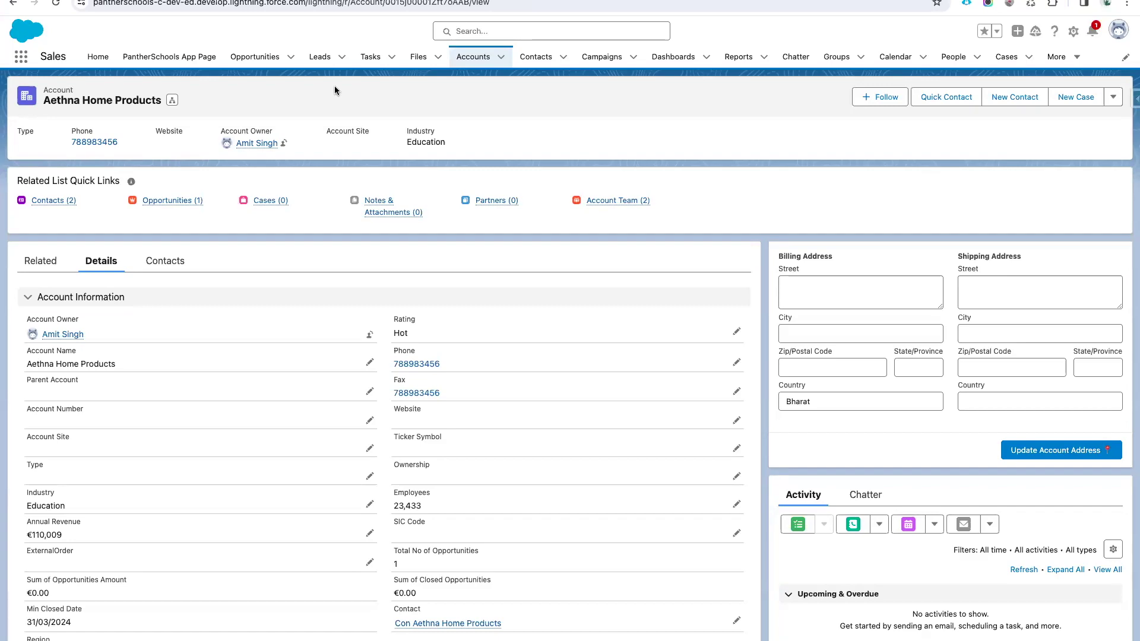
# Switch to the Salesforce Admin notes in Google Docs and show the document outline with the page at 100% zoom
pyautogui.hotkey('ctrl', 'Tab')
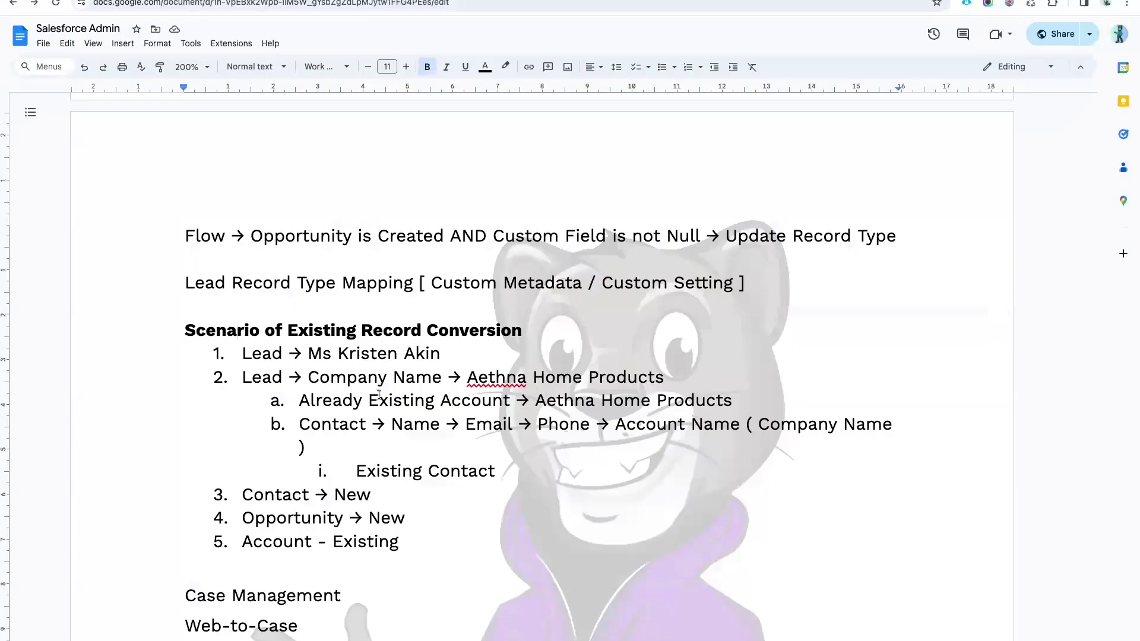
pyautogui.scroll(-5, 377, 393)
pyautogui.scroll(2, 379, 395)
pyautogui.scroll(3, 379, 395)
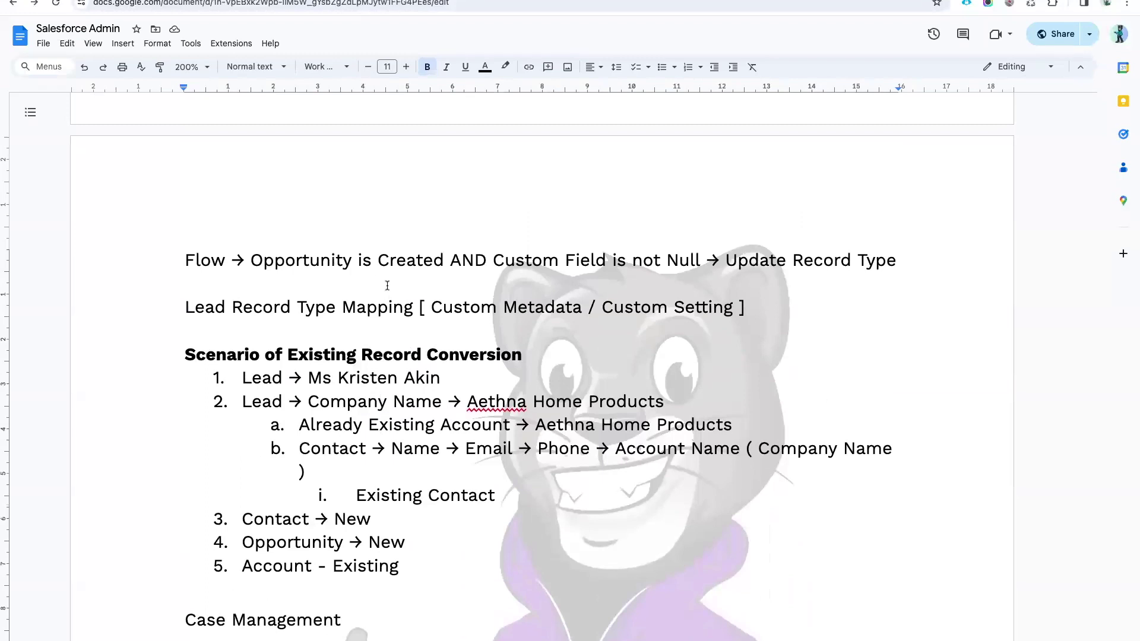
pyautogui.press('super+minus')
pyautogui.press('super+minus')
pyautogui.press('super+minus')
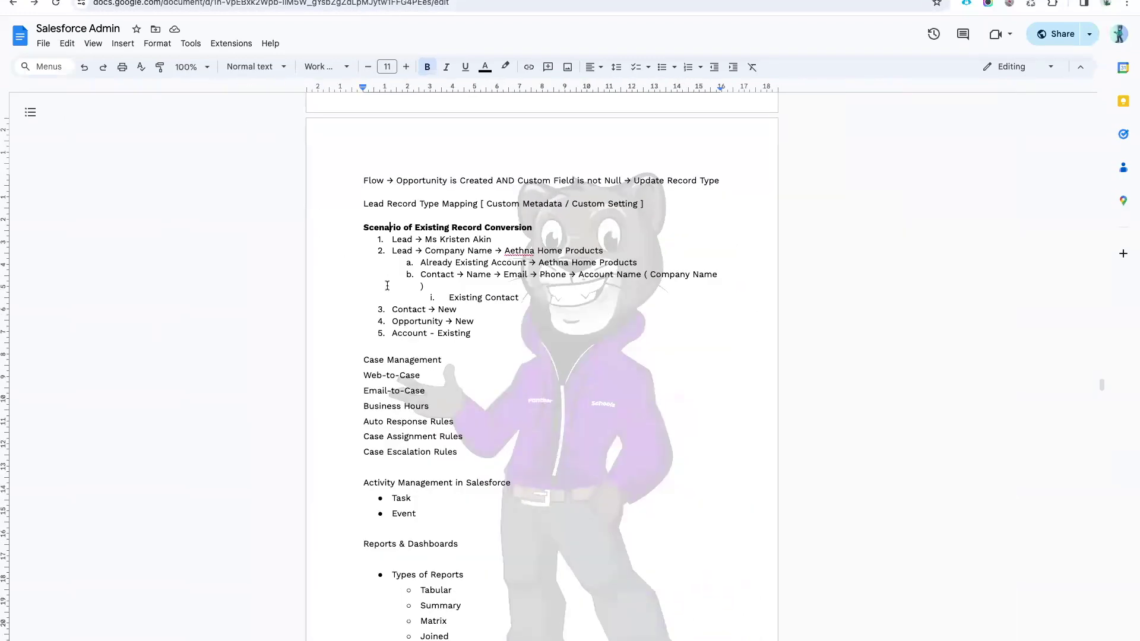
pyautogui.click(30, 113)
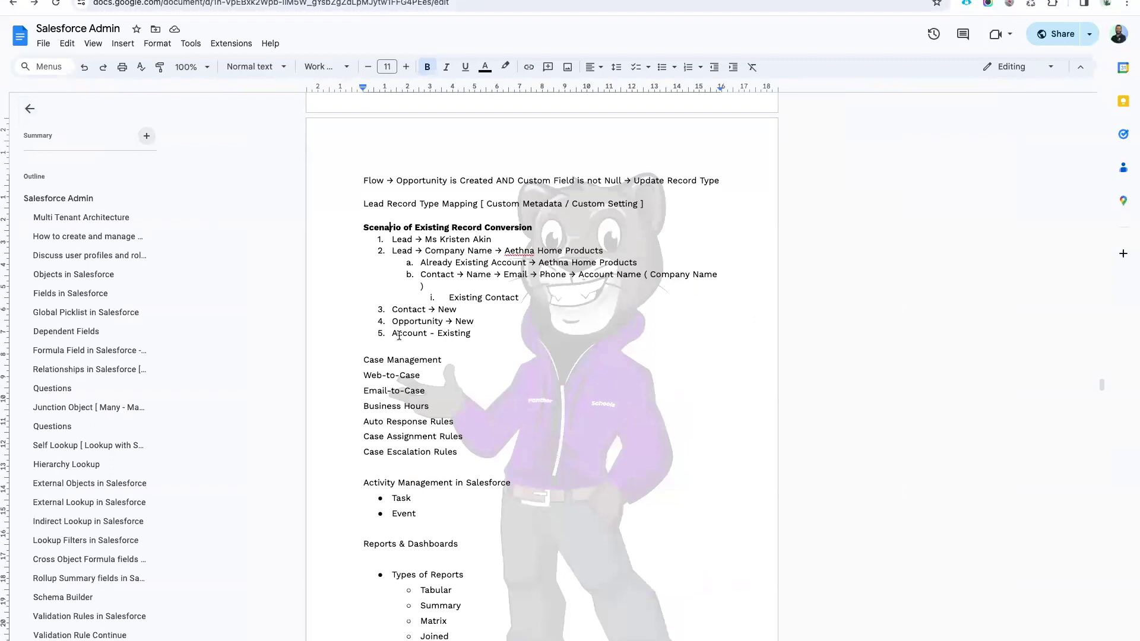